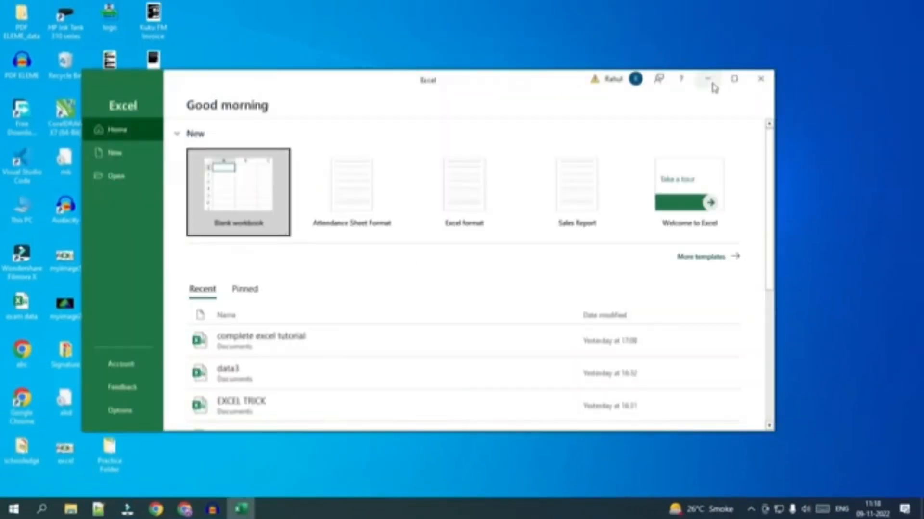
Maximize the start window, create a blank workbook and select cell B3.
click(733, 79)
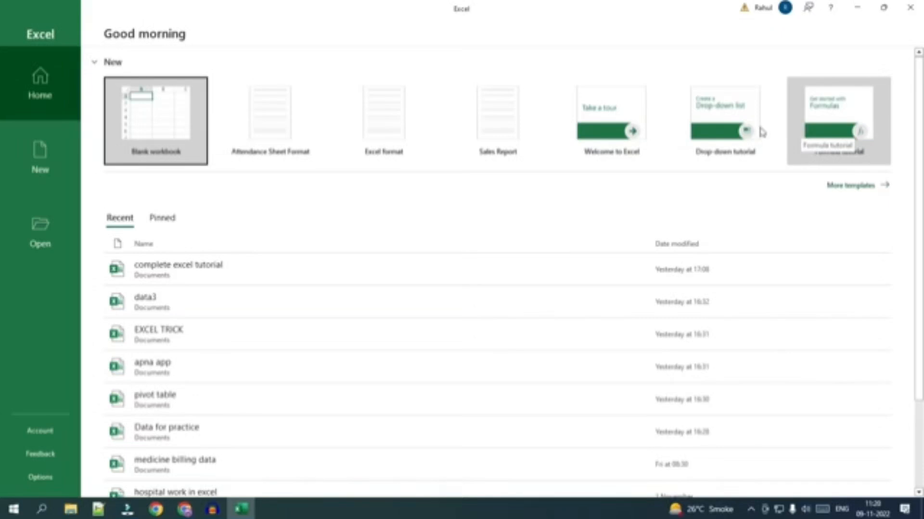
click(148, 128)
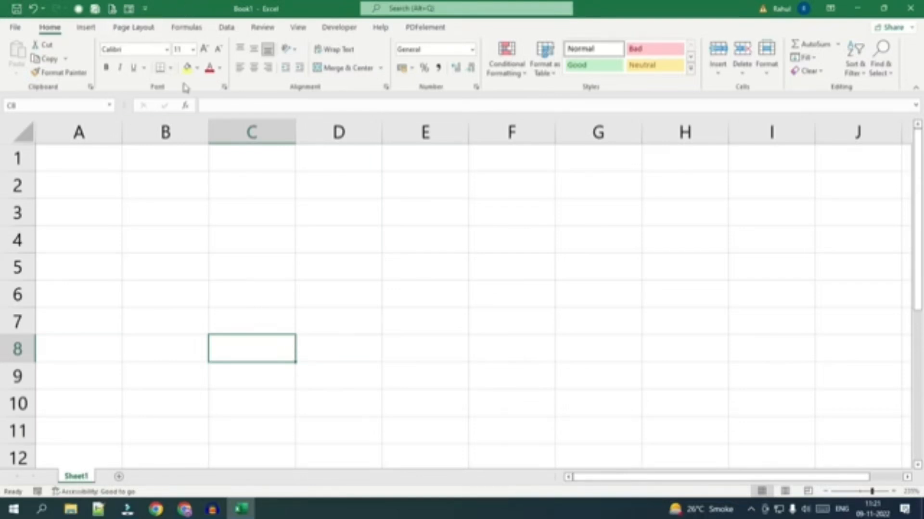
click(162, 203)
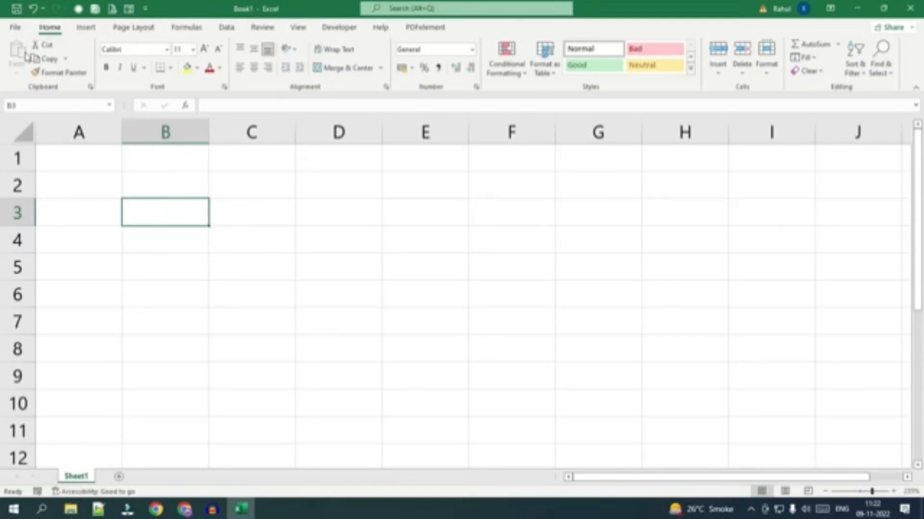
Look through the Insert, Page Layout and Formulas command sets, ending back at the Home commands.
click(85, 29)
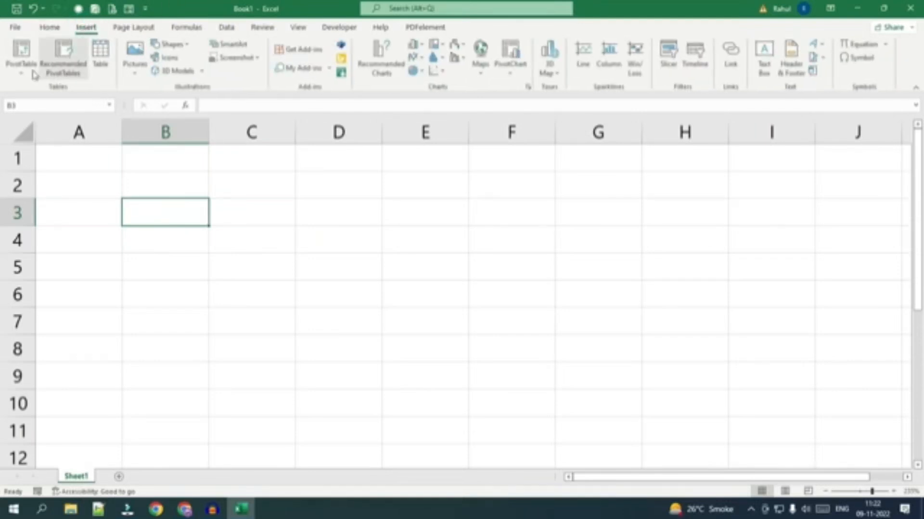
click(145, 28)
click(186, 28)
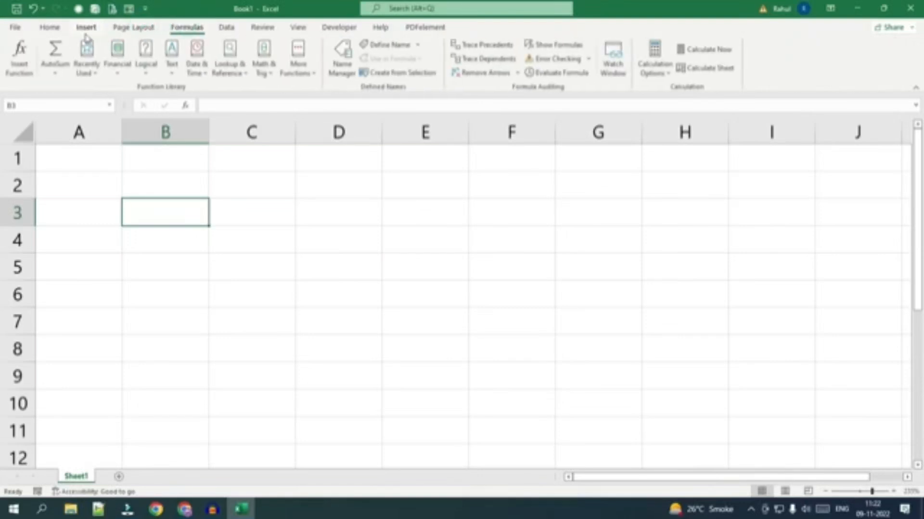
click(59, 29)
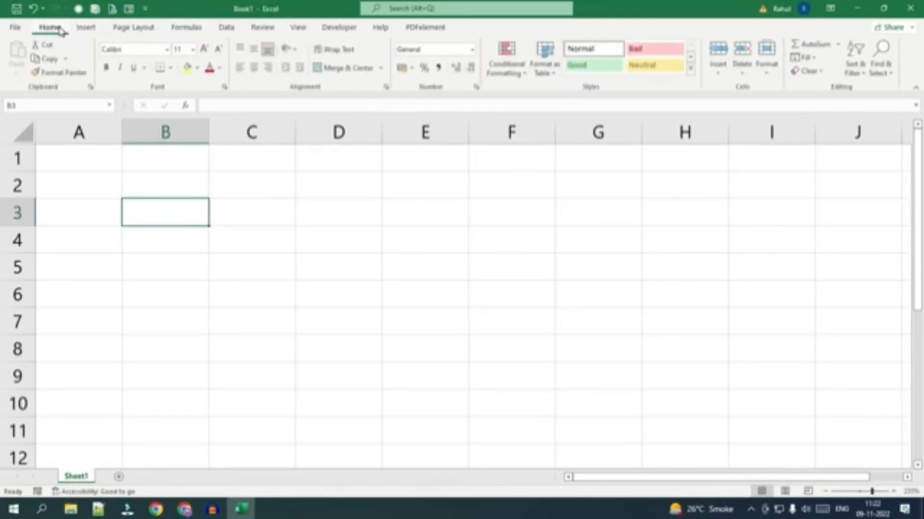
Examine how the displayed cell address follows the selection by choosing several cells around columns D and E.
click(21, 104)
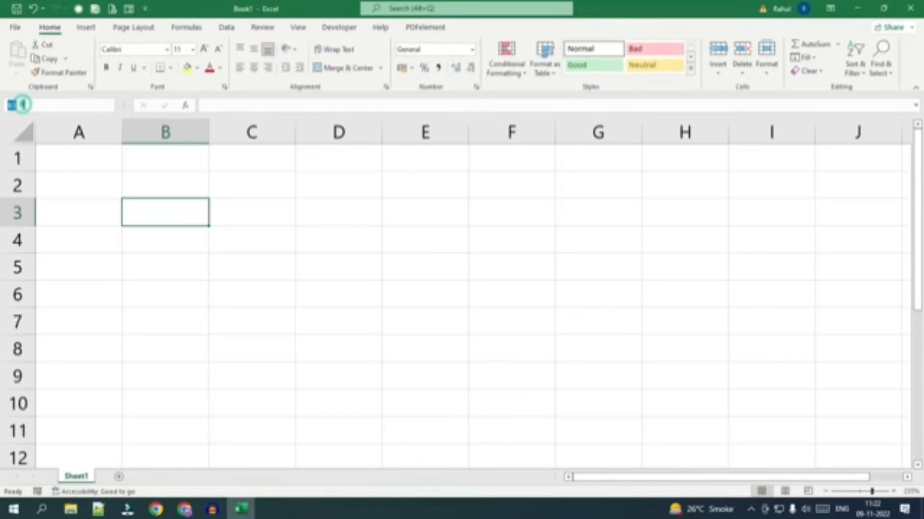
click(38, 105)
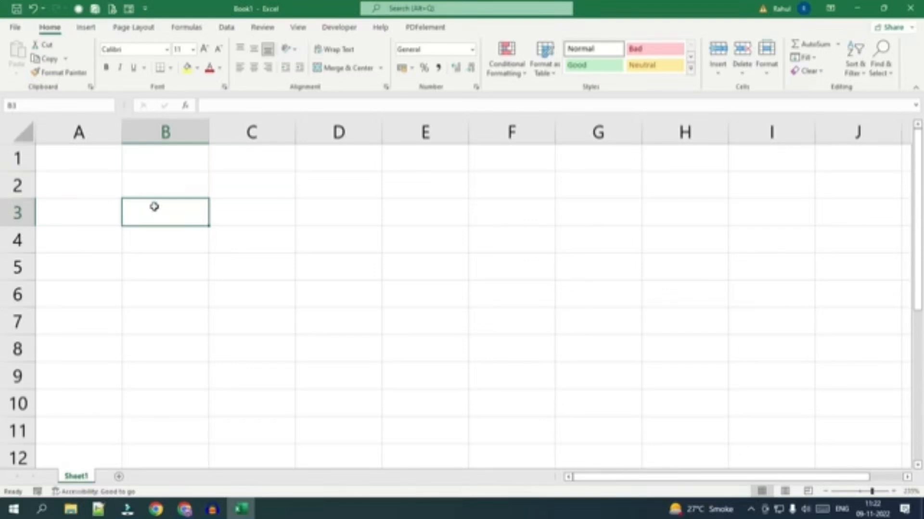
click(340, 216)
click(405, 181)
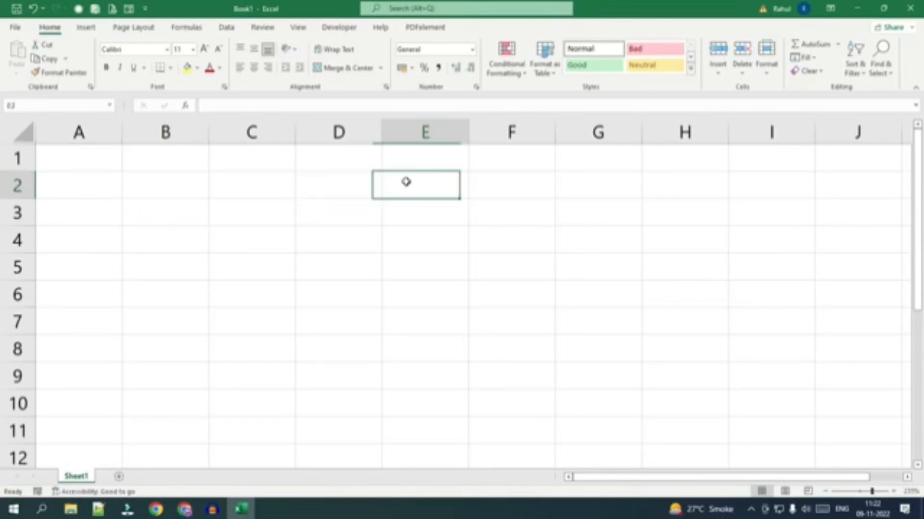
click(402, 213)
click(402, 241)
click(336, 214)
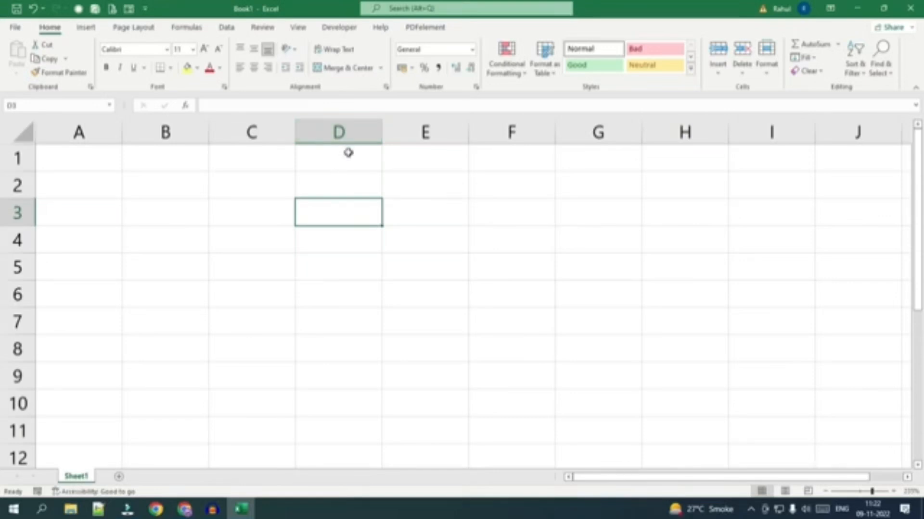
Select range D1:D10 and range B4:F4 to show a column and a row crossing, ending on cell D4.
drag(348, 152, 347, 396)
drag(186, 243, 514, 243)
click(331, 233)
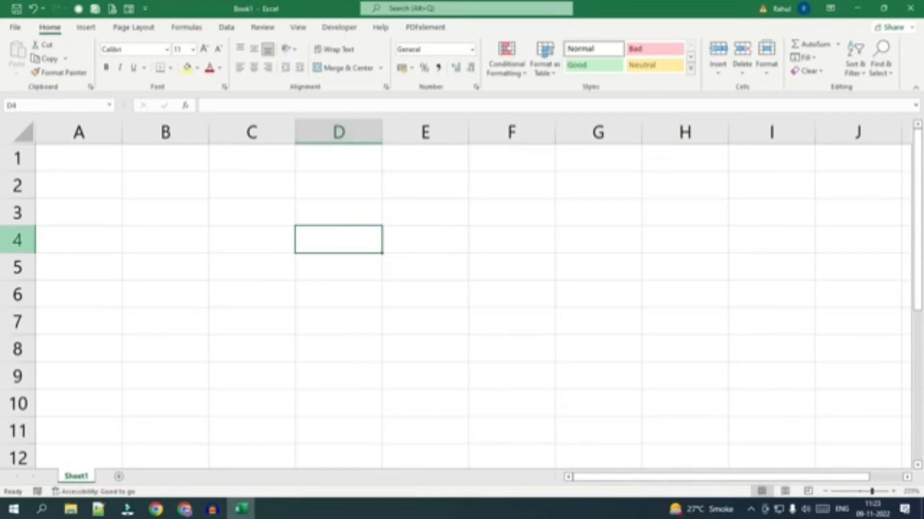
Select cells B2, D3 and C4 one after another to check the address of each.
click(176, 193)
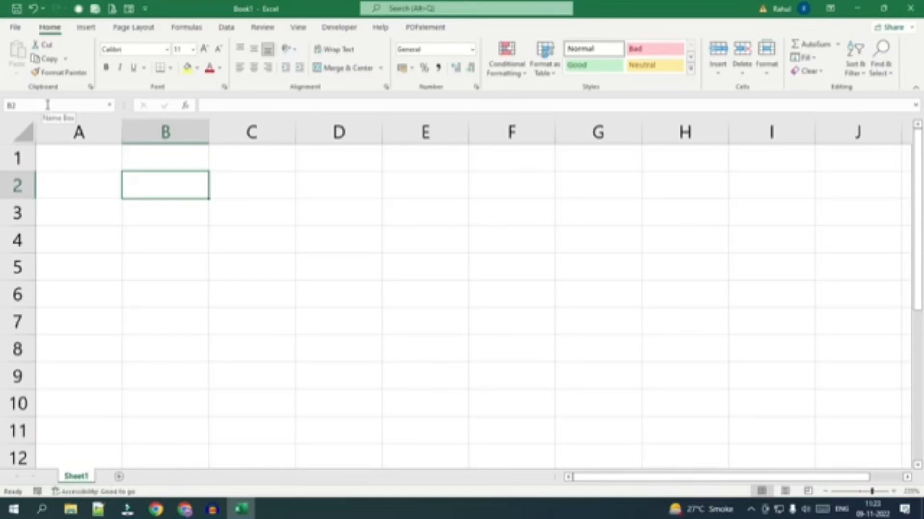
click(340, 211)
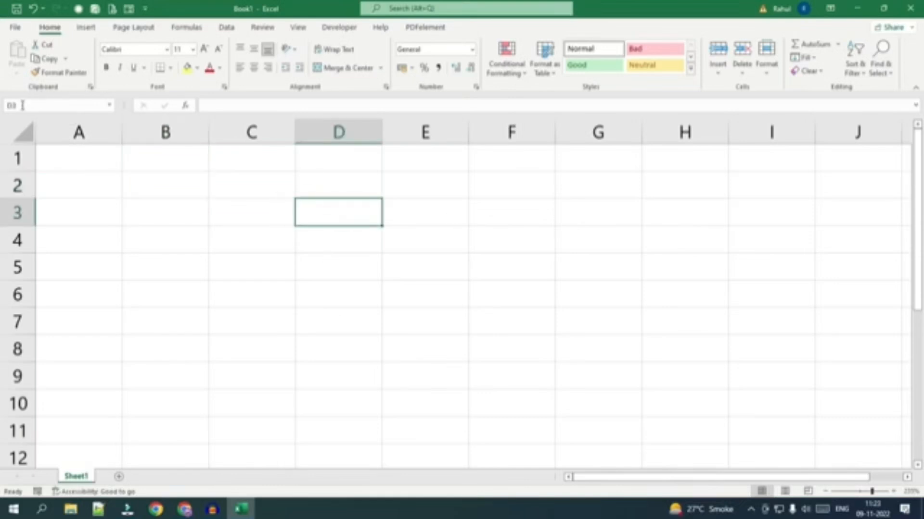
click(214, 243)
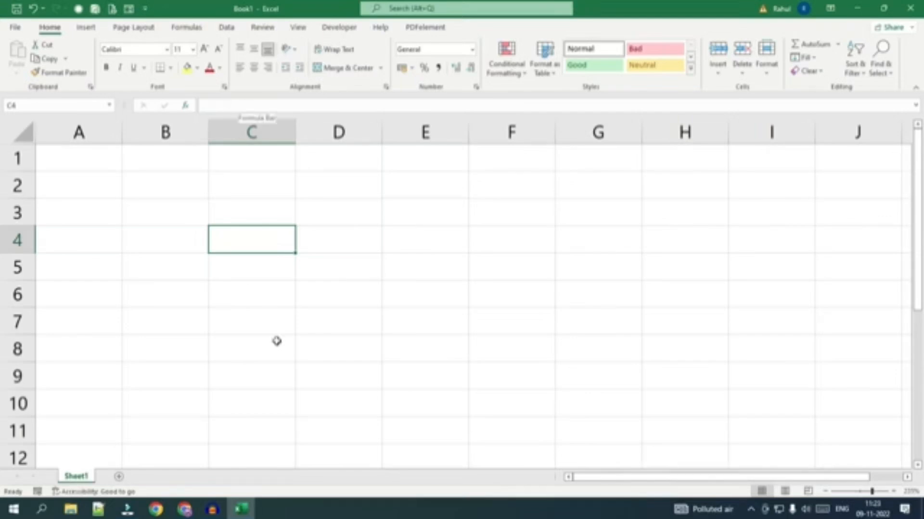
Enter the sample text "djdkj" in cell C4 and erase it again.
double_click(243, 242)
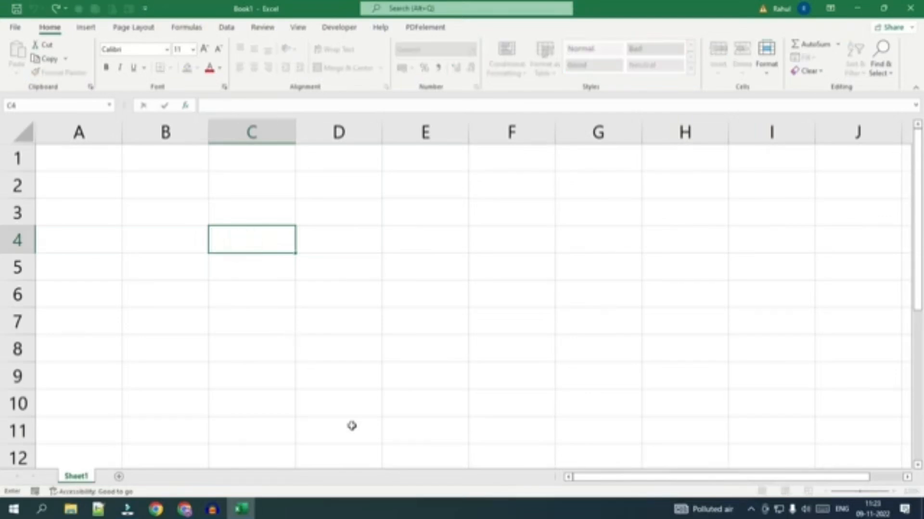
text(djdkj)
key(BackSpace)
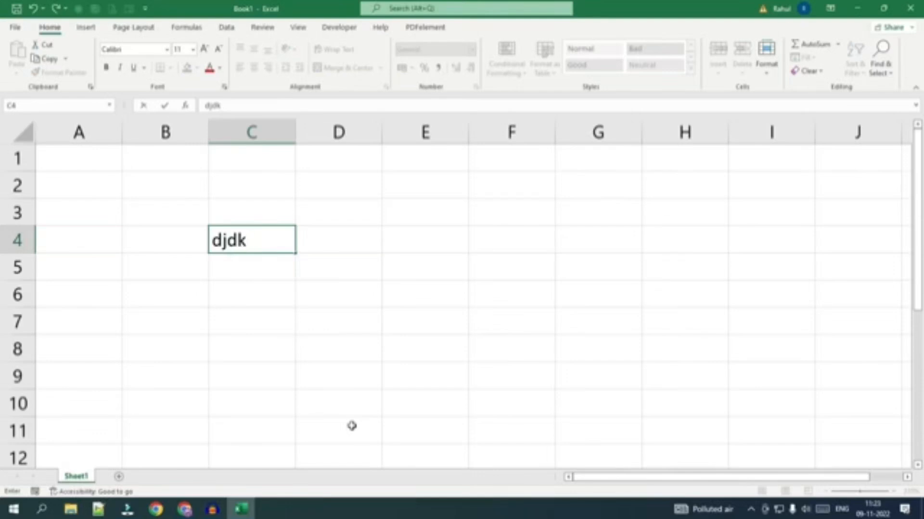
key(BackSpace)
key(BackSpace)
key(BackSpace)
key(BackSpace)
click(319, 412)
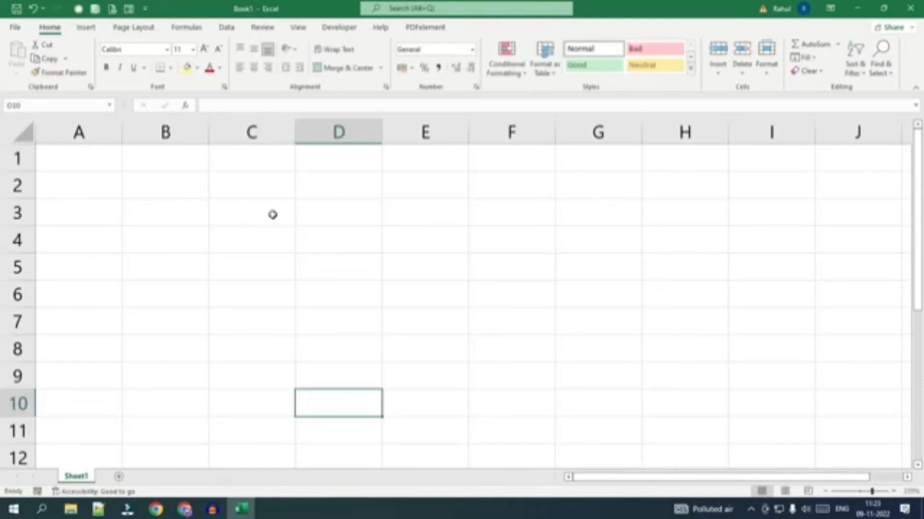
Enter the sample text "jddj" in cell D4 through the formula bar, clear it and move to cell D6.
click(329, 236)
click(211, 102)
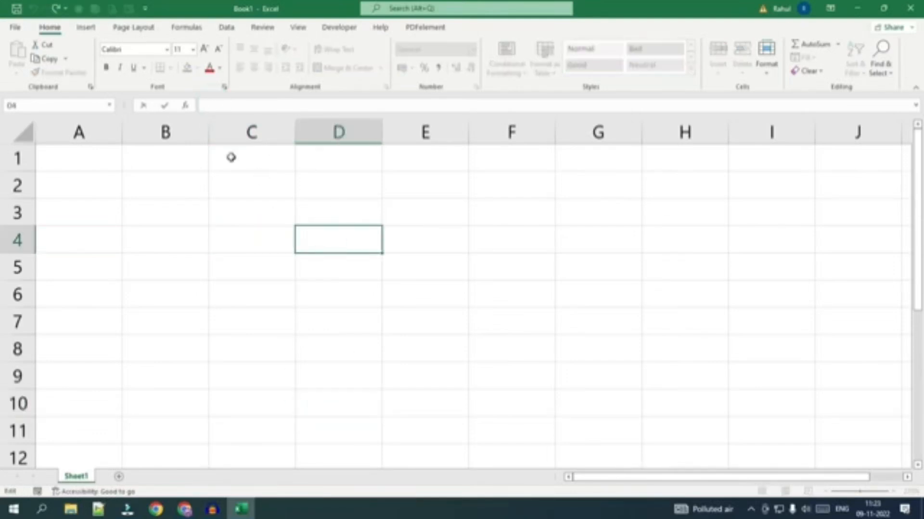
text(jddj)
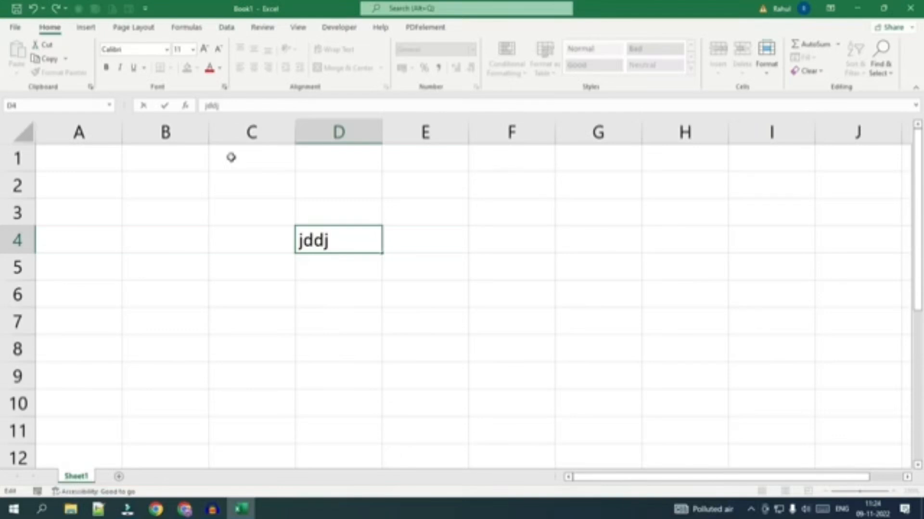
double_click(212, 105)
click(319, 293)
click(329, 240)
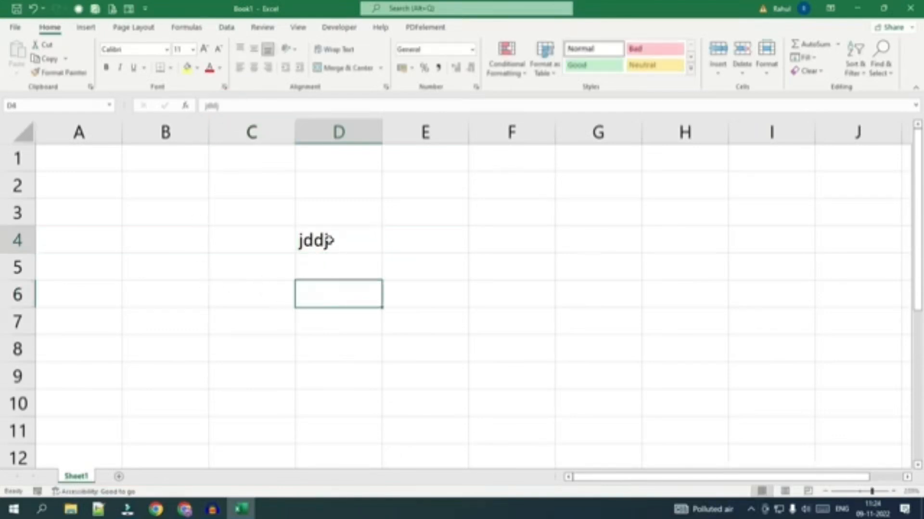
key(Delete)
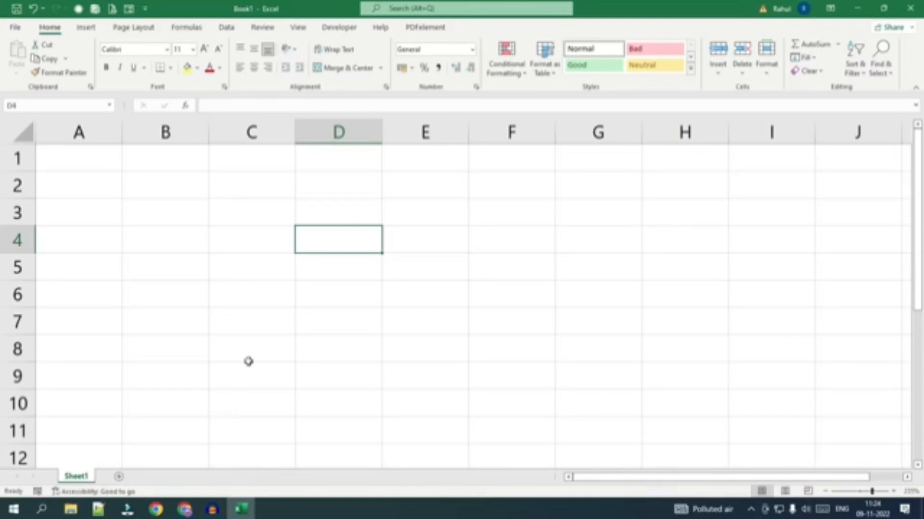
key(Down)
key(Down)
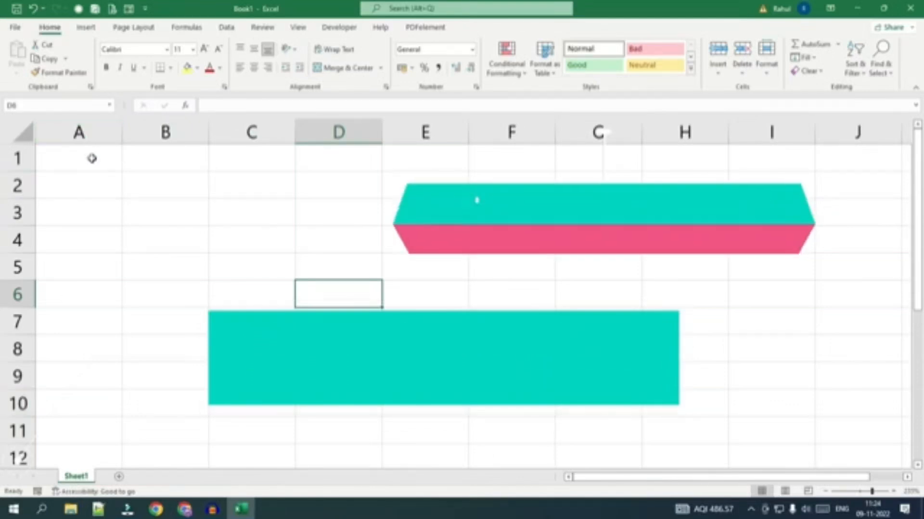
Select vertical cell ranges in columns A, B and C in turn, starting from row 1.
drag(91, 158, 97, 378)
drag(177, 161, 154, 402)
drag(248, 161, 229, 398)
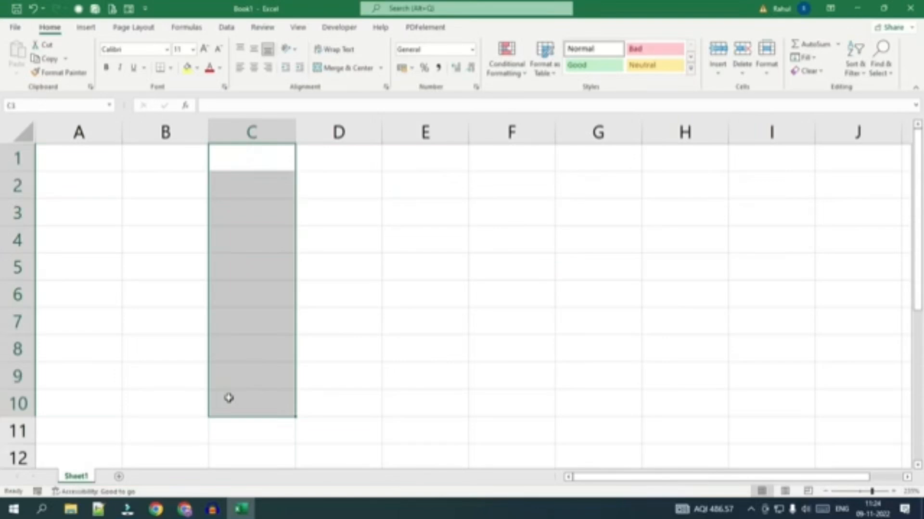
Select horizontal cell ranges in rows 1, 2 and 3 in turn from column A, ending on cell B5.
drag(77, 163, 509, 164)
drag(76, 190, 683, 189)
drag(76, 212, 688, 215)
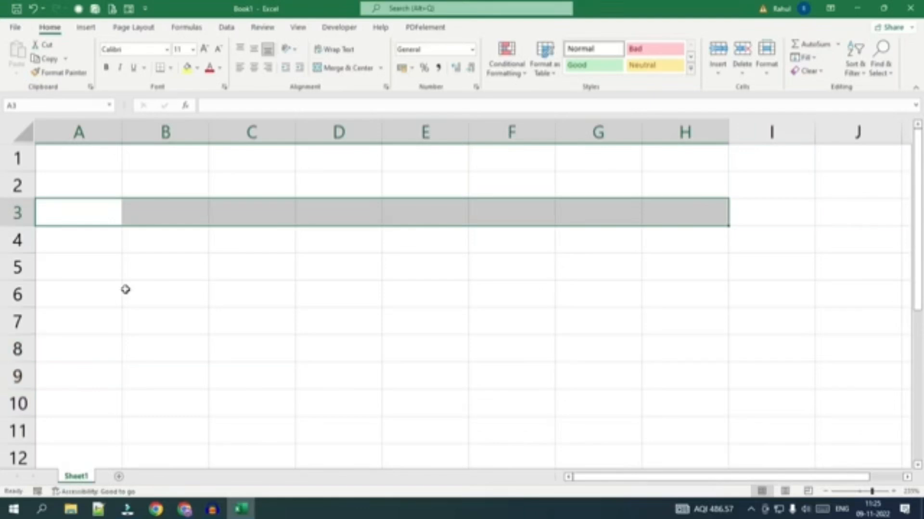
click(151, 274)
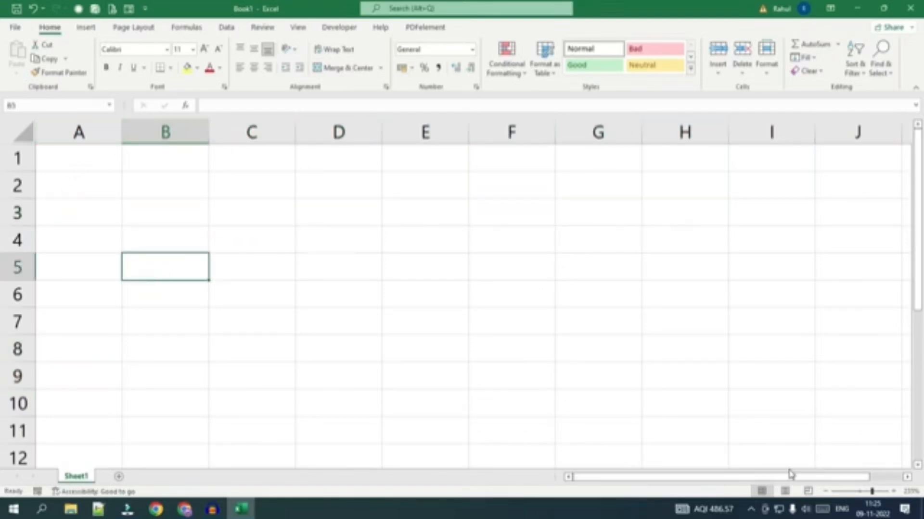
Examine the column letters beyond AA and the row numbers down to 25, returning to the sheet's start each time.
drag(792, 477, 809, 478)
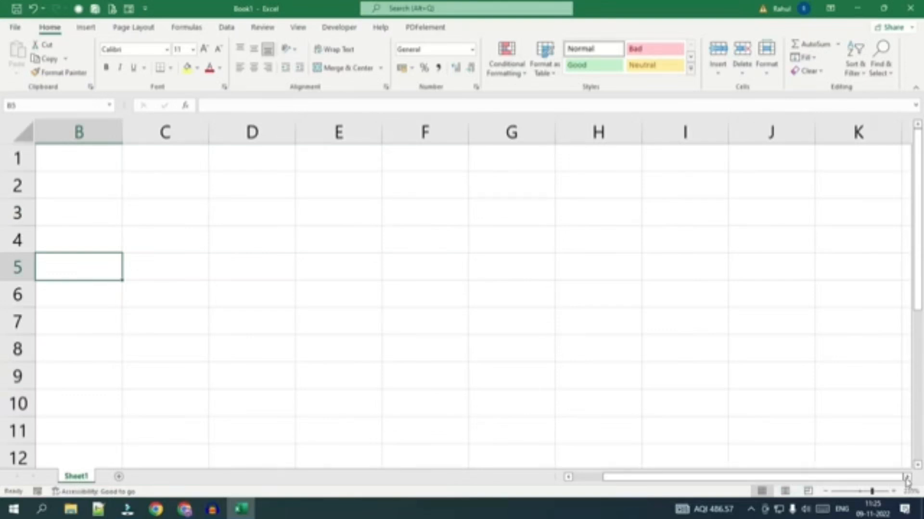
click(907, 477)
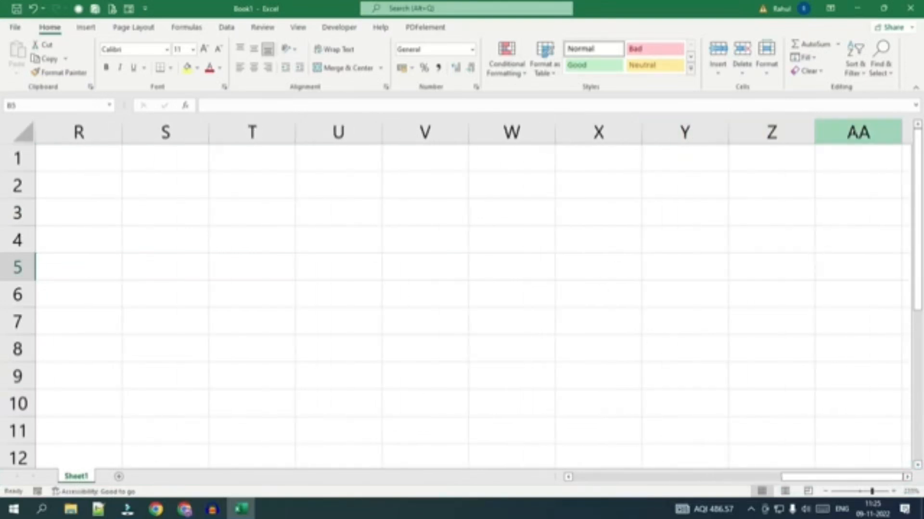
click(908, 477)
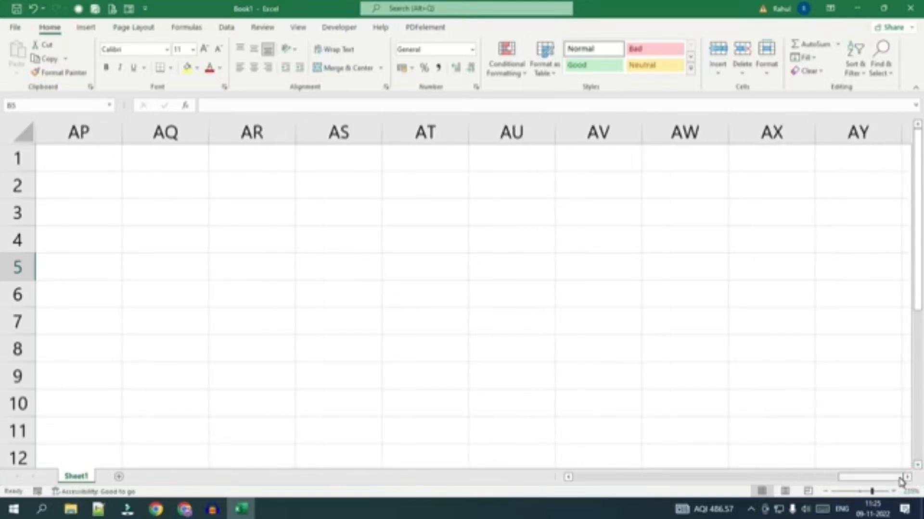
drag(900, 478, 546, 470)
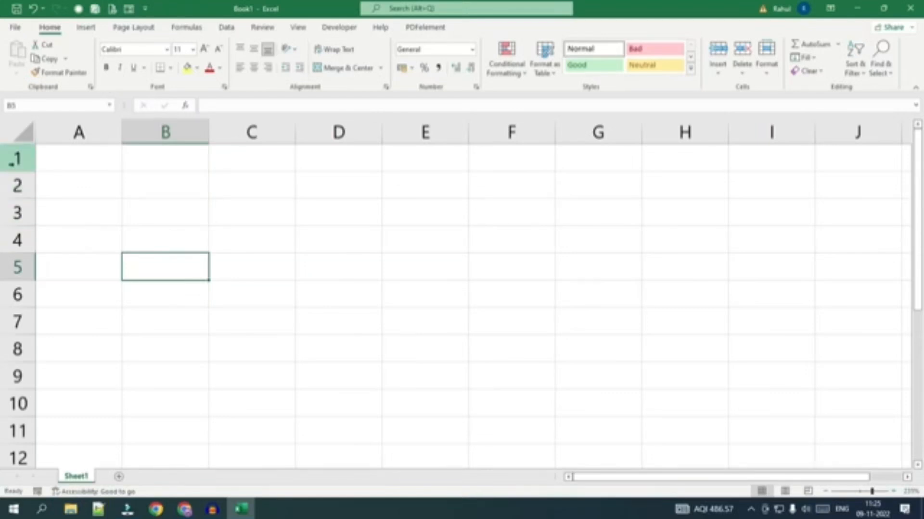
click(917, 466)
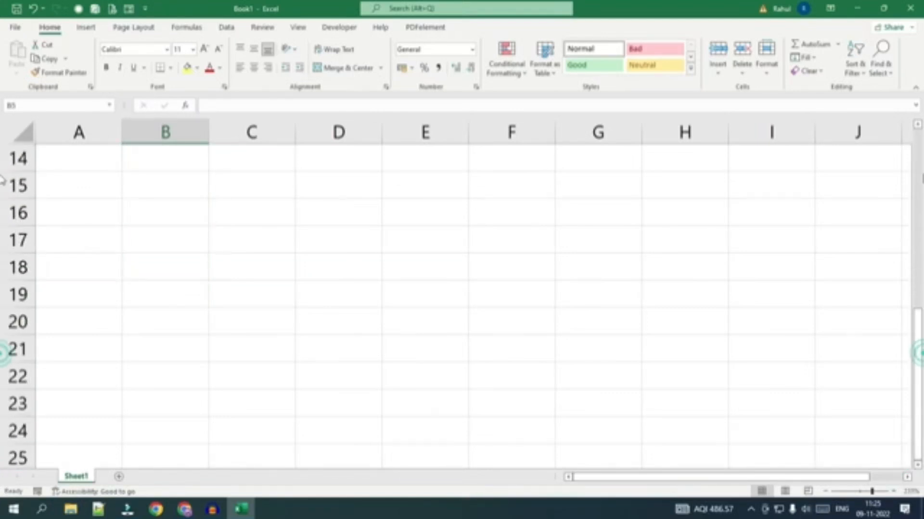
drag(920, 361, 917, 144)
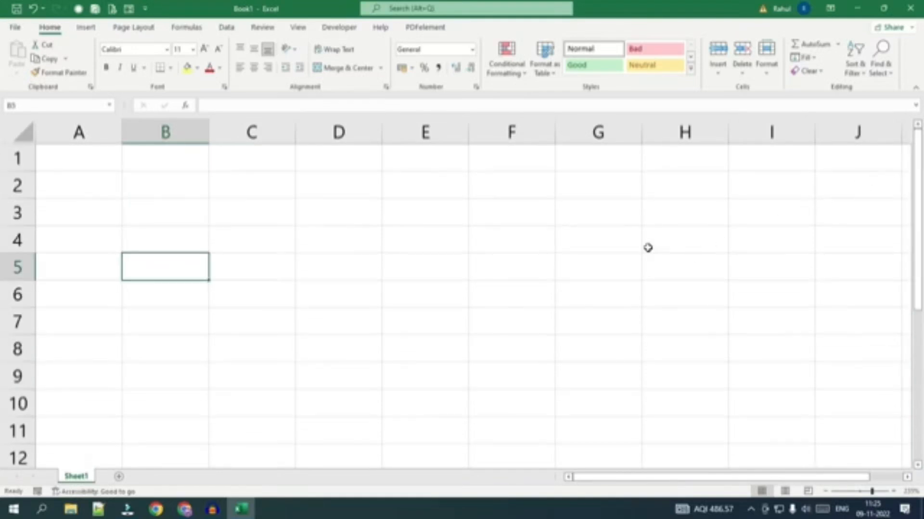
Select all cells of the worksheet at once, then clear that selection.
click(14, 136)
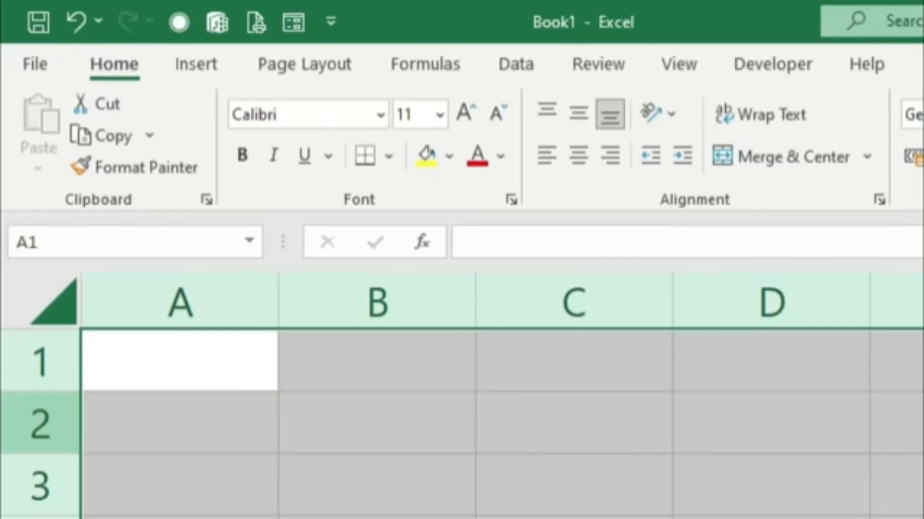
click(16, 296)
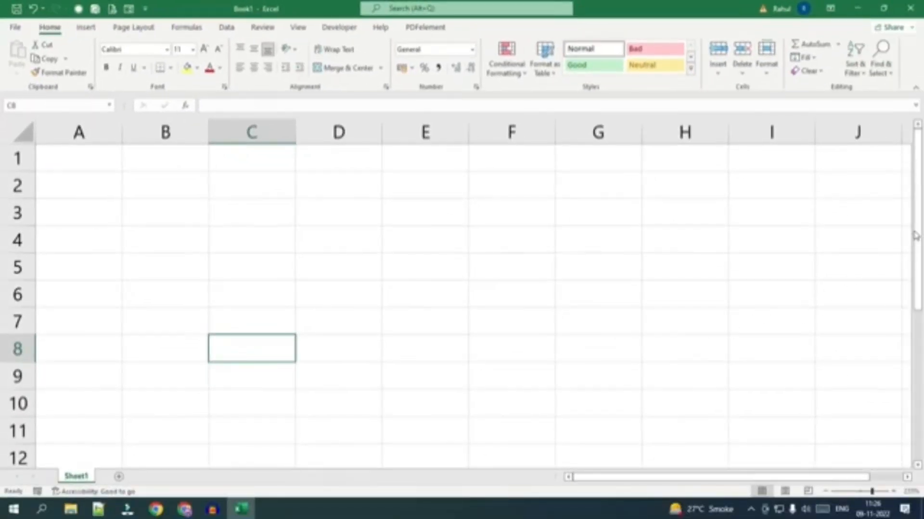
Zoom the worksheet out to 100%.
drag(917, 228, 921, 206)
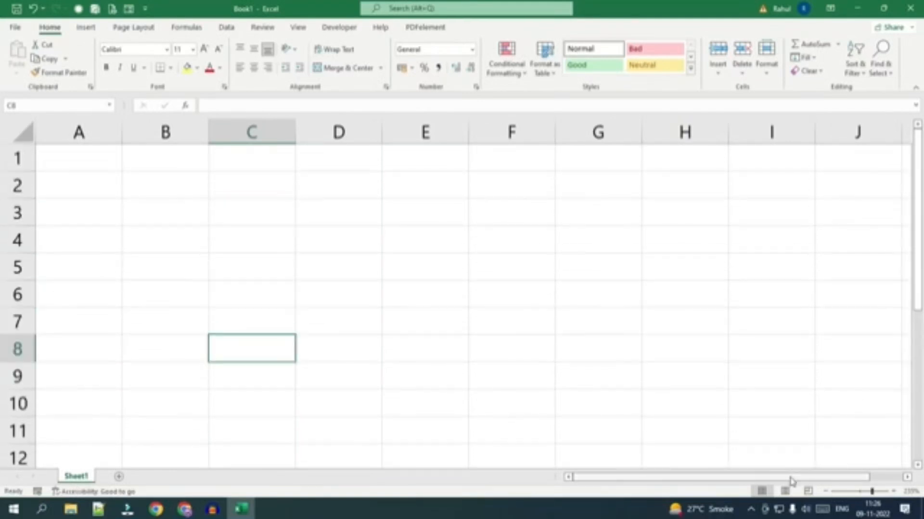
drag(794, 477, 860, 498)
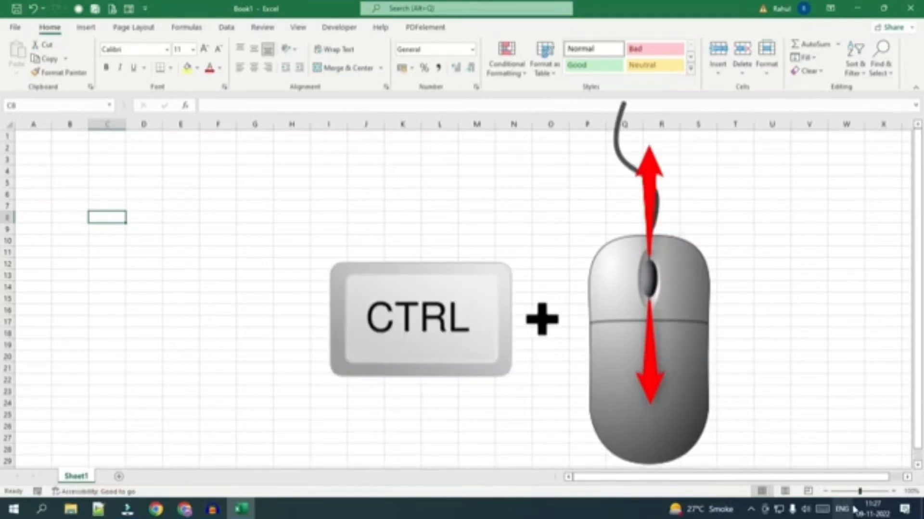
Zoom the worksheet in and back out, settling at 160%.
ctrl+scroll(286, 340, up, 6)
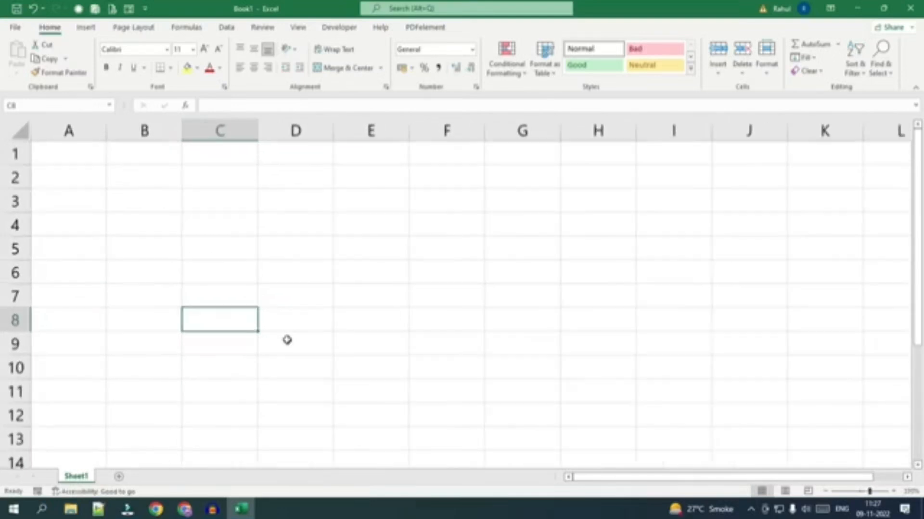
ctrl+scroll(287, 340, up, 1)
ctrl+scroll(287, 340, down, 1)
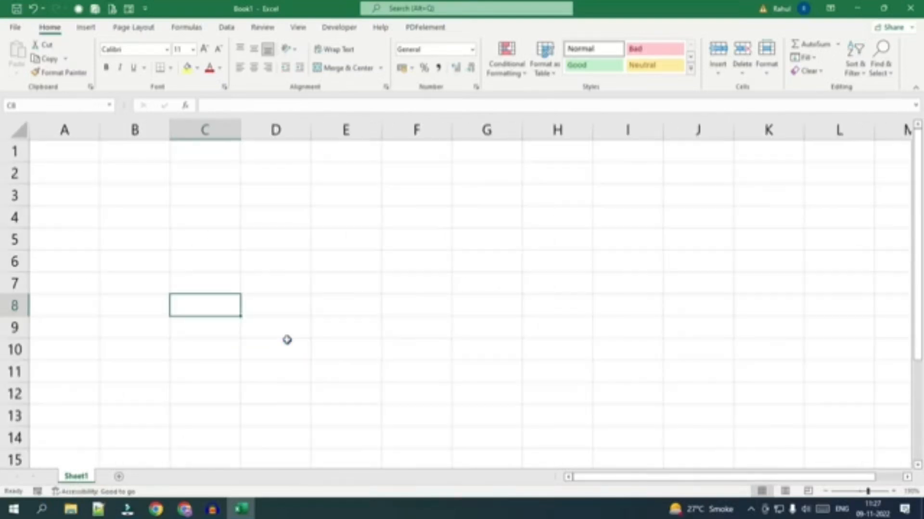
ctrl+scroll(287, 340, down, 1)
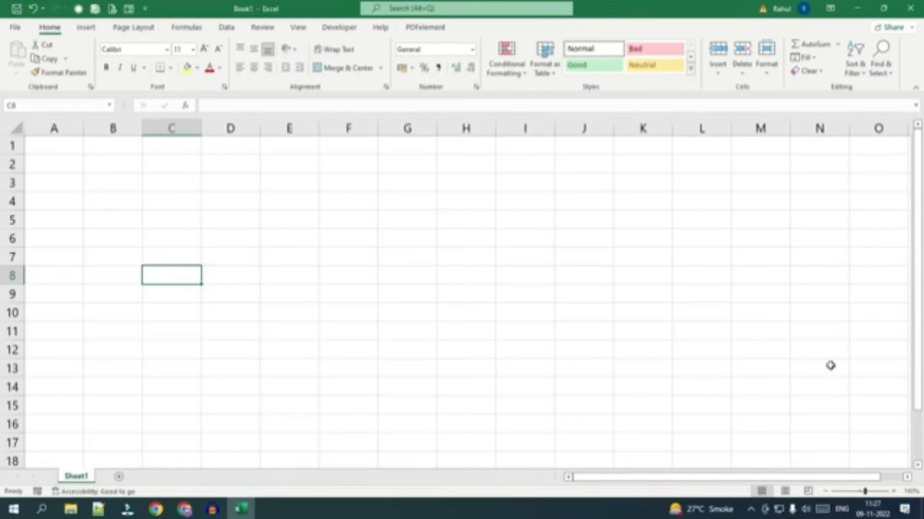
Show the worksheet in Page Layout view and select all cells of the first page.
click(785, 492)
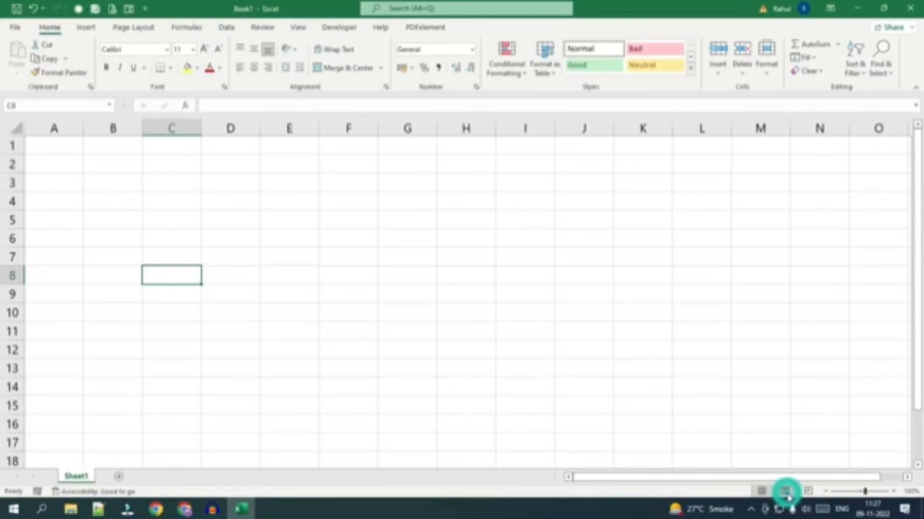
scroll(386, 359, down, 4)
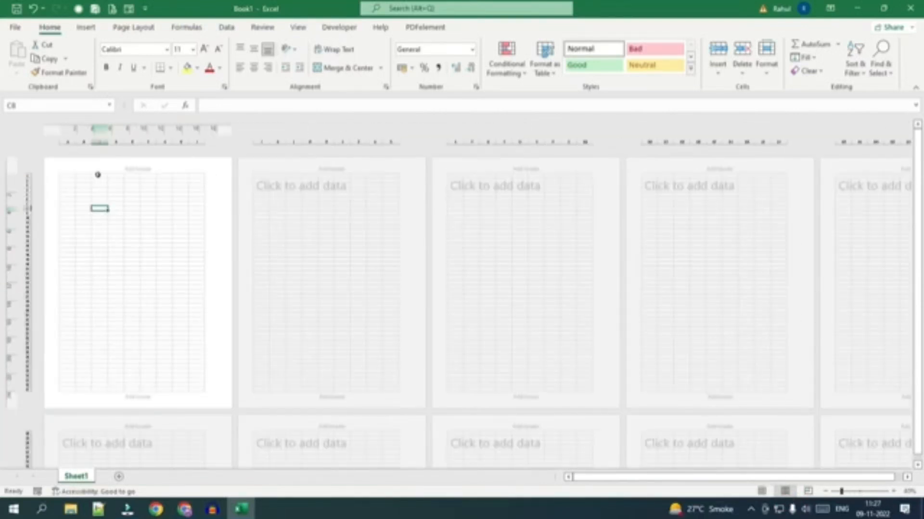
mouse_move(64, 179)
mouse_down()
mouse_move(221, 185)
mouse_move(200, 400)
mouse_up()
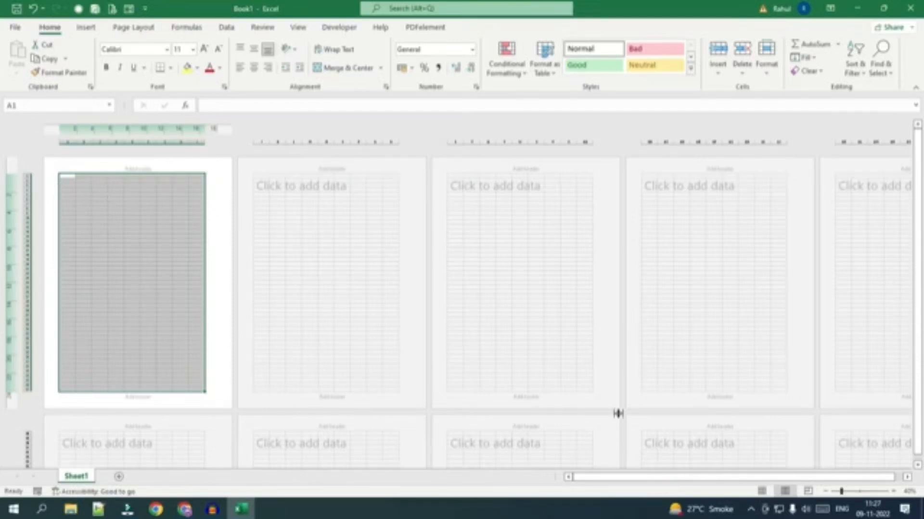
Return the worksheet to Normal view and select row 1 from A1 to I1, up to the page-break line.
click(762, 491)
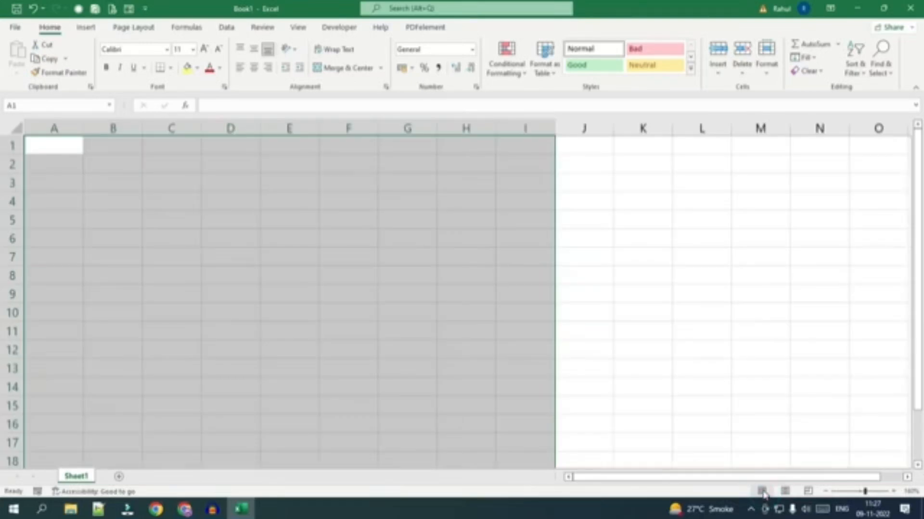
click(422, 253)
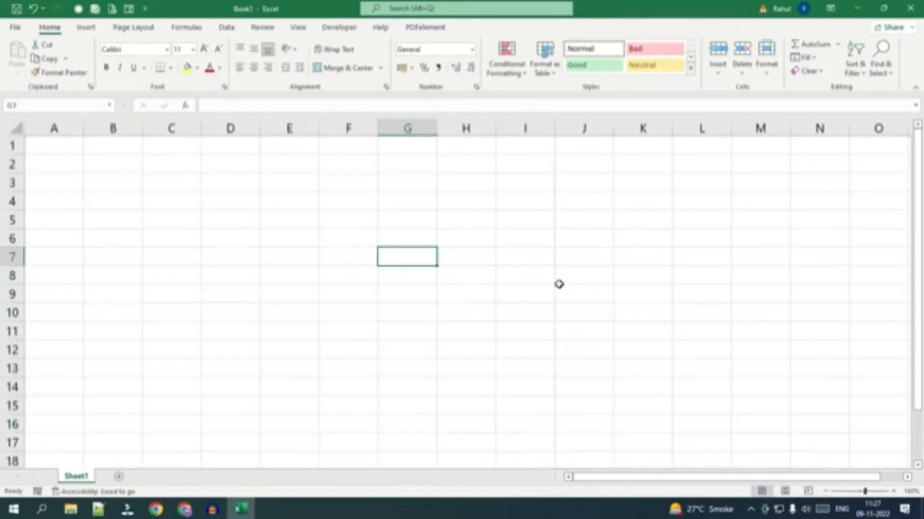
drag(37, 144, 529, 150)
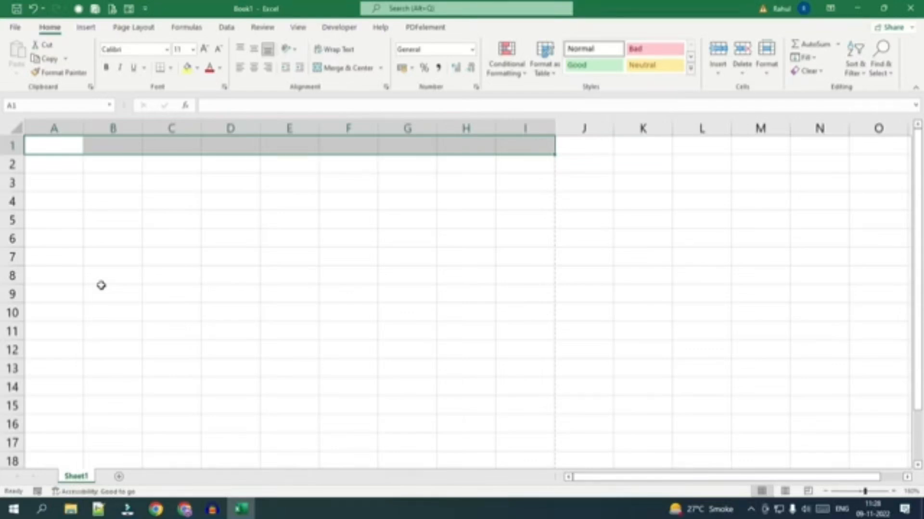
Enter the headings "Name" in A1 and "Father's Name" in B1.
scroll(67, 307, up, 3)
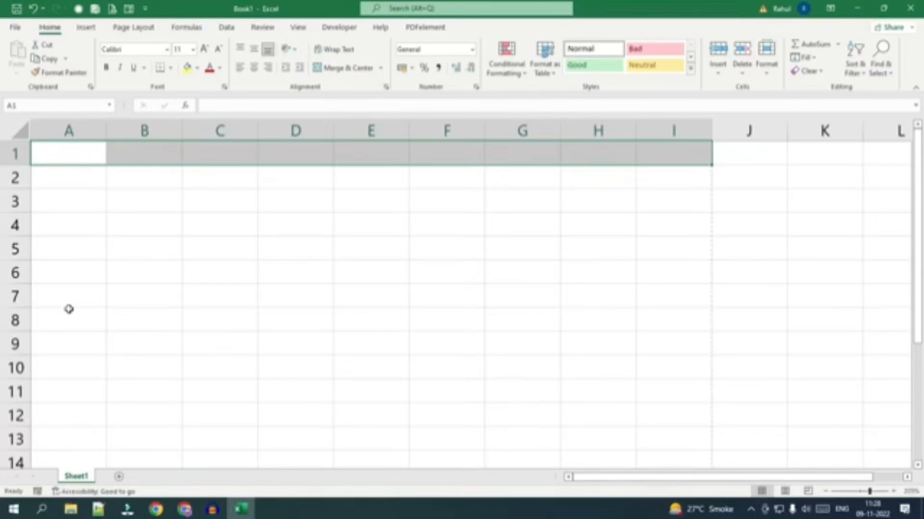
click(59, 161)
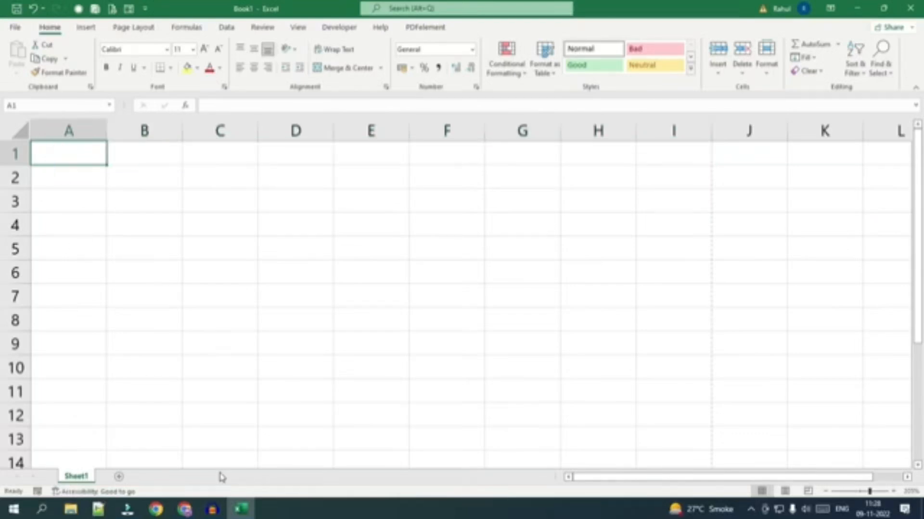
text(Name)
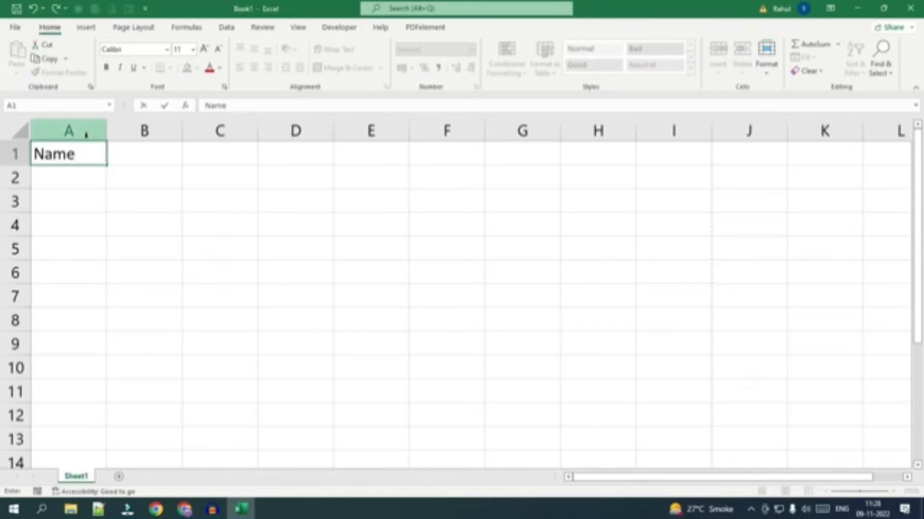
click(140, 155)
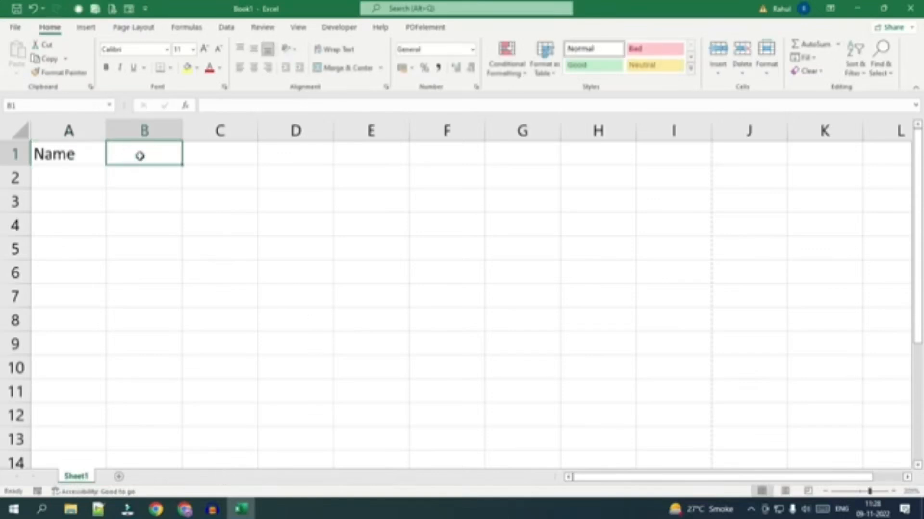
click(70, 154)
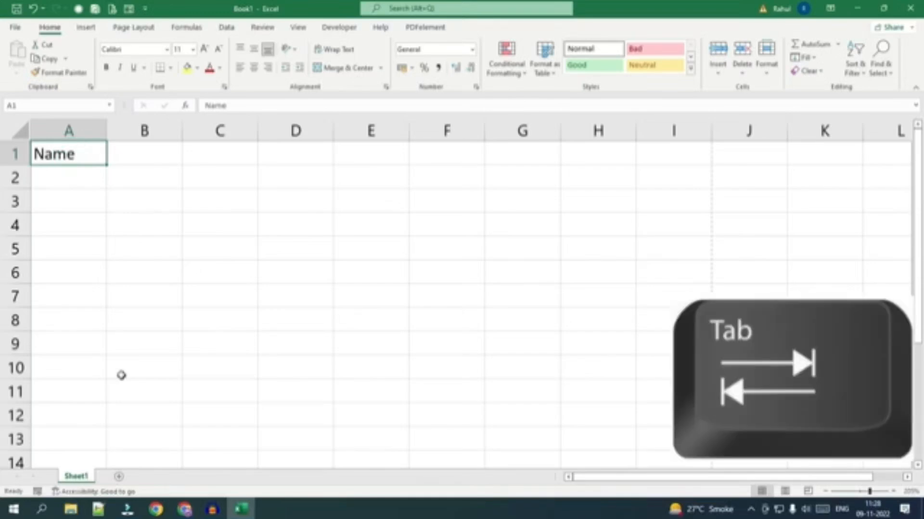
key(Tab)
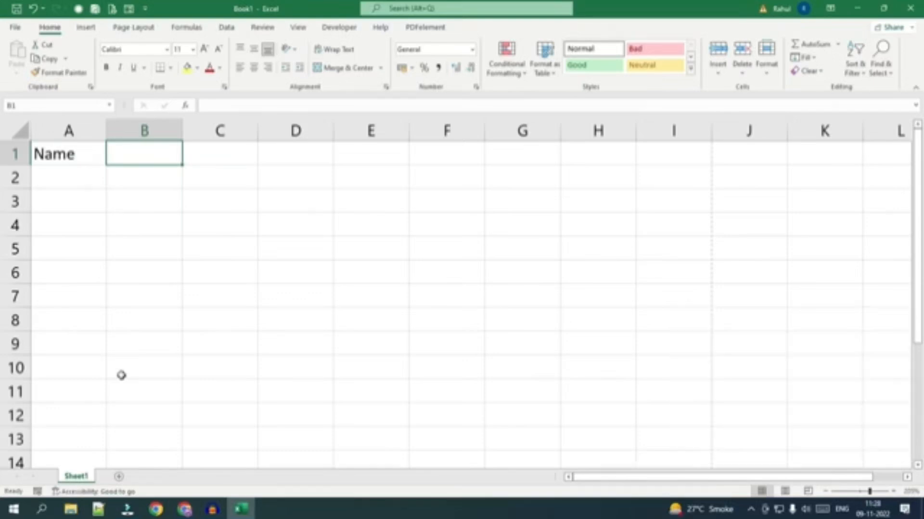
text(Father's )
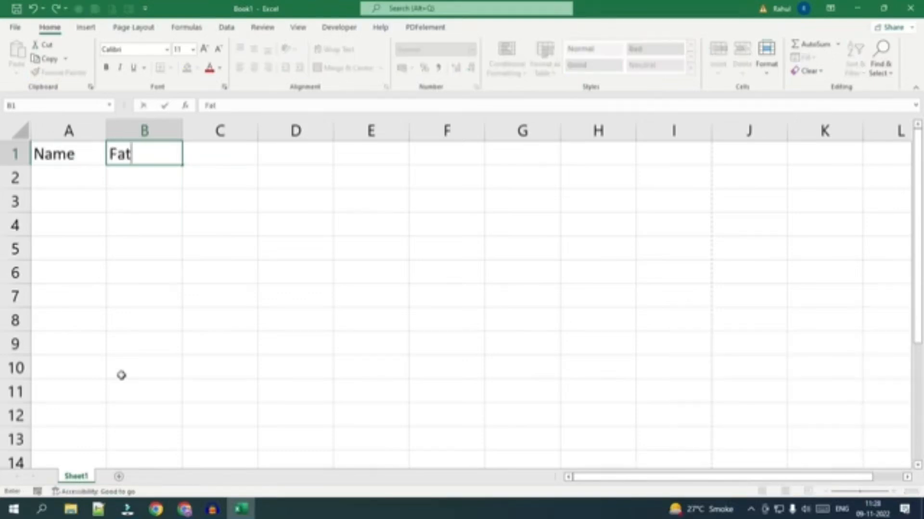
text(Name)
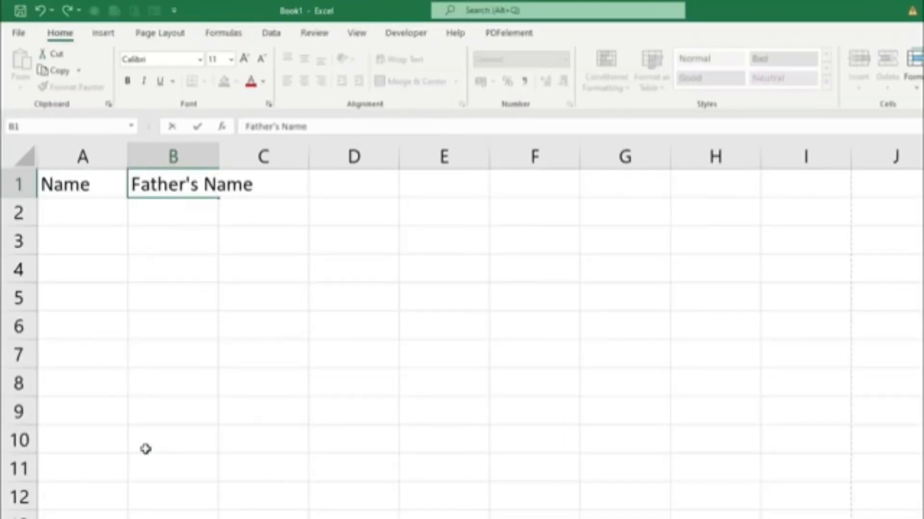
key(Tab)
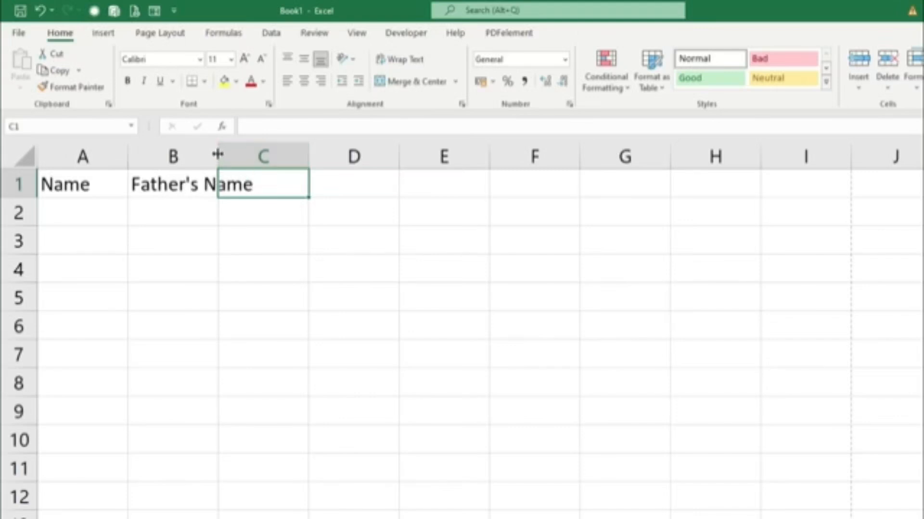
Narrow column B, then AutoFit its width to the "Father's Name" heading.
mouse_move(218, 155)
mouse_down()
mouse_move(248, 155)
mouse_move(255, 173)
mouse_move(202, 153)
mouse_up()
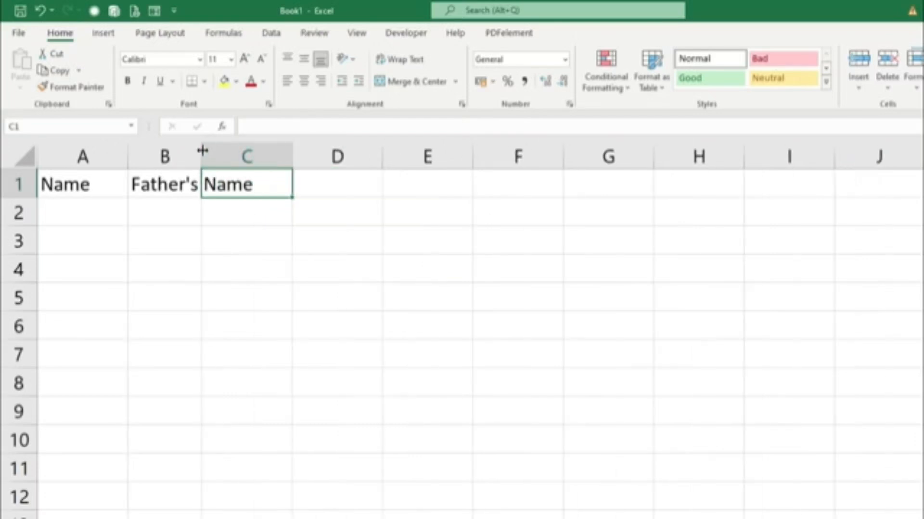
double_click(202, 151)
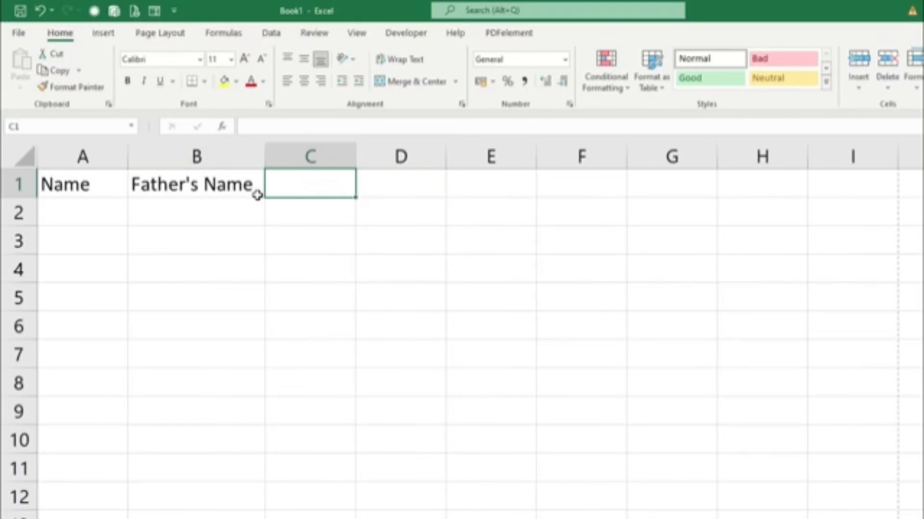
Enter the subject headings "English", "Hindi" and "Math" in cells C1 to E1.
click(292, 186)
text(E)
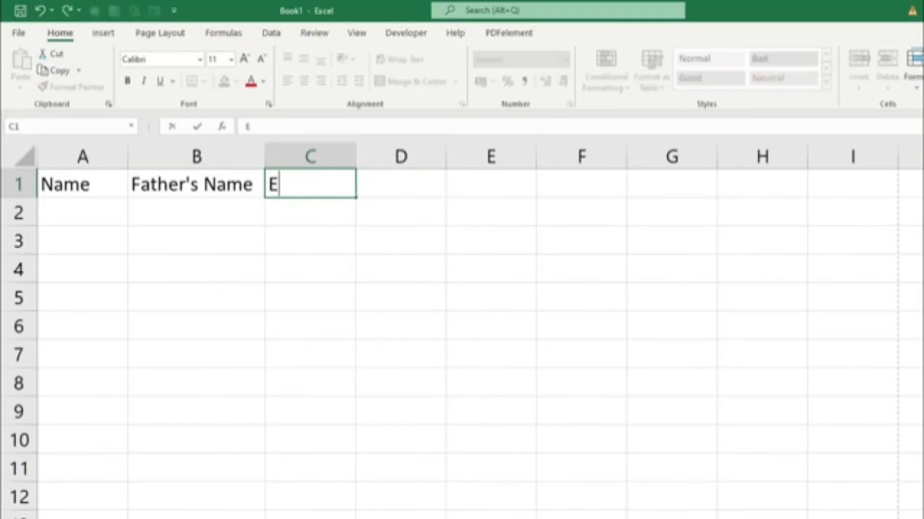
text(nglish)
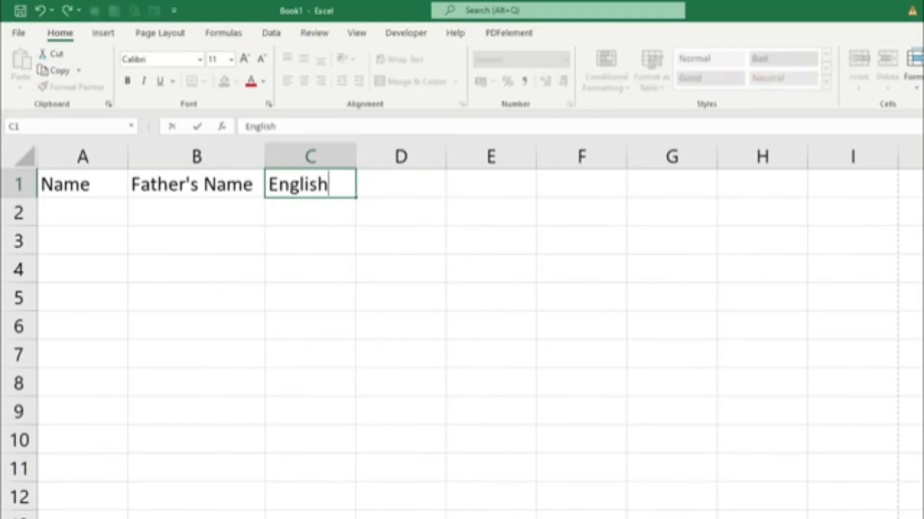
key(Tab)
text(Hindi)
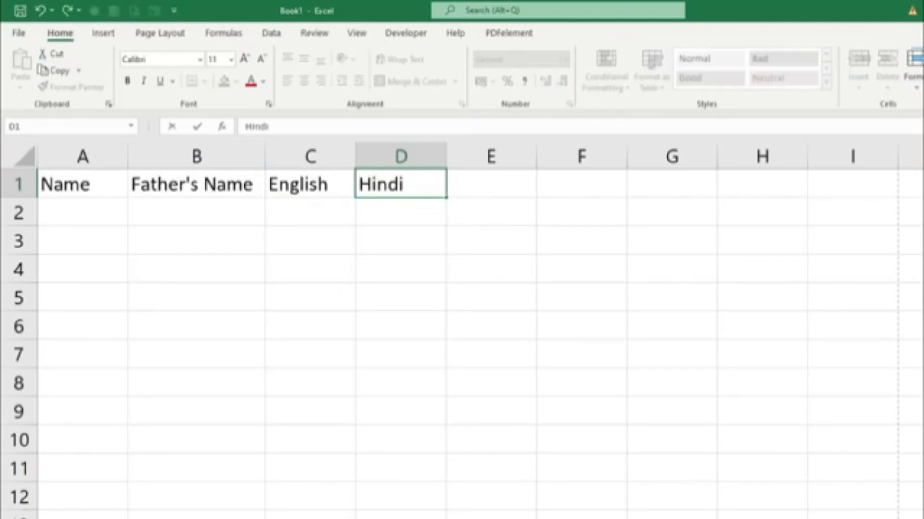
key(Tab)
text(Math)
key(Tab)
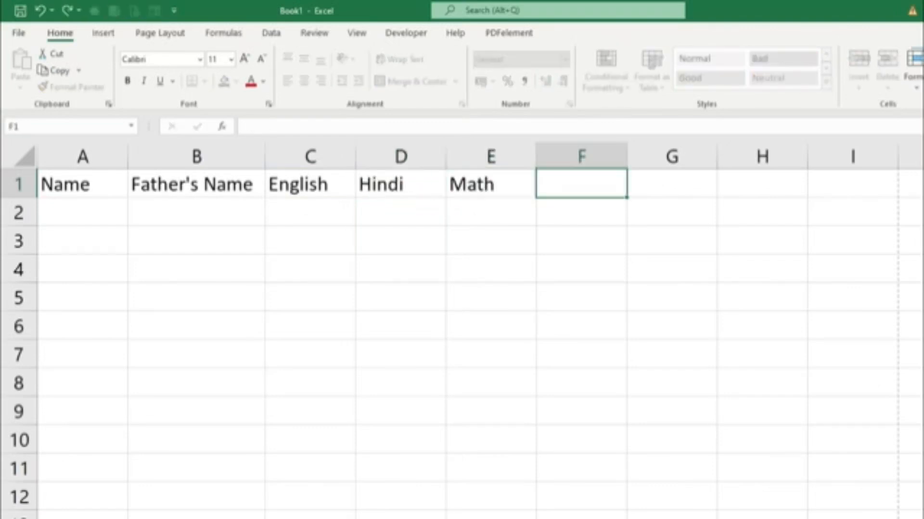
Enter the subject headings "Science" in F1 and "S.S.T" in G1.
text(Science)
key(Tab)
text(s.)
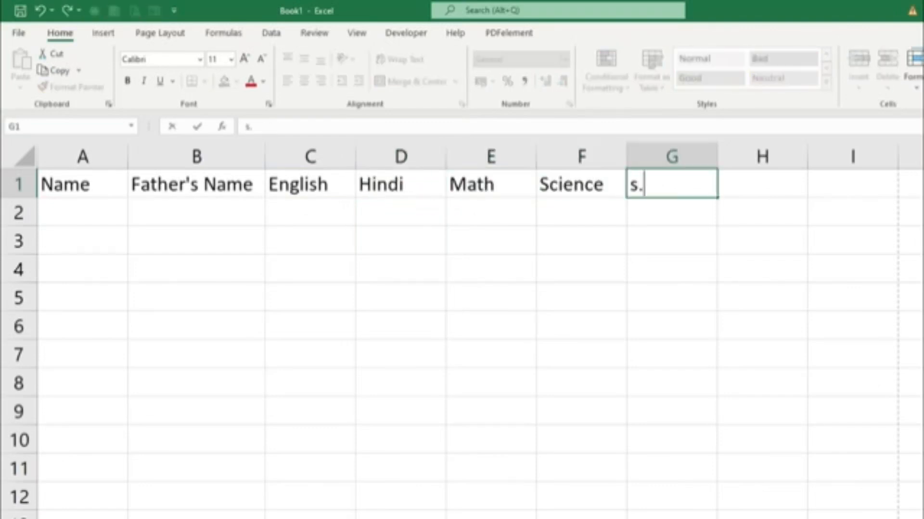
key(BackSpace)
key(BackSpace)
text(S.S.T)
key(Tab)
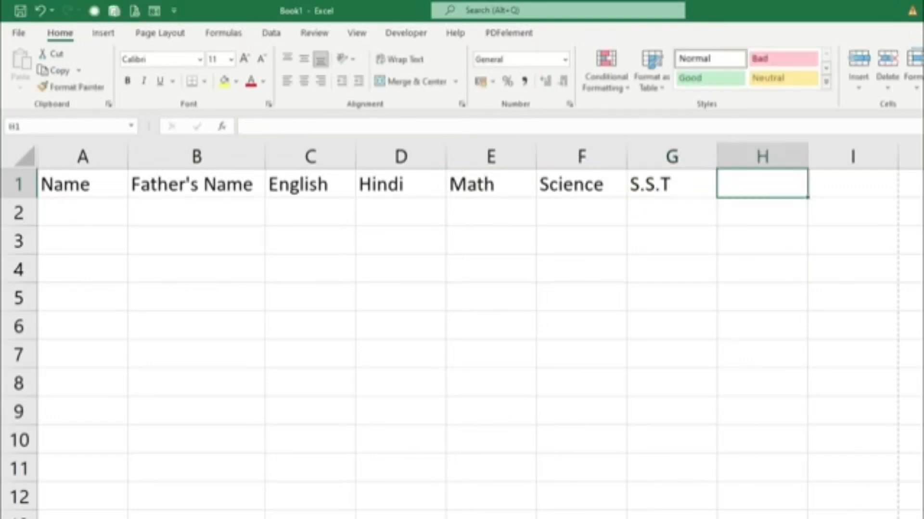
Enter six students' first names under the Name heading in cells A2 to A7.
key(Return)
text(Rajesh)
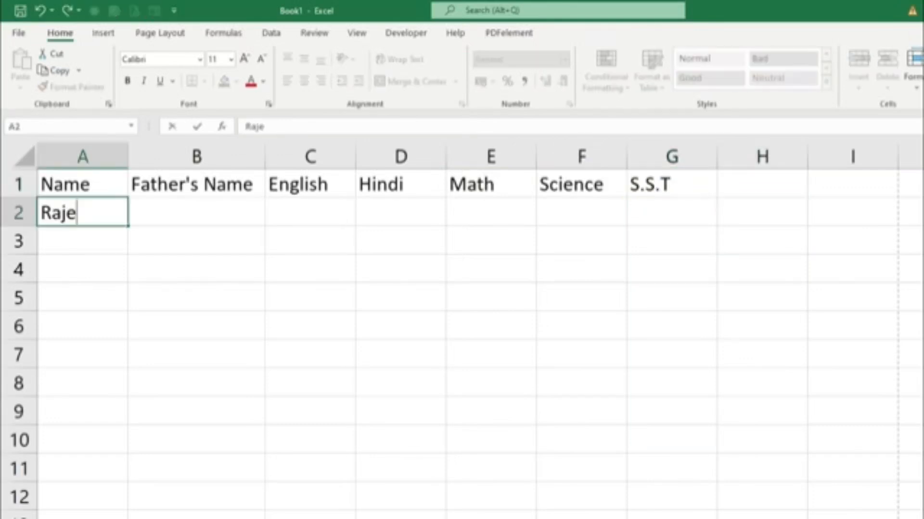
key(Return)
text(Mahesh)
key(Return)
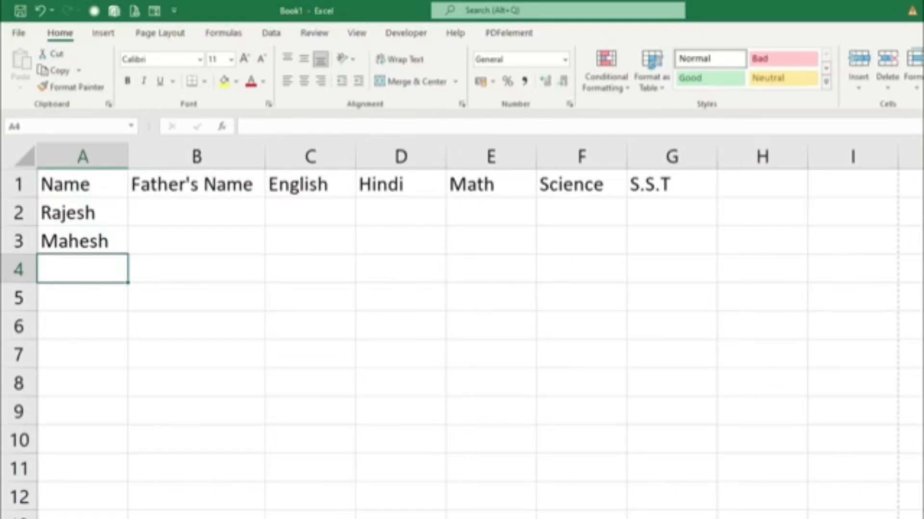
text(Suresh)
key(Return)
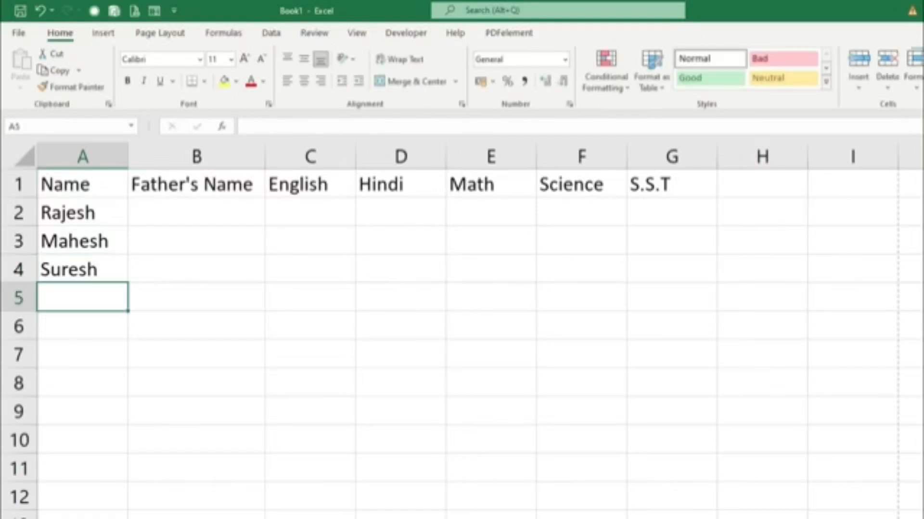
text(Naresh)
key(Return)
text(Harsh)
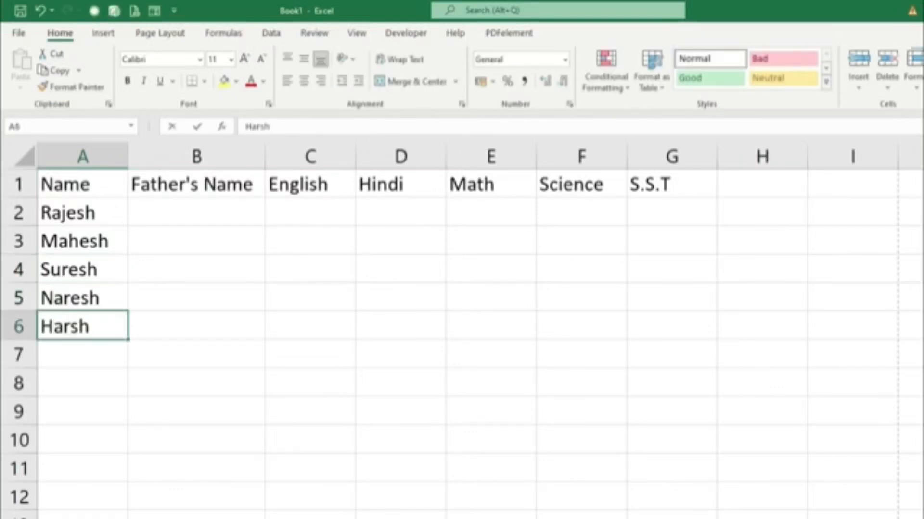
key(Return)
text(Nishant)
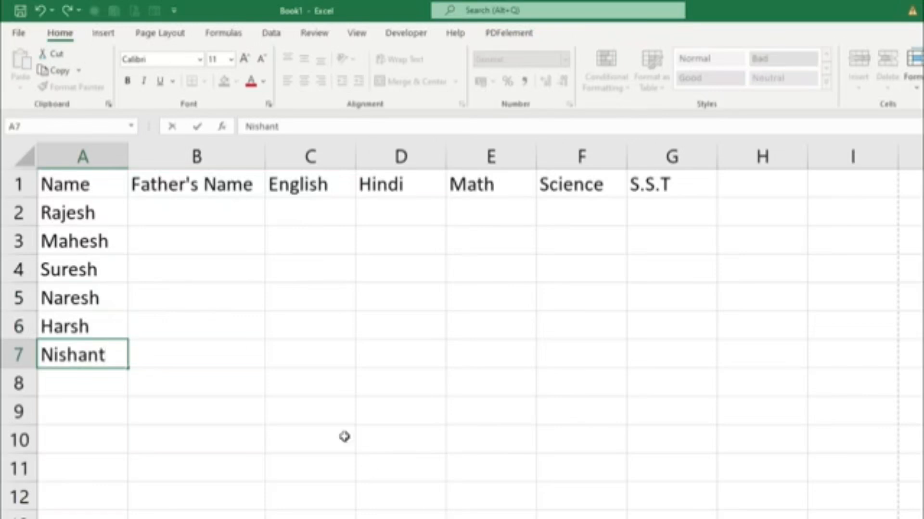
Enter the fathers' names of the first three students, each with the prefix "Mr.", in cells B2 to B4.
click(175, 208)
text(Mr. )
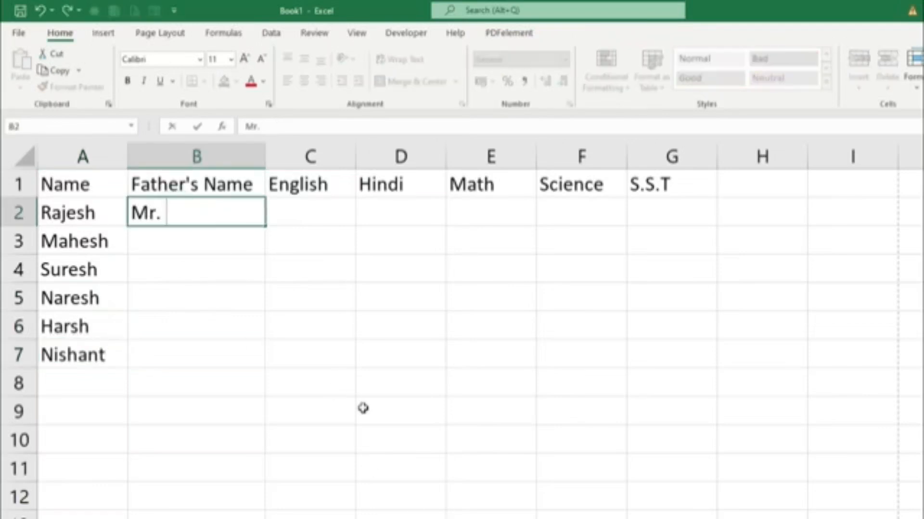
text(MOhan)
key(BackSpace)
key(BackSpace)
key(BackSpace)
key(BackSpace)
text(oha)
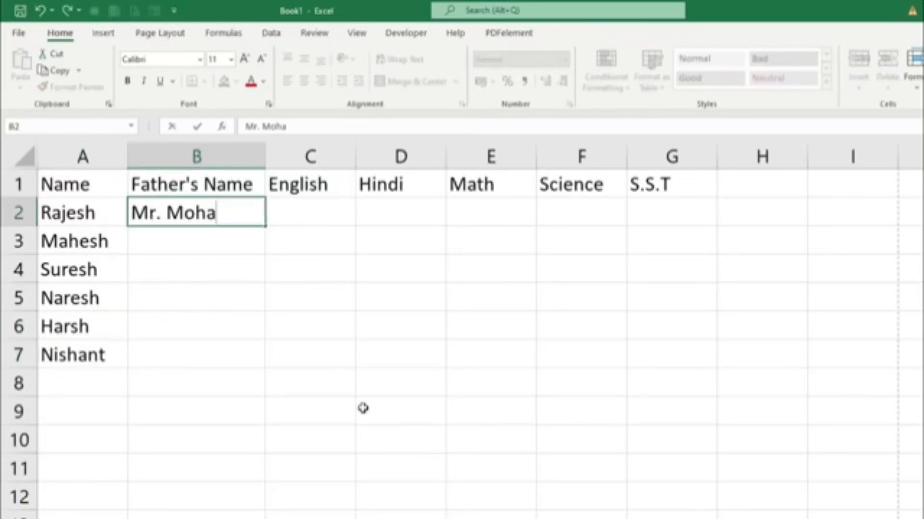
text(n)
key(Return)
text(Mr. Sohan)
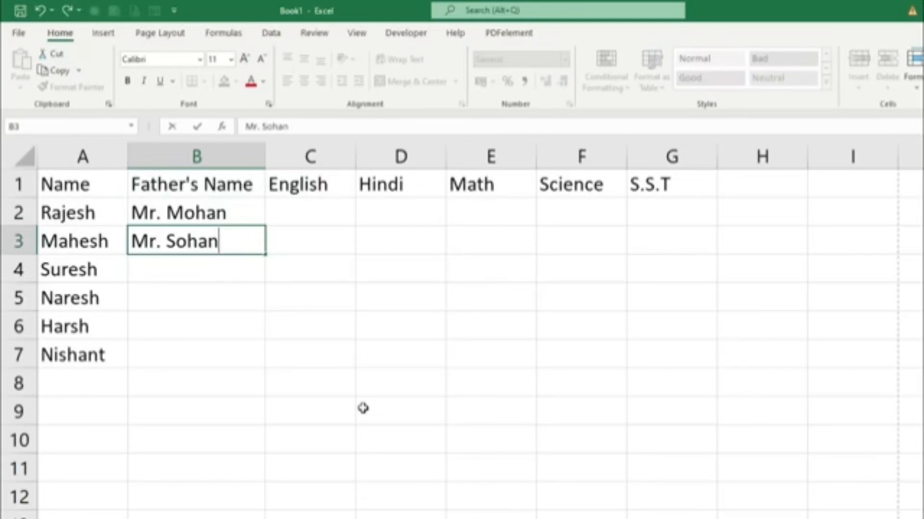
key(Return)
text(Mr. Nishant)
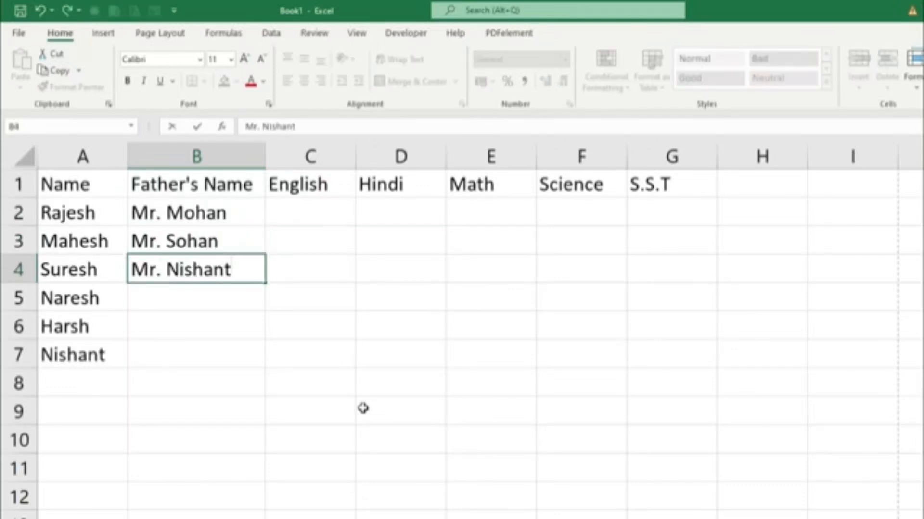
Enter the fathers' names of the last three students, each with the prefix "Mr.", in cells B5 to B7.
key(Return)
text(Mr. Jla)
key(BackSpace)
key(BackSpace)
text(a)
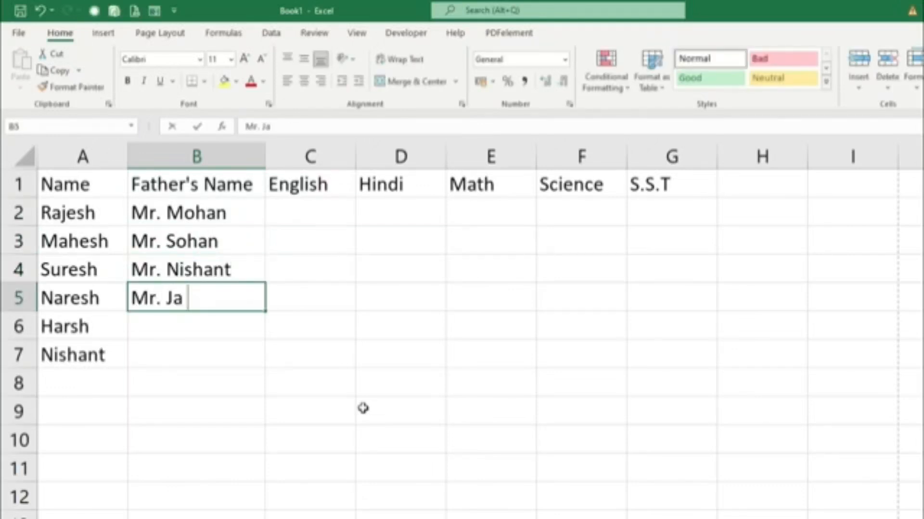
text(i)
key(Return)
text(Mr. I)
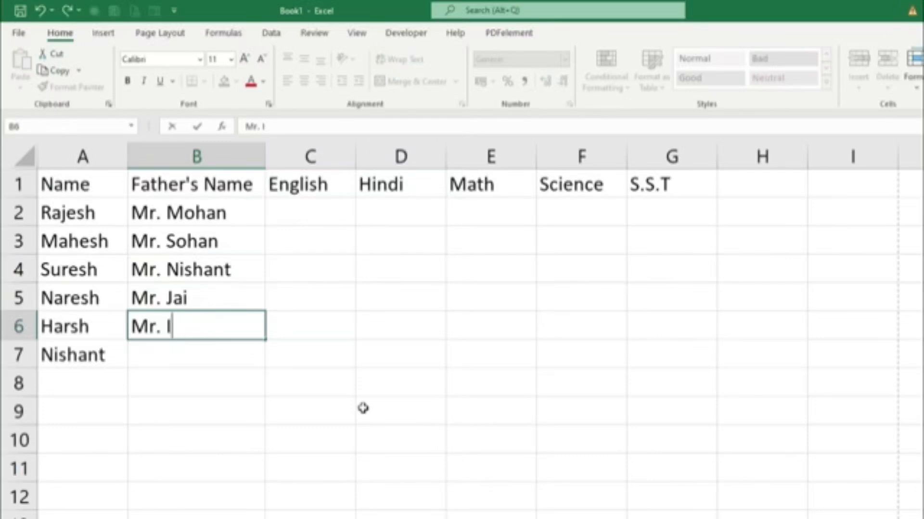
key(BackSpace)
text(Kabir)
key(Return)
text(Mr)
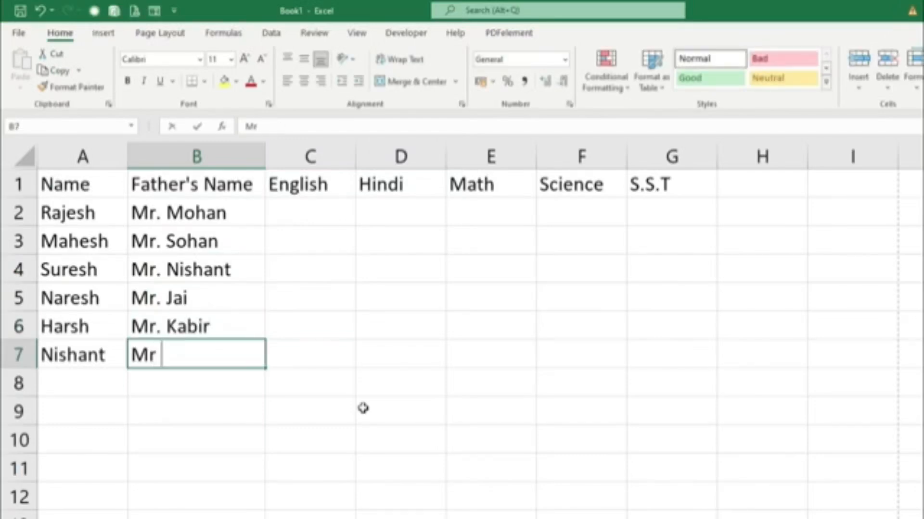
key(BackSpace)
text(. Arnav)
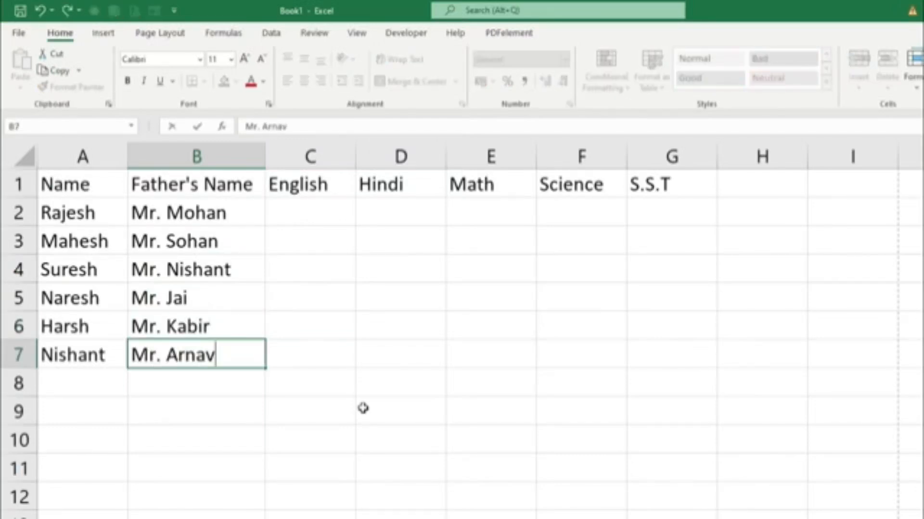
Enter 45 as the first student's English mark in cell C2.
click(304, 212)
text(4)
key(Tab)
text(6)
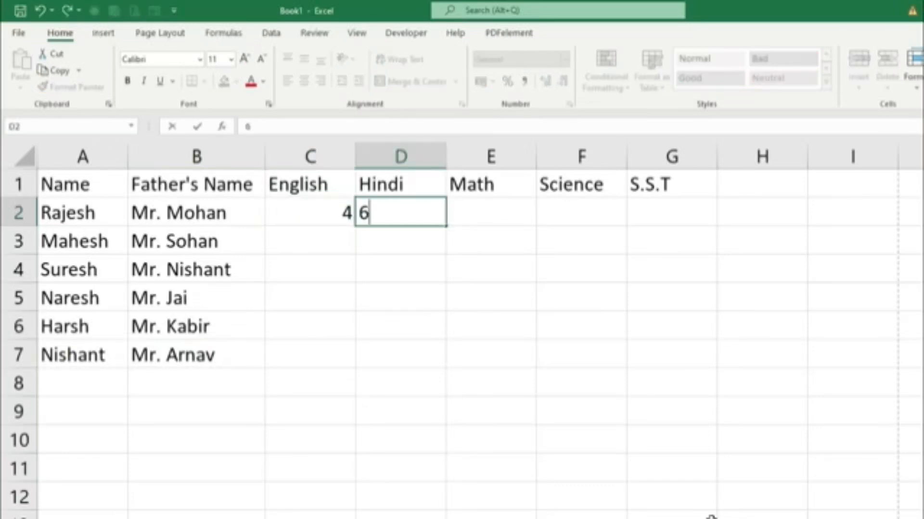
key(shift+Tab)
key(F2)
text(5)
key(Tab)
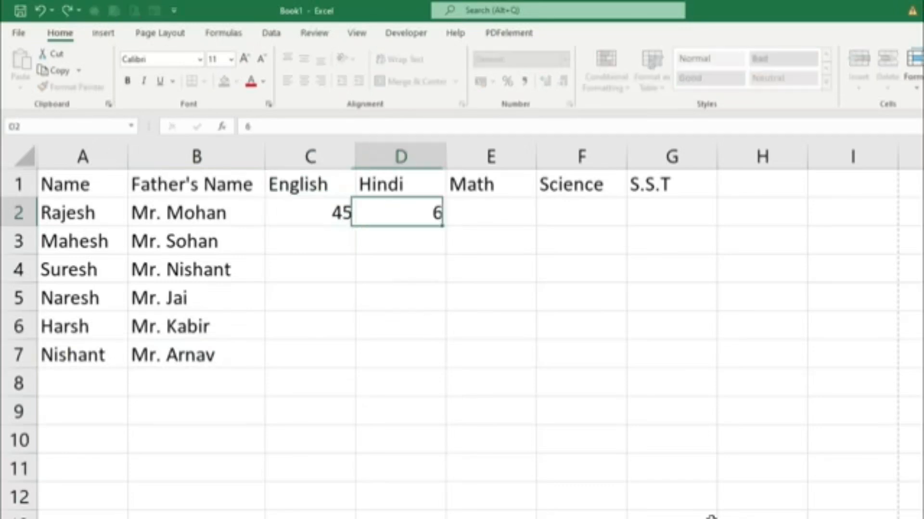
Enter the first student's remaining marks in D2 to G2: Hindi 65, Math 85, Science 74 and S.S.T 65.
text(65)
key(Tab)
text(85)
key(Tab)
text(74)
key(Tab)
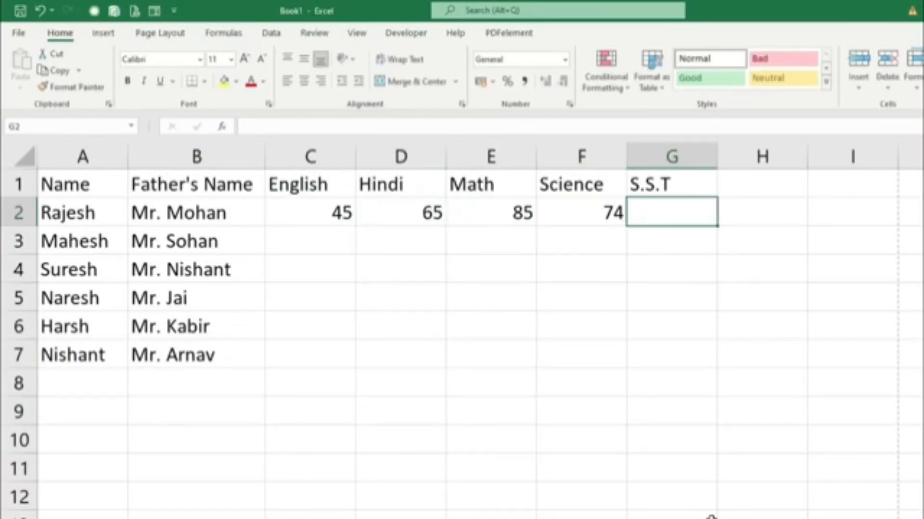
text(65)
key(Return)
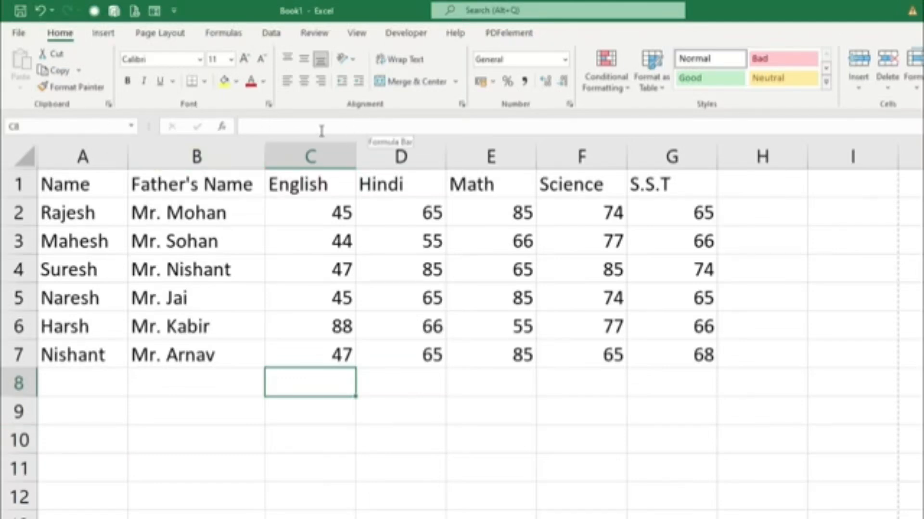
Move the whole marks table, headings included, so that it starts at cell A3.
mouse_move(66, 184)
mouse_down()
mouse_move(612, 181)
mouse_move(662, 239)
mouse_move(669, 367)
mouse_up()
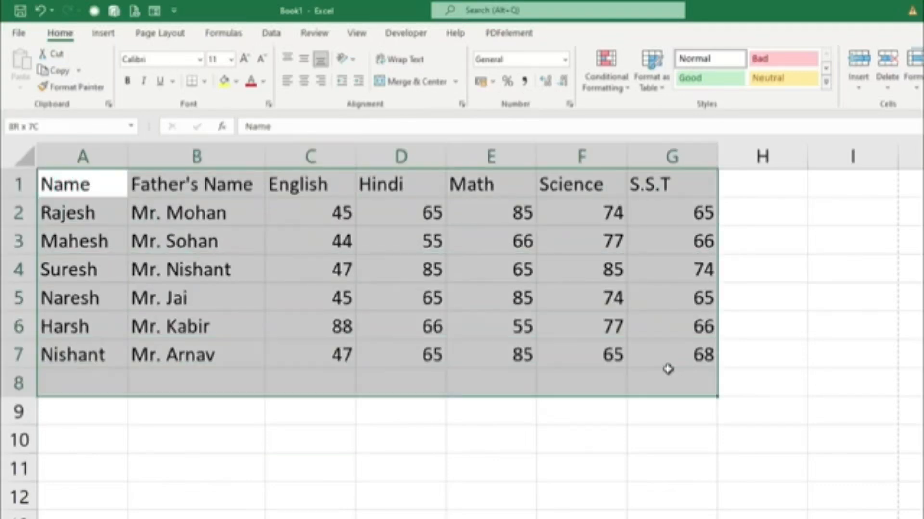
click(132, 497)
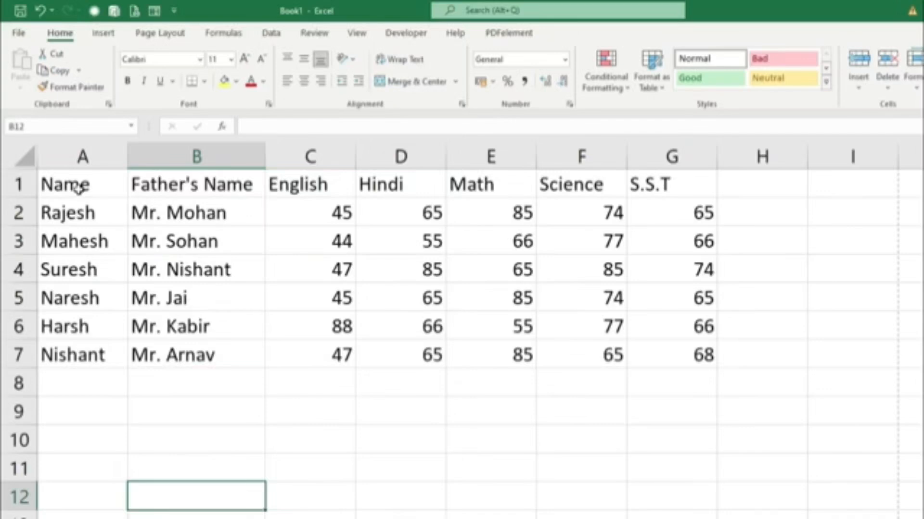
drag(79, 187, 698, 354)
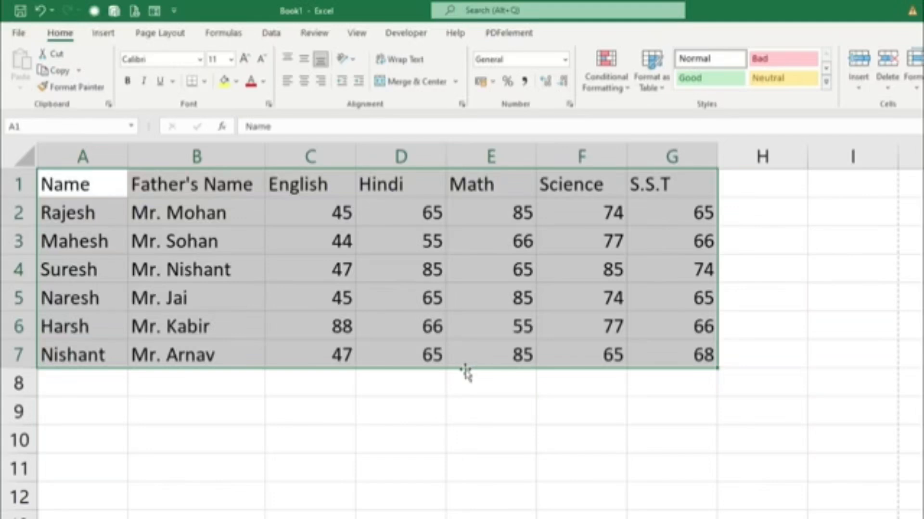
drag(466, 372, 461, 420)
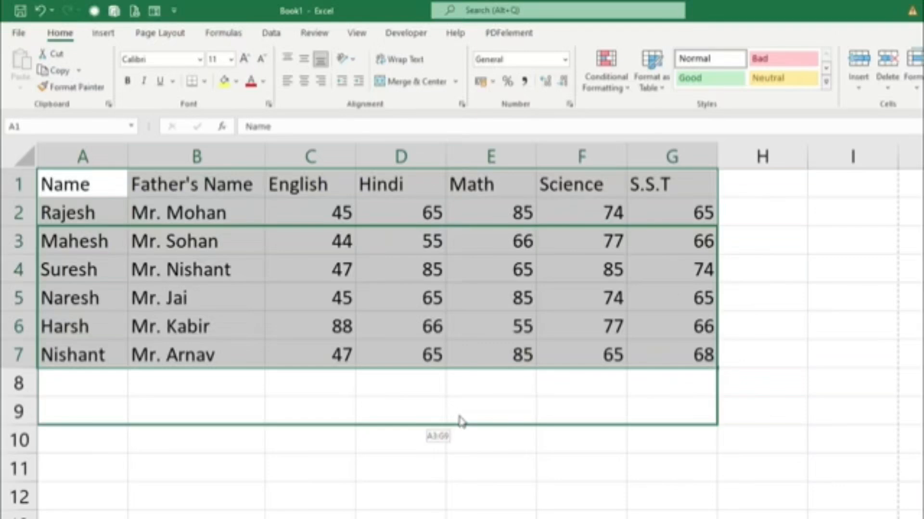
drag(562, 418, 579, 461)
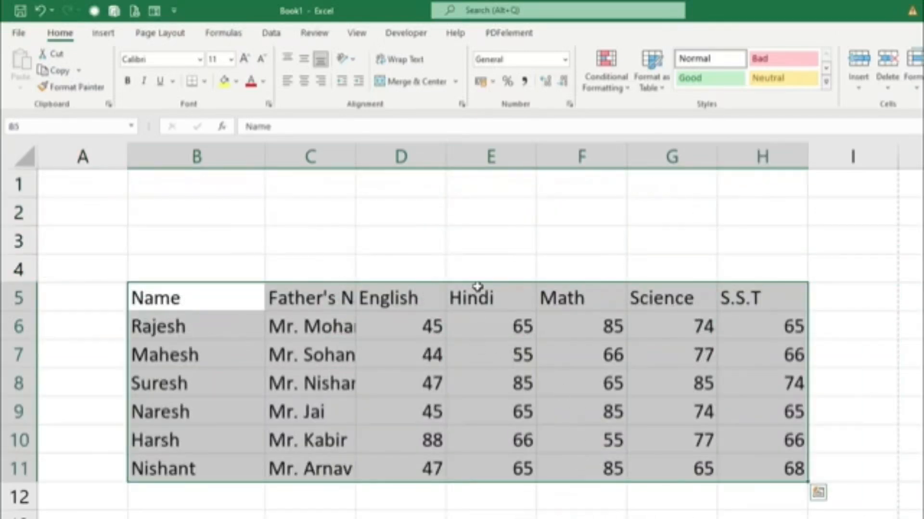
drag(478, 280, 387, 262)
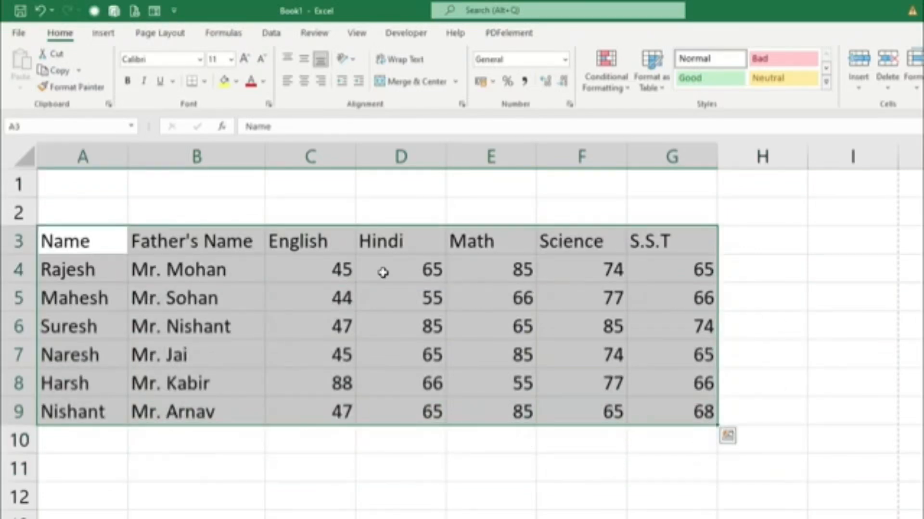
Merge and center the empty cells A1 to G2 above the marks table.
drag(70, 179, 664, 219)
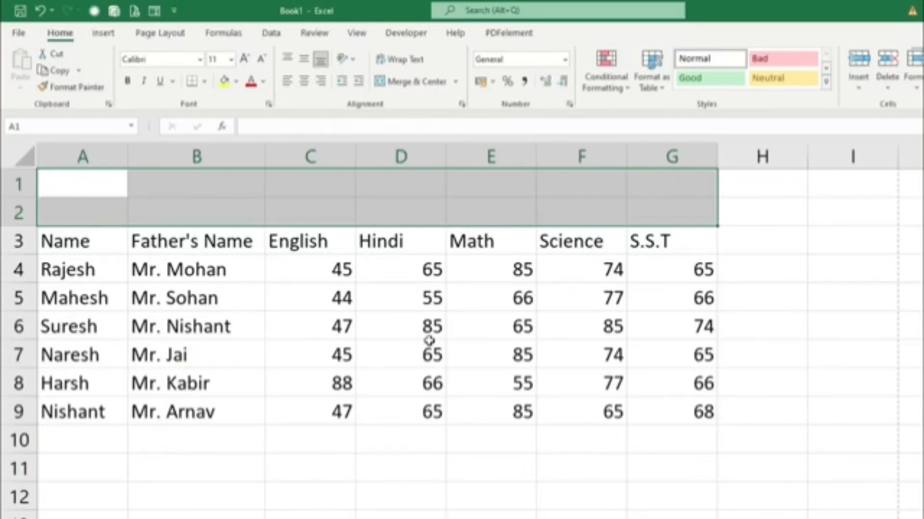
click(408, 87)
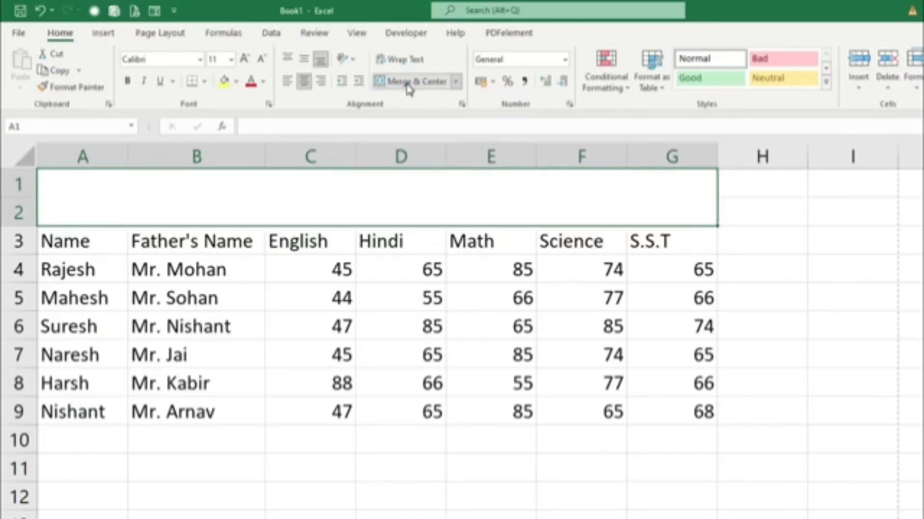
click(217, 334)
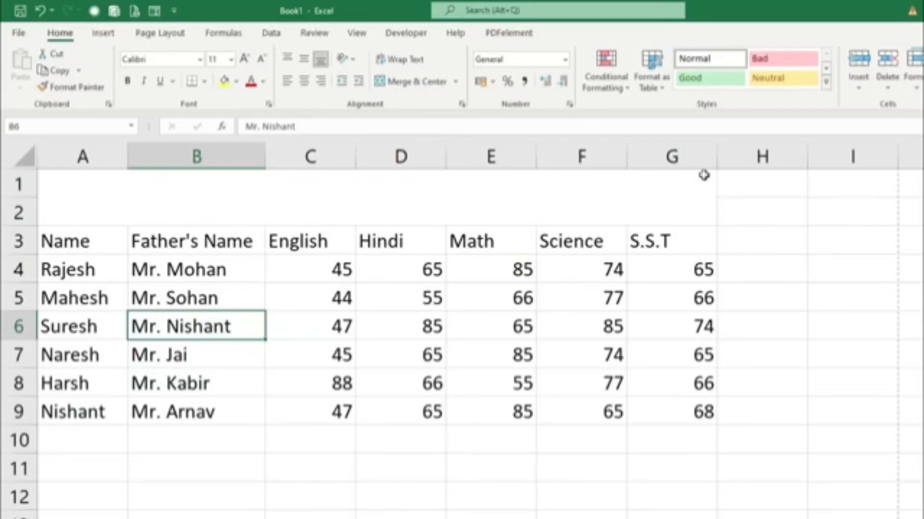
Enter the title "Result" in the merged cell above the table.
click(532, 206)
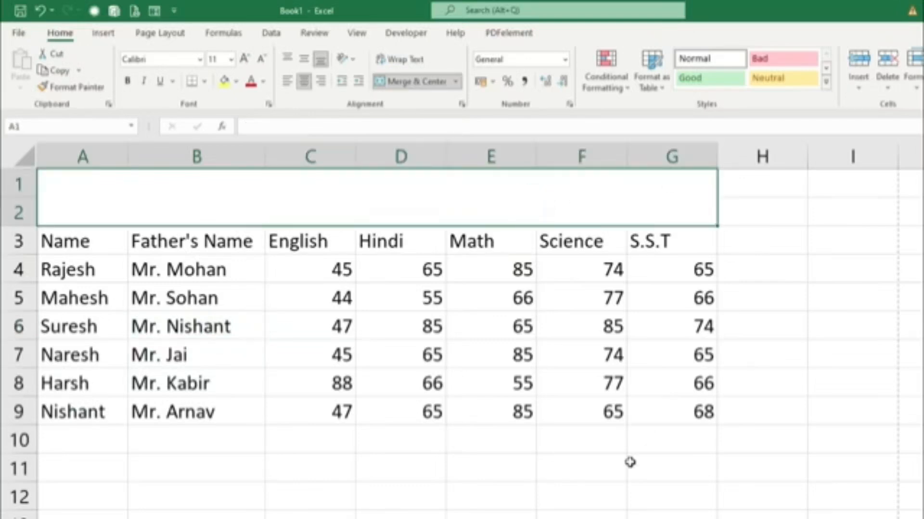
text(Result)
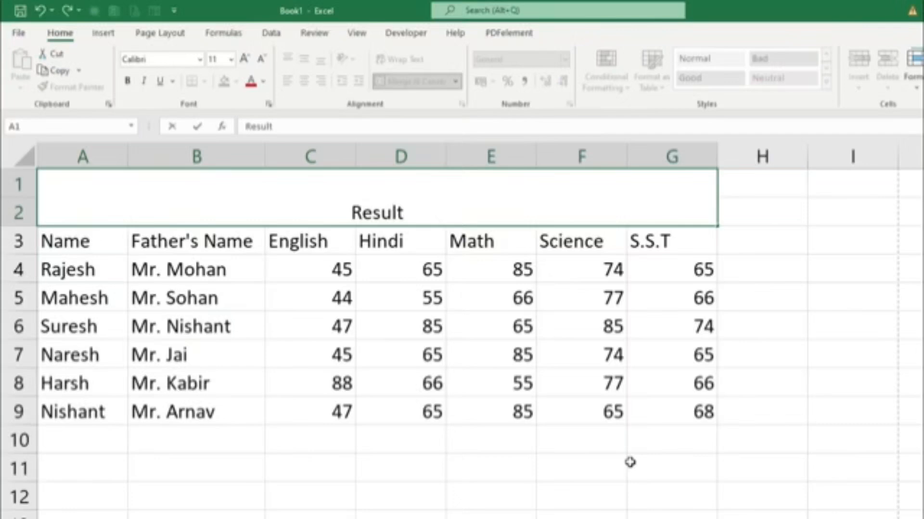
key(Return)
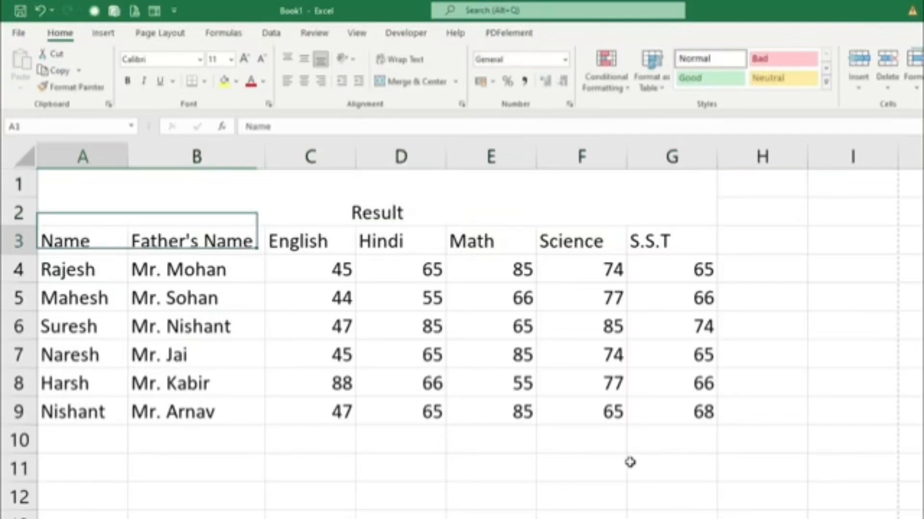
Make row 2 slightly taller and middle-align the "Result" title vertically in its merged cell.
drag(37, 226, 43, 231)
click(408, 219)
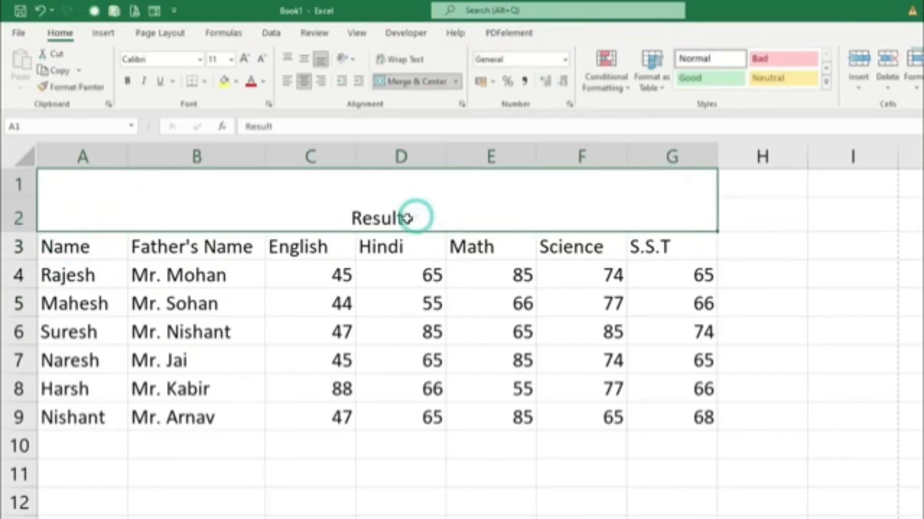
click(305, 59)
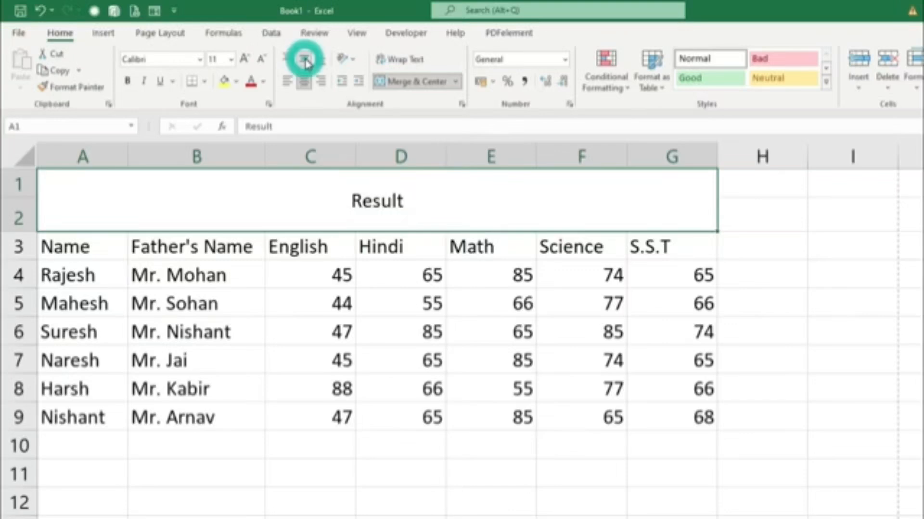
Try top, left and right alignment on the "Result" title, returning it to centered and middle alignment.
click(288, 59)
click(287, 81)
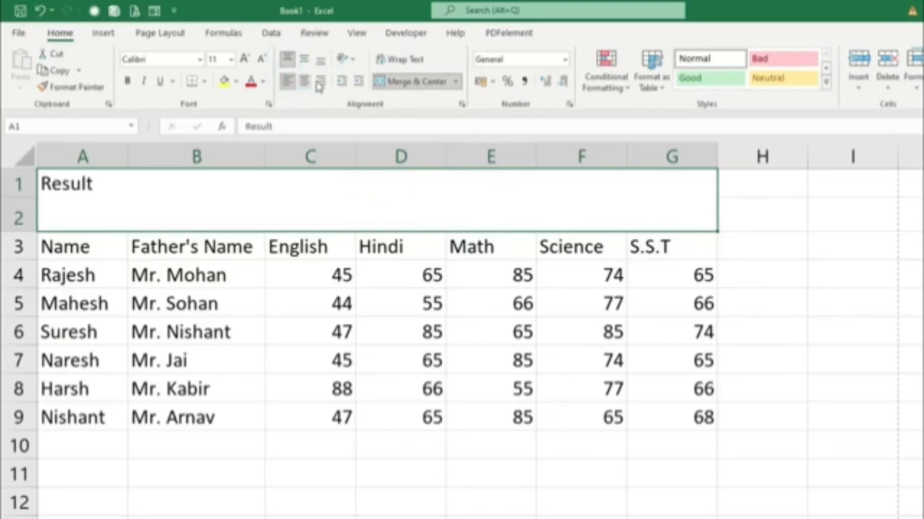
click(319, 82)
click(304, 81)
click(304, 58)
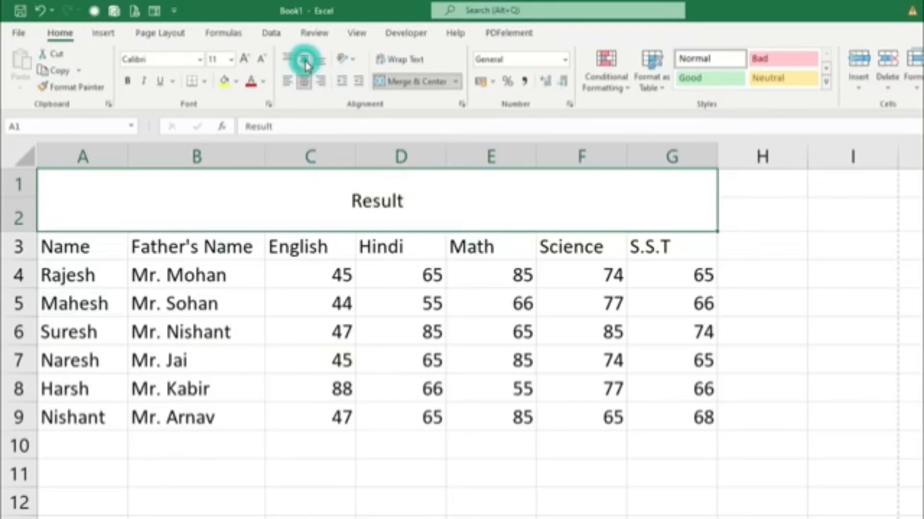
Increase the font size of the "Result" title to 26.
click(244, 59)
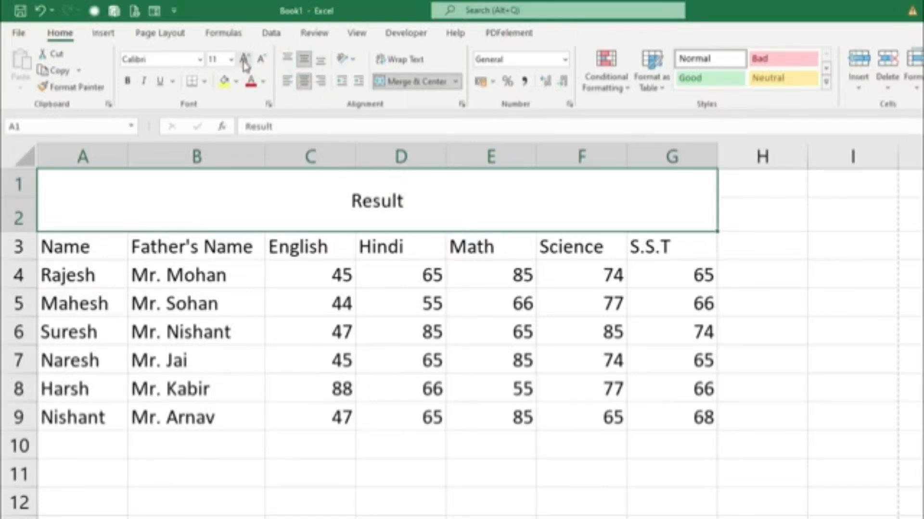
click(244, 60)
click(244, 59)
click(244, 60)
click(244, 60)
click(245, 60)
click(245, 61)
click(244, 61)
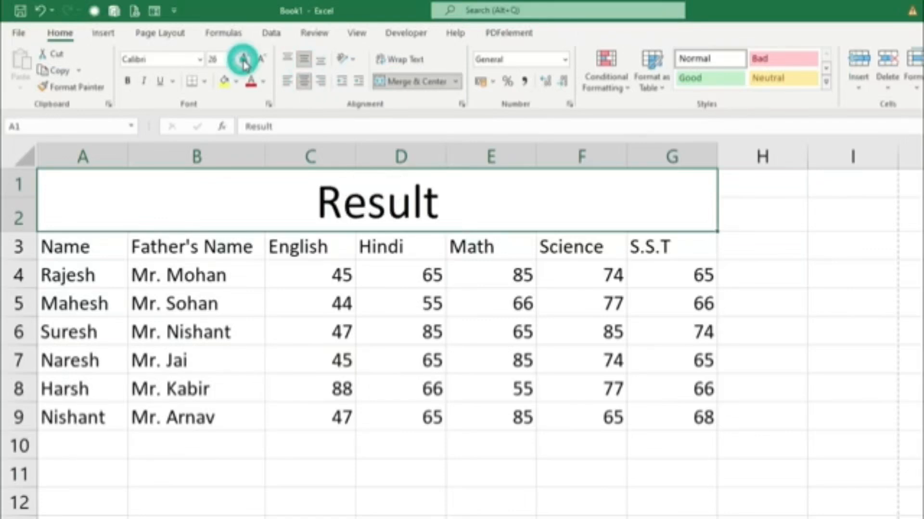
click(244, 60)
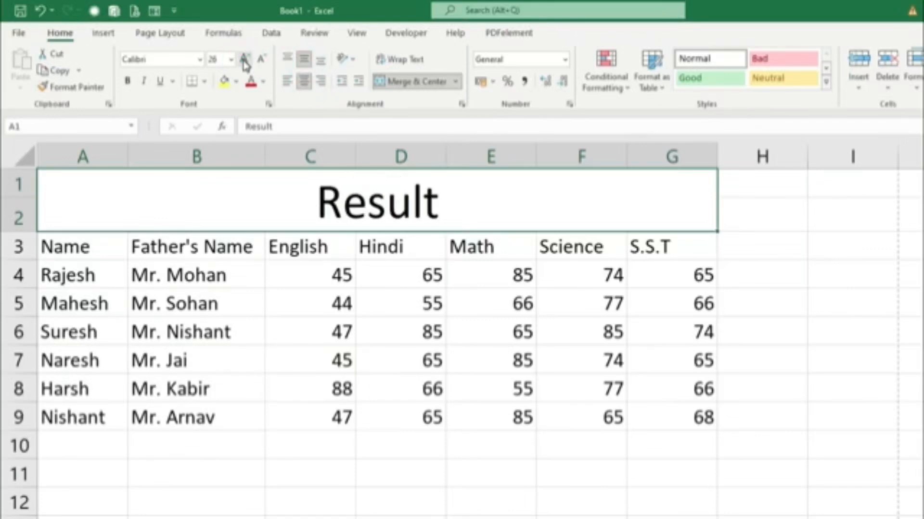
Set the "Result" title in the Bahnschrift Light font and make it bold and italic.
click(201, 60)
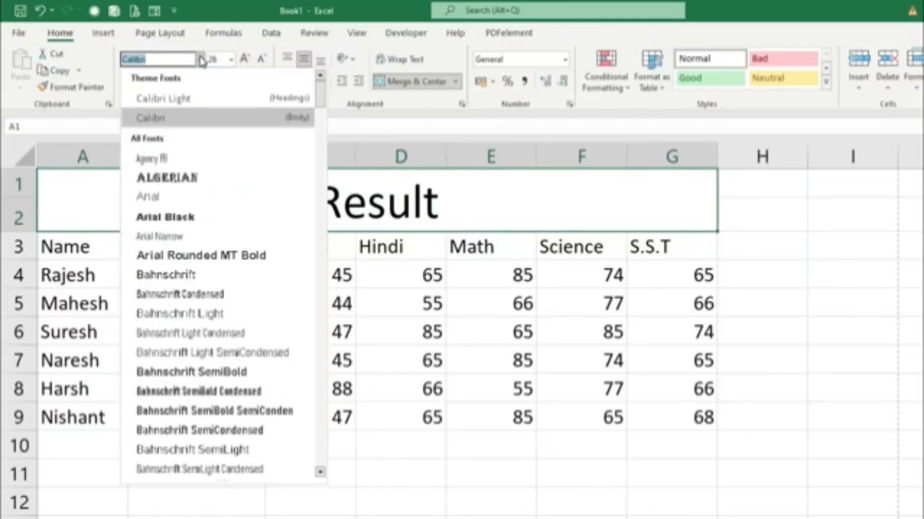
click(182, 313)
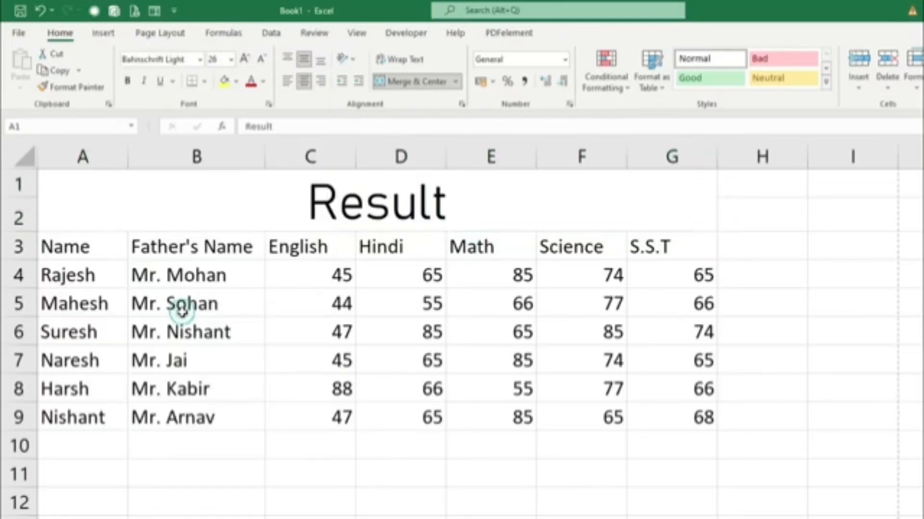
click(127, 80)
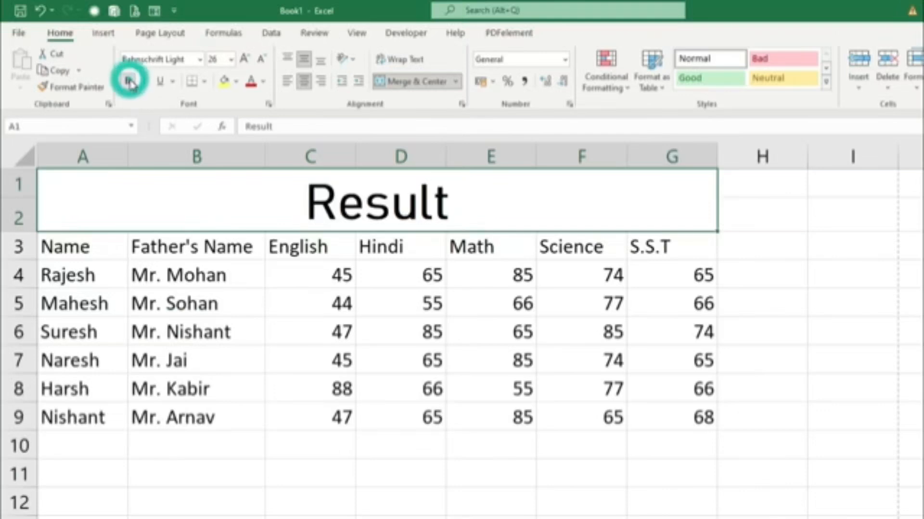
click(144, 83)
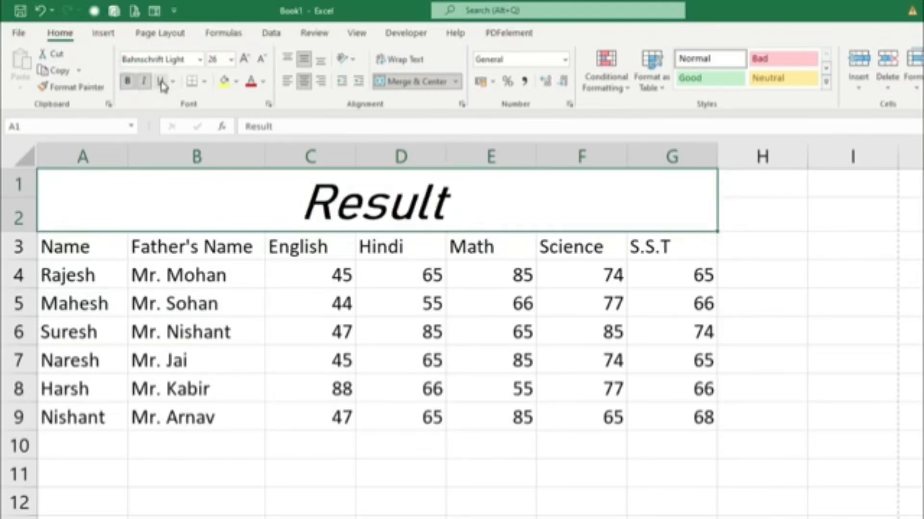
Try single and double underline on the "Result" title, leaving it without underline or italic.
click(161, 82)
click(173, 82)
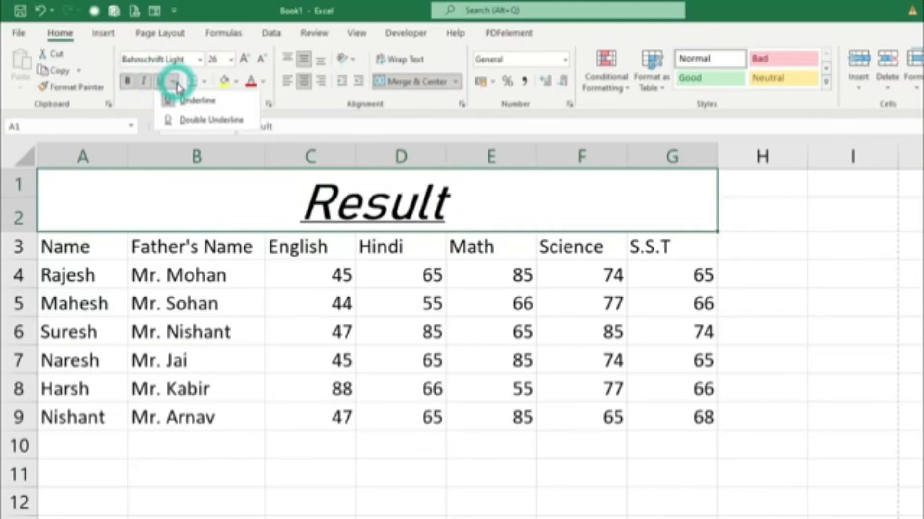
click(183, 118)
click(160, 81)
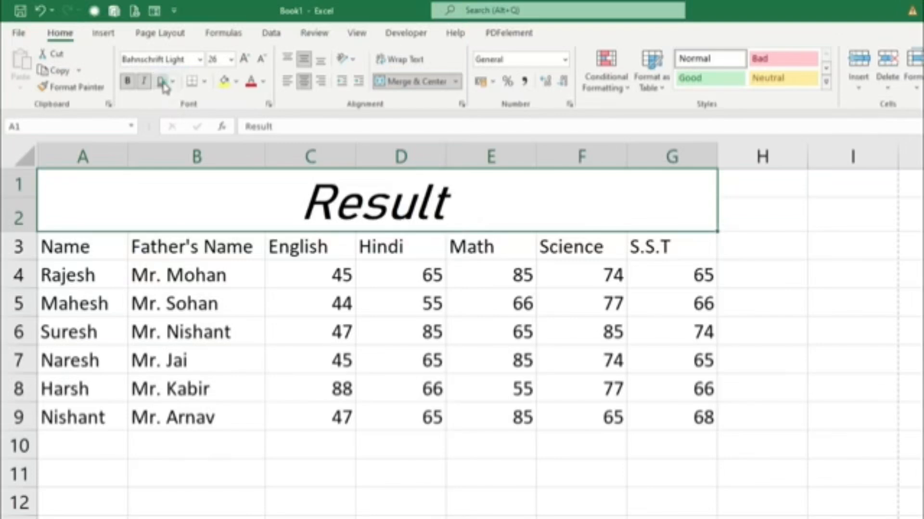
click(147, 83)
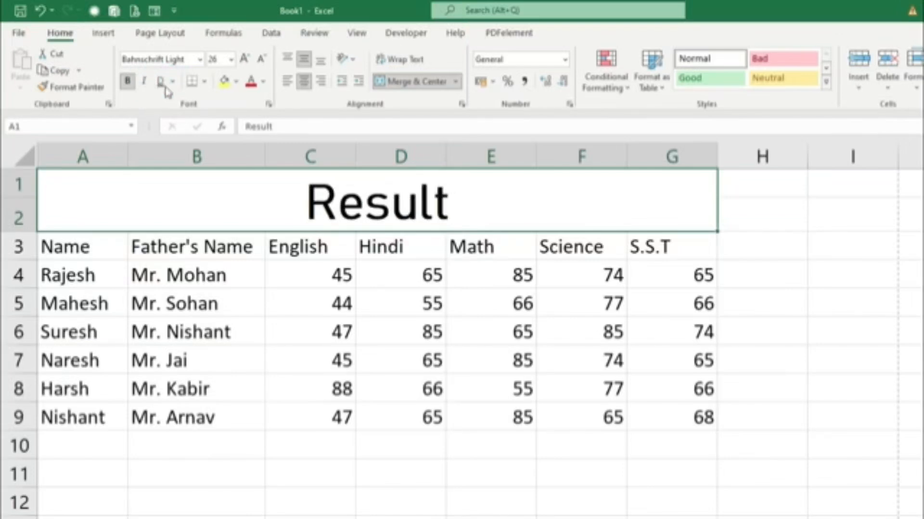
Fill the merged "Result" title cell with dark green and set its text color to white.
click(237, 81)
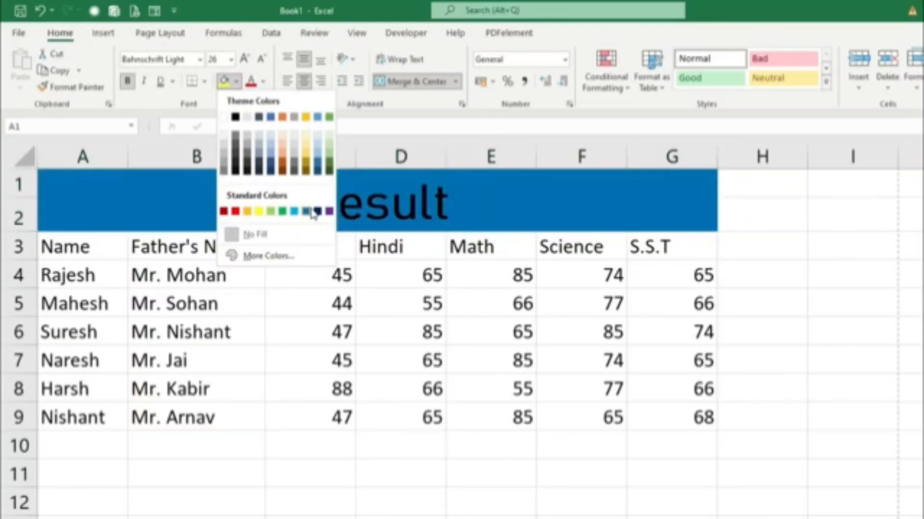
click(269, 258)
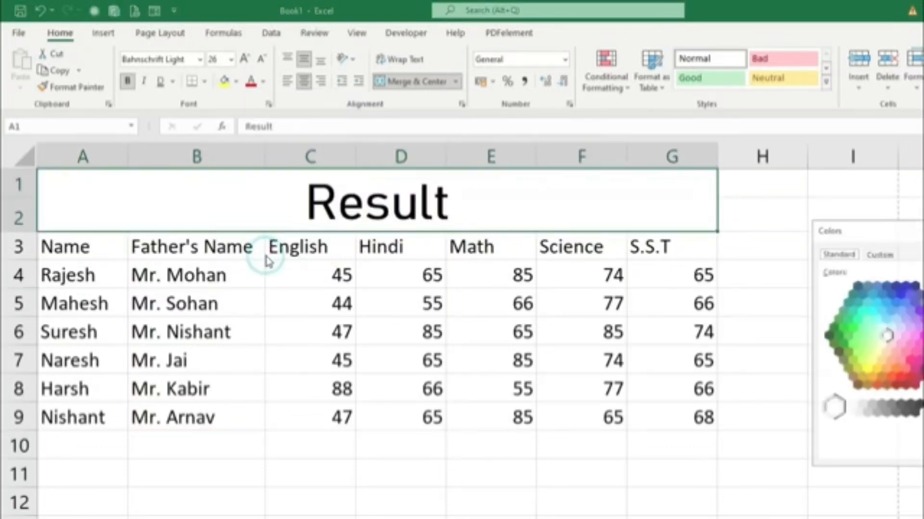
click(833, 328)
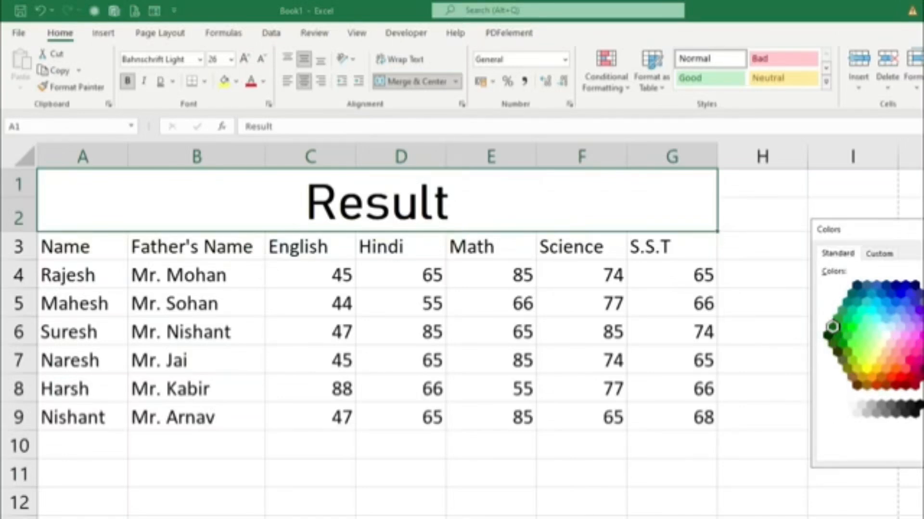
key(Return)
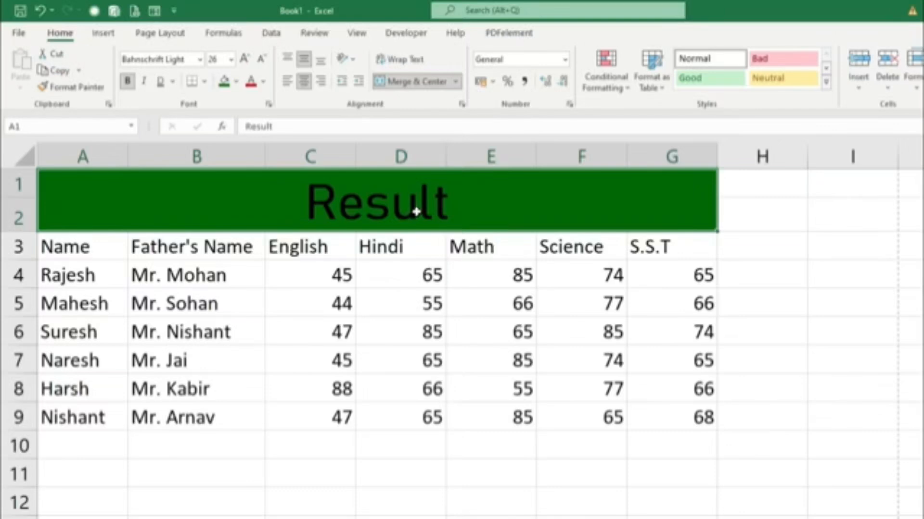
click(264, 82)
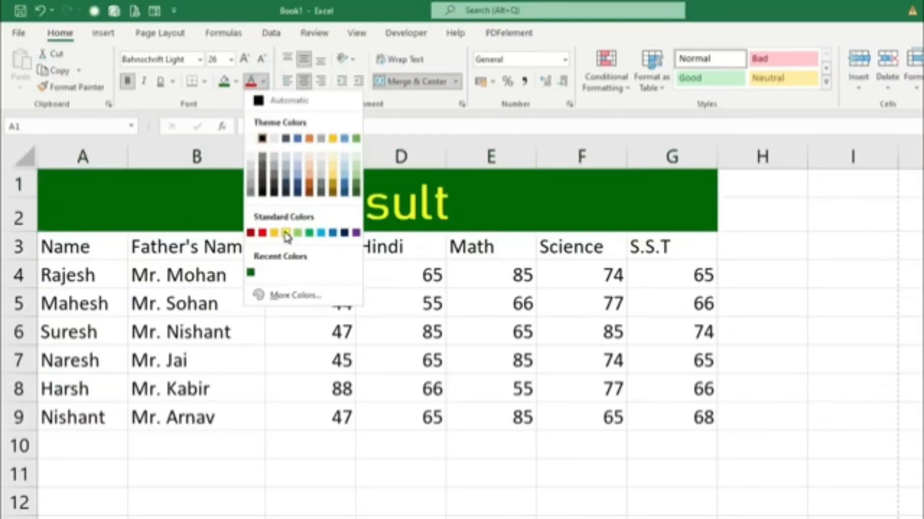
click(262, 139)
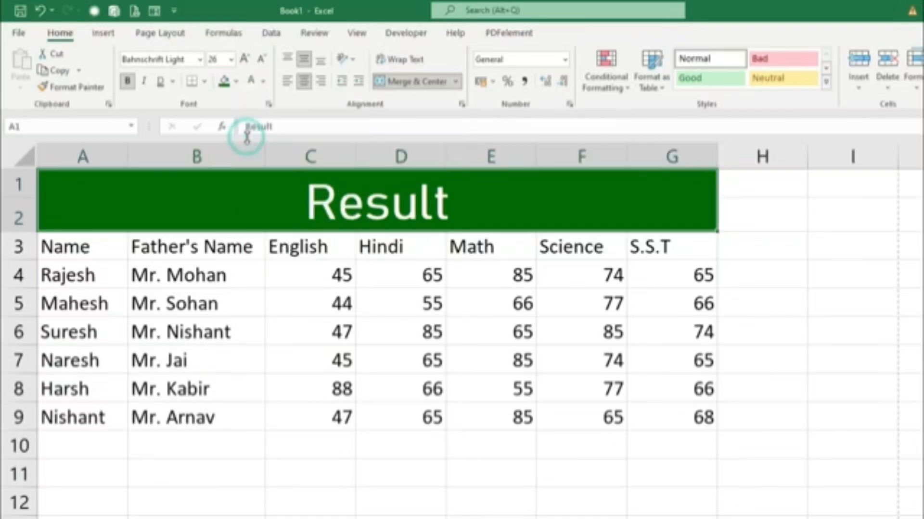
Fill the header cells A3:G3 with yellow and make their text bold.
drag(72, 246, 675, 245)
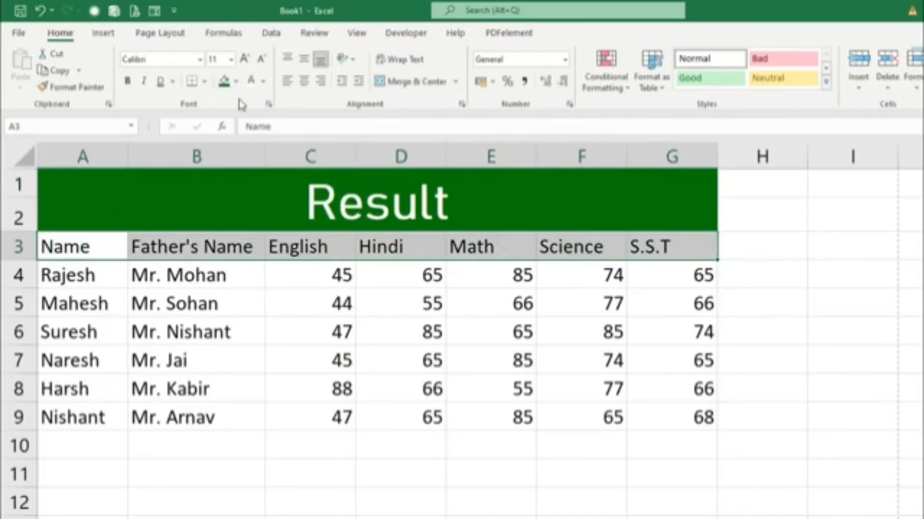
click(236, 82)
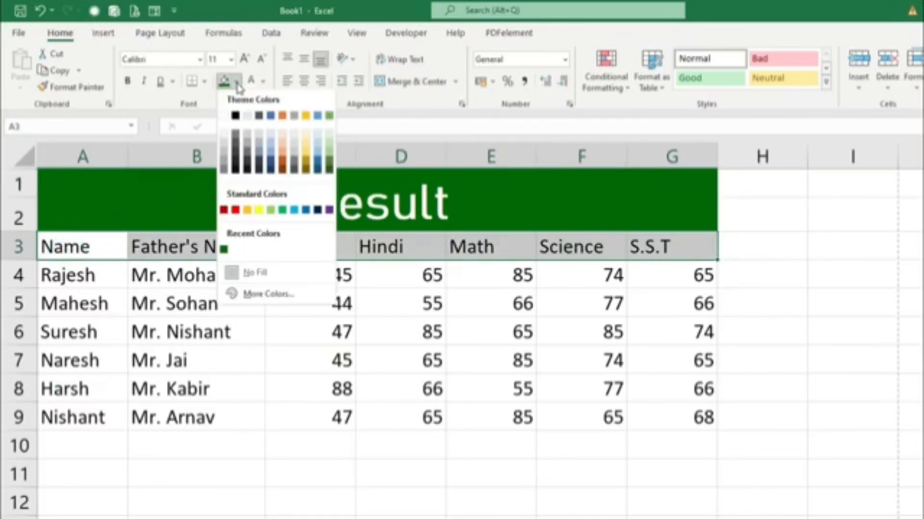
click(256, 210)
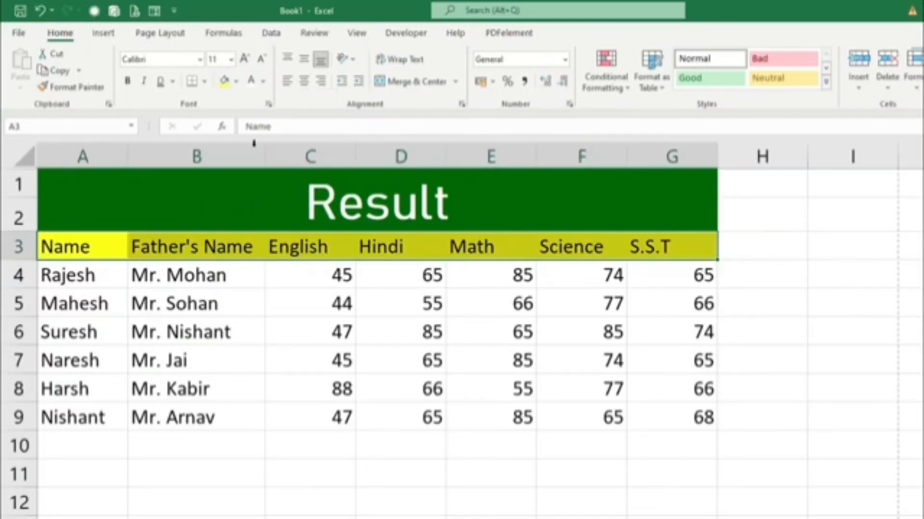
click(128, 81)
click(417, 448)
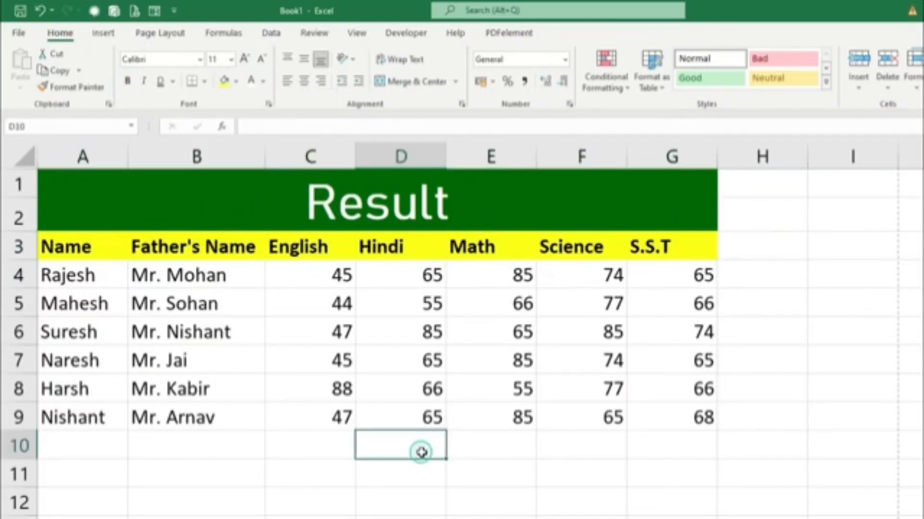
Apply All Borders to the student data in A4:G9.
drag(94, 286, 645, 419)
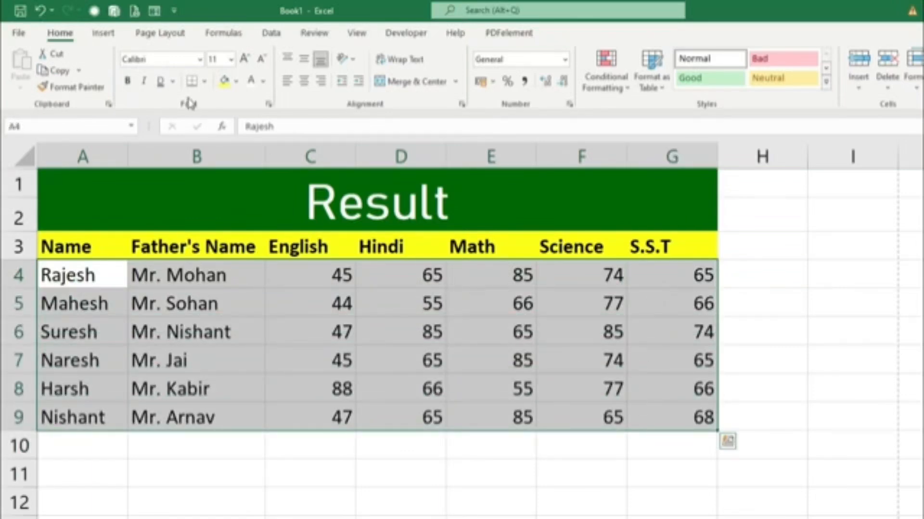
click(204, 81)
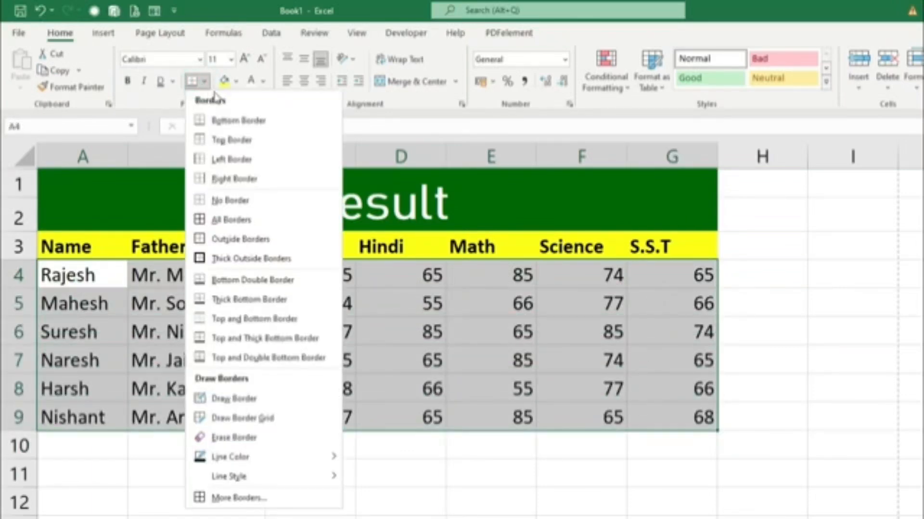
click(236, 222)
click(852, 412)
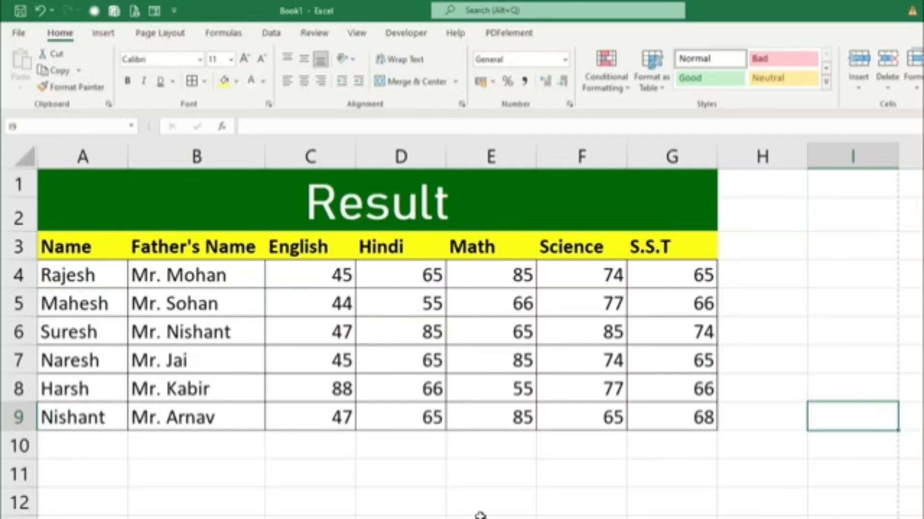
Center the subject marks in C4:G9 horizontally.
drag(304, 270, 649, 420)
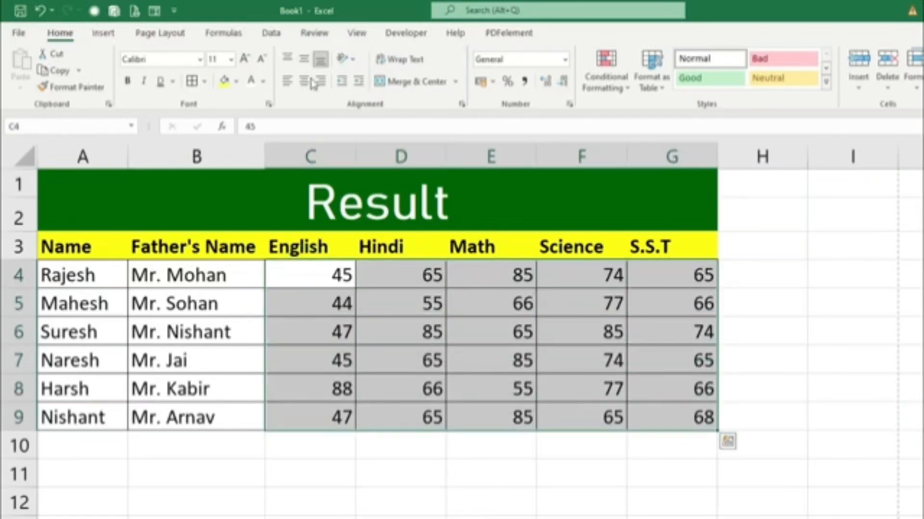
click(304, 82)
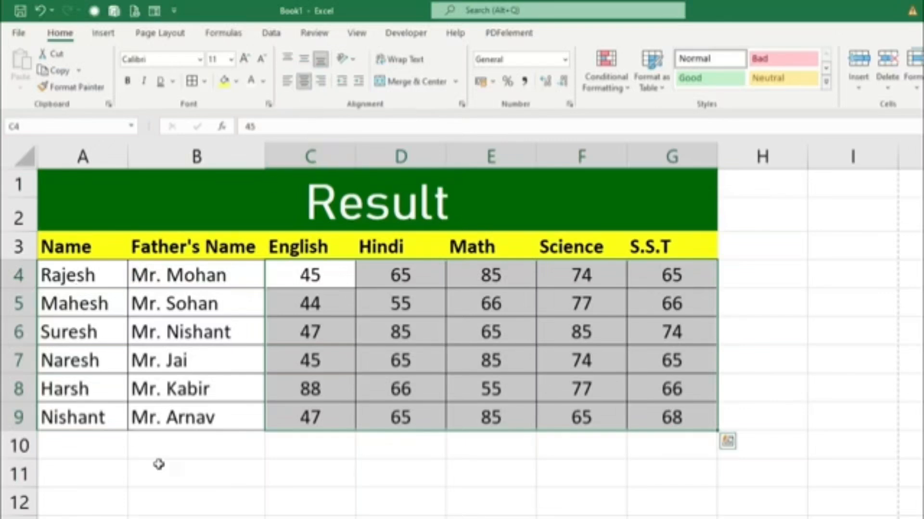
click(811, 465)
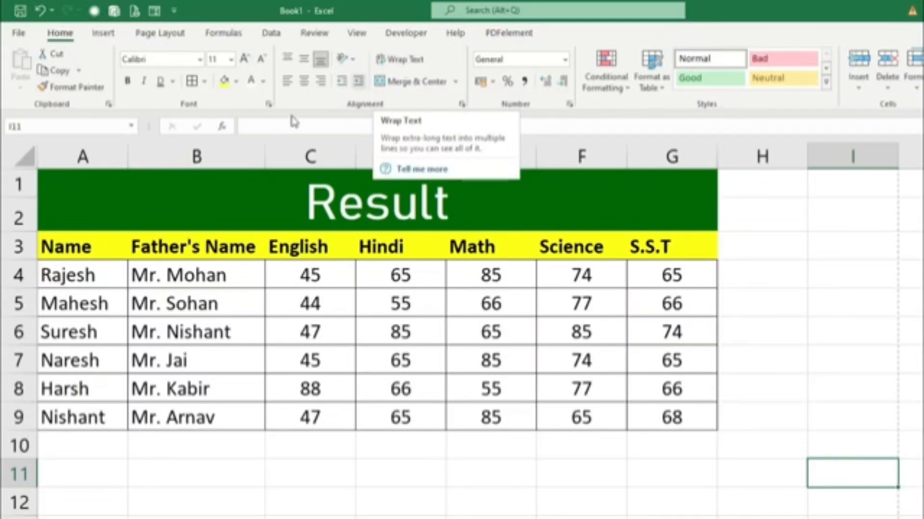
Narrow column B until the "Father's Name" header is cut off, and wrap the text in that header cell.
click(219, 247)
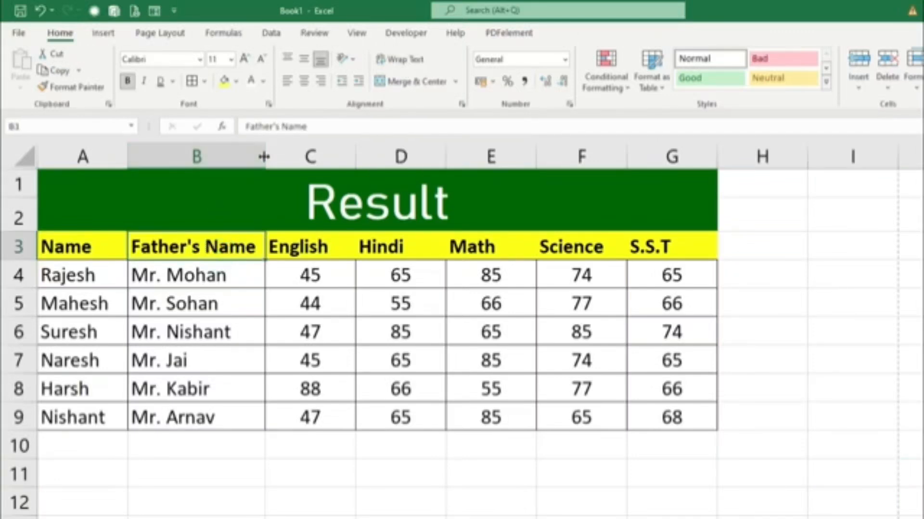
drag(264, 154, 234, 153)
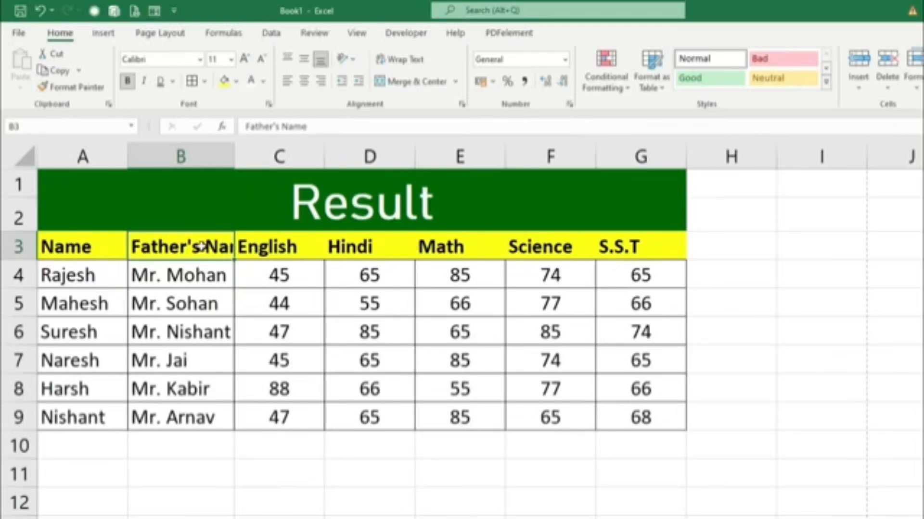
click(406, 62)
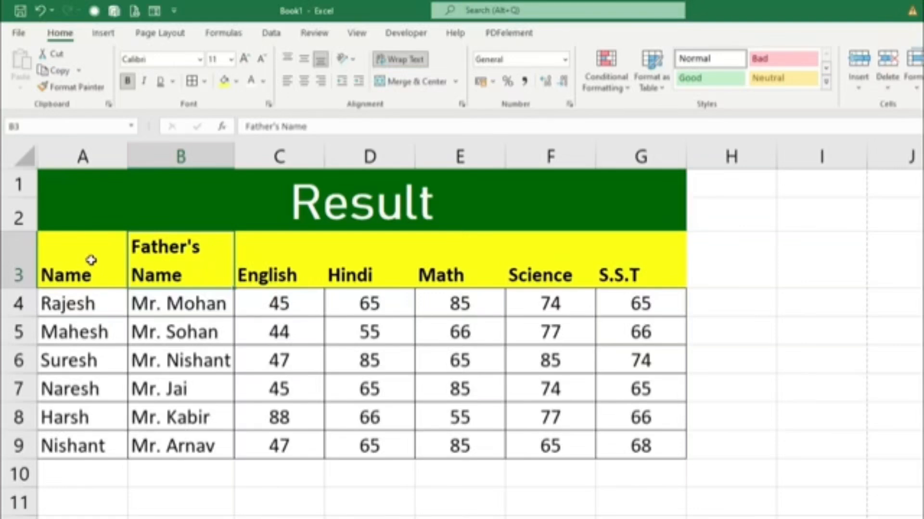
Top-align and horizontally center the headers in A3:G3, and apply All Borders to them.
drag(89, 260, 623, 260)
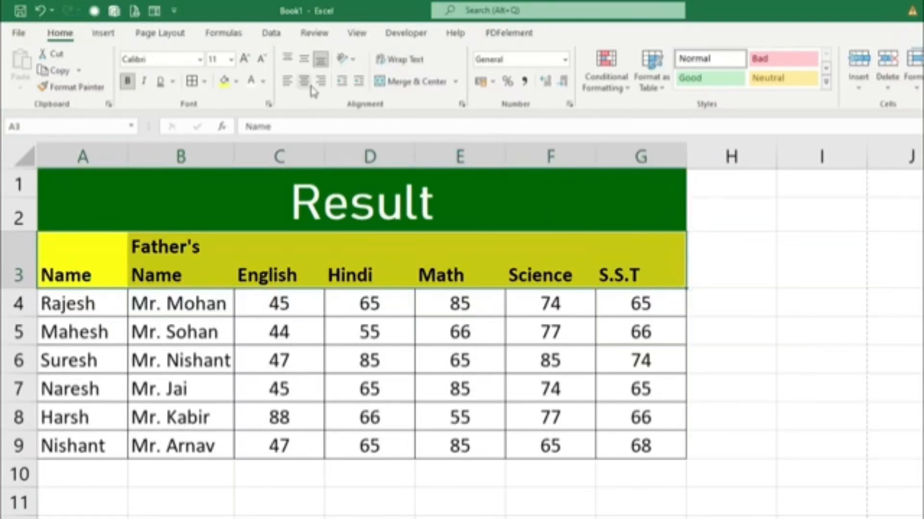
click(291, 60)
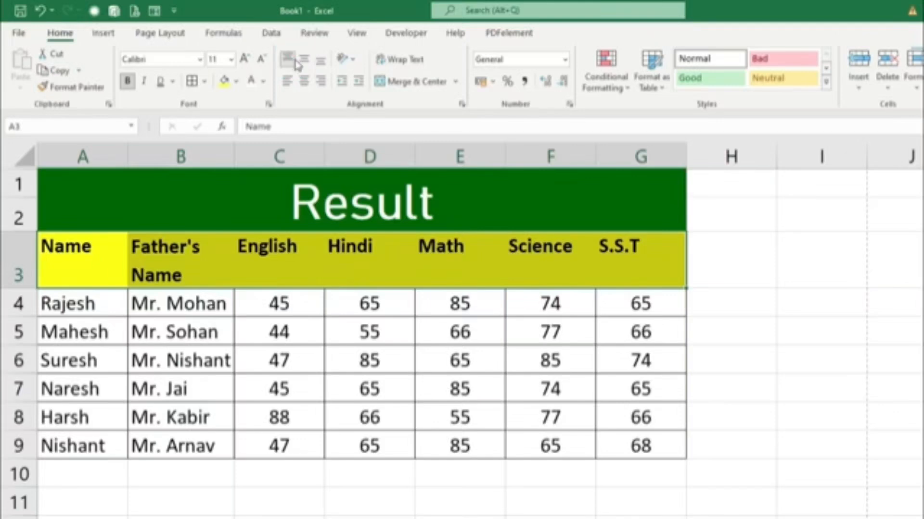
click(303, 81)
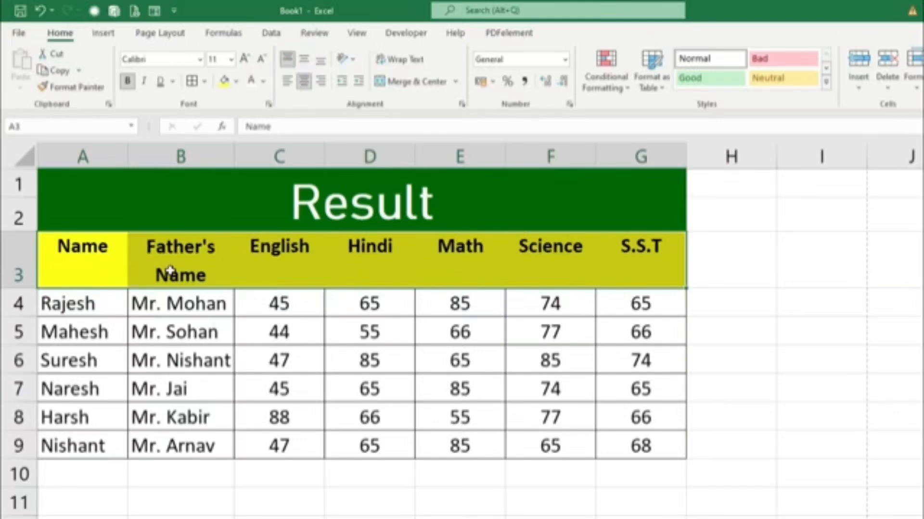
click(193, 82)
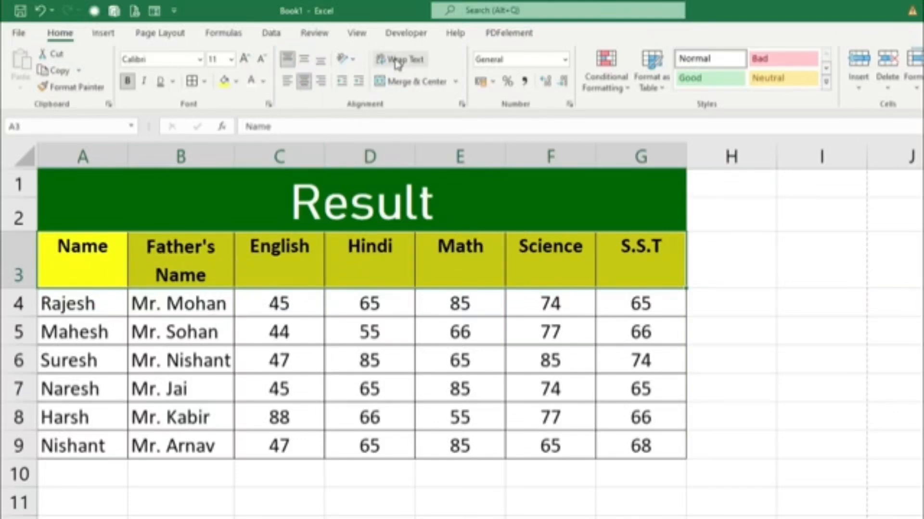
click(182, 264)
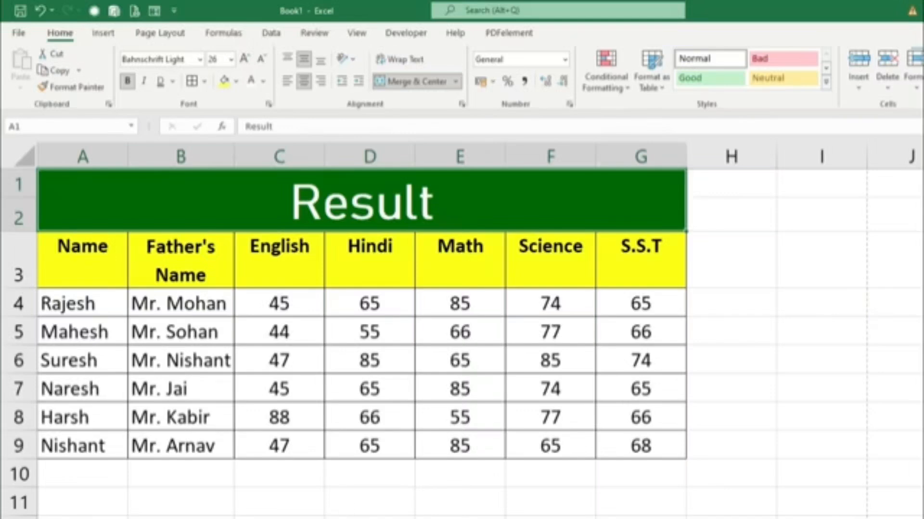
Switch to the "complete excel tutorial" workbook and slightly widen the Sales Man column.
mouse_move(288, 518)
click(327, 511)
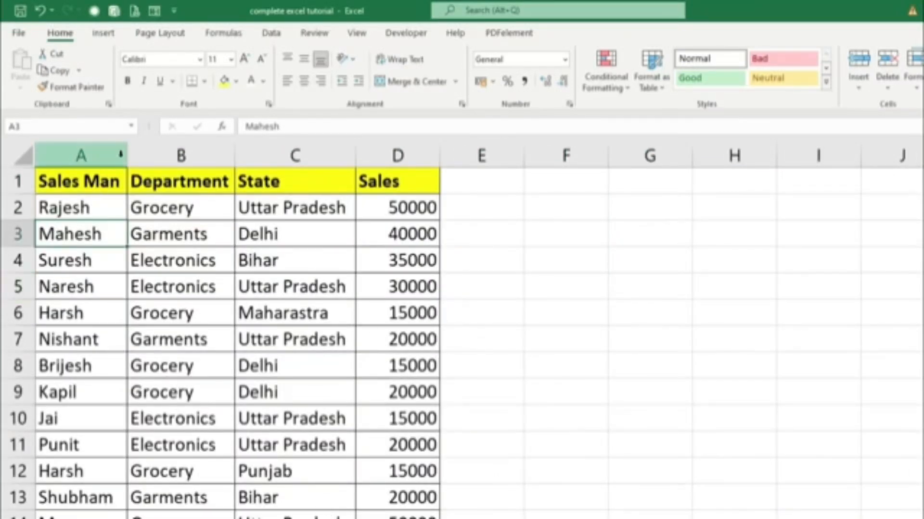
drag(128, 154, 137, 154)
scroll(292, 322, down, 2)
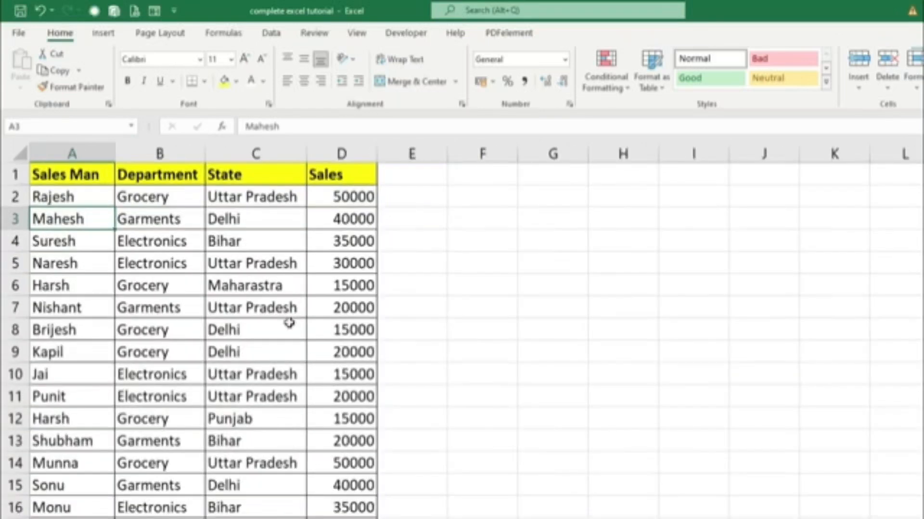
scroll(103, 276, up, 2)
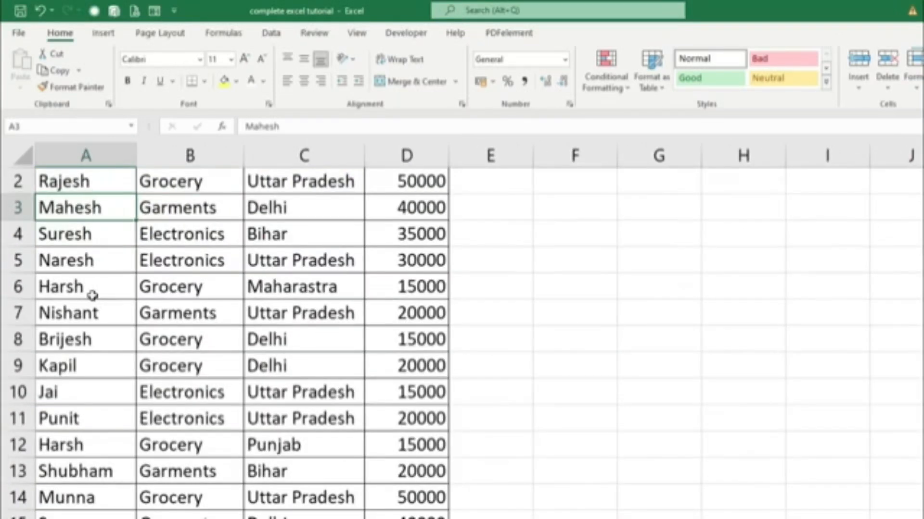
scroll(93, 292, up, 1)
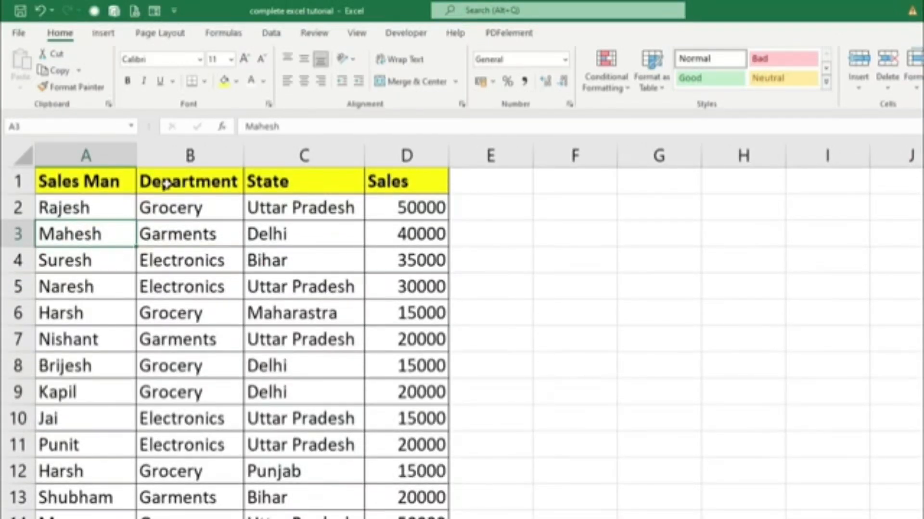
click(166, 209)
click(167, 236)
click(168, 260)
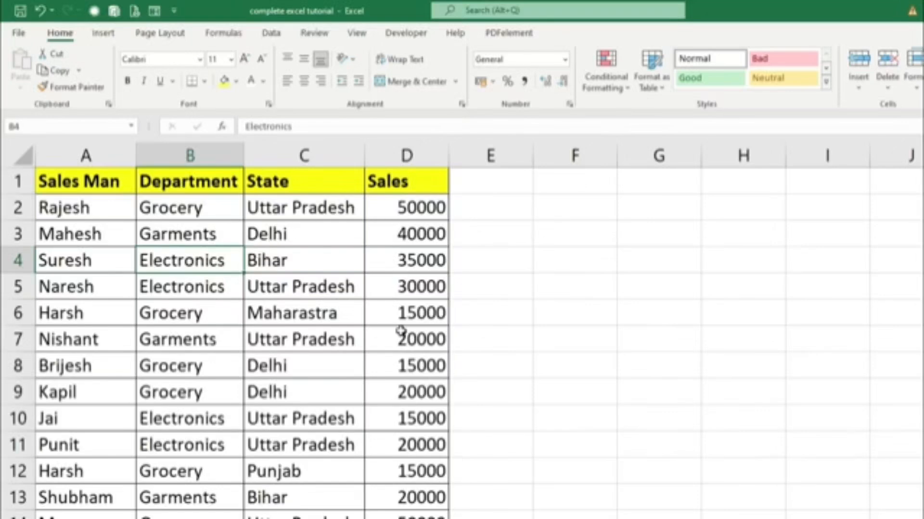
click(614, 98)
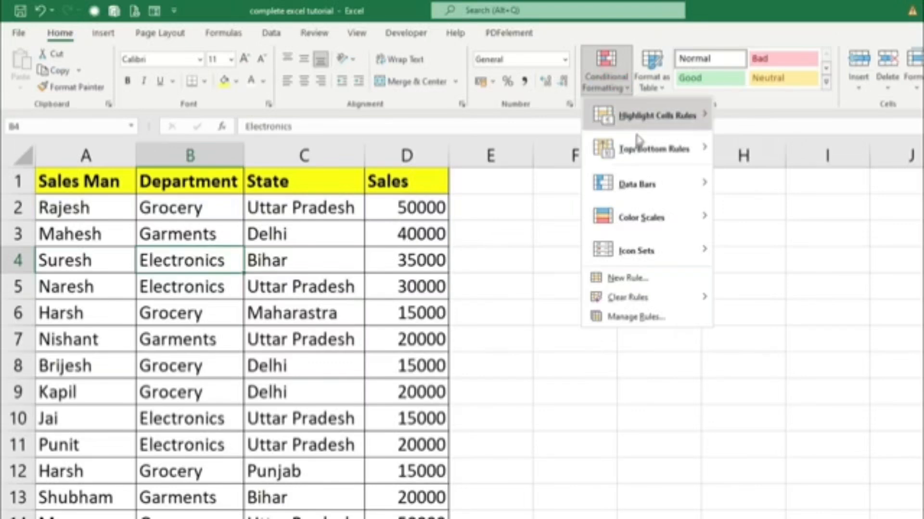
mouse_move(637, 118)
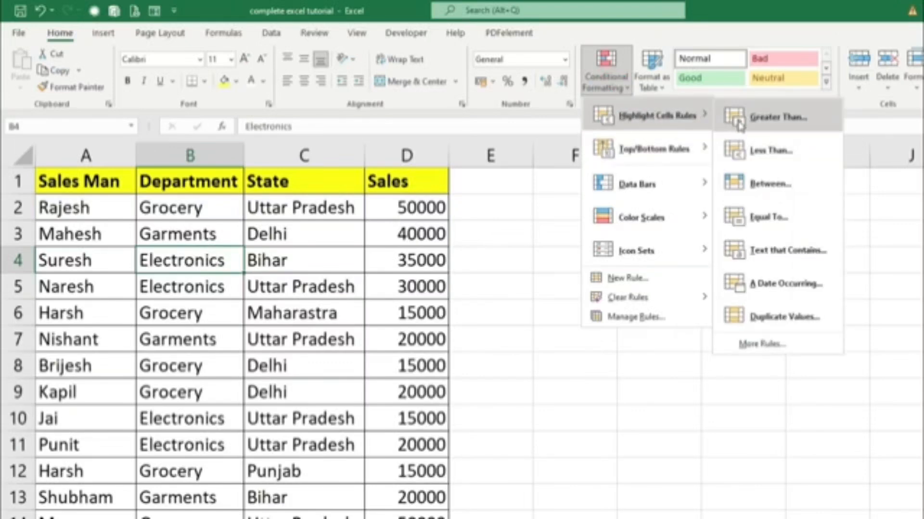
click(762, 126)
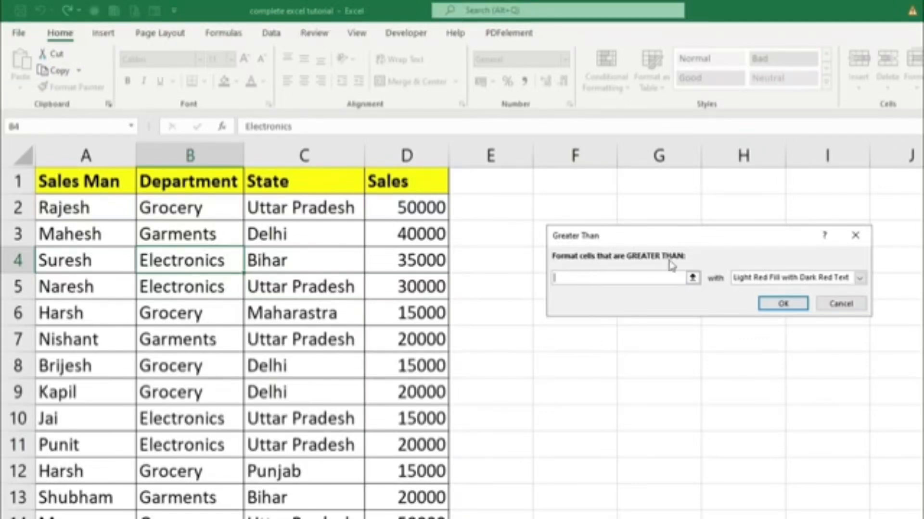
click(855, 235)
Select the sales figures in D2:D27, leaving out the Sales header.
click(409, 213)
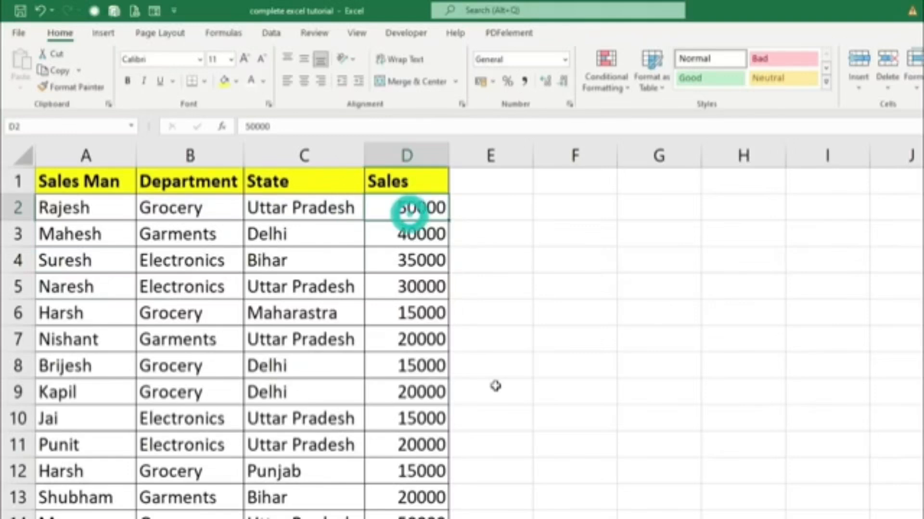
scroll(500, 377, down, 1)
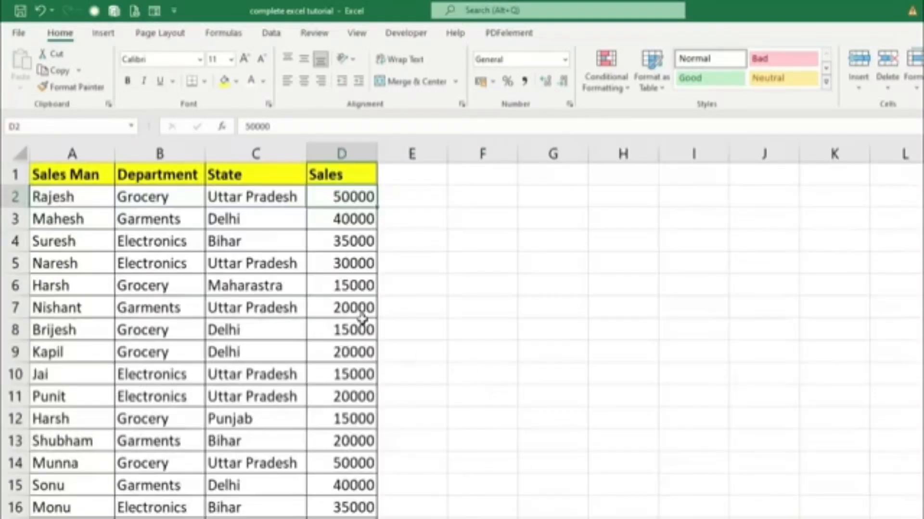
drag(338, 202, 340, 504)
scroll(602, 472, up, 4)
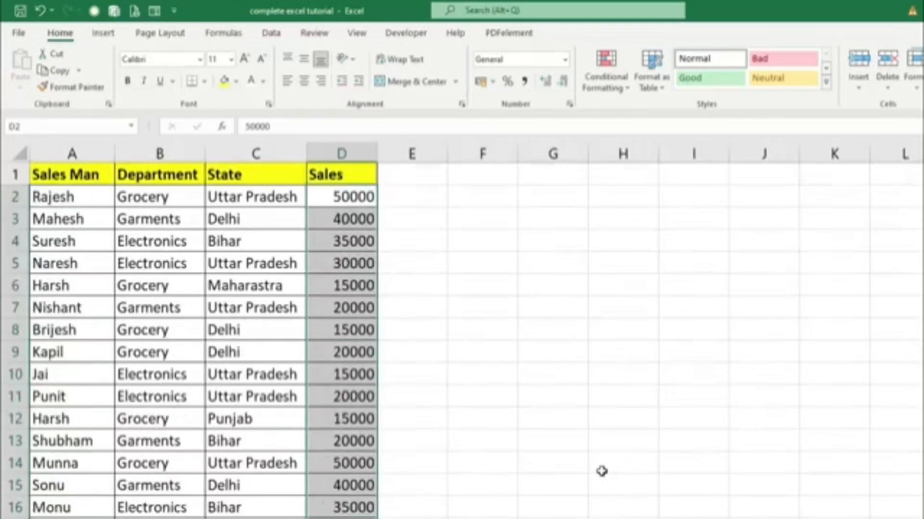
scroll(569, 428, down, 2)
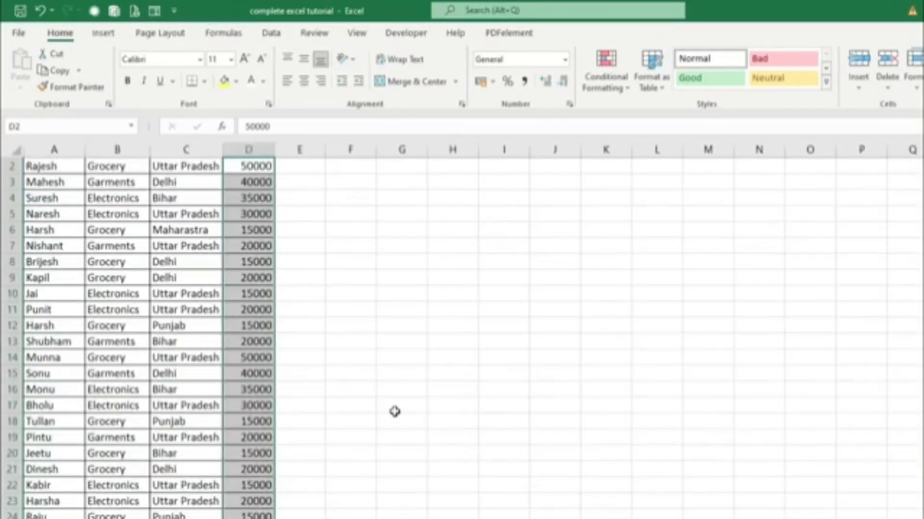
scroll(393, 412, up, 1)
scroll(466, 404, down, 1)
scroll(725, 426, up, 1)
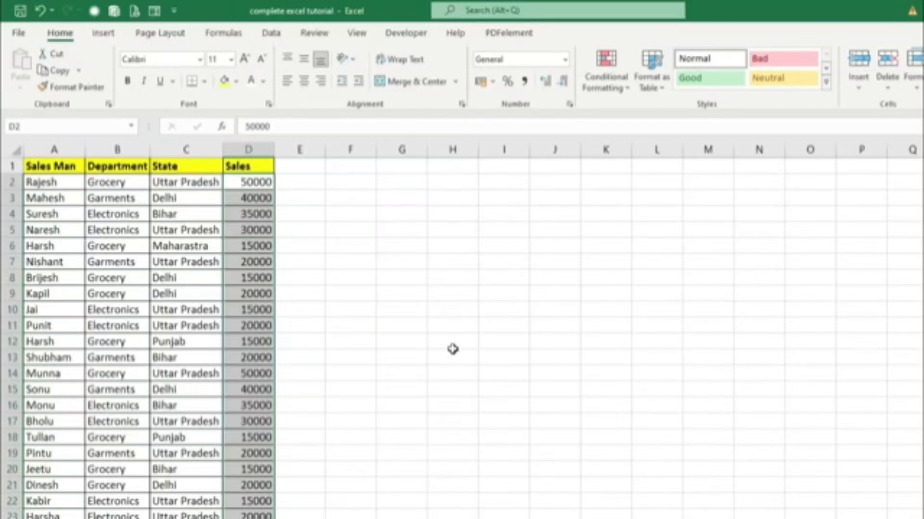
Add a Greater Than highlight rule for 30000 to the sales figures, using Light Red Fill with Dark Red Text.
click(621, 92)
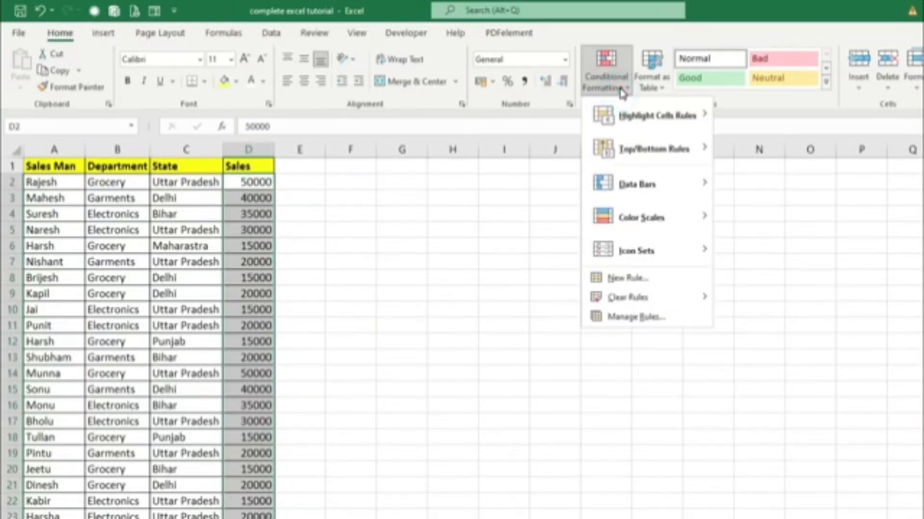
click(643, 126)
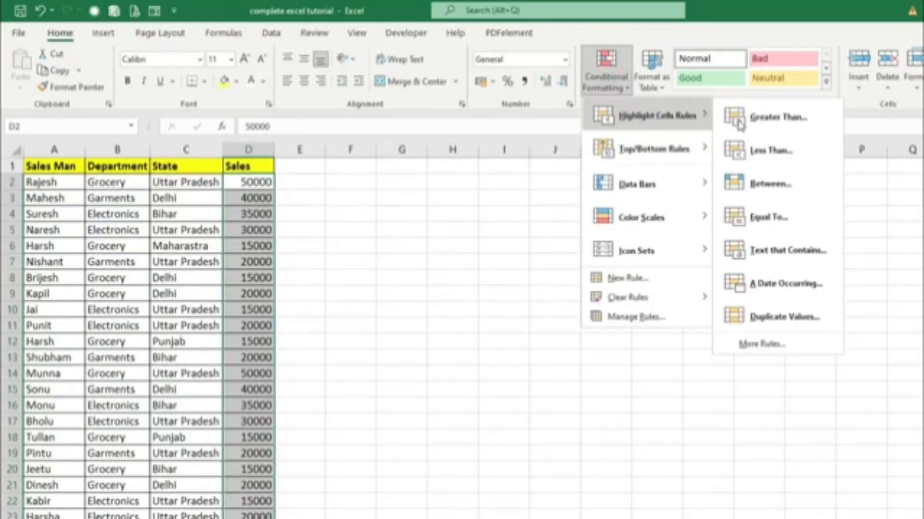
click(765, 118)
drag(651, 237, 561, 224)
click(503, 262)
text(3)
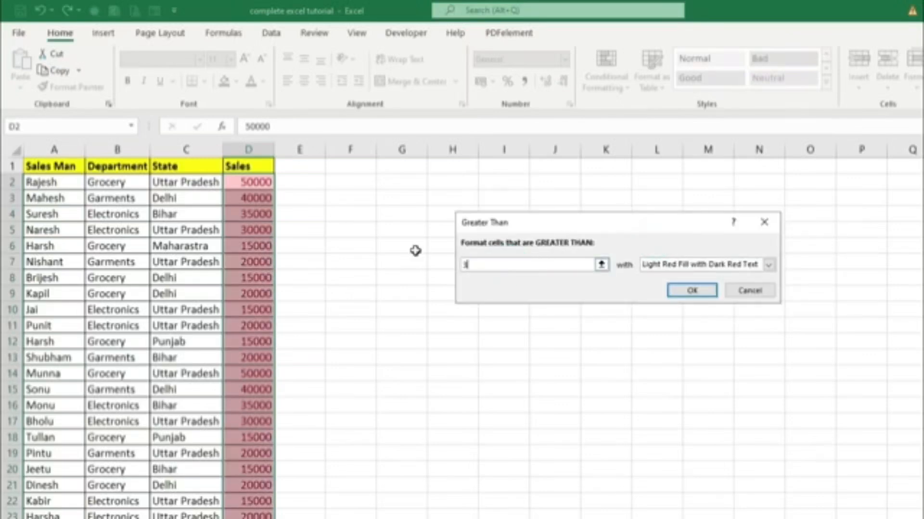
text(0000)
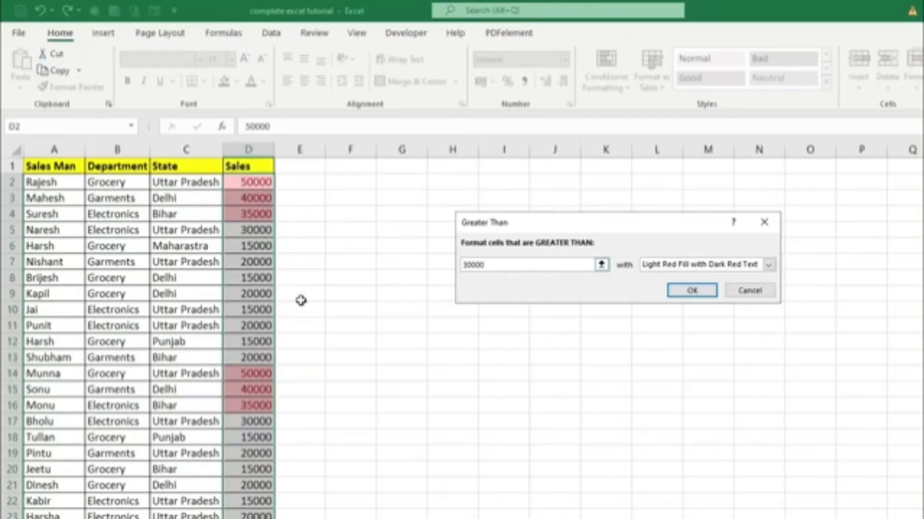
click(769, 266)
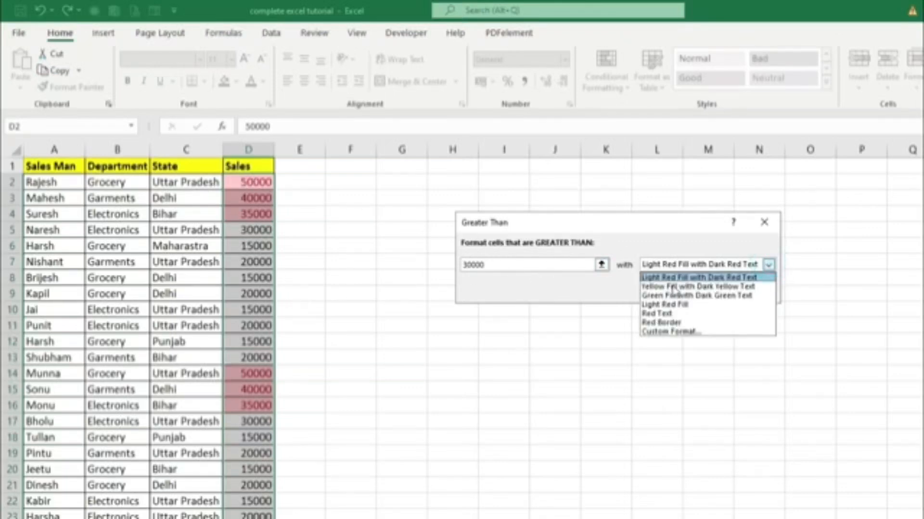
click(598, 303)
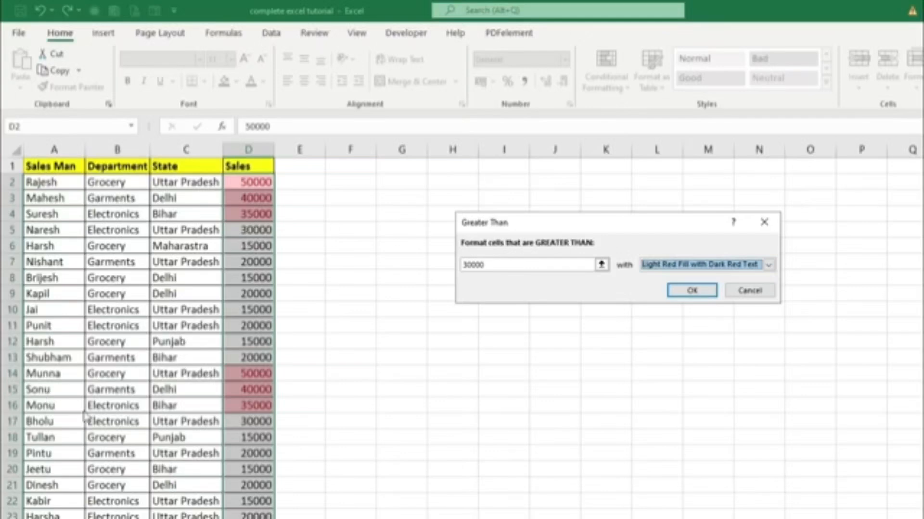
click(303, 416)
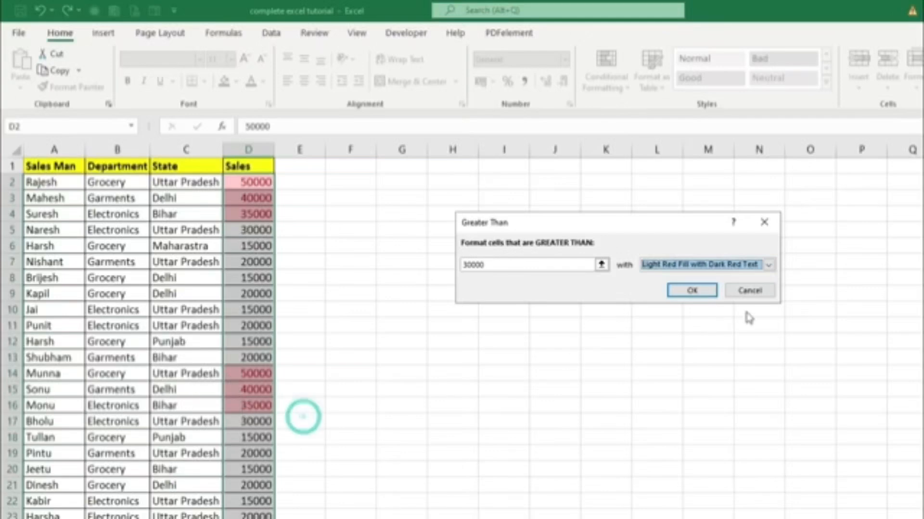
click(691, 290)
scroll(385, 340, down, 4)
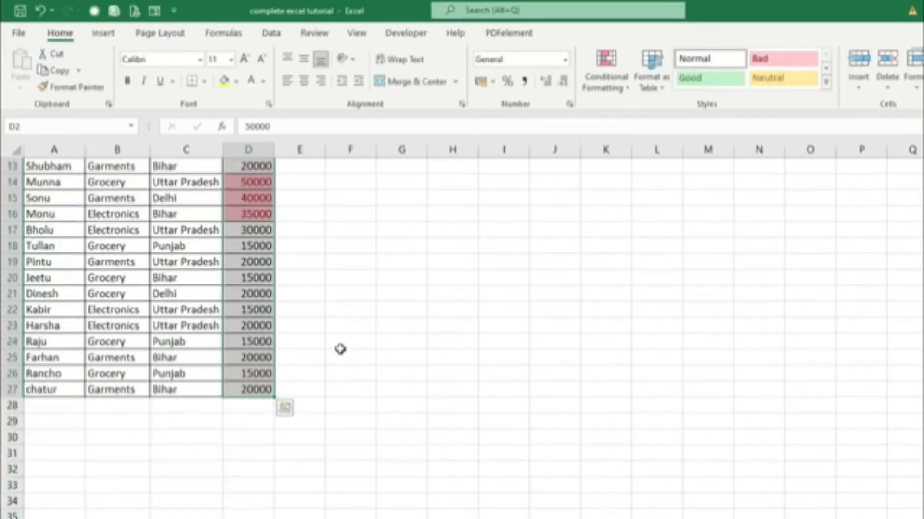
scroll(279, 389, up, 4)
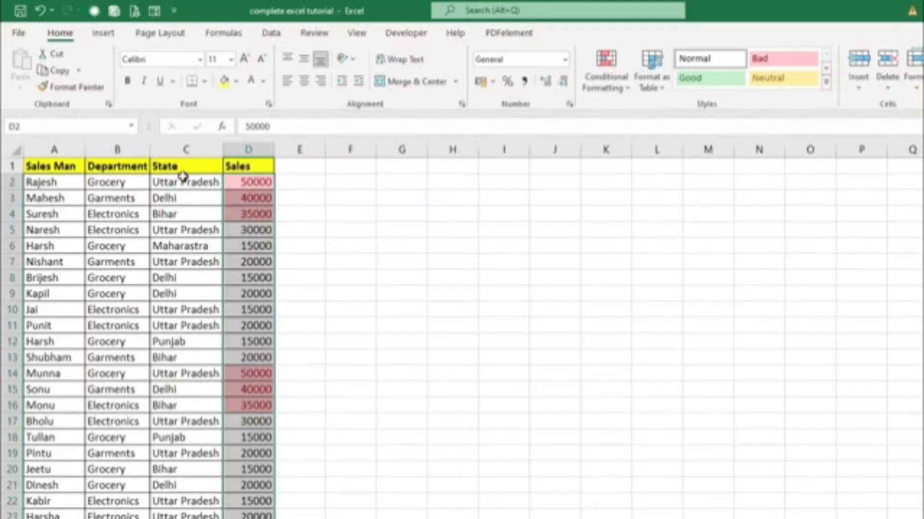
Clear the Greater Than highlighting by removing the conditional formatting rules from the selected sales cells.
click(616, 96)
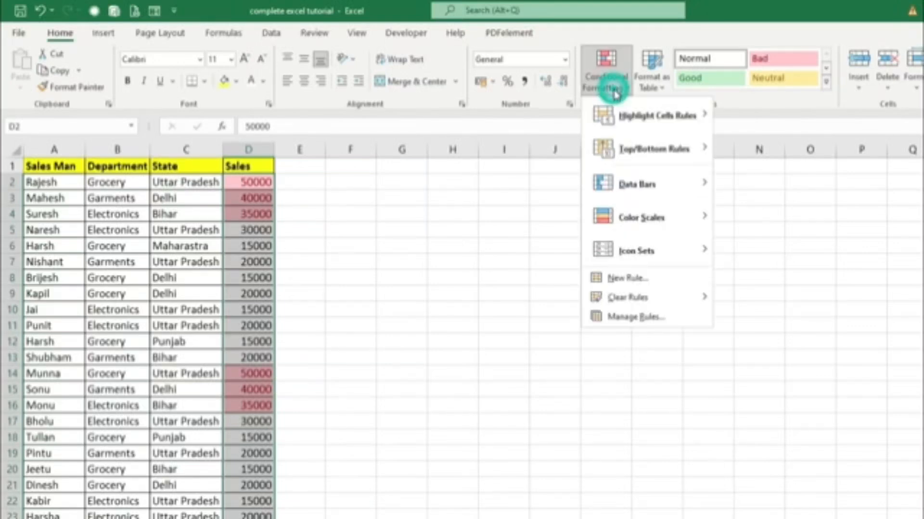
mouse_move(599, 301)
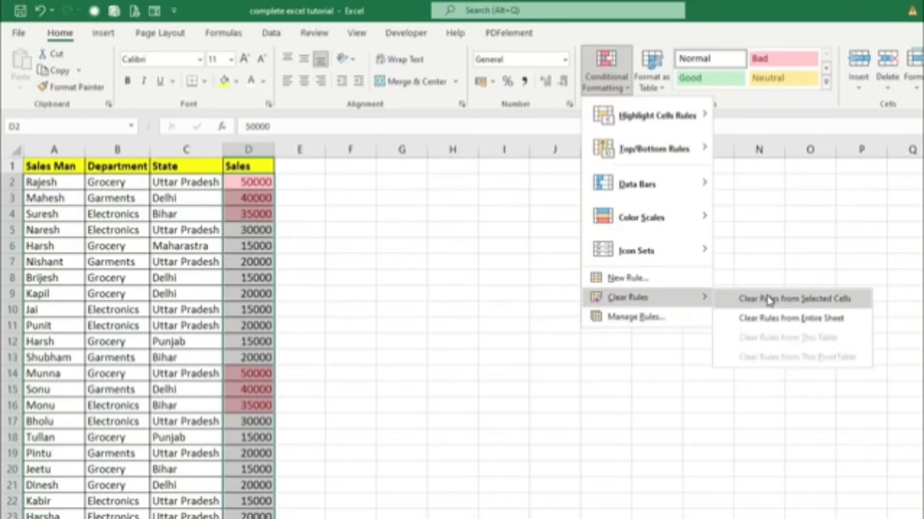
click(769, 301)
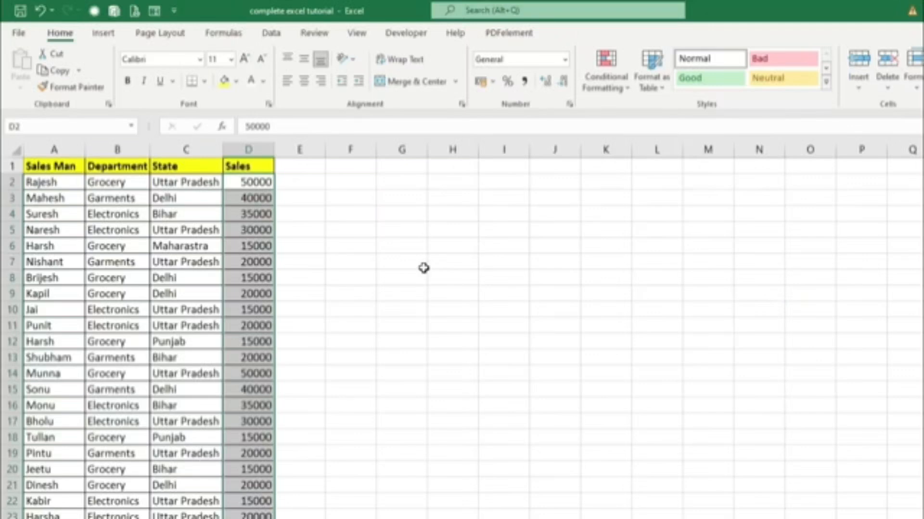
Add a Less Than highlight rule for 20000 to the sales figures, using Light Red Fill with Dark Red Text.
click(615, 94)
mouse_move(625, 116)
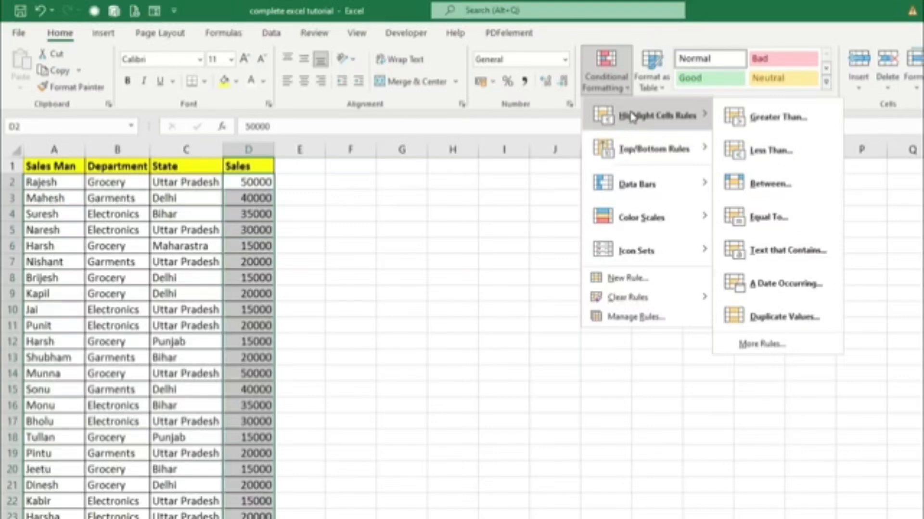
click(746, 145)
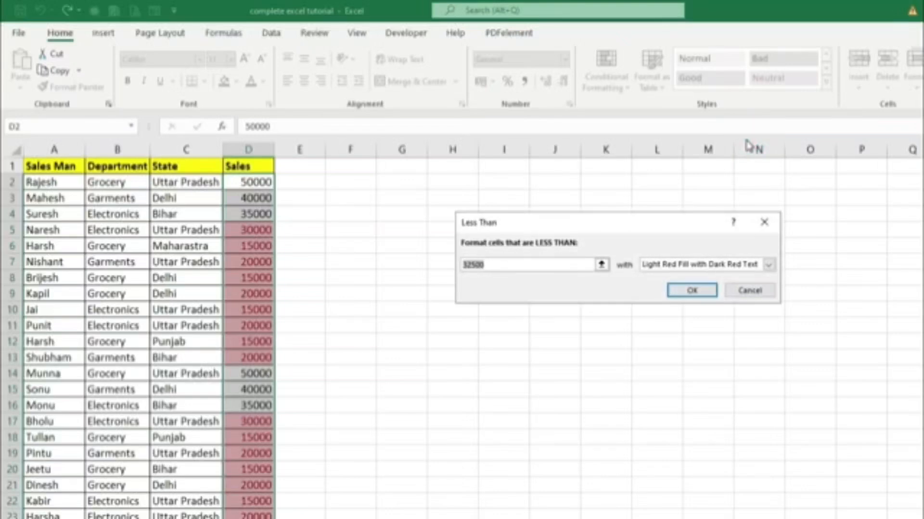
drag(492, 264, 417, 258)
text(20000)
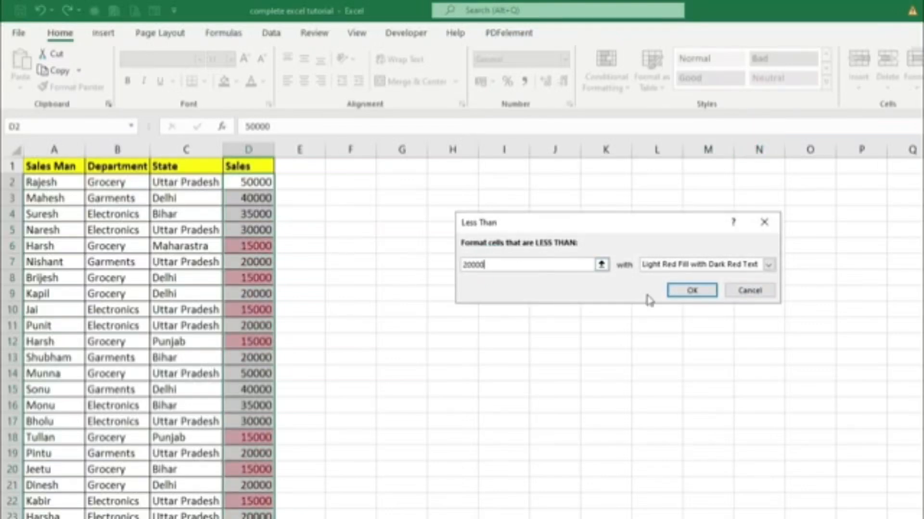
click(683, 290)
scroll(373, 229, down, 1)
scroll(373, 228, down, 3)
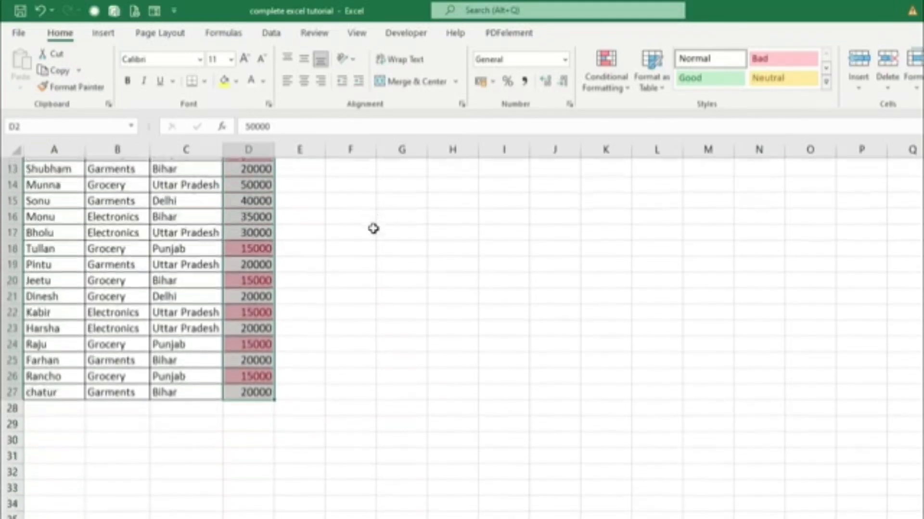
scroll(375, 230, up, 4)
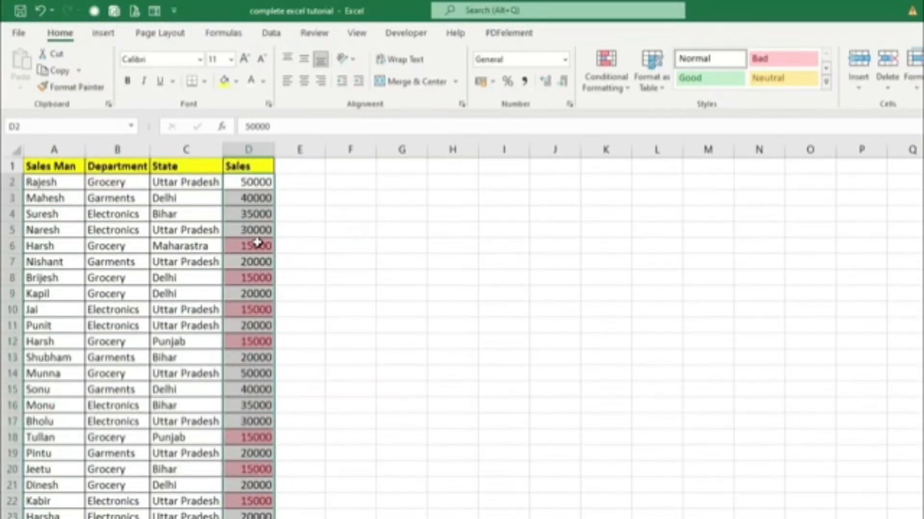
Reselect the sales figures from D2 down and clear the conditional formatting rules from those cells.
drag(257, 243, 250, 518)
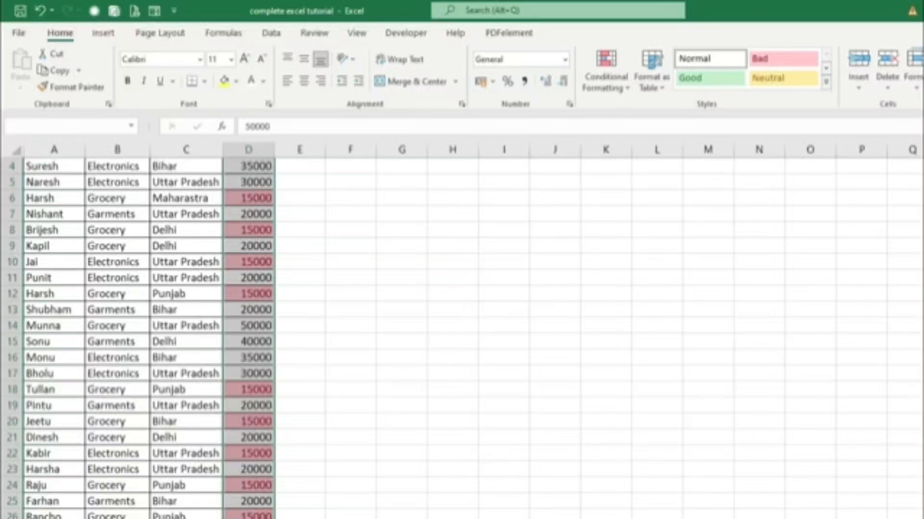
scroll(398, 412, up, 1)
click(628, 89)
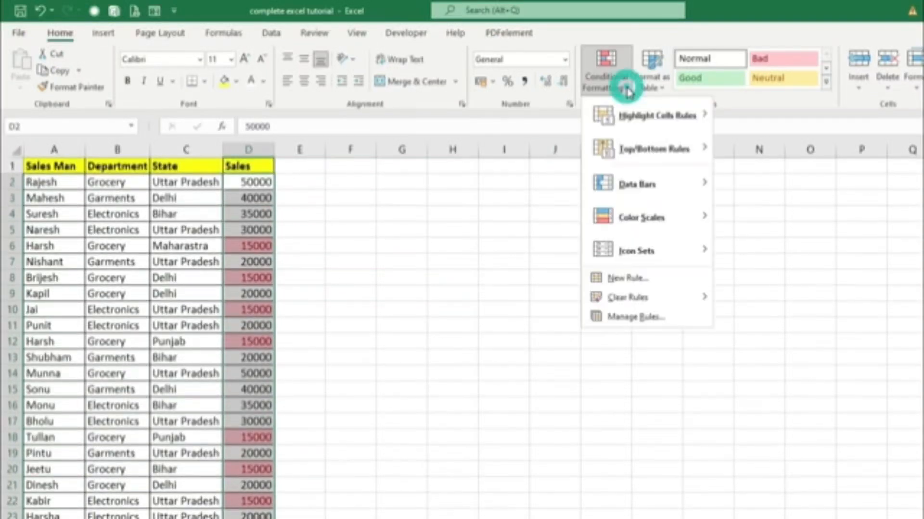
mouse_move(627, 298)
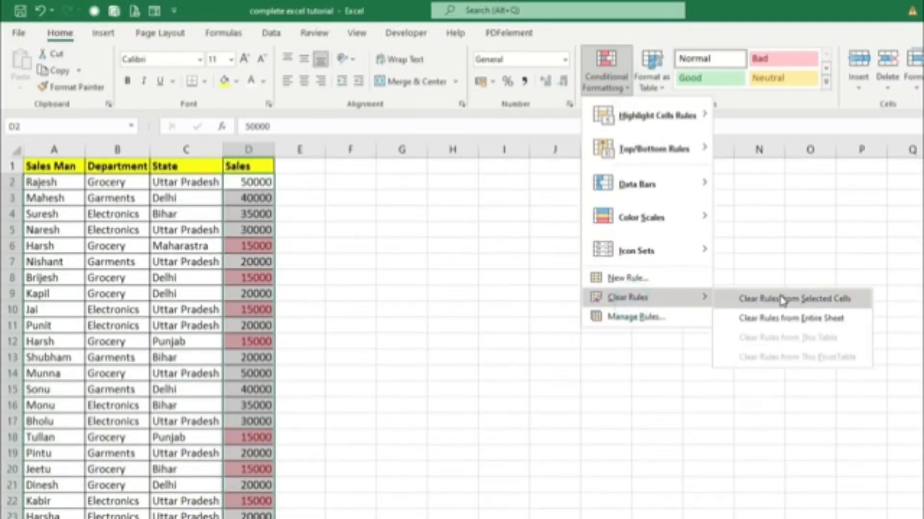
click(825, 299)
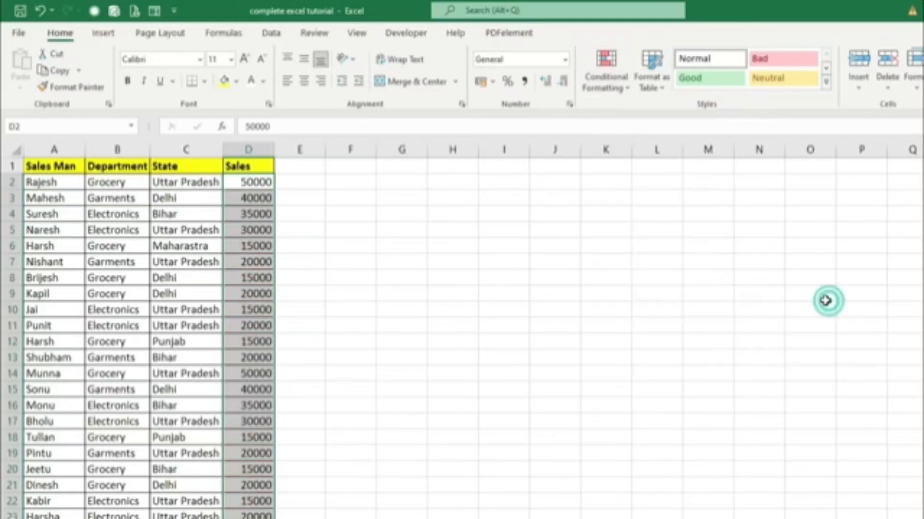
click(600, 92)
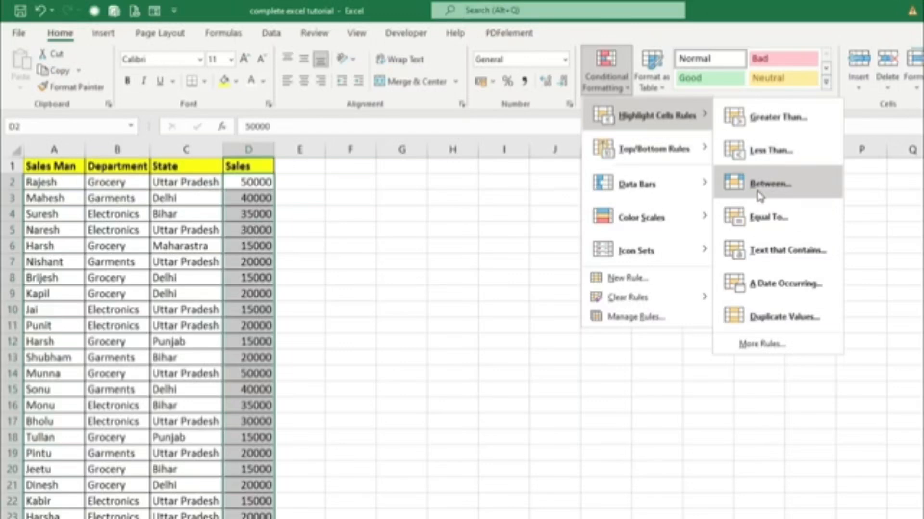
click(539, 295)
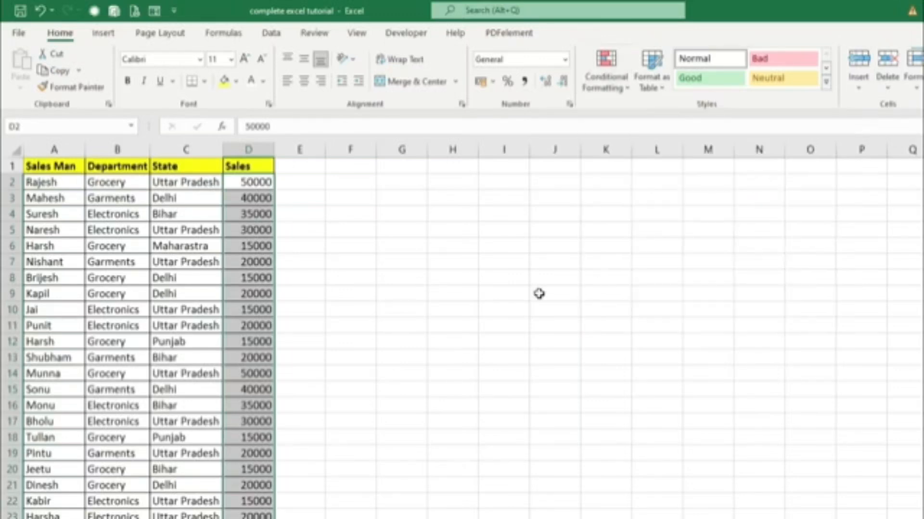
click(256, 183)
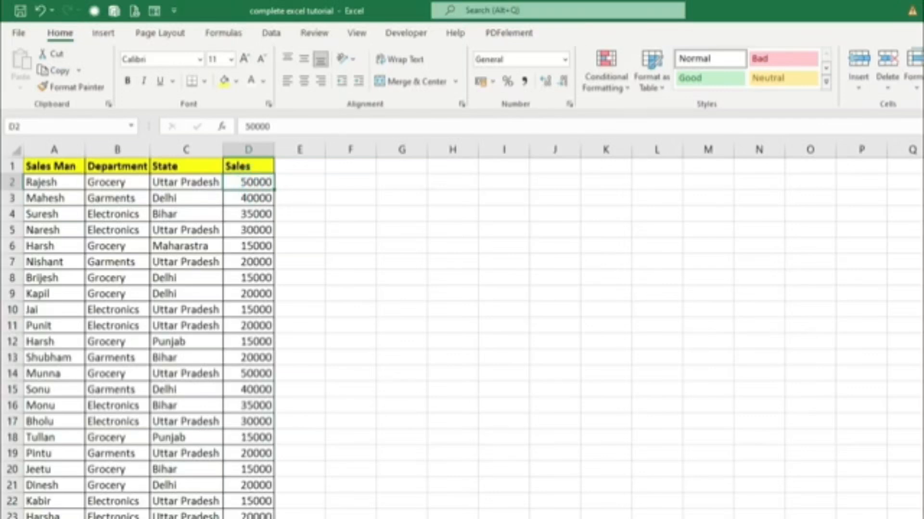
scroll(256, 433, down, 1)
scroll(256, 433, up, 1)
click(172, 200)
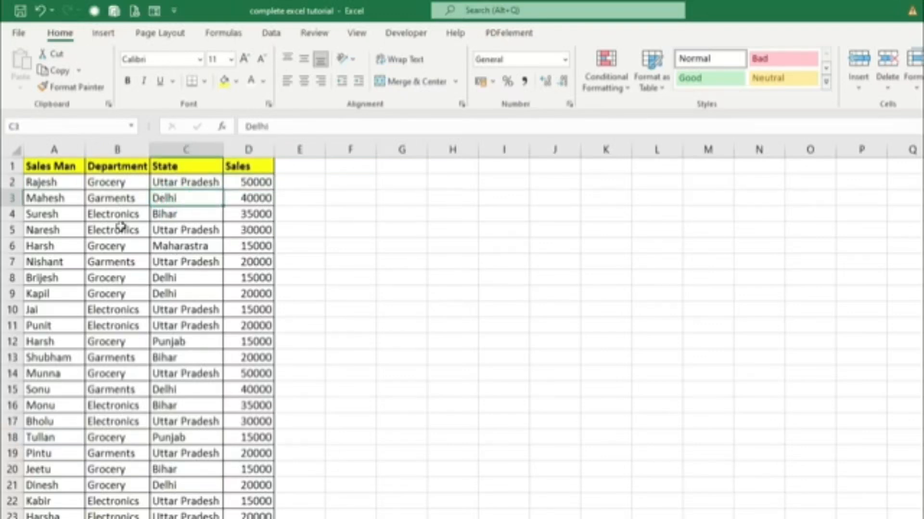
Add a Text That Contains highlight rule for "Garments" to the Department entries from B2 down, using Light Red Fill with Dark Red Text.
drag(118, 184, 110, 518)
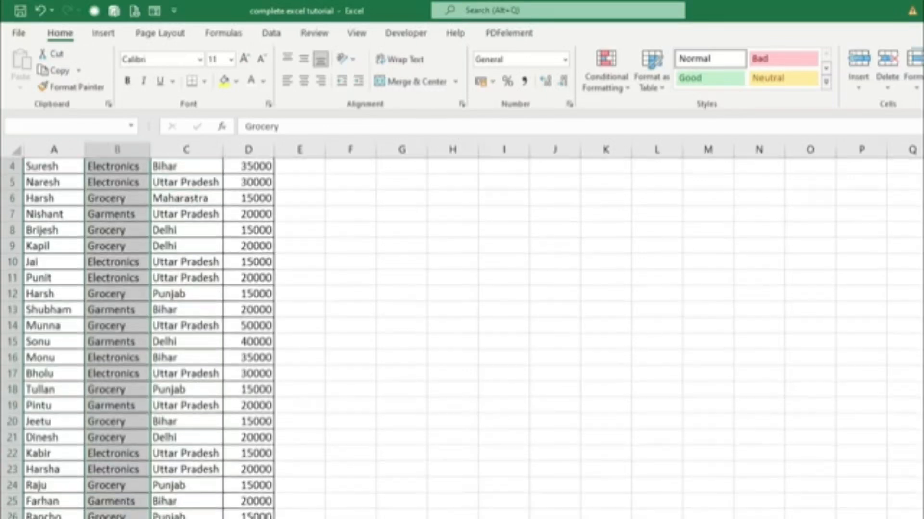
scroll(499, 441, up, 1)
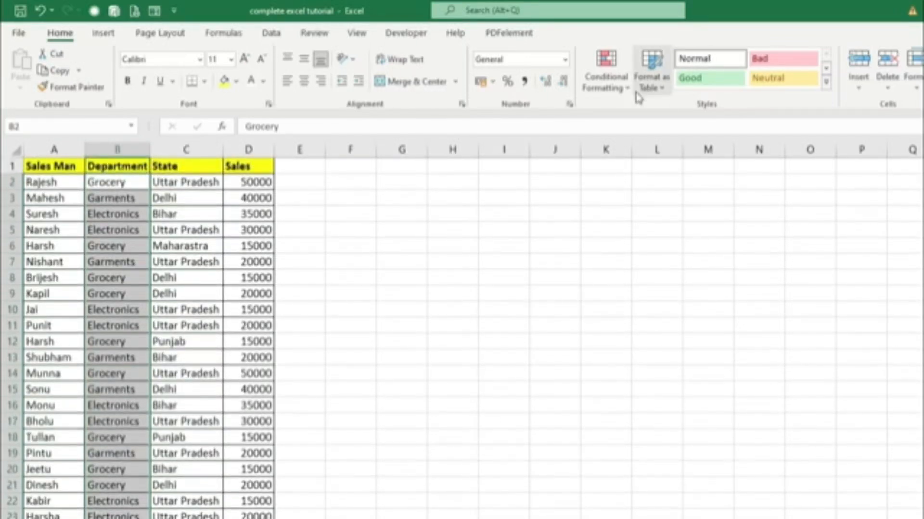
click(599, 83)
mouse_move(618, 117)
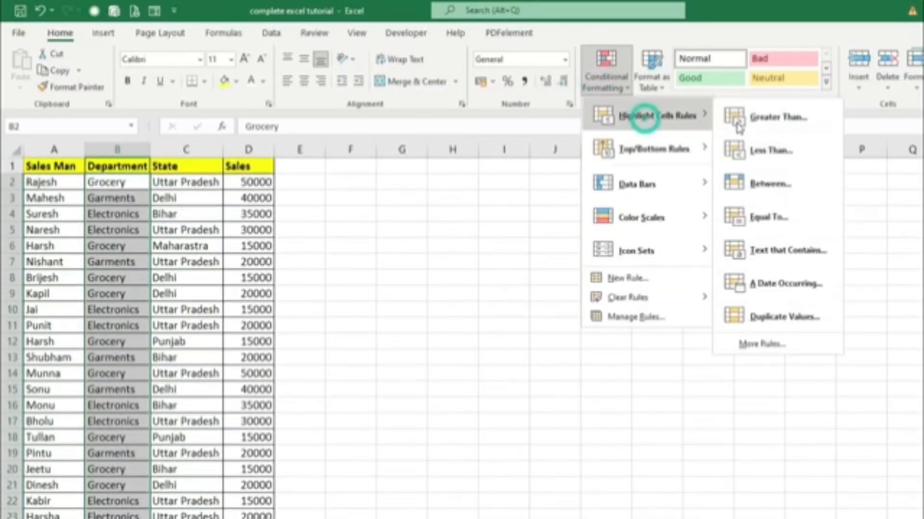
click(743, 257)
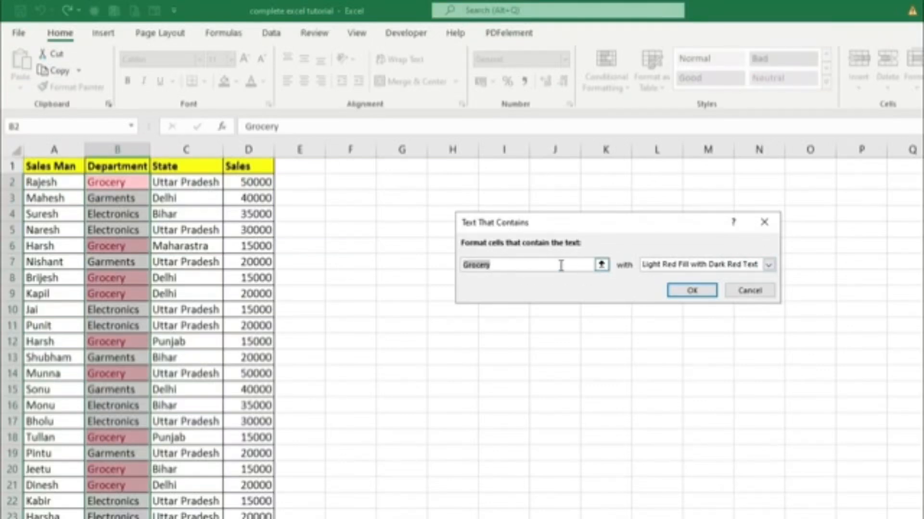
text(Garments)
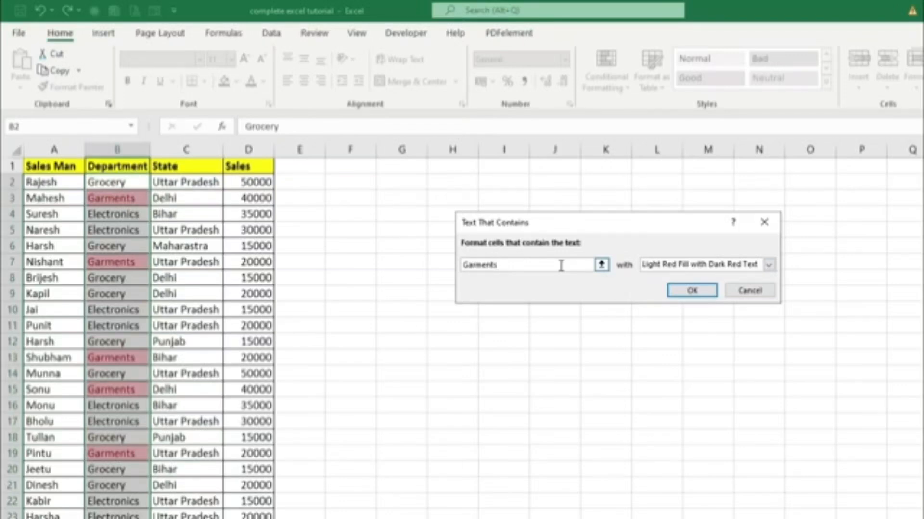
click(693, 290)
scroll(279, 403, down, 1)
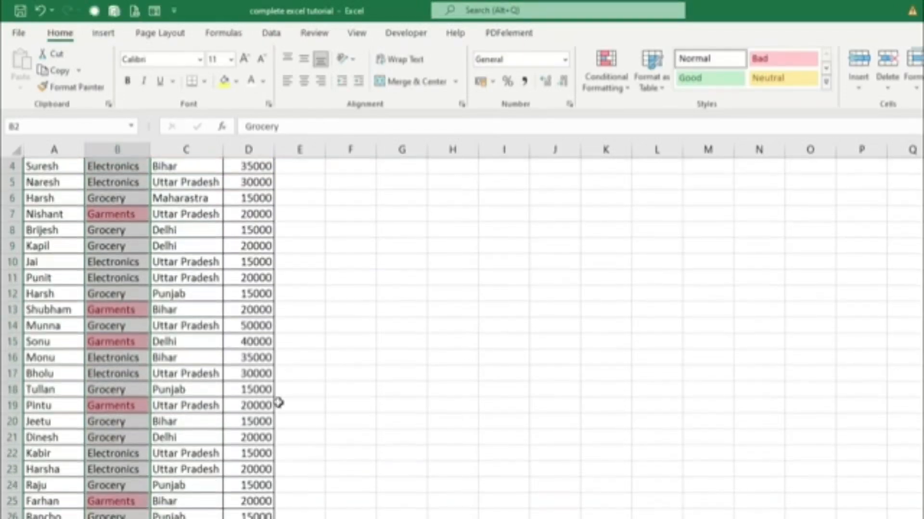
scroll(279, 403, down, 3)
scroll(281, 409, up, 4)
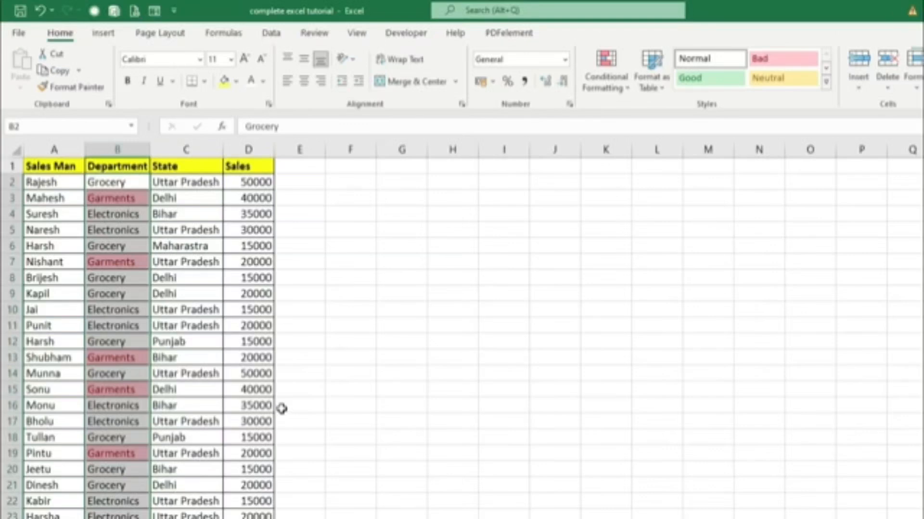
Clear the conditional formatting rules from the selected Department cells and deselect them.
click(628, 94)
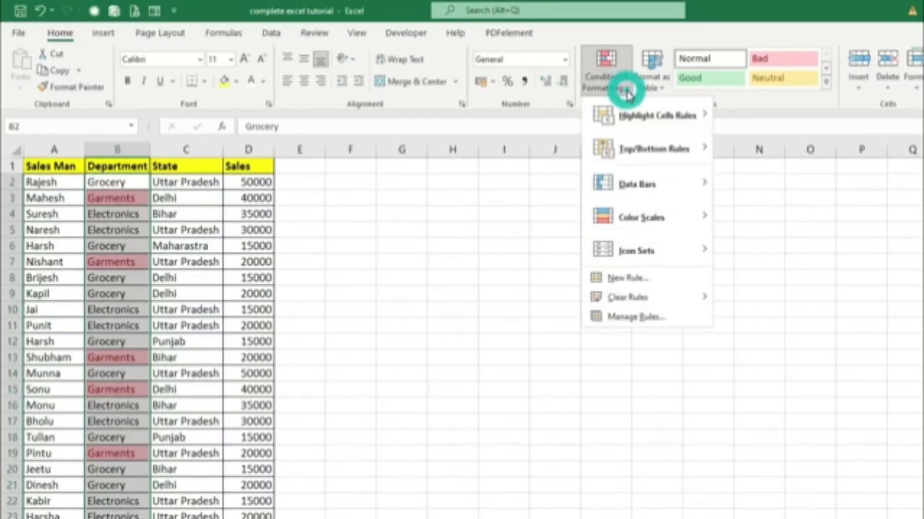
mouse_move(636, 110)
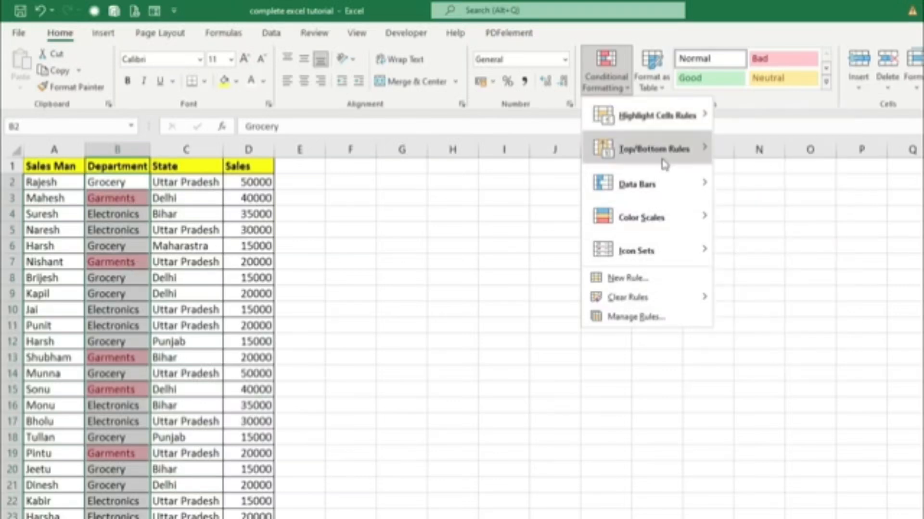
mouse_move(664, 163)
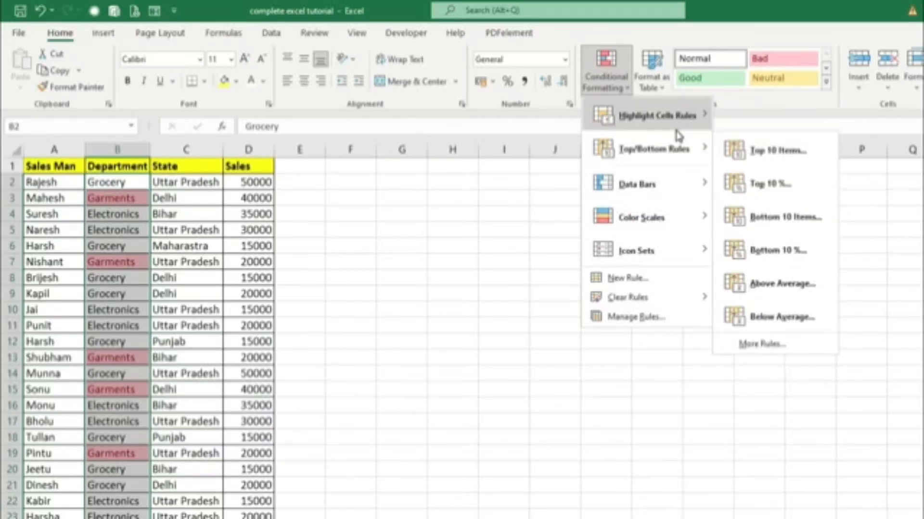
mouse_move(634, 303)
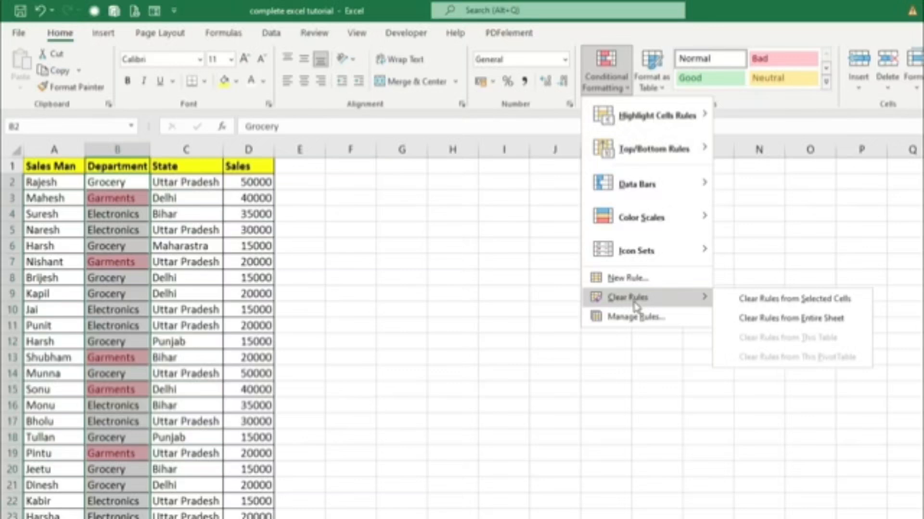
click(758, 298)
click(618, 85)
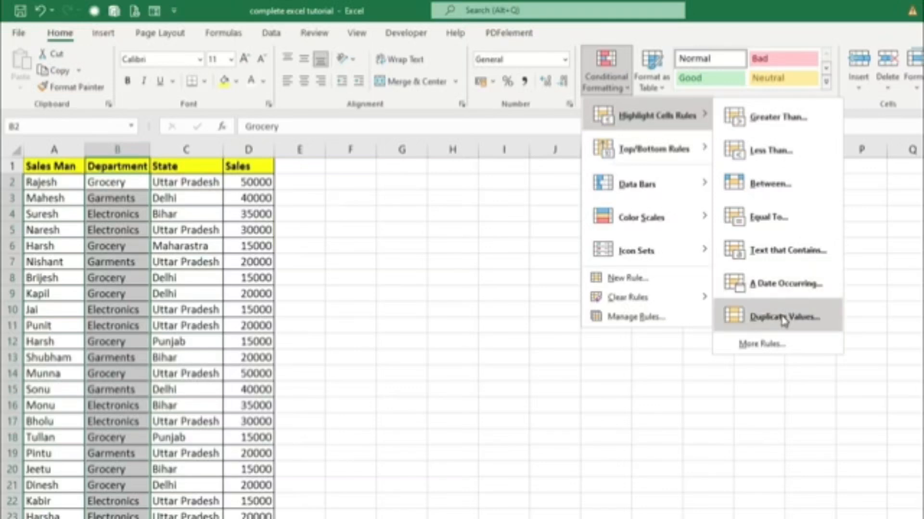
click(410, 409)
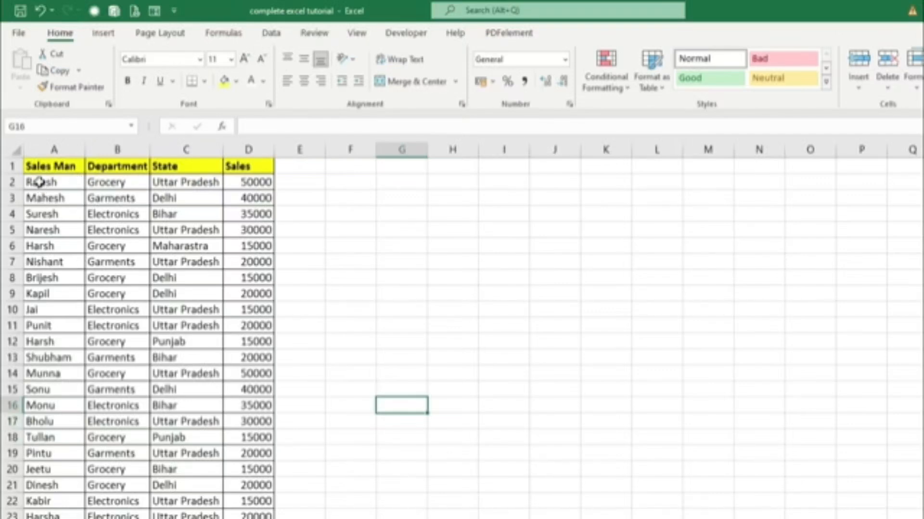
Copy the record in A2:D2 and paste it over the record in row 20.
drag(39, 181, 237, 182)
key(ctrl+c)
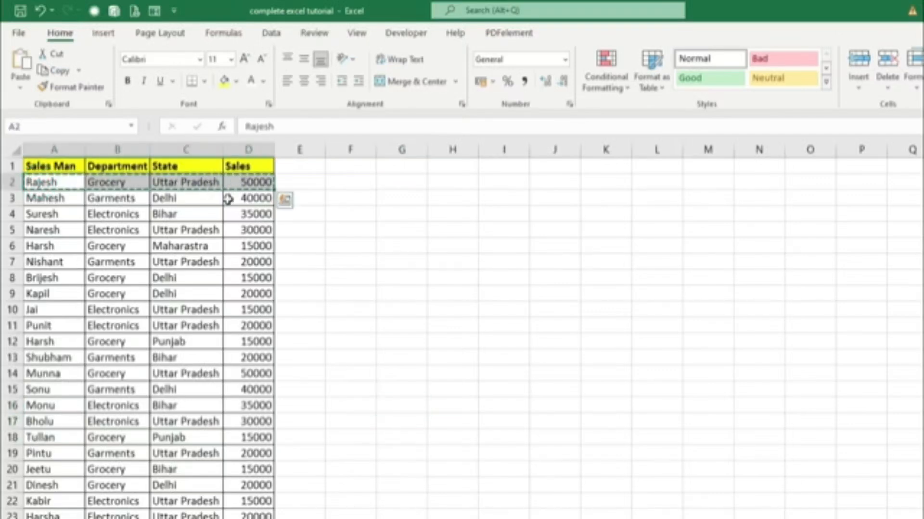
click(57, 472)
key(ctrl+v)
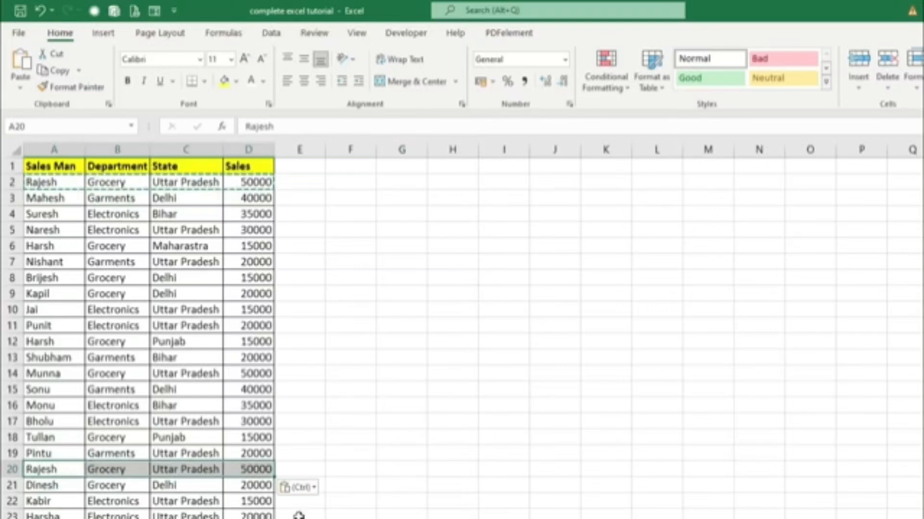
click(533, 435)
key(Escape)
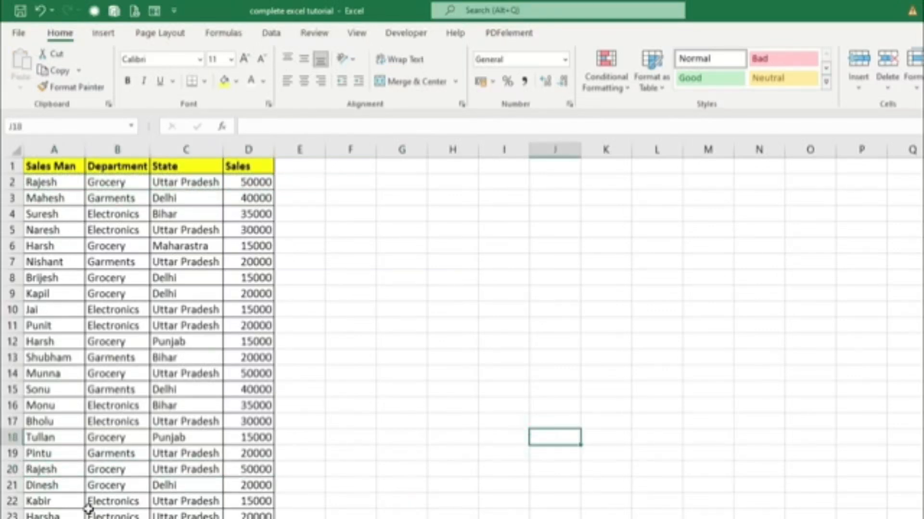
Select the whole sales table from A1, header row included, through column D and down to the last record.
scroll(88, 509, down, 1)
scroll(88, 509, up, 1)
mouse_move(43, 169)
mouse_down()
mouse_move(237, 302)
mouse_move(260, 518)
mouse_move(250, 486)
mouse_up()
scroll(294, 463, up, 2)
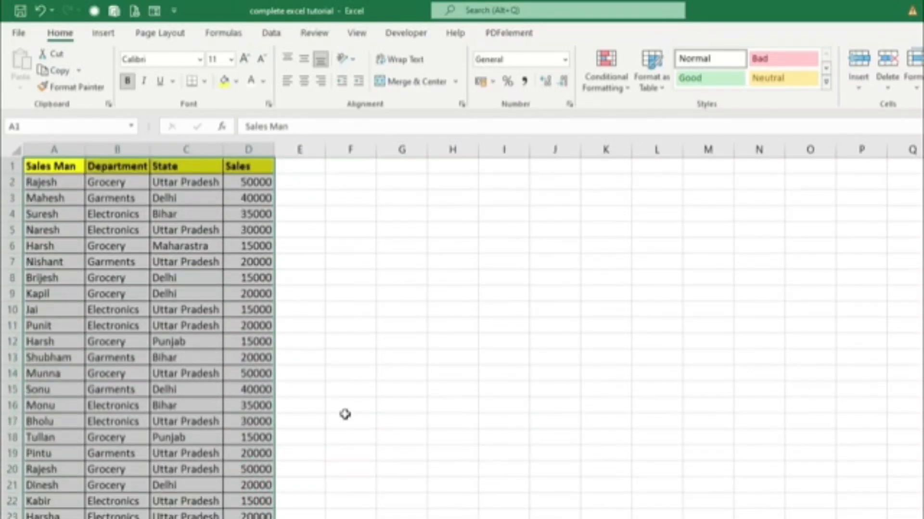
click(62, 170)
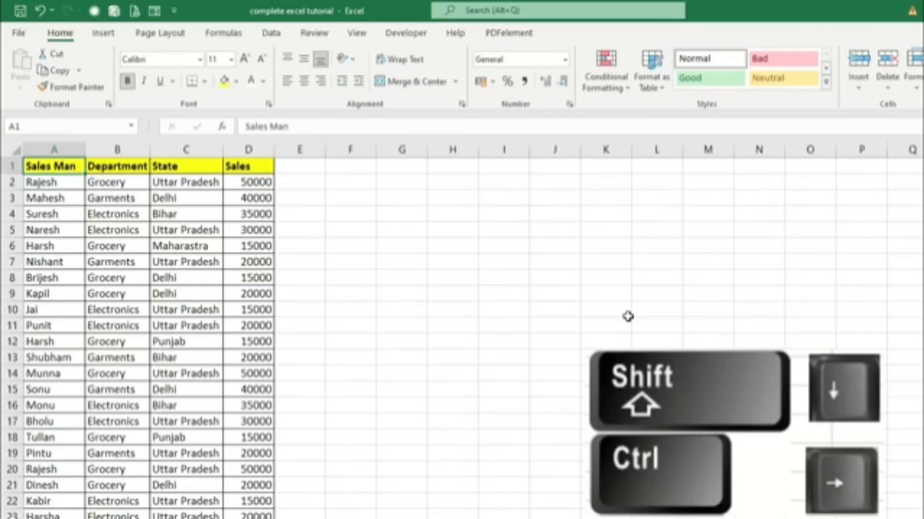
key(ctrl+shift+Down)
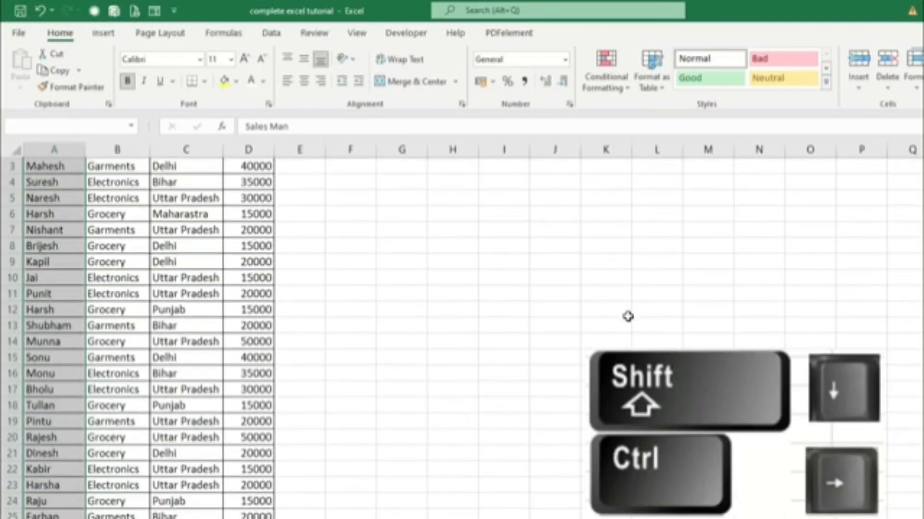
key(ctrl+shift+Right)
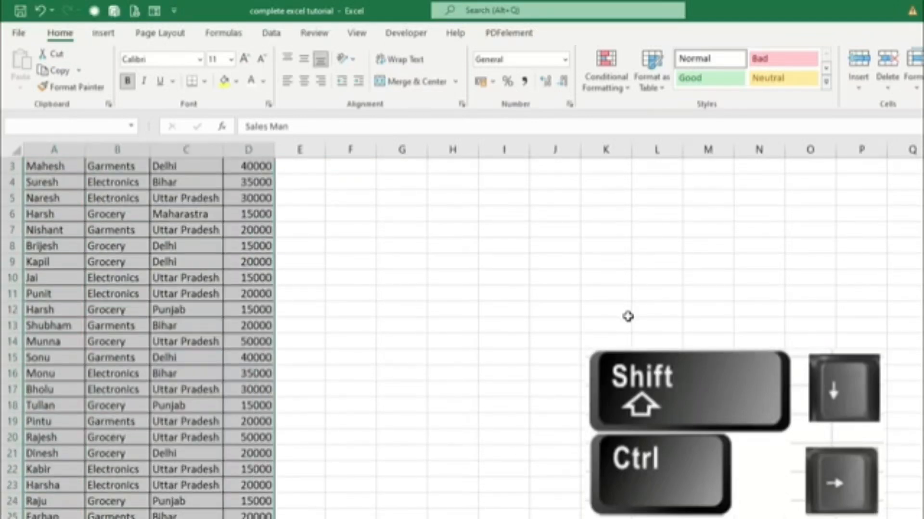
scroll(628, 316, up, 1)
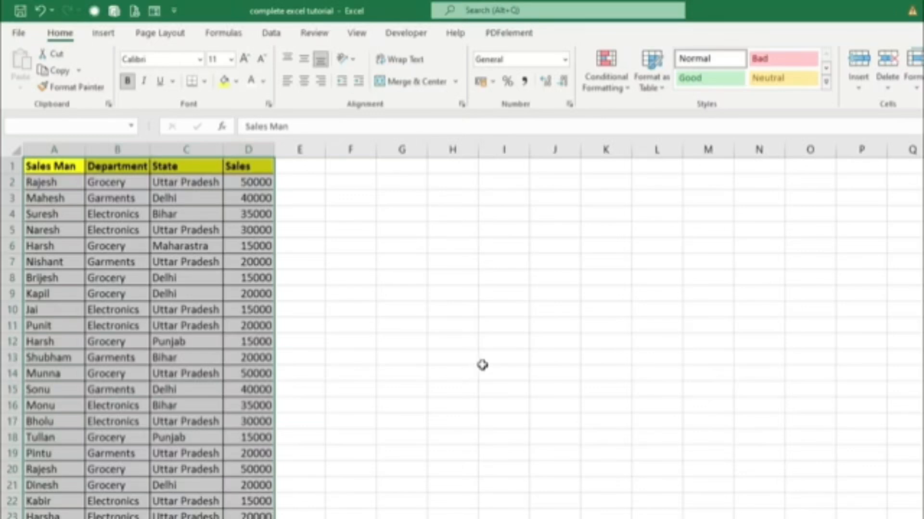
click(619, 96)
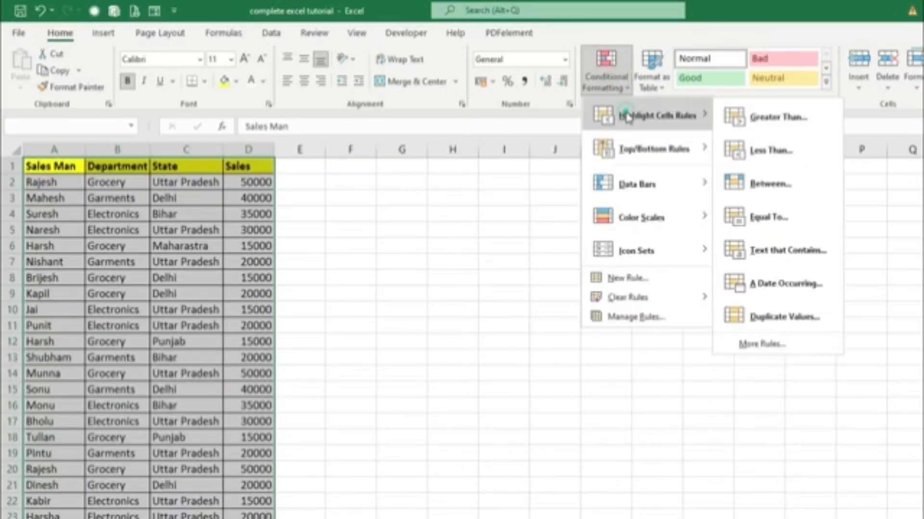
click(770, 317)
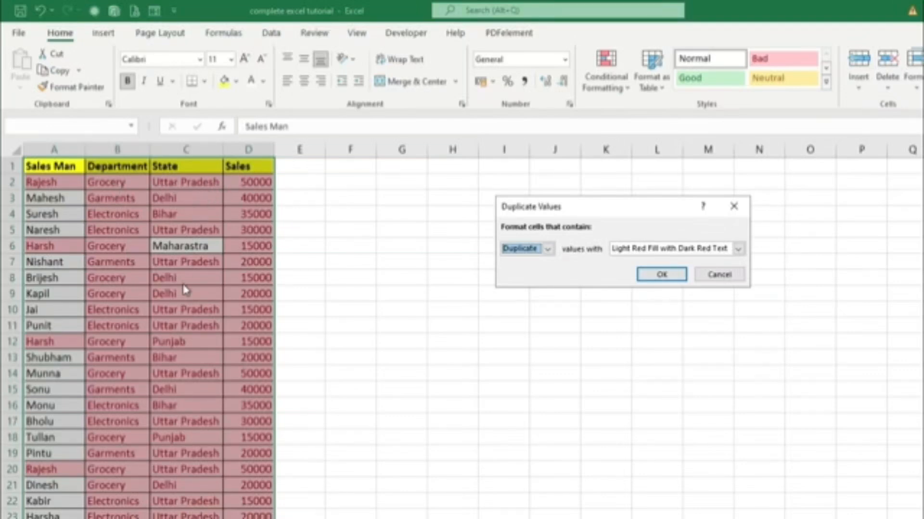
click(734, 206)
click(74, 262)
Add a Duplicate Values highlight rule to the Sales Man names from A2 down, using Light Red Fill with Dark Red Text.
click(60, 182)
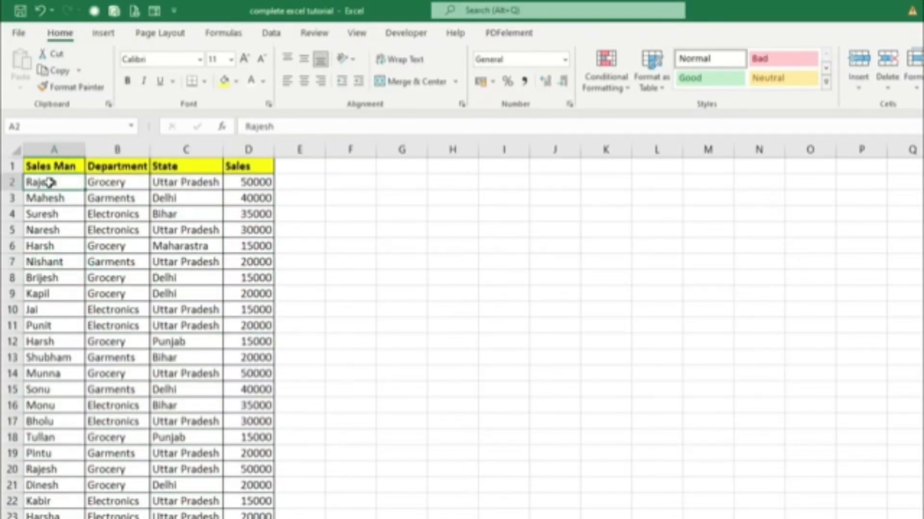
key(ctrl+shift+Down)
scroll(406, 252, up, 1)
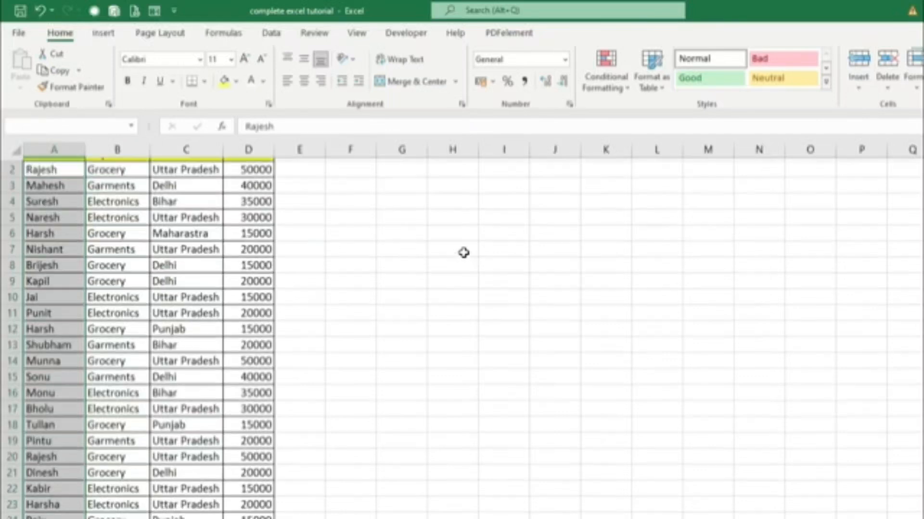
click(607, 83)
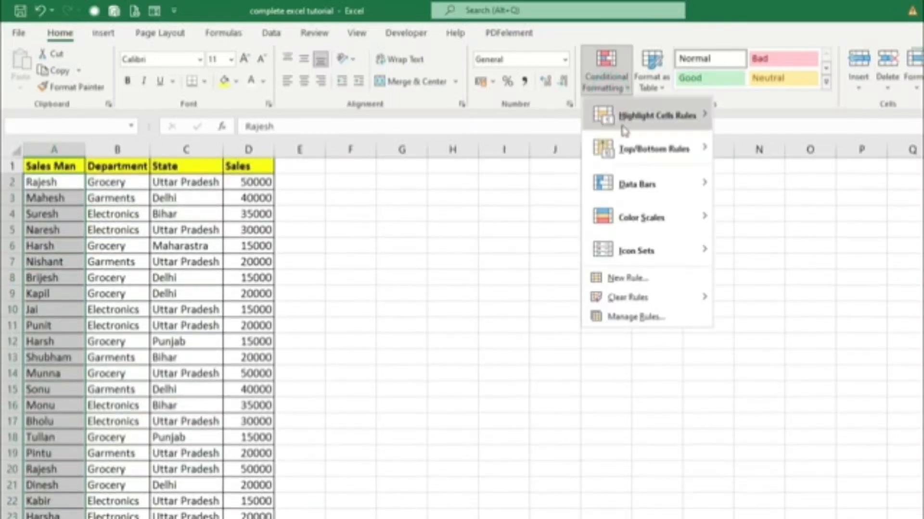
mouse_move(628, 139)
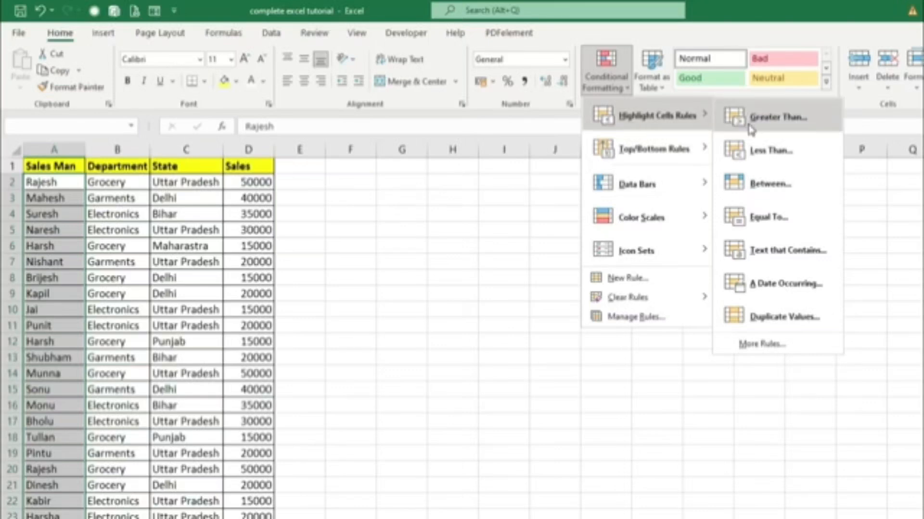
click(786, 316)
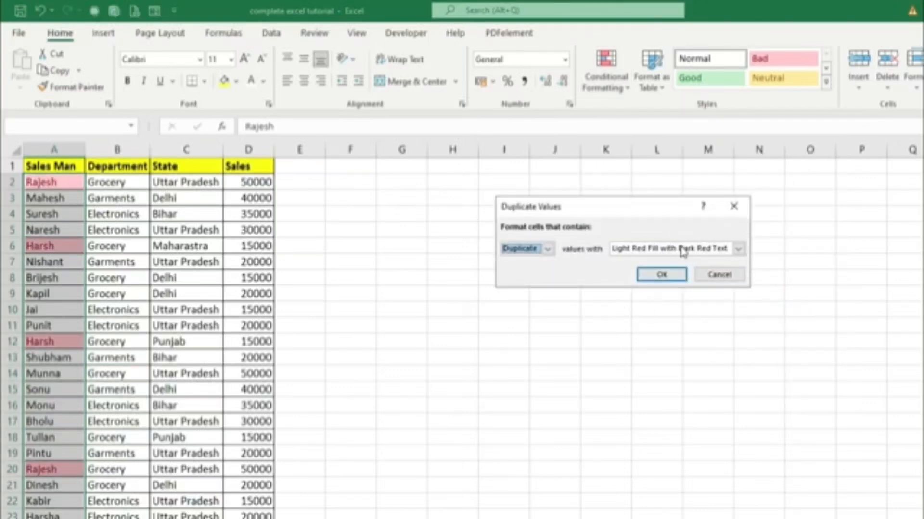
click(662, 274)
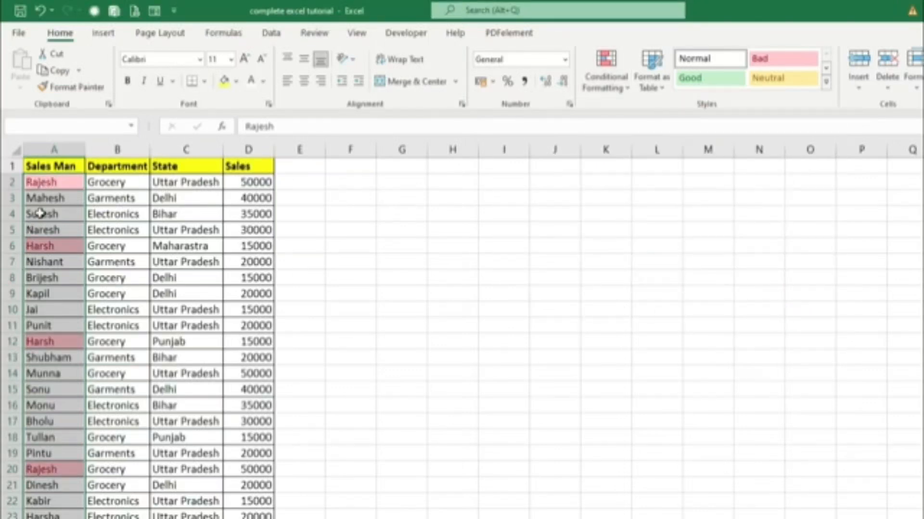
Compare the full records behind the highlighted duplicate names: row 2 against row 20, and row 6 against row 12.
click(41, 182)
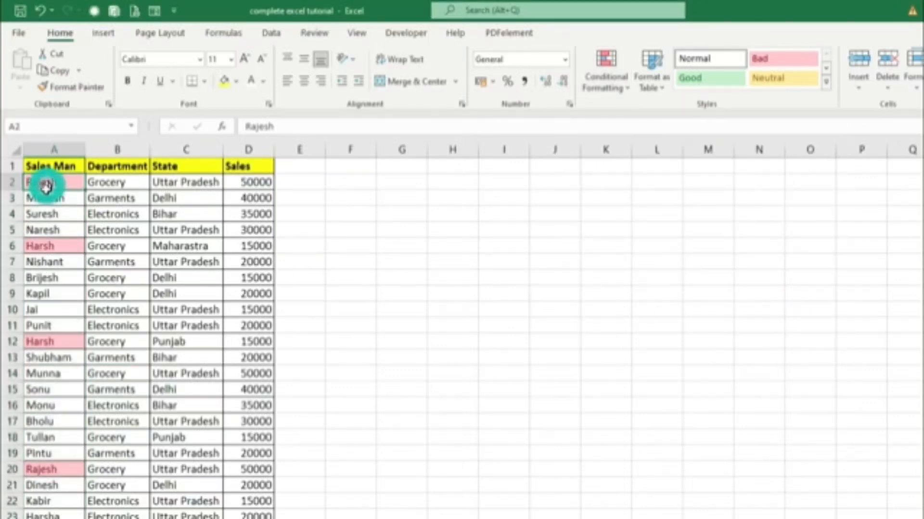
click(41, 473)
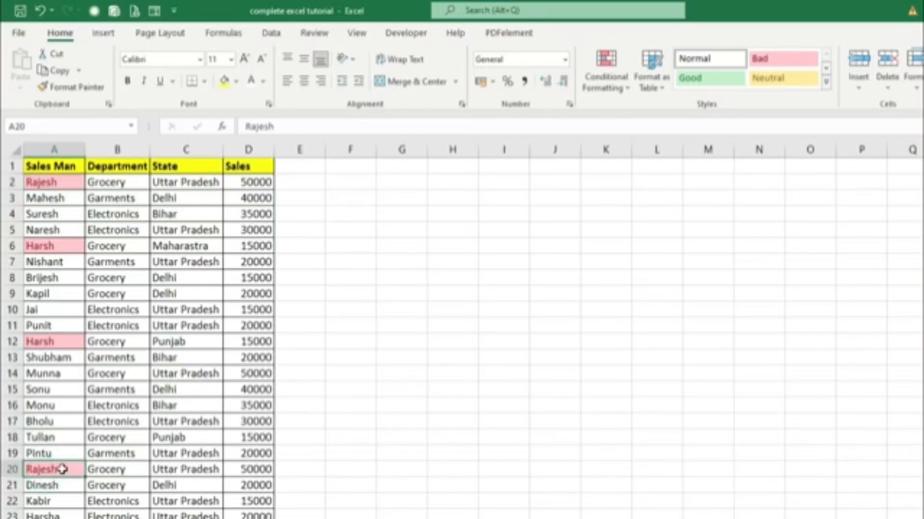
drag(113, 471, 260, 470)
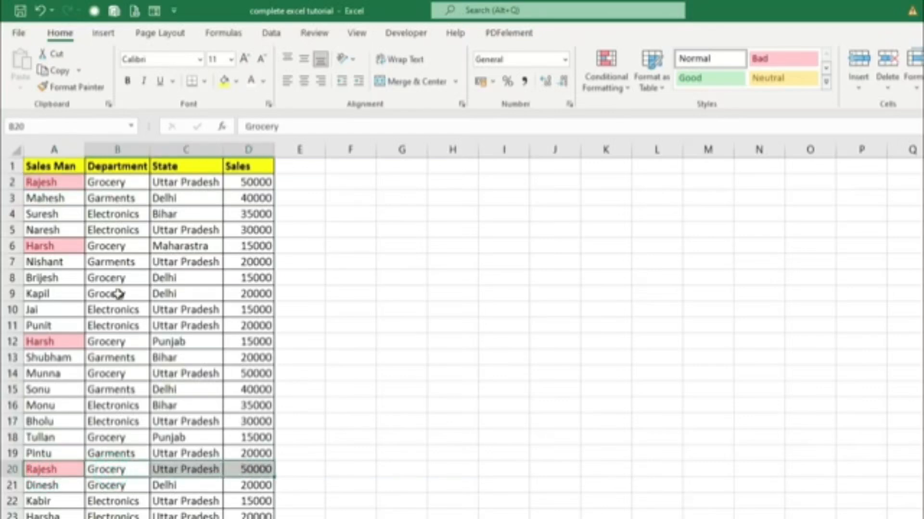
drag(103, 182, 247, 183)
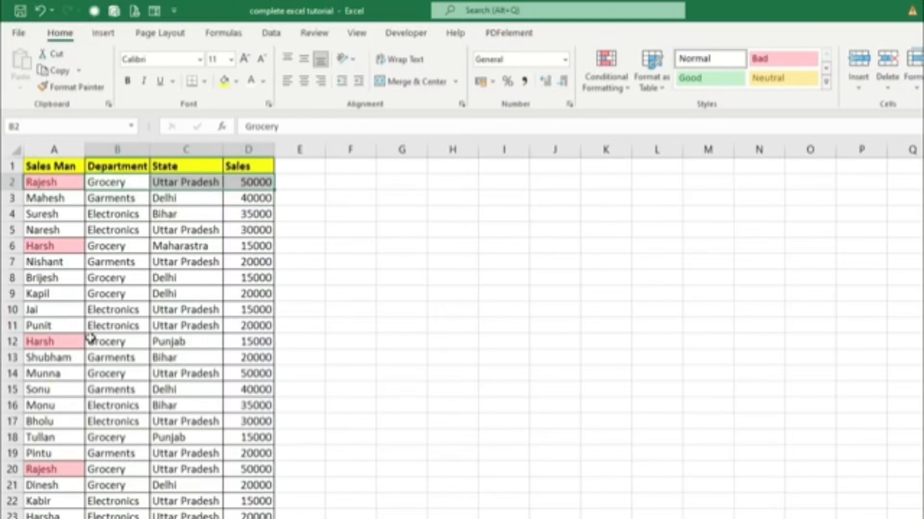
drag(45, 246, 258, 245)
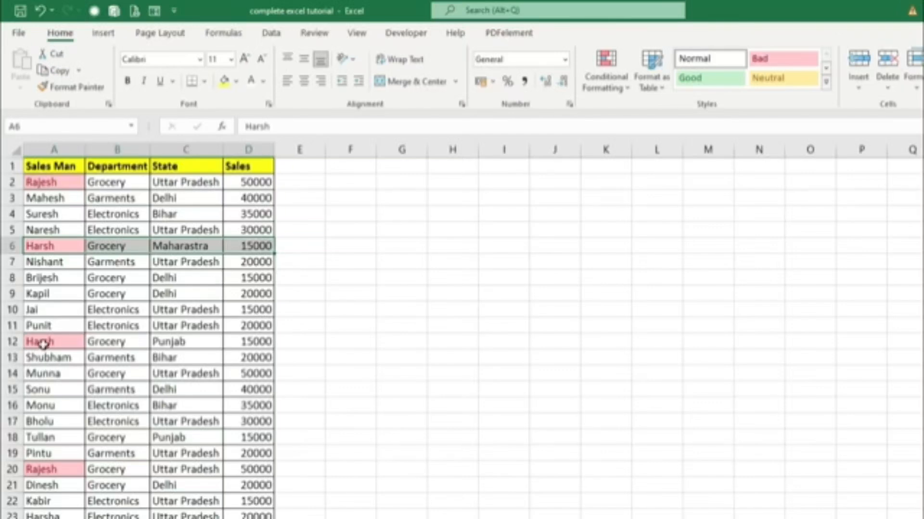
drag(43, 342, 174, 342)
click(175, 245)
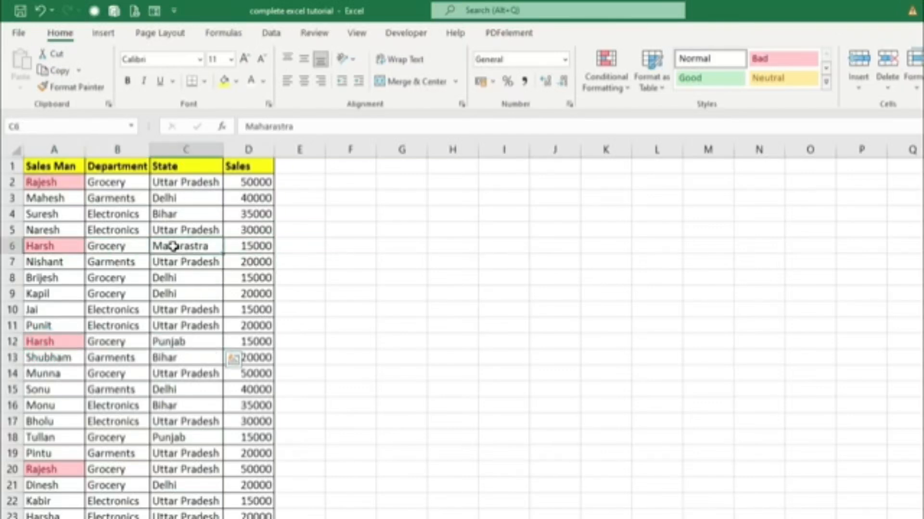
Delete the entire row 20 holding the exact duplicate record from the sales table.
click(176, 344)
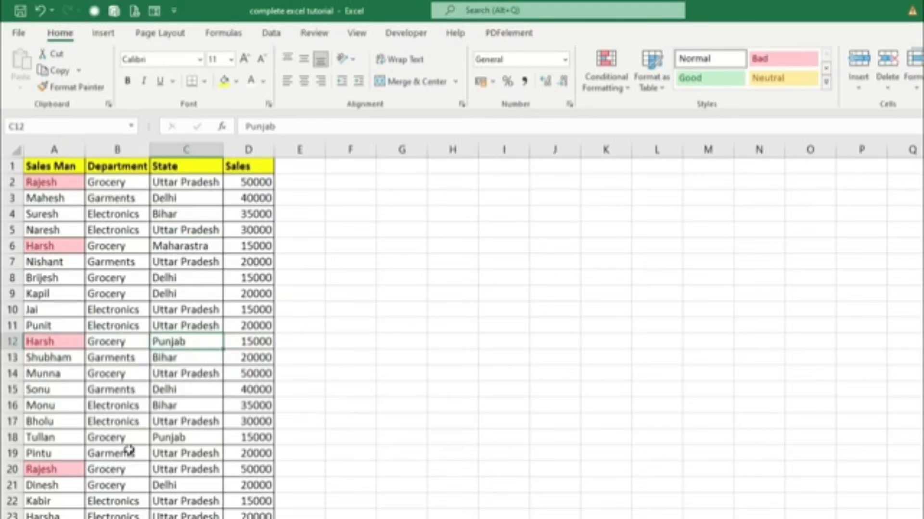
scroll(77, 449, down, 1)
click(72, 423)
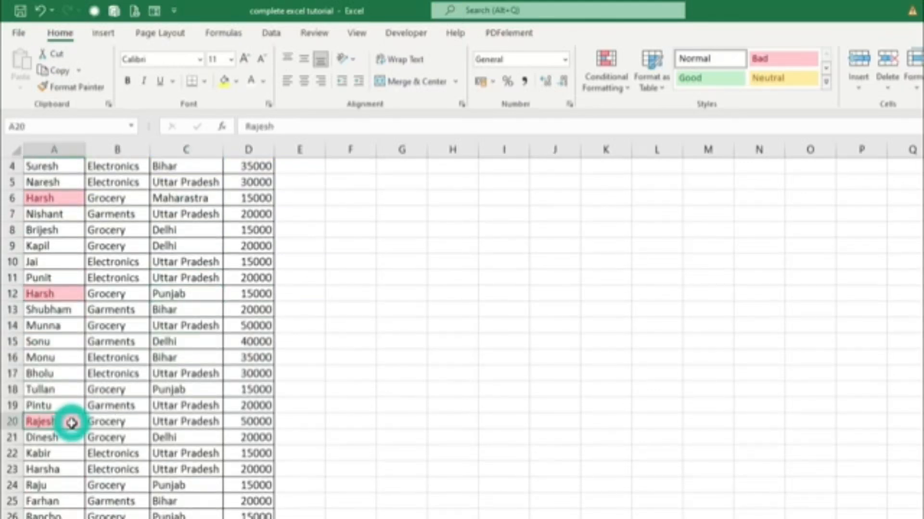
right_click(72, 423)
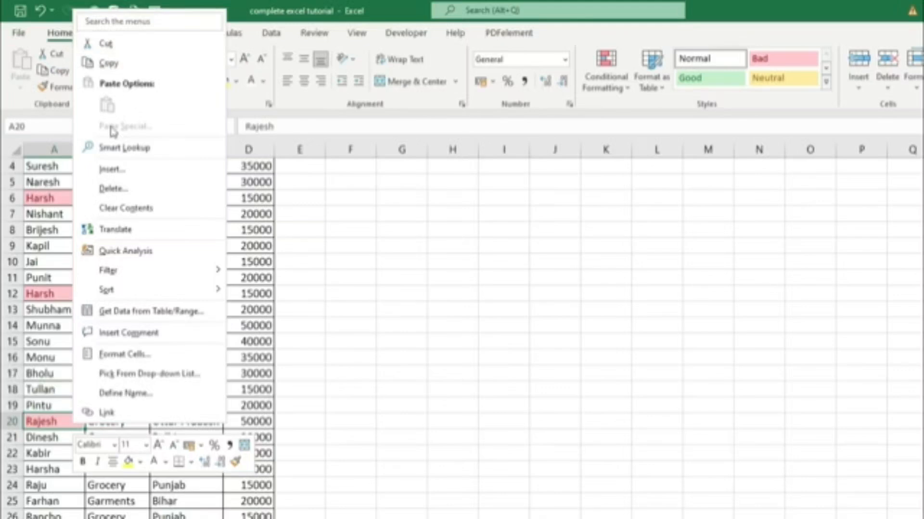
click(113, 189)
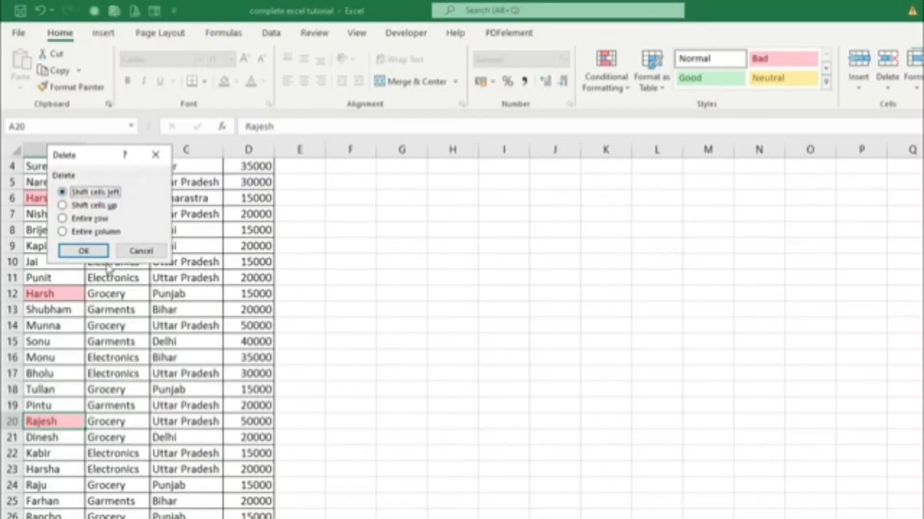
click(88, 219)
click(87, 251)
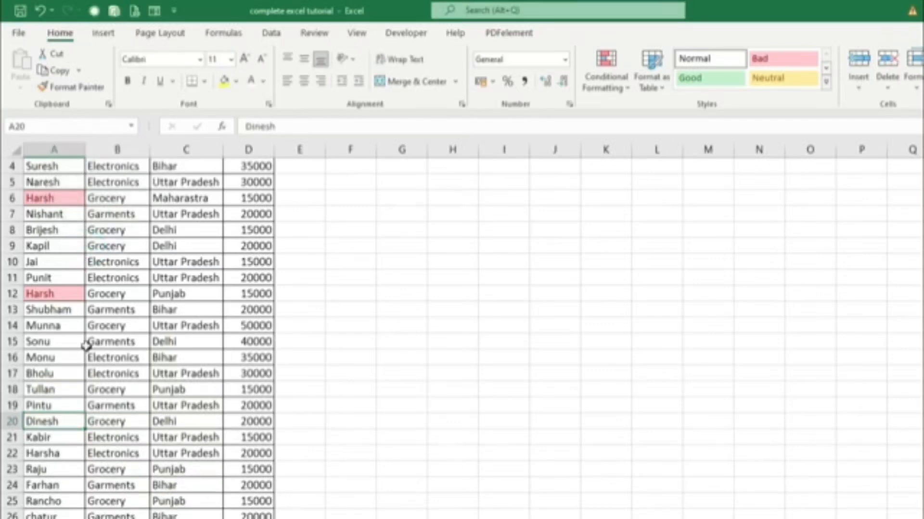
Clear the conditional formatting rules from the entire sheet.
scroll(164, 498, up, 1)
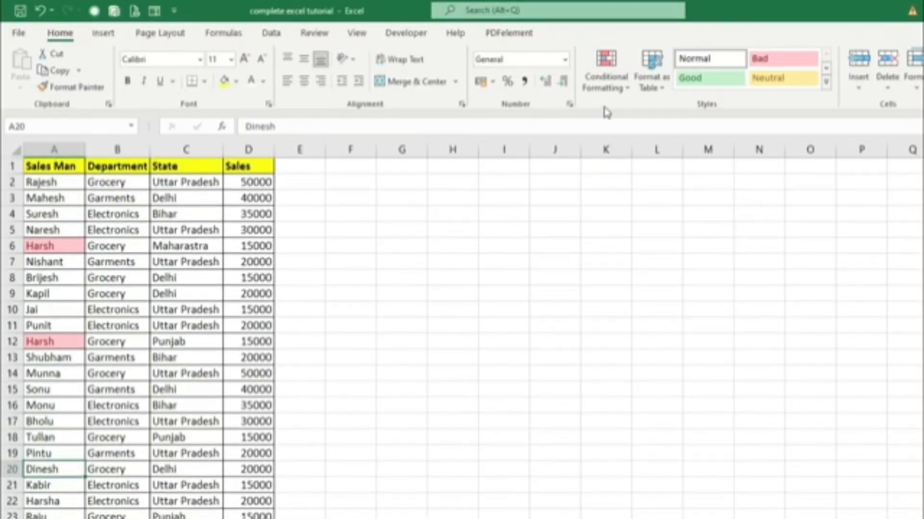
click(624, 97)
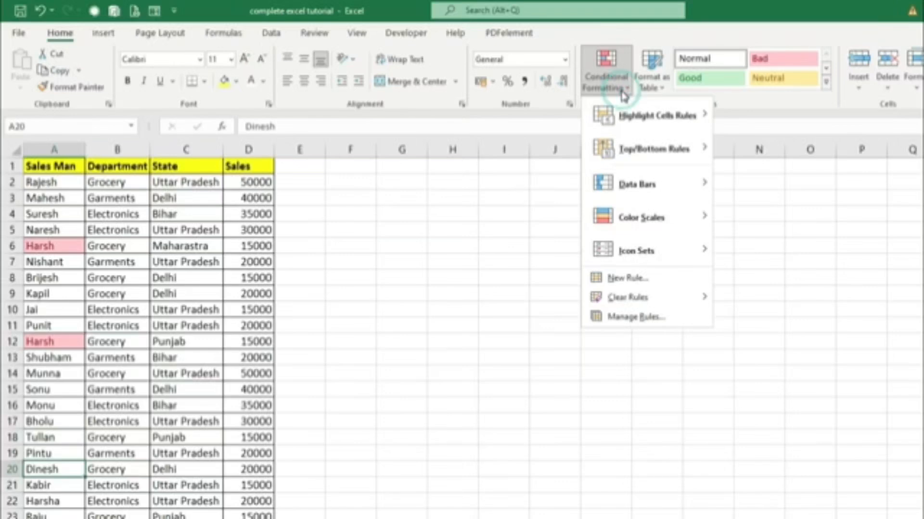
mouse_move(630, 298)
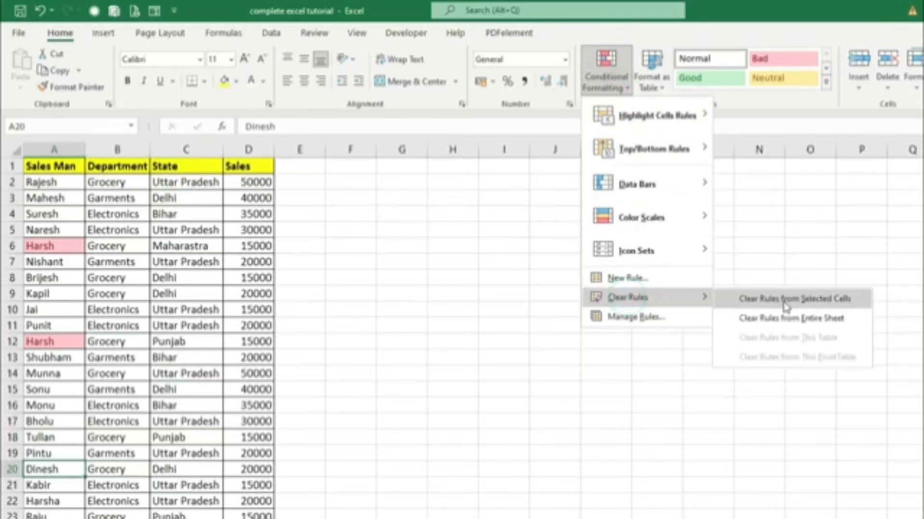
click(803, 325)
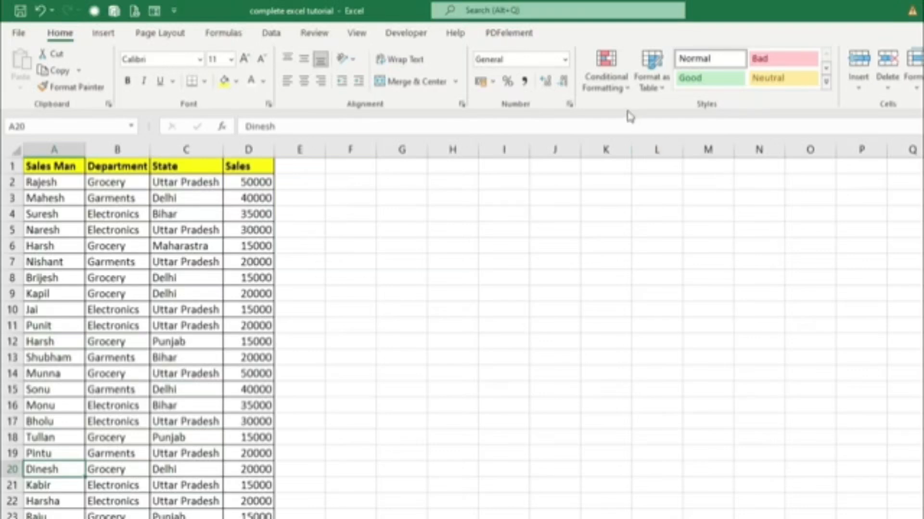
Look through the available Top/Bottom conditional formatting rules and switch to the Book1 workbook with the Result table.
click(606, 83)
mouse_move(624, 155)
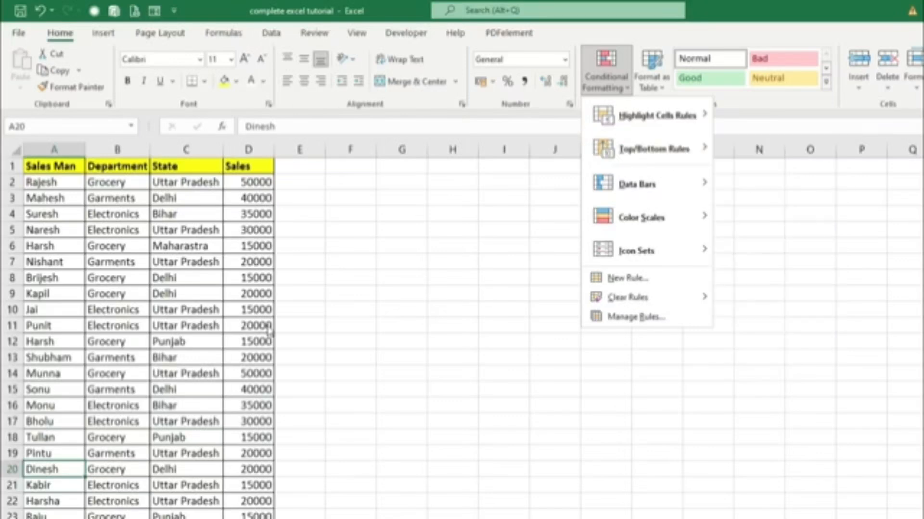
mouse_move(691, 147)
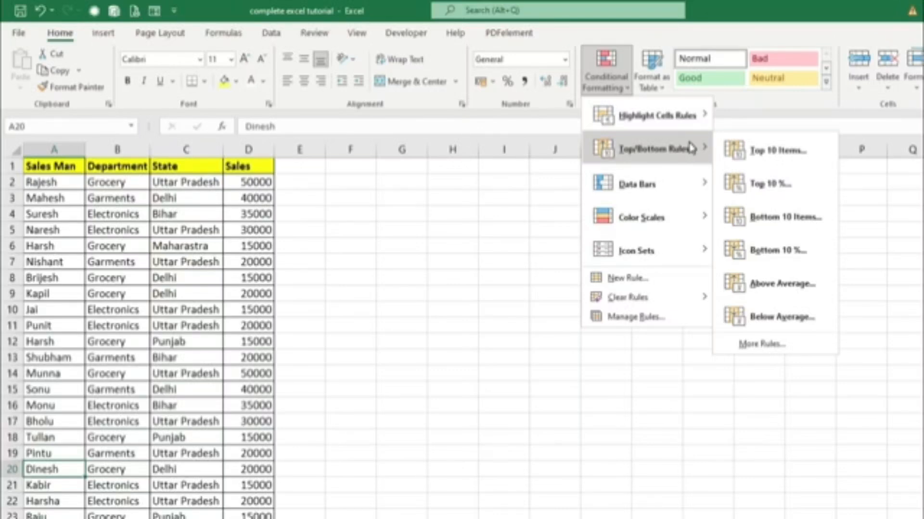
mouse_move(624, 199)
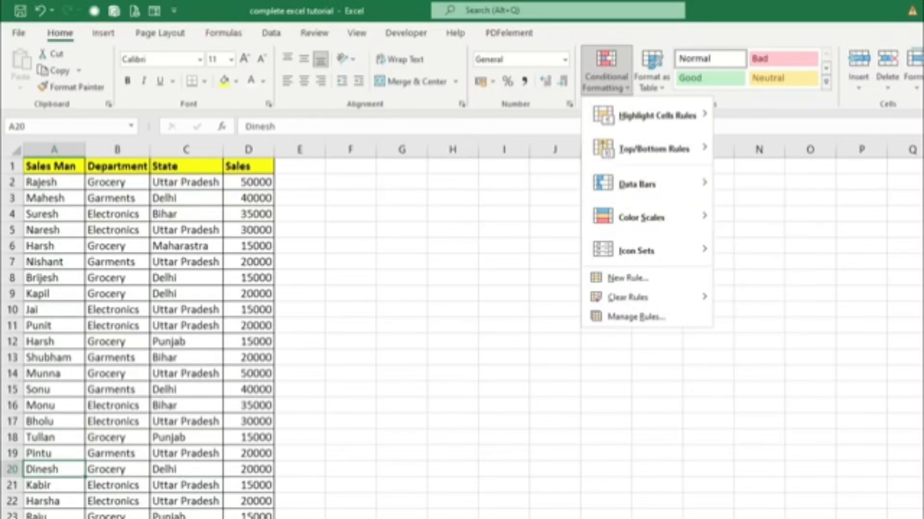
click(186, 500)
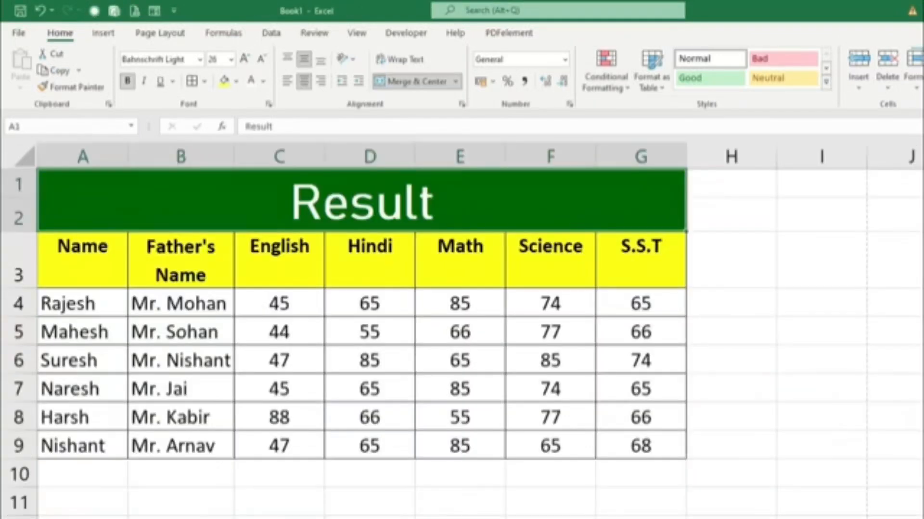
Preview green gradient data bars, the Red - White - Blue color scale and the 3 Arrows (Colored) icon set on the marks in C4:G9.
drag(271, 302, 638, 441)
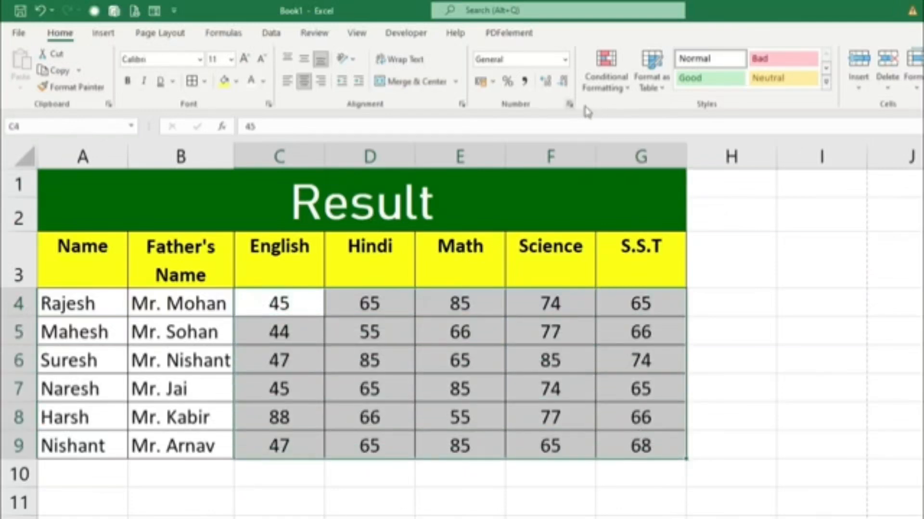
click(601, 94)
mouse_move(636, 185)
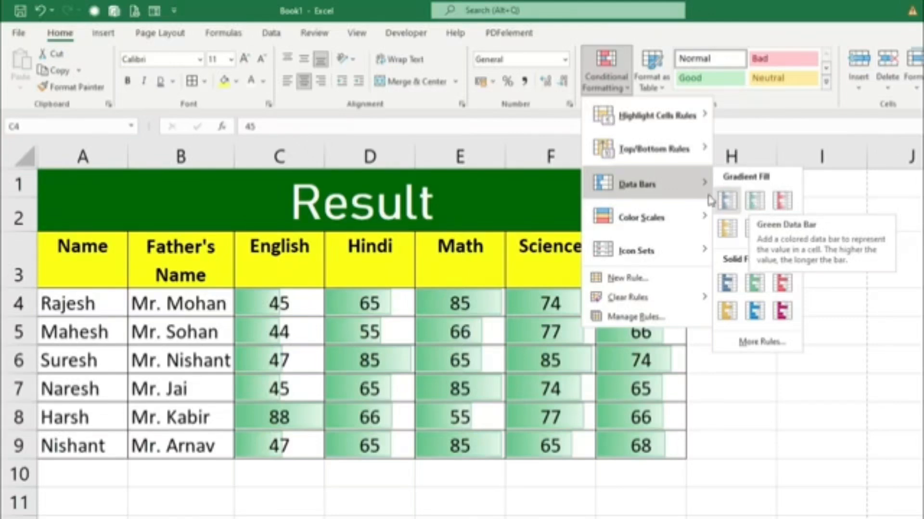
mouse_move(619, 220)
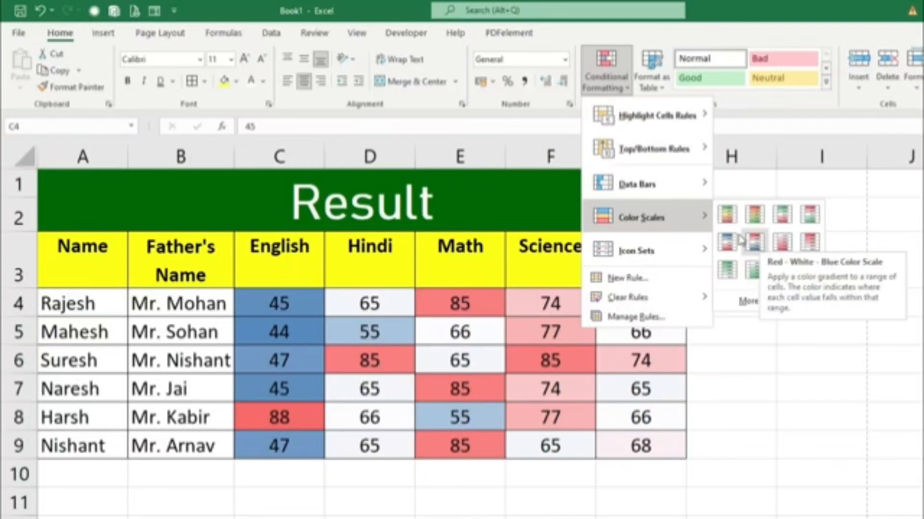
mouse_move(643, 250)
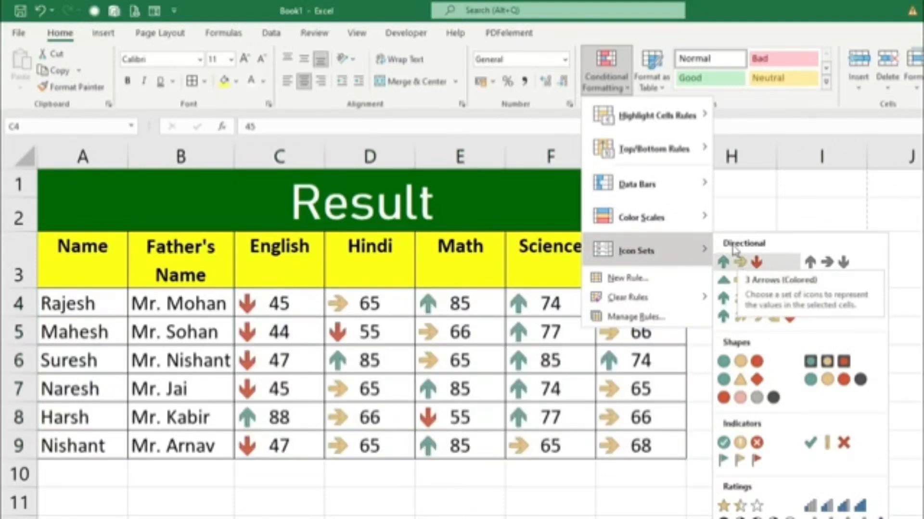
mouse_move(634, 122)
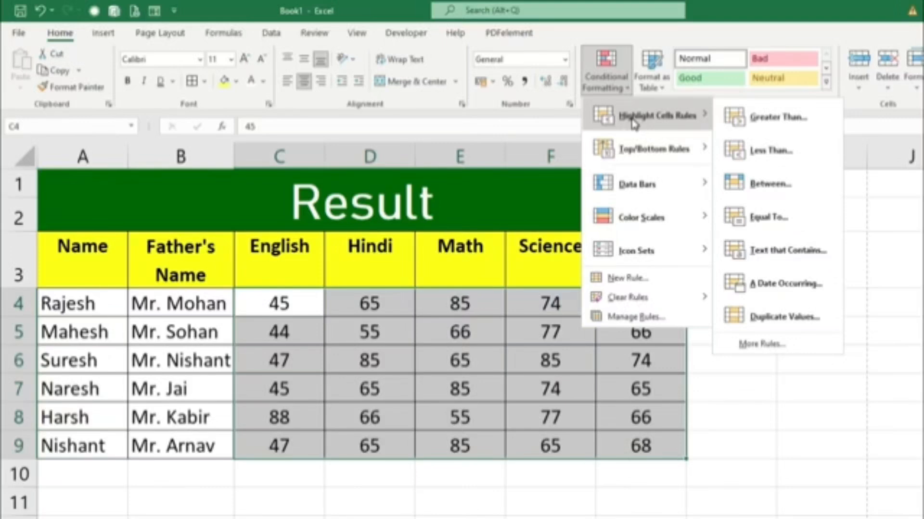
click(853, 467)
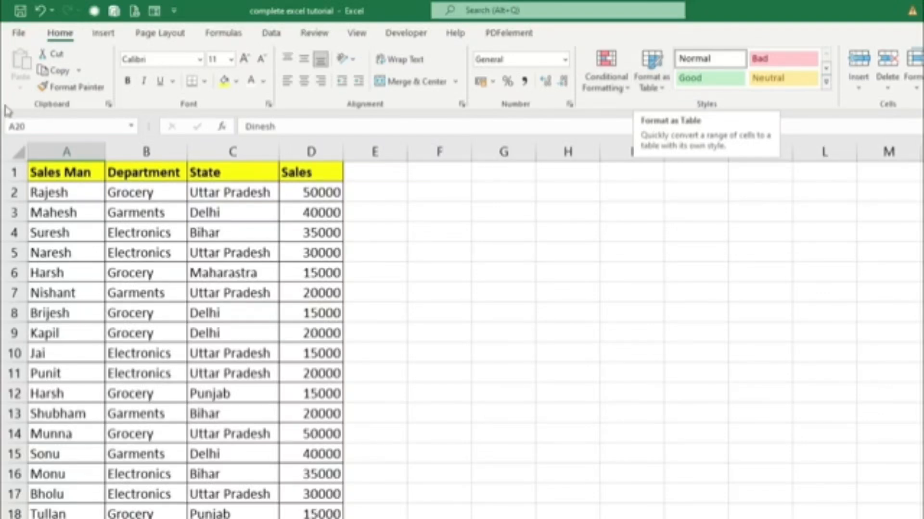
Format the whole sales range, from A1 with its headers through column D, as a table in a blue Medium style with grey banding.
click(72, 232)
click(68, 176)
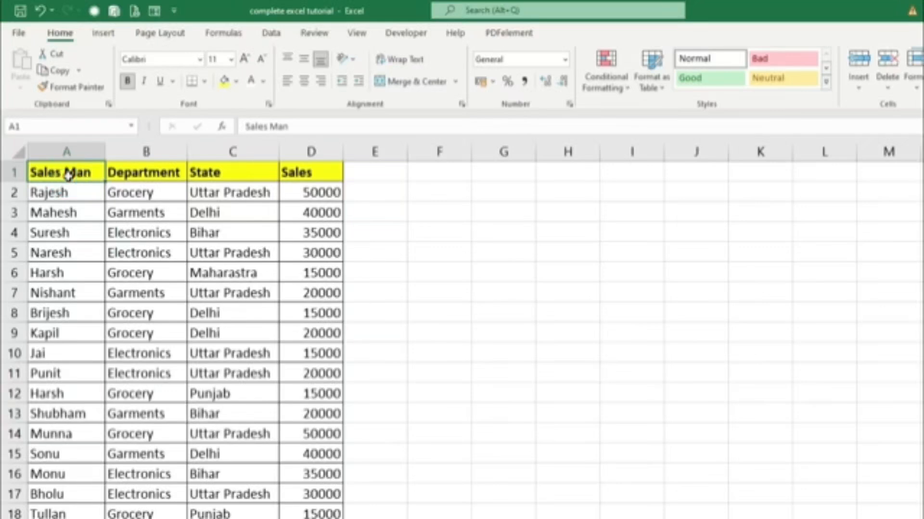
key(ctrl+shift+Down)
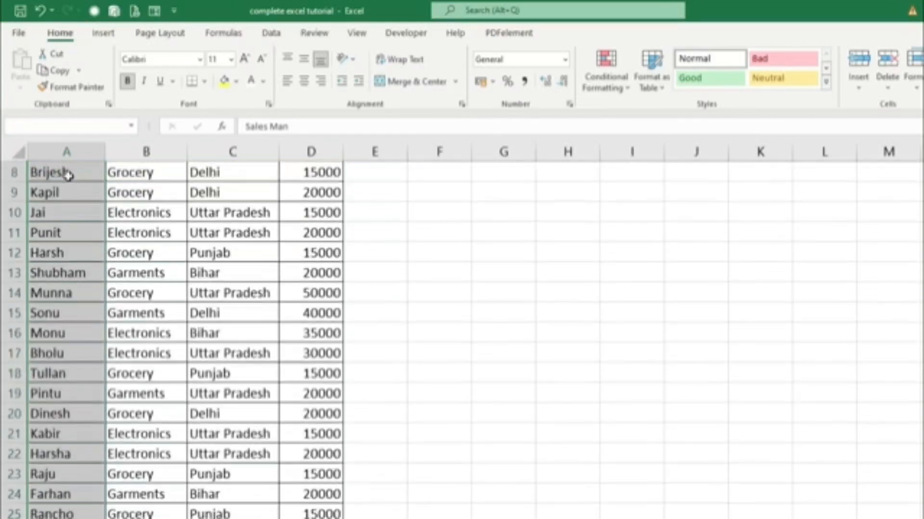
key(ctrl+shift+Right)
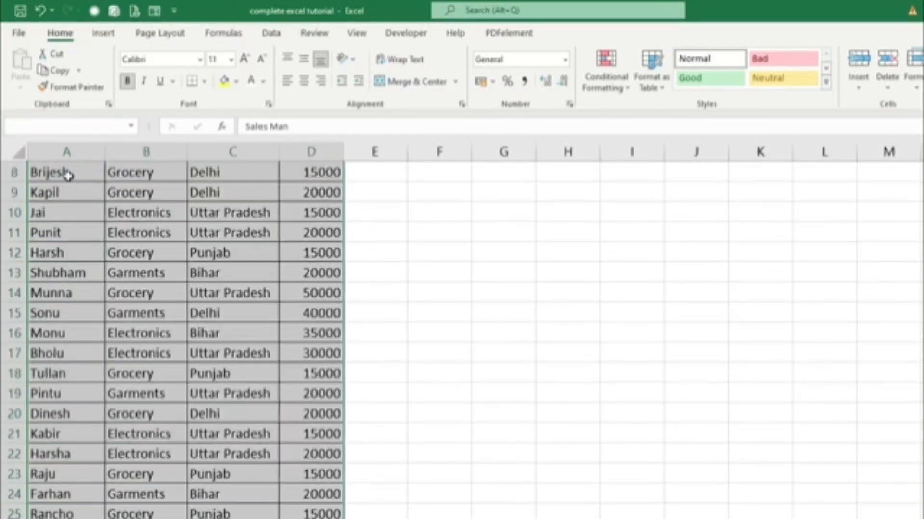
scroll(337, 327, up, 3)
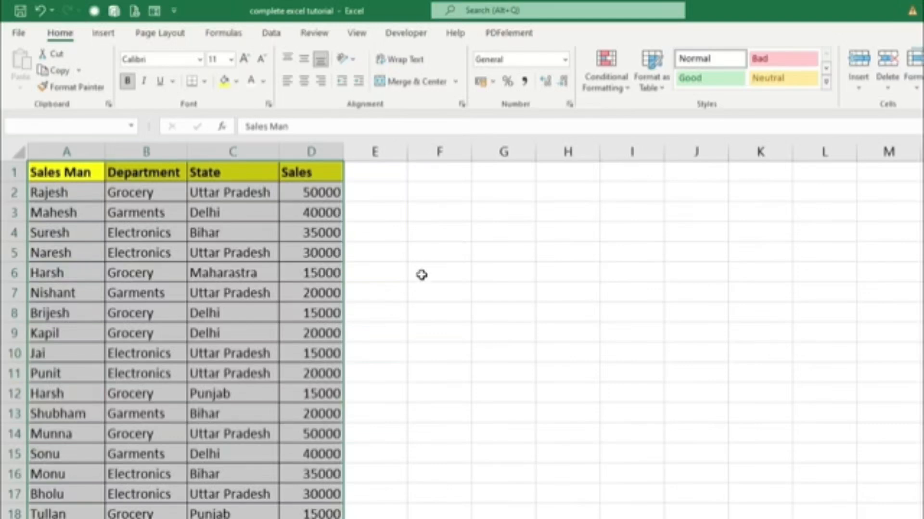
click(659, 92)
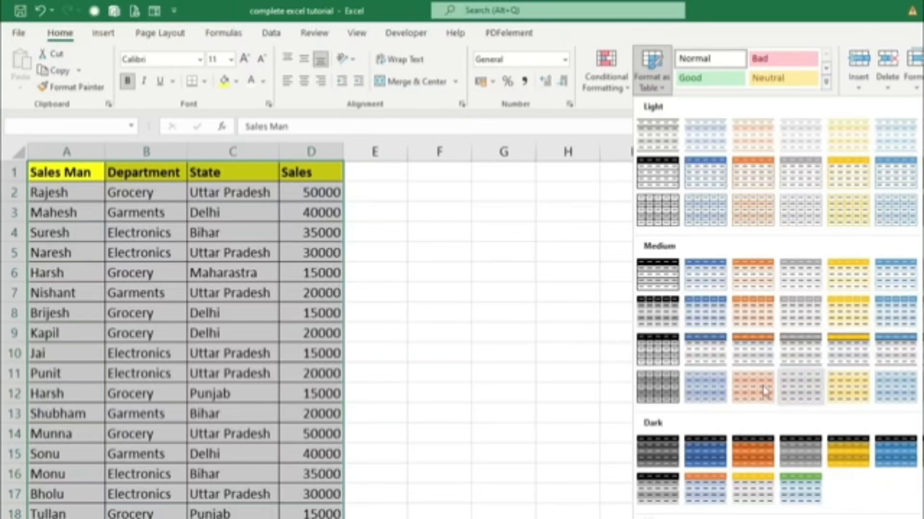
click(714, 361)
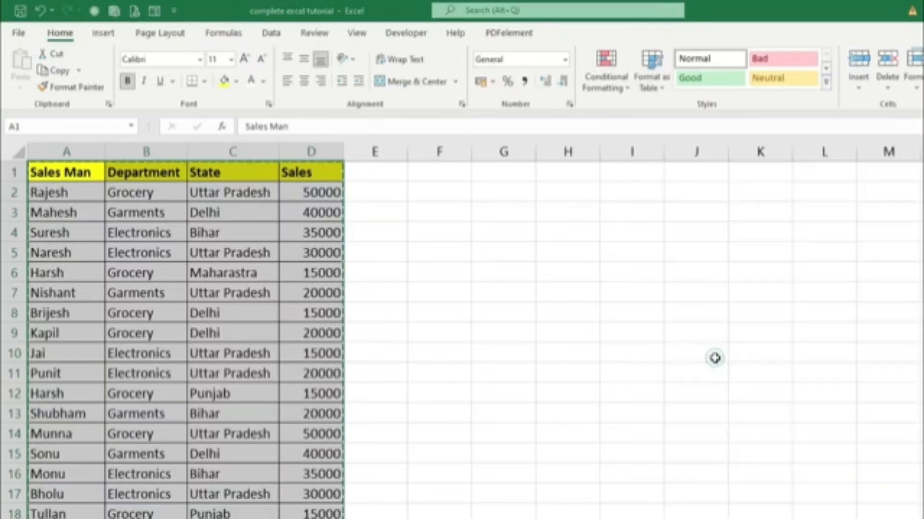
click(622, 292)
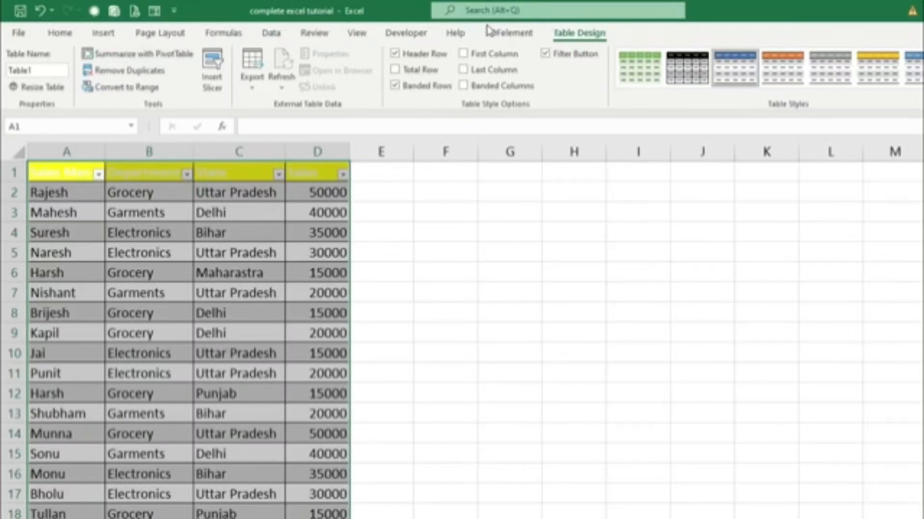
Apply the Normal cell style to the table's header cells A1:D1 to remove their yellow fill.
drag(68, 174, 336, 174)
click(59, 34)
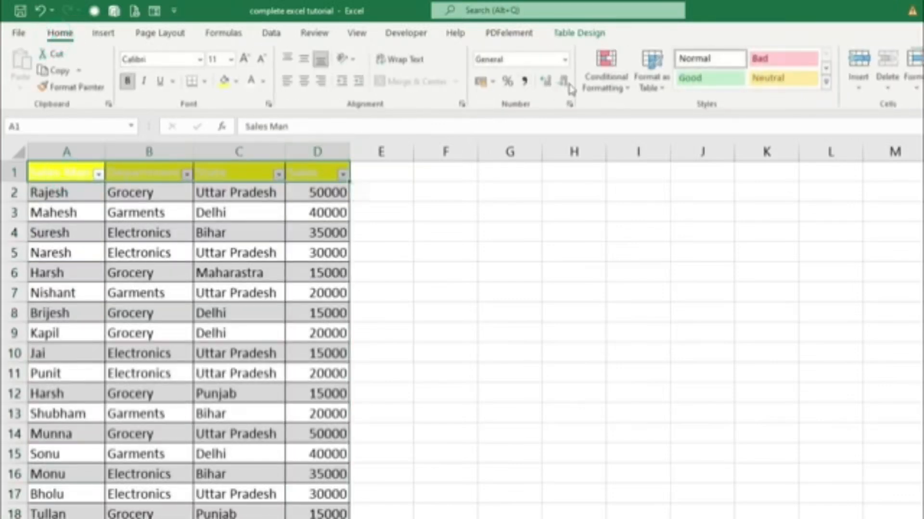
click(700, 58)
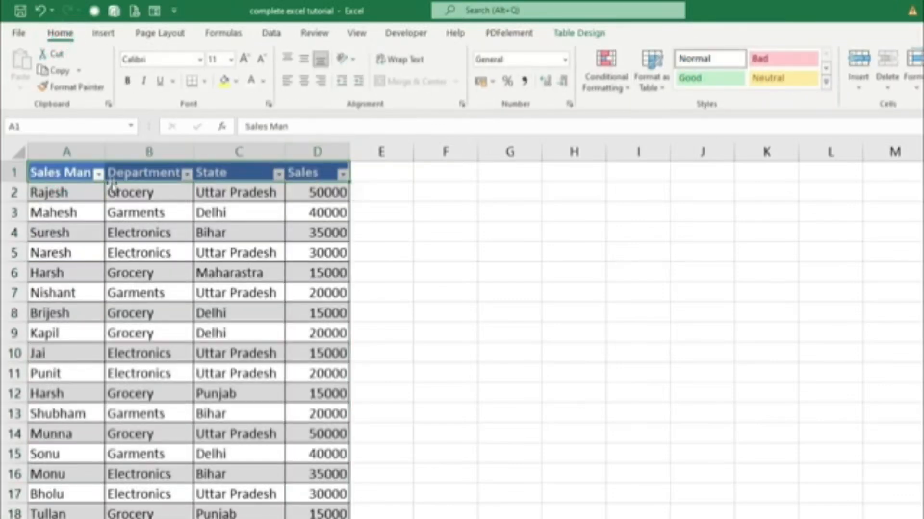
Change the sales table's style to the lighter blue variant with grey banded rows.
click(574, 34)
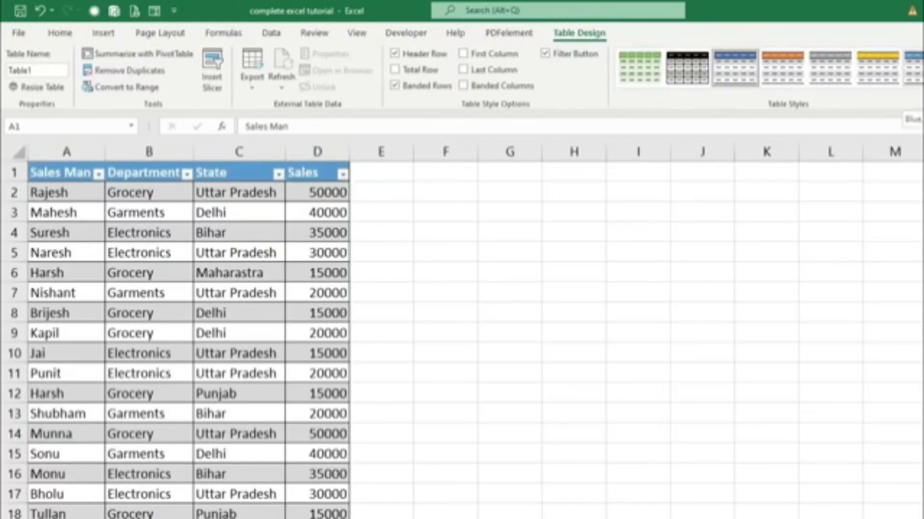
click(913, 67)
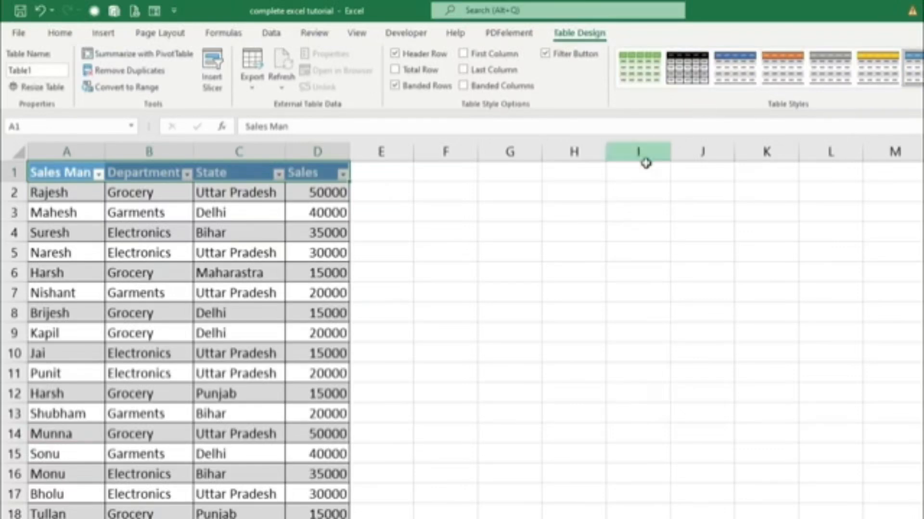
click(573, 249)
Filter the table's Department column so that only Grocery records are shown.
click(96, 269)
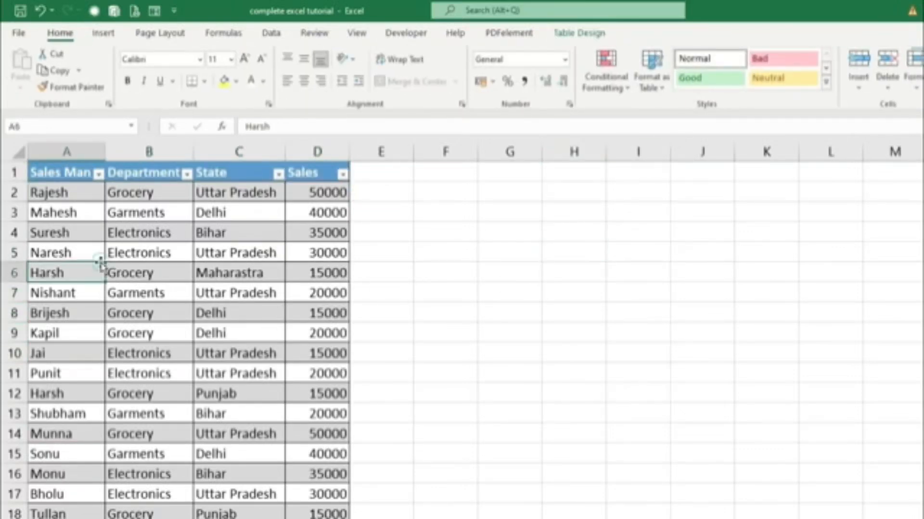
click(188, 174)
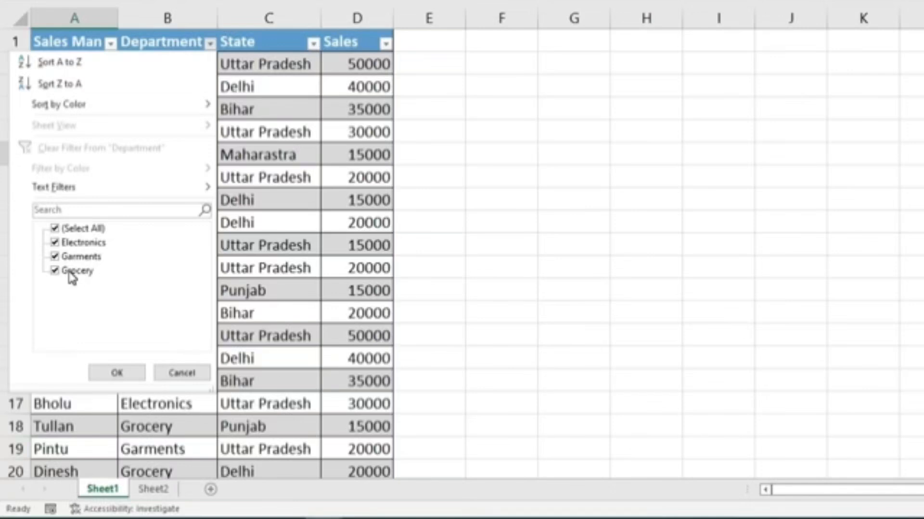
click(53, 230)
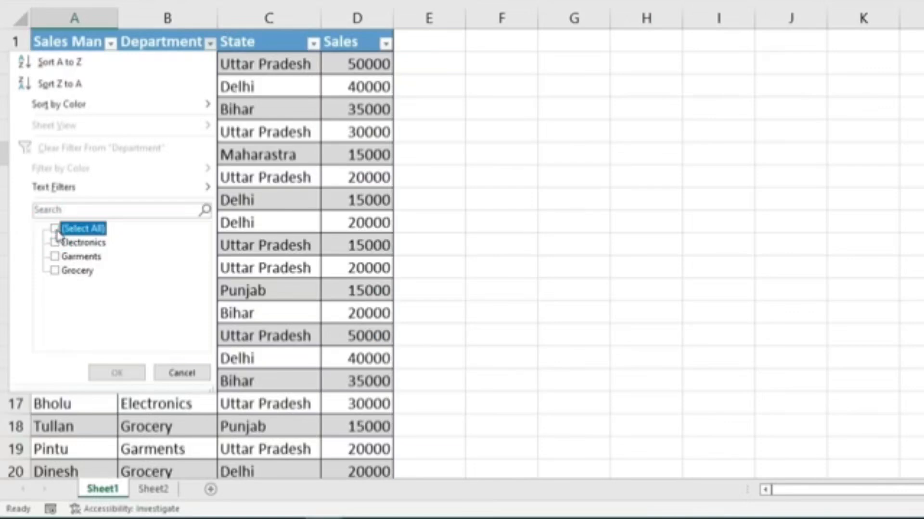
click(56, 271)
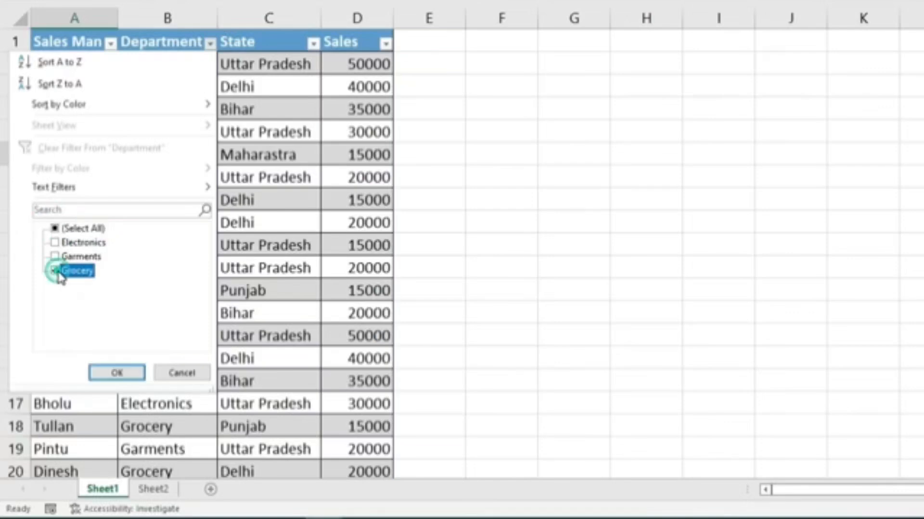
click(111, 373)
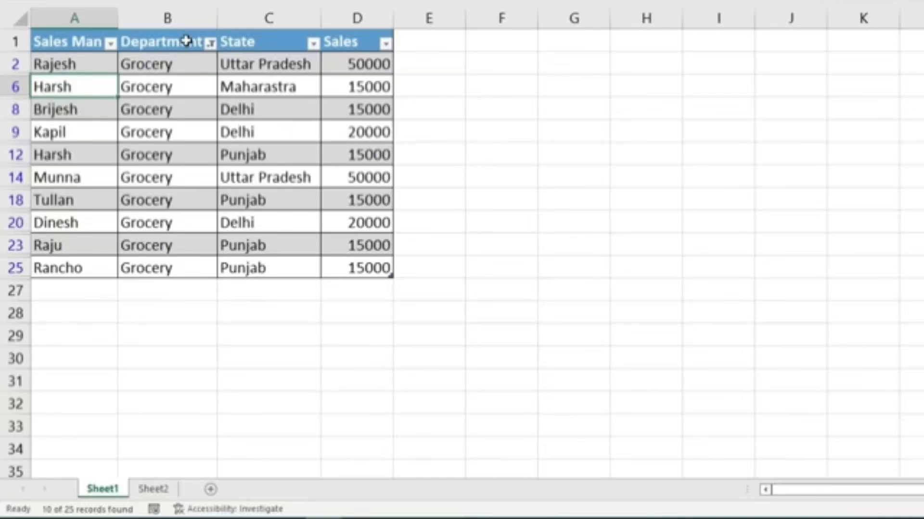
Clear the Department filter and filter the State column so that only Bihar records are shown.
click(210, 44)
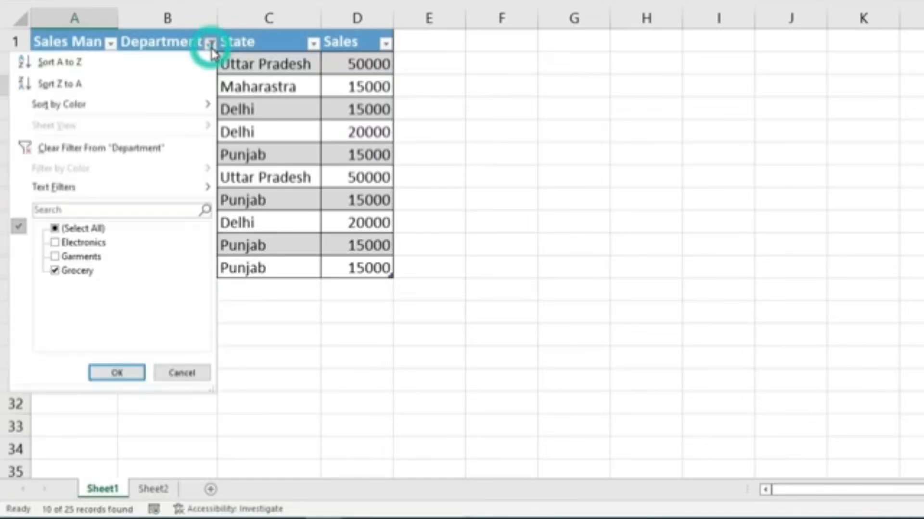
click(82, 149)
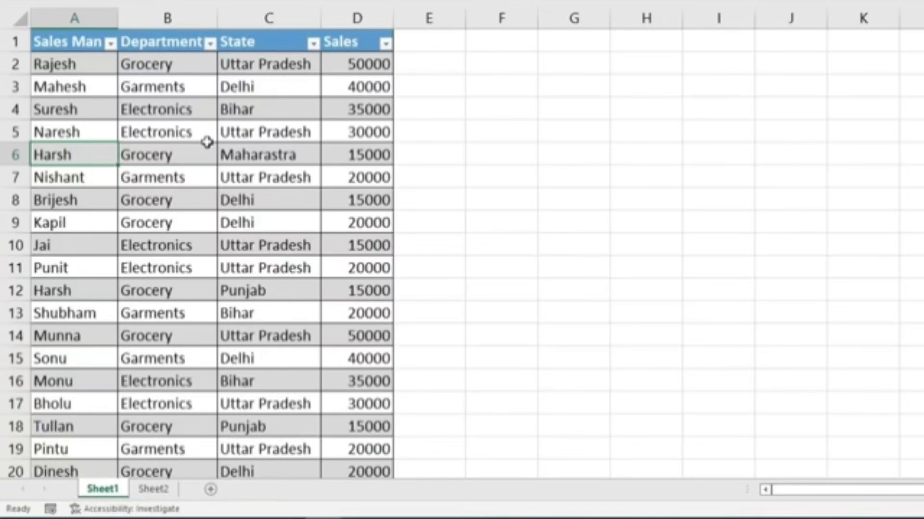
click(314, 43)
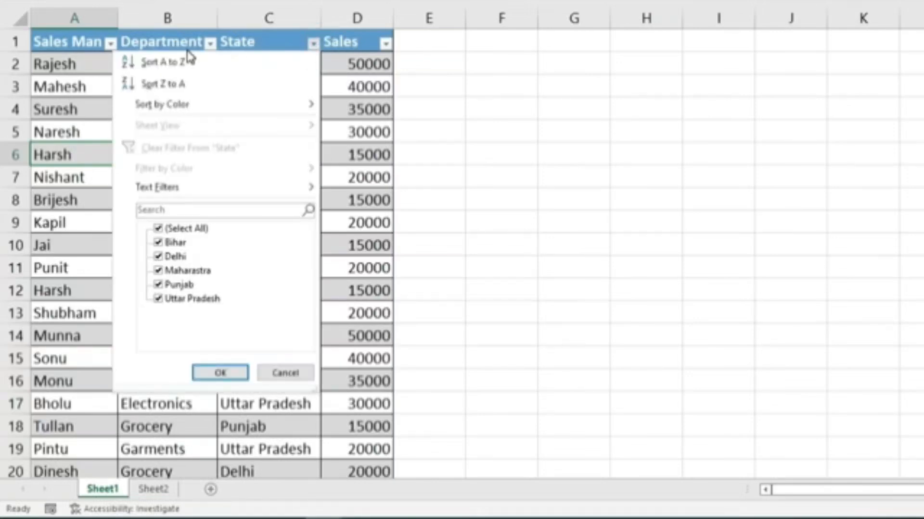
click(184, 228)
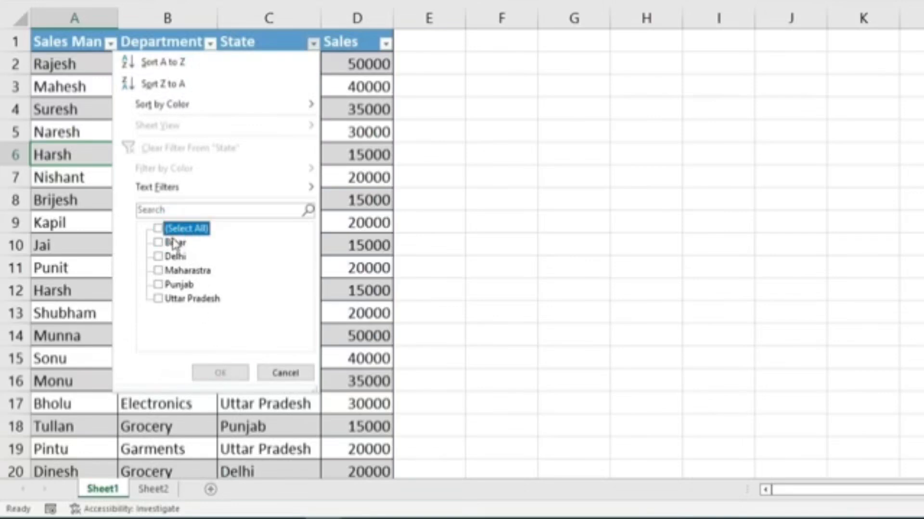
click(159, 243)
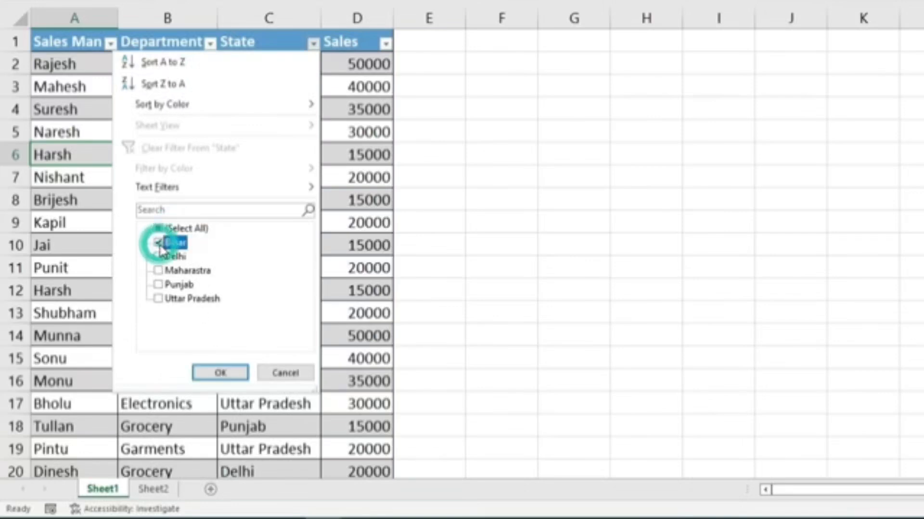
click(221, 374)
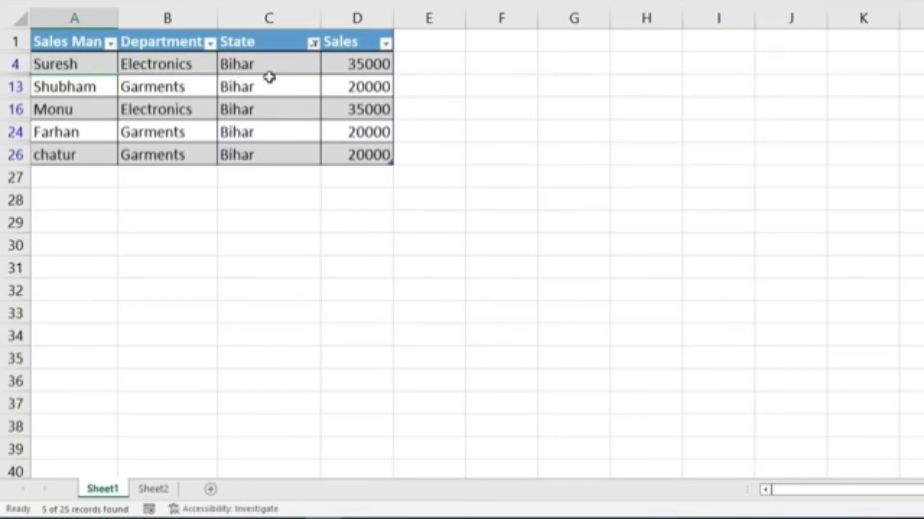
Clear the State filter and sort the table by the Sales column from largest to smallest.
click(313, 44)
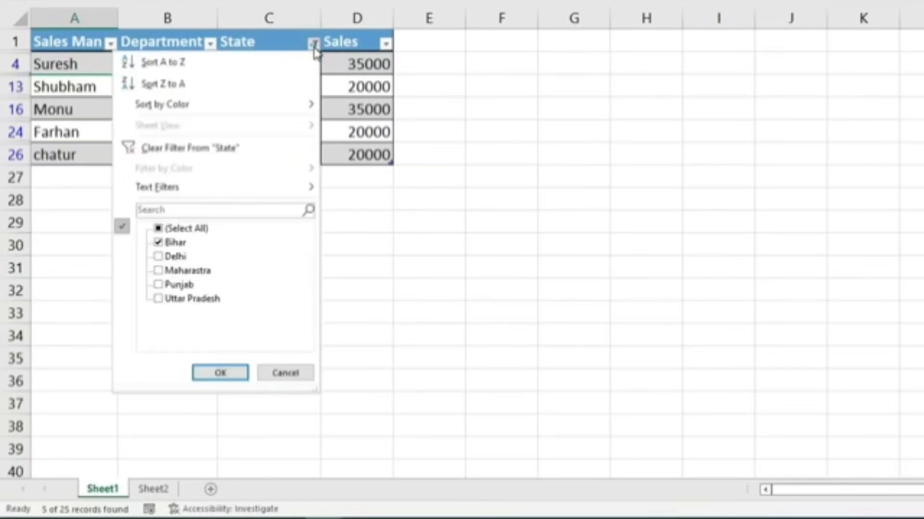
click(211, 149)
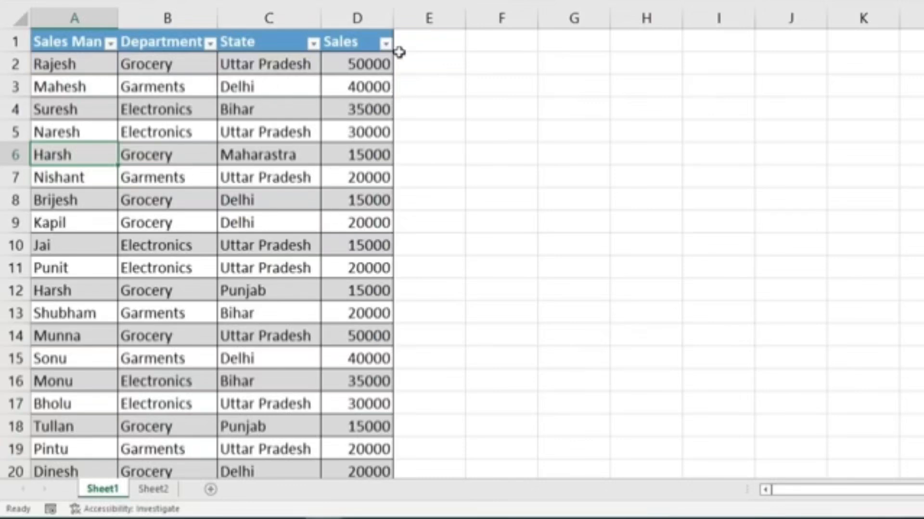
click(385, 43)
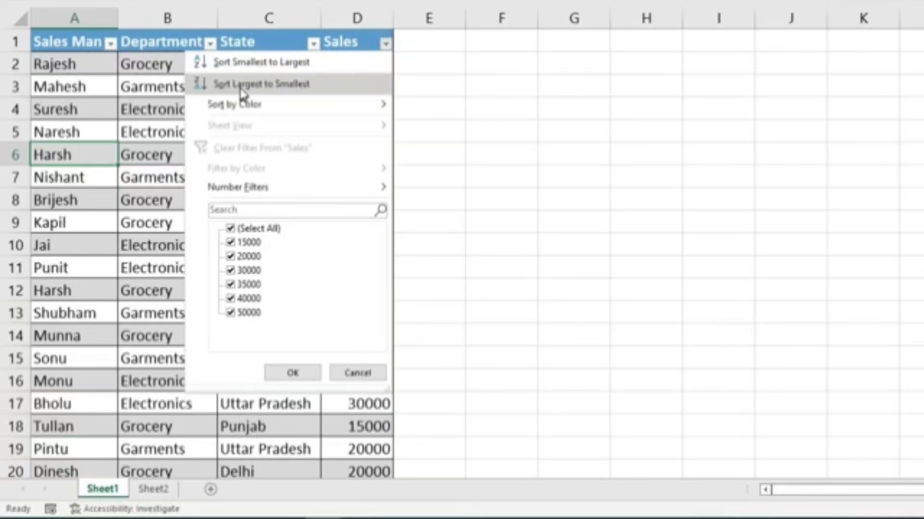
click(287, 85)
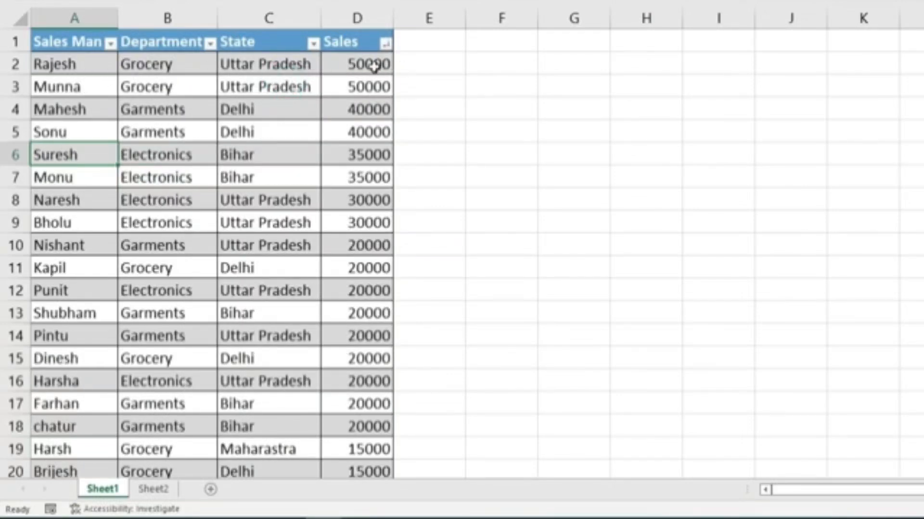
drag(373, 66, 355, 356)
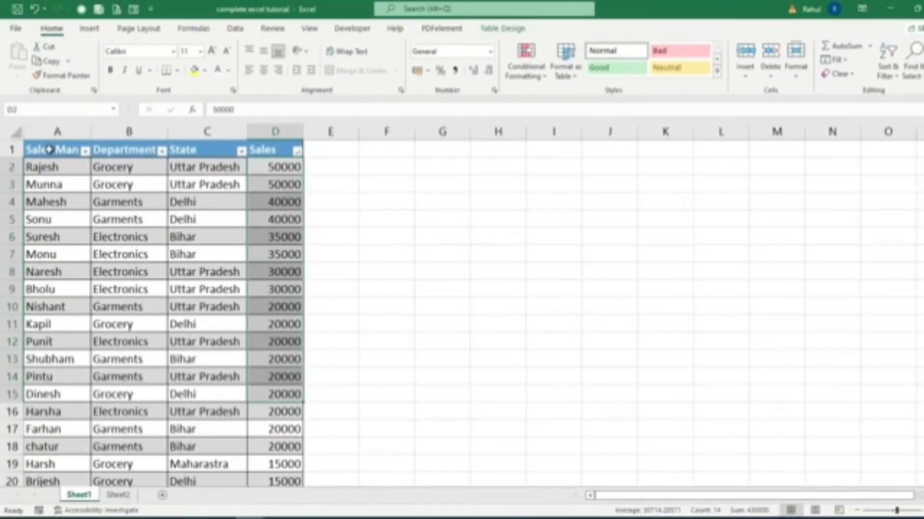
Convert the sales table to a normal range of cells.
click(503, 30)
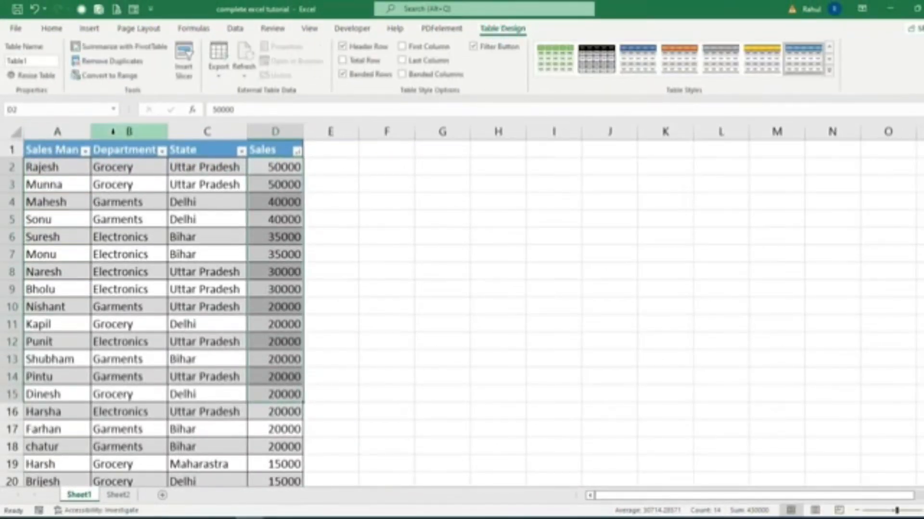
click(124, 76)
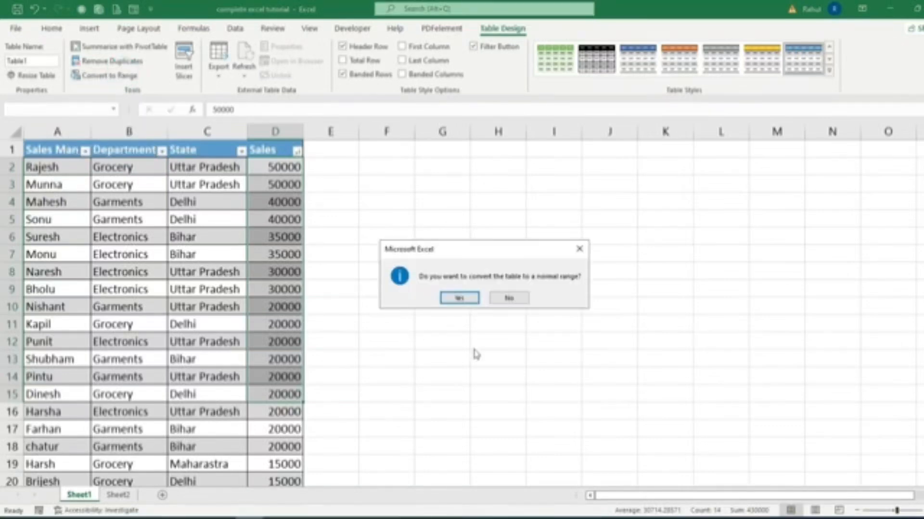
click(461, 298)
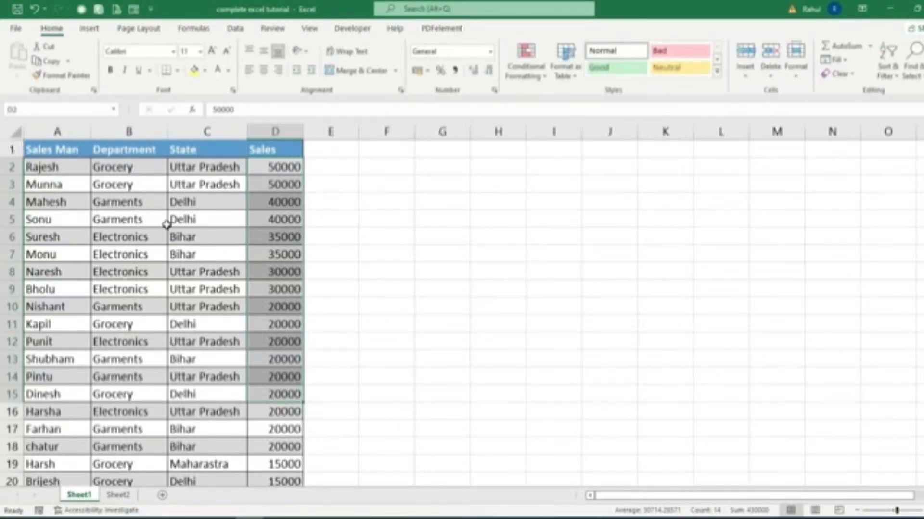
click(164, 221)
Select the whole sales range from A1 and examine the available cell styles without applying one.
click(62, 150)
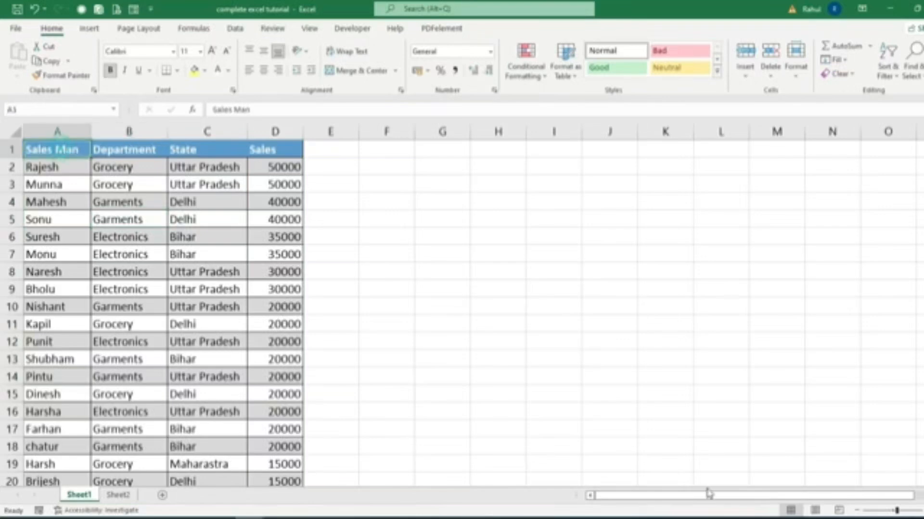
key(ctrl+shift+Down)
key(ctrl+shift+Right)
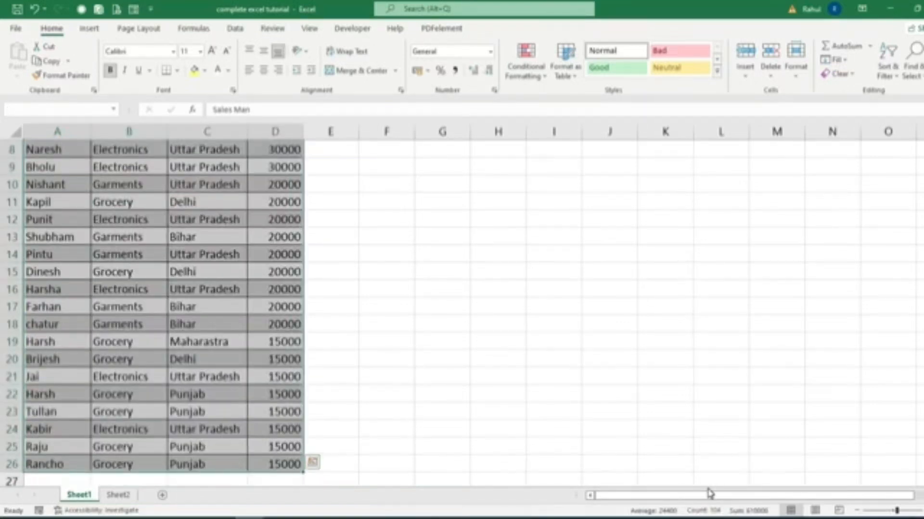
scroll(827, 315, up, 3)
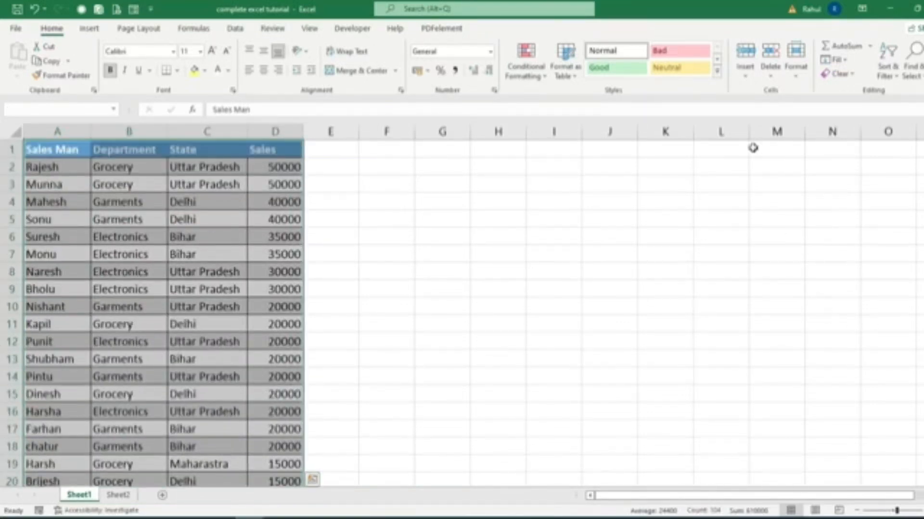
click(717, 72)
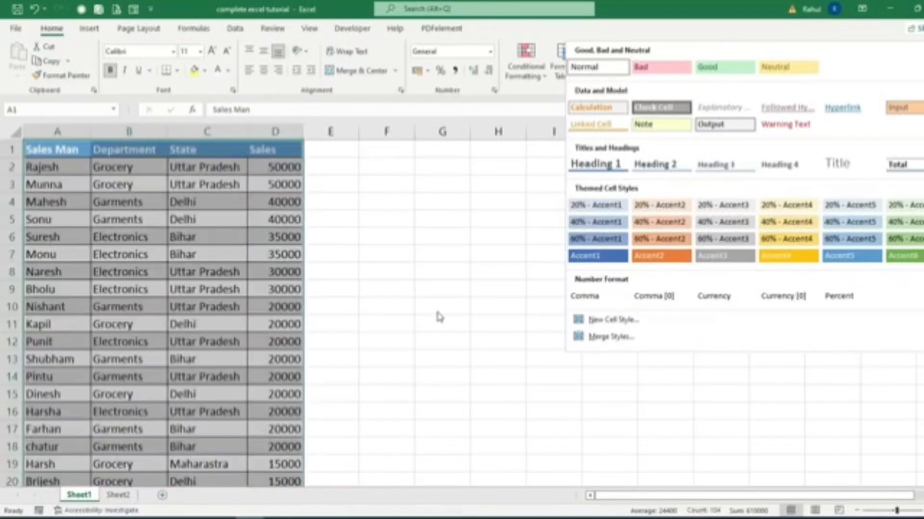
click(436, 311)
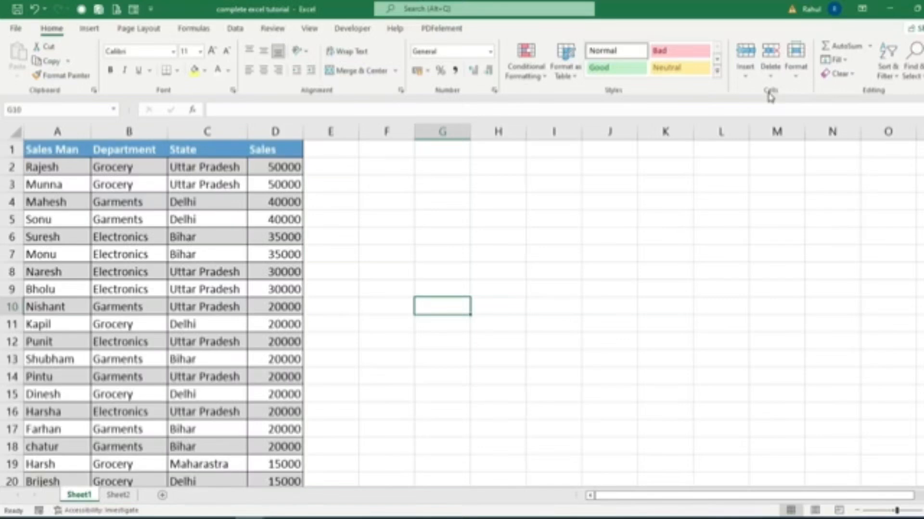
click(796, 65)
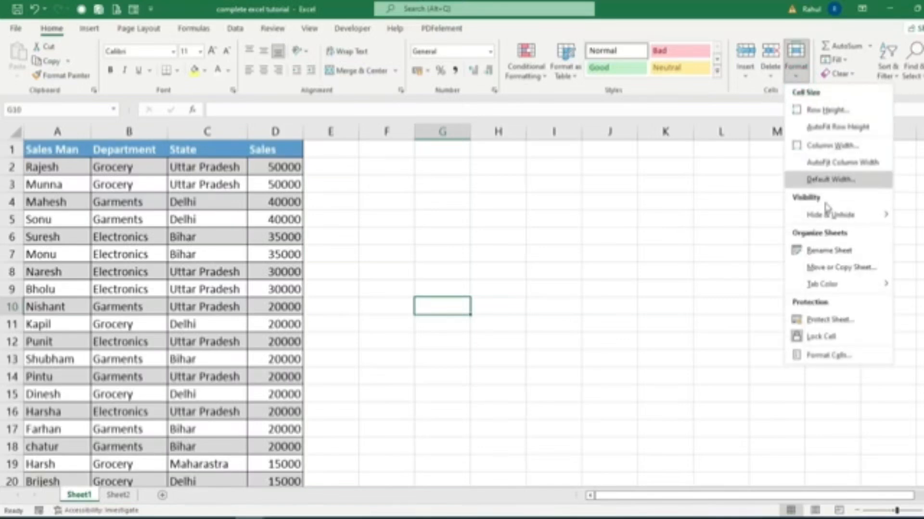
click(542, 289)
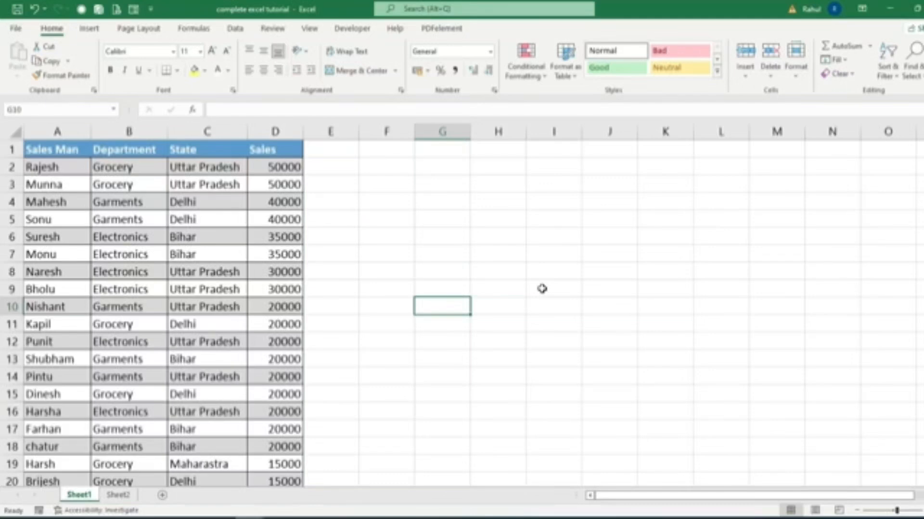
click(748, 78)
click(769, 80)
click(769, 77)
click(509, 236)
Insert an entire blank column before the Department column, starting from cell B2.
click(119, 172)
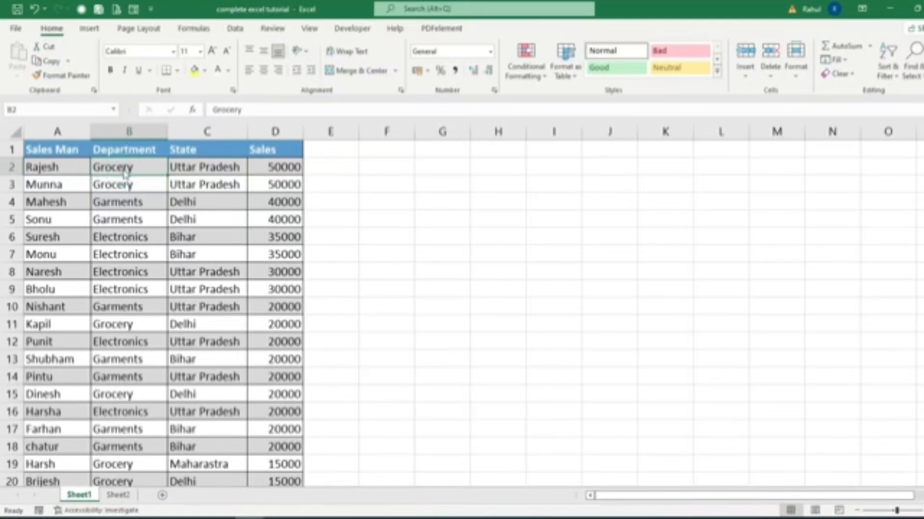
right_click(124, 173)
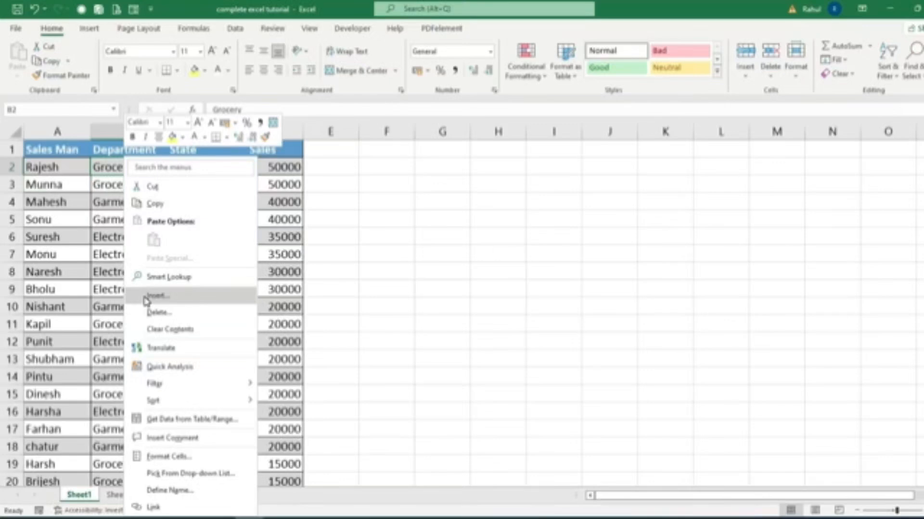
click(180, 297)
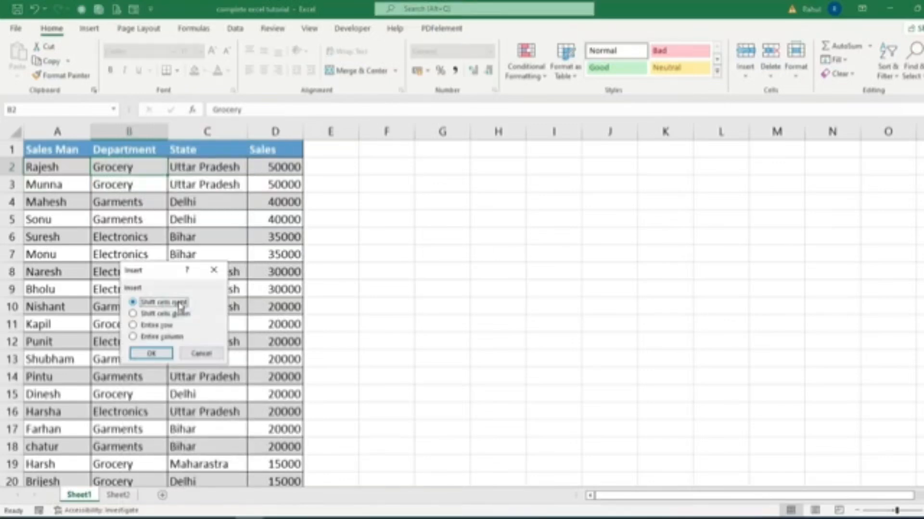
drag(149, 272, 309, 185)
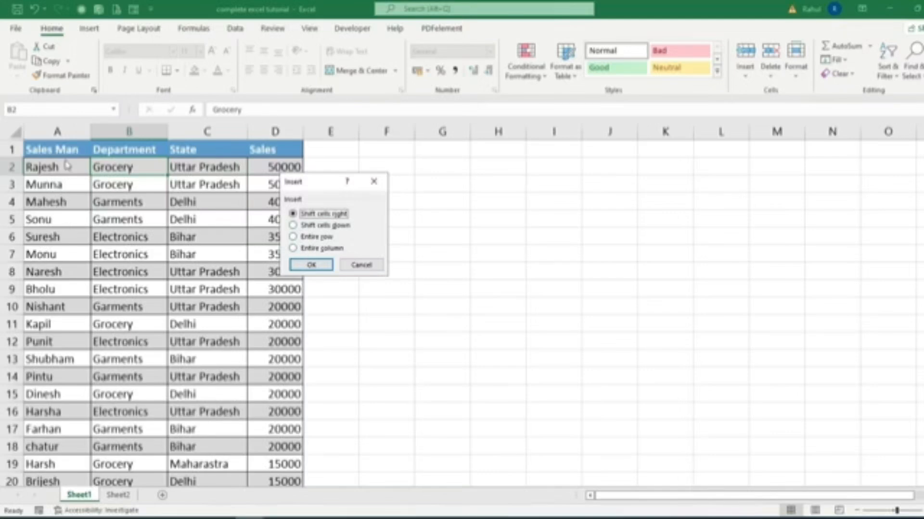
click(317, 248)
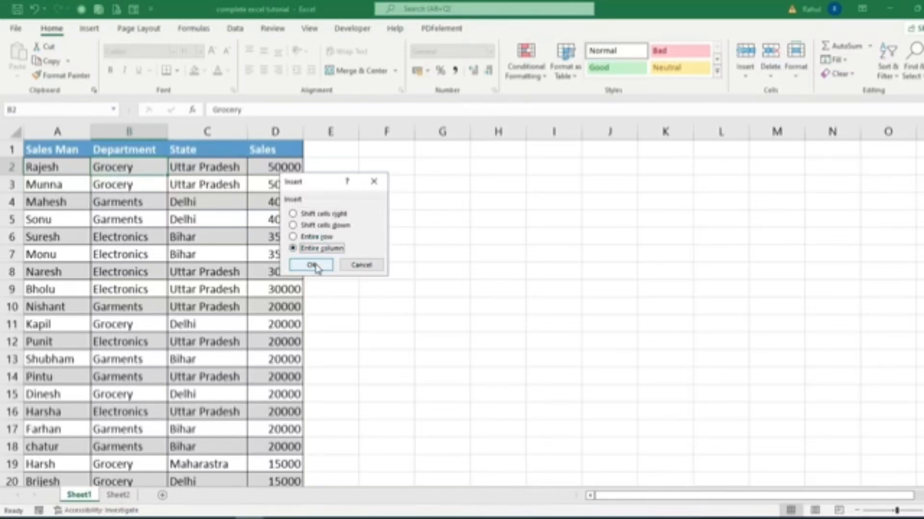
click(315, 264)
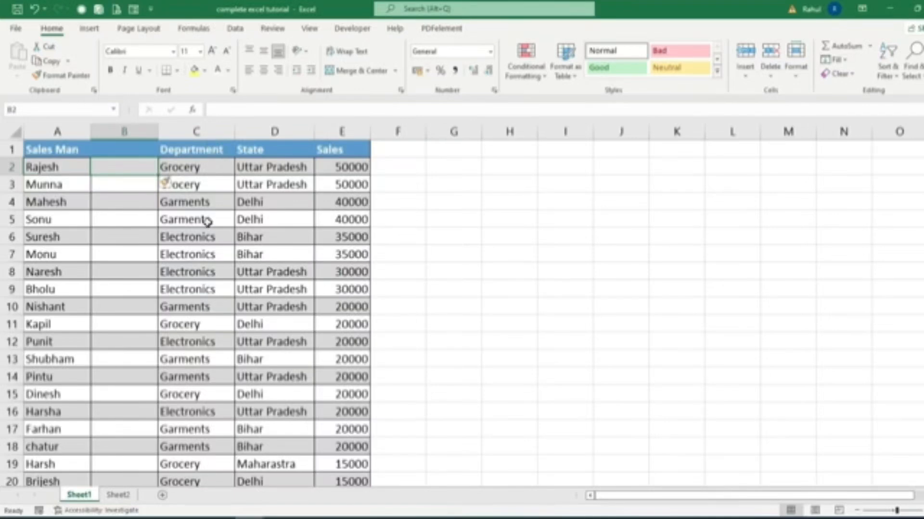
Enter the header "Age" in cell B1 of the blank column.
click(128, 150)
drag(129, 161, 128, 237)
click(130, 167)
click(123, 147)
text(Age)
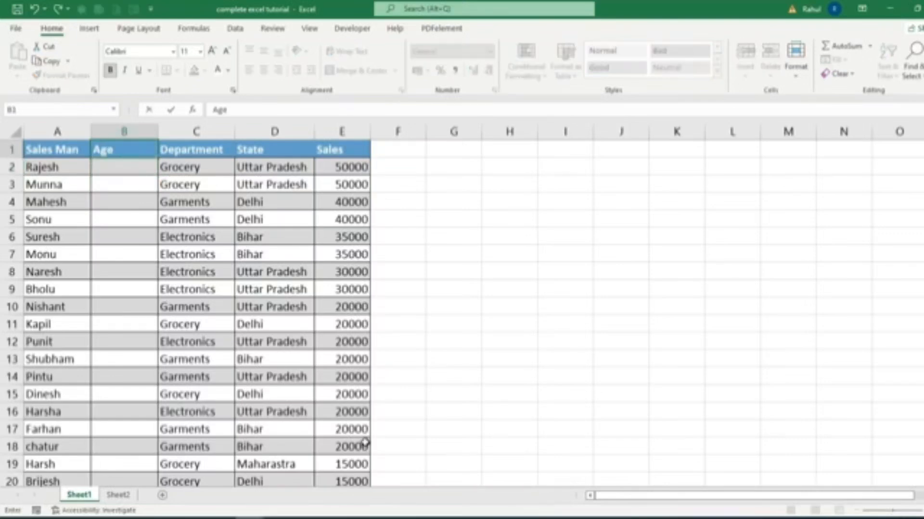
key(Return)
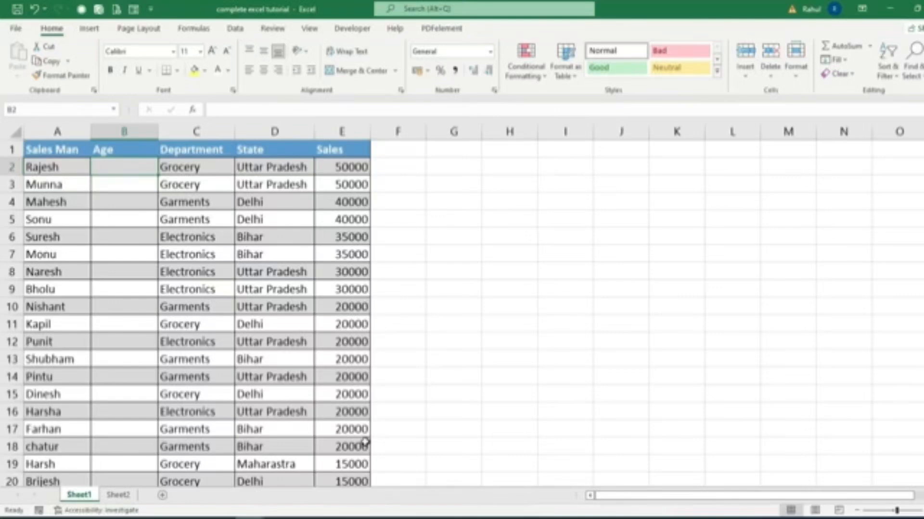
Insert an entire blank row at row 3 of the sales data, starting from cell B3.
click(118, 193)
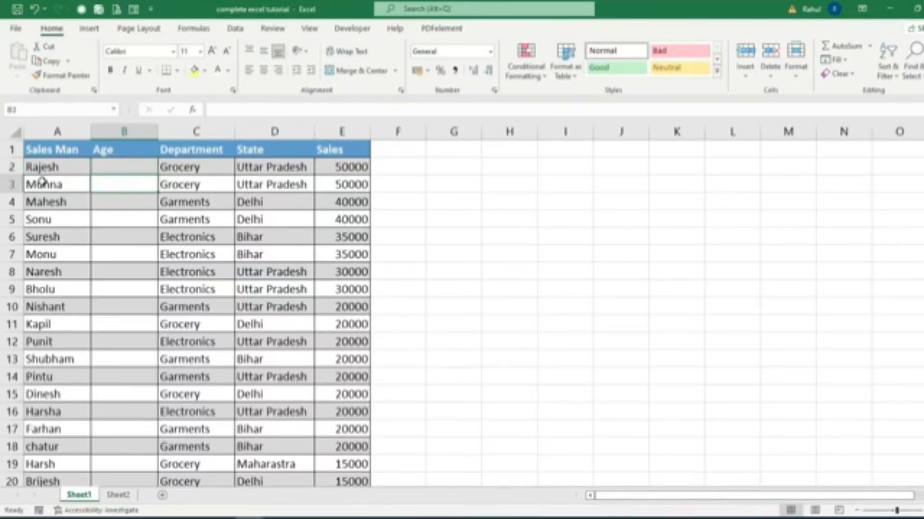
right_click(106, 185)
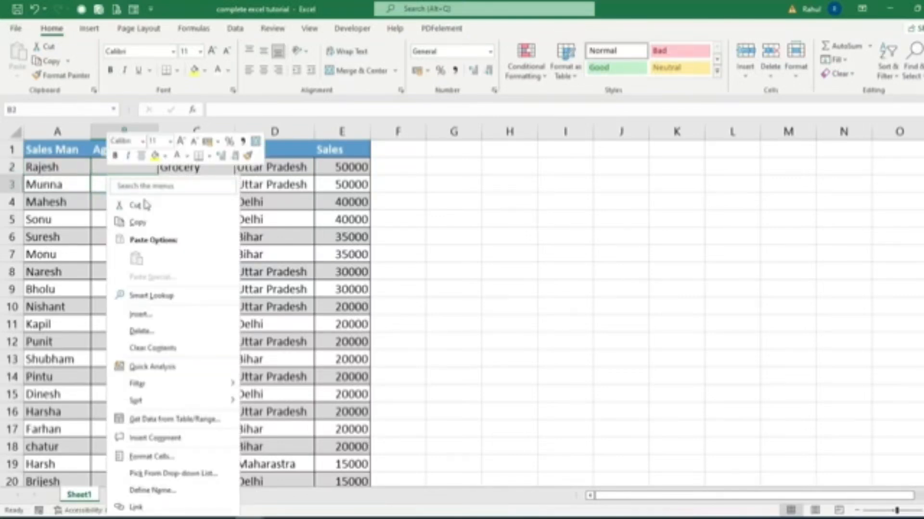
click(146, 314)
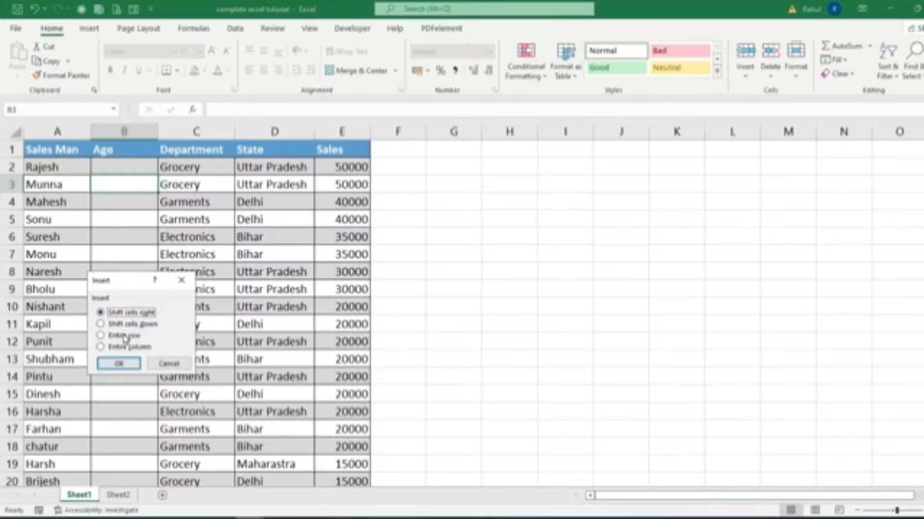
click(124, 336)
click(119, 363)
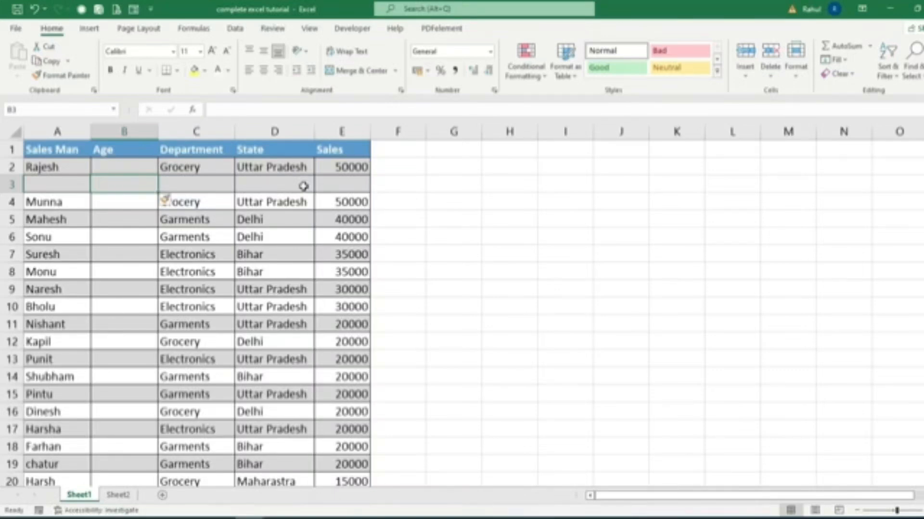
Delete the entire Age column from the sales data, working from cell B3.
right_click(102, 185)
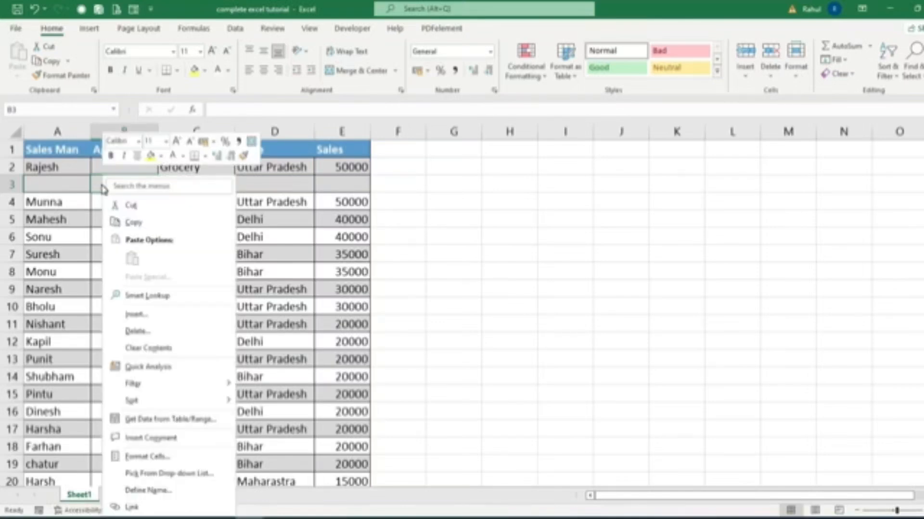
click(148, 335)
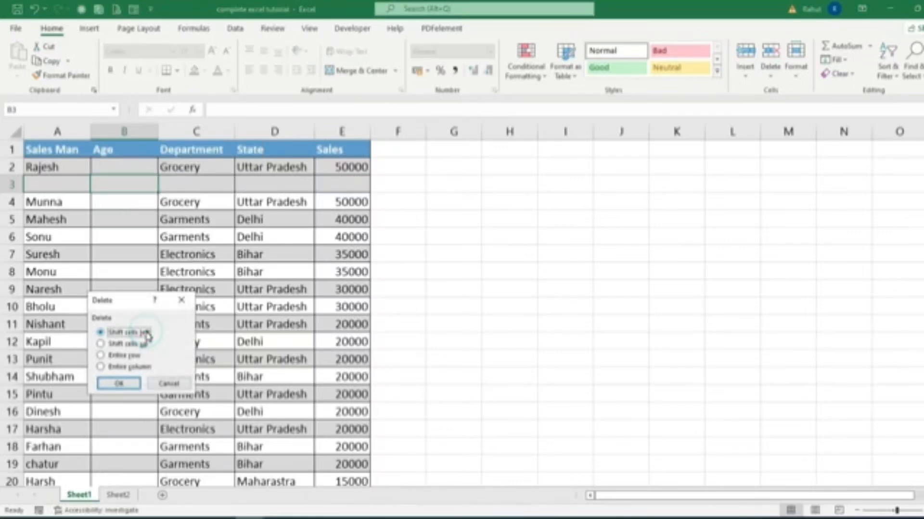
drag(131, 301, 343, 182)
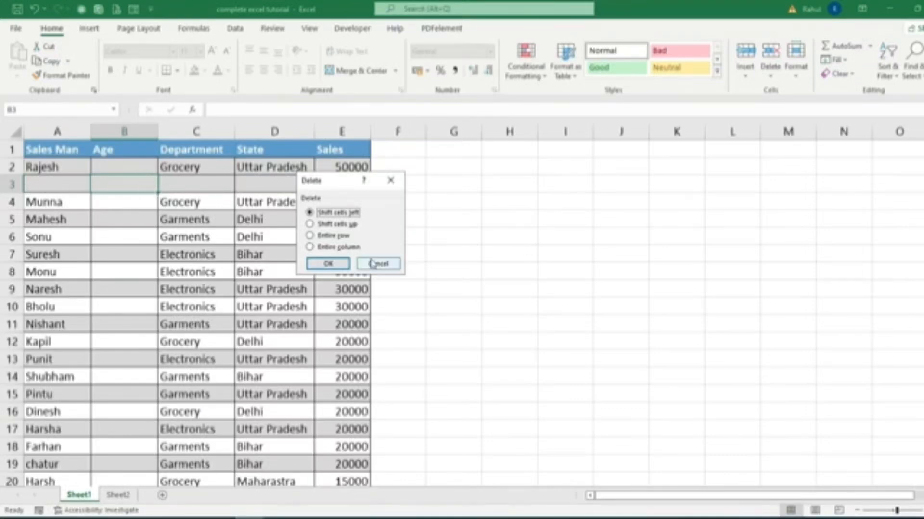
click(344, 248)
click(328, 264)
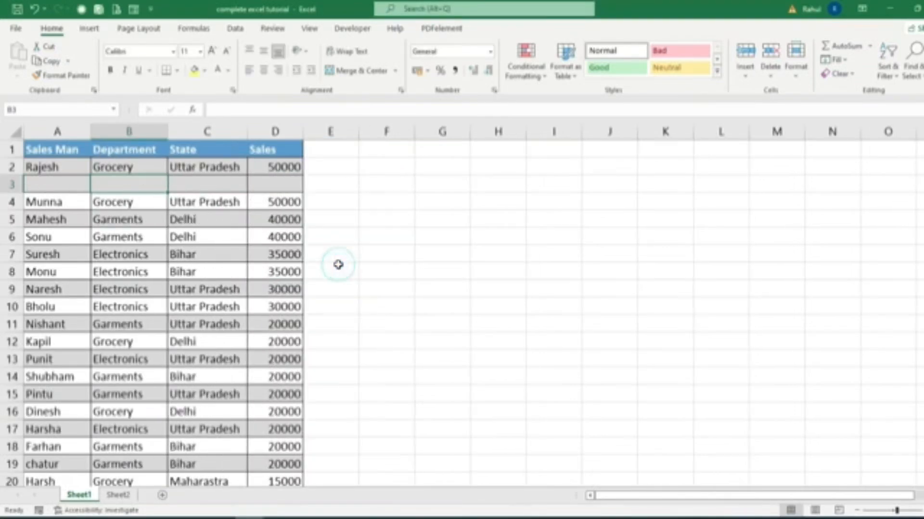
Delete the entire blank row 3 from the sales data, working from cell B3.
right_click(108, 186)
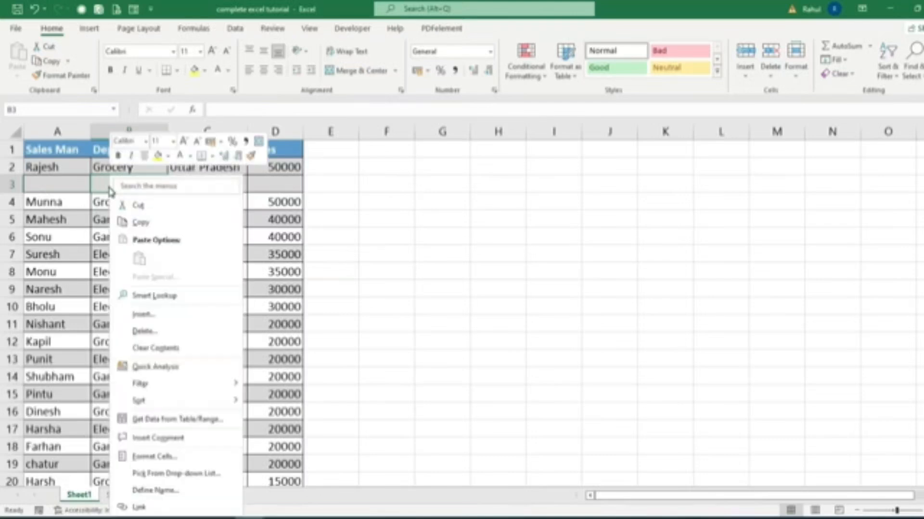
click(152, 332)
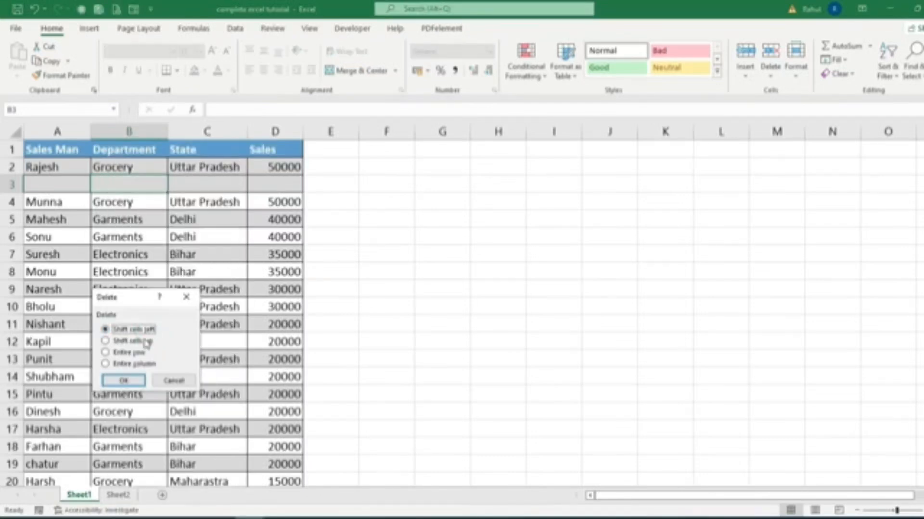
click(129, 352)
click(124, 381)
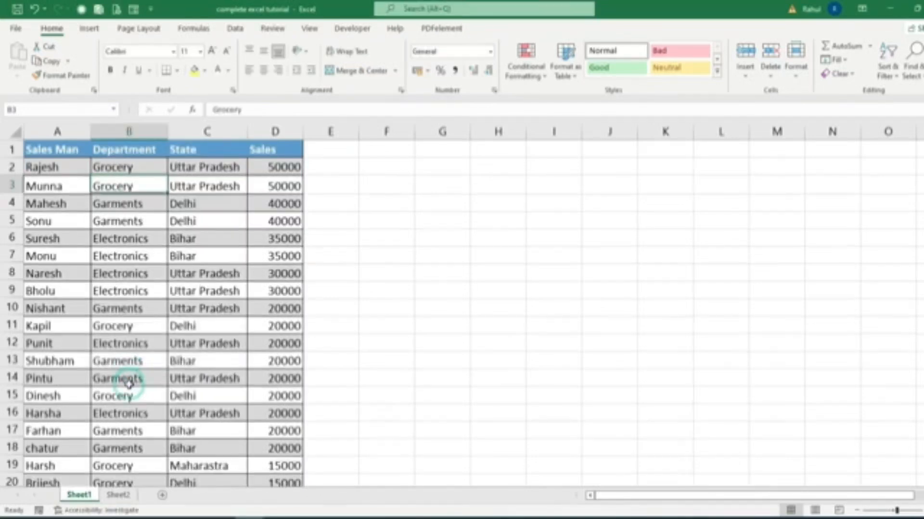
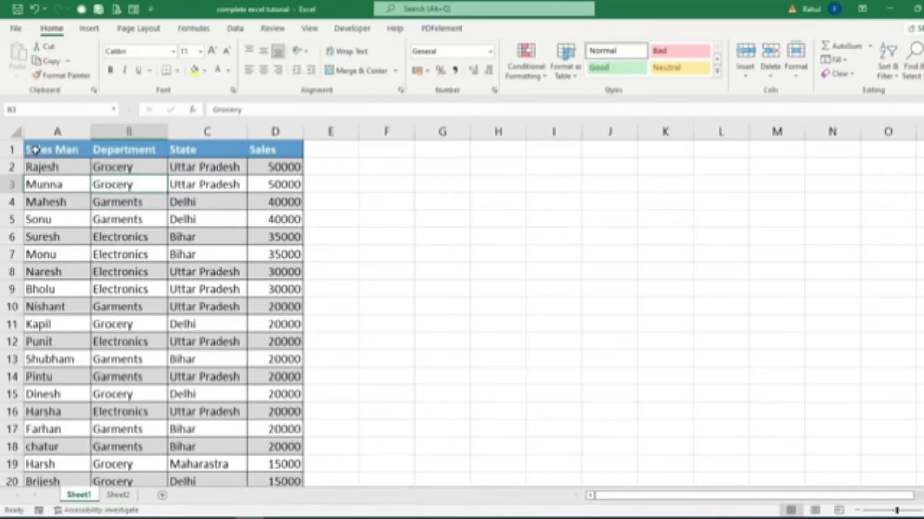
Clear the table formatting from the whole sales data range A1:D26 by applying the Normal cell style.
drag(35, 149, 270, 461)
scroll(595, 220, up, 3)
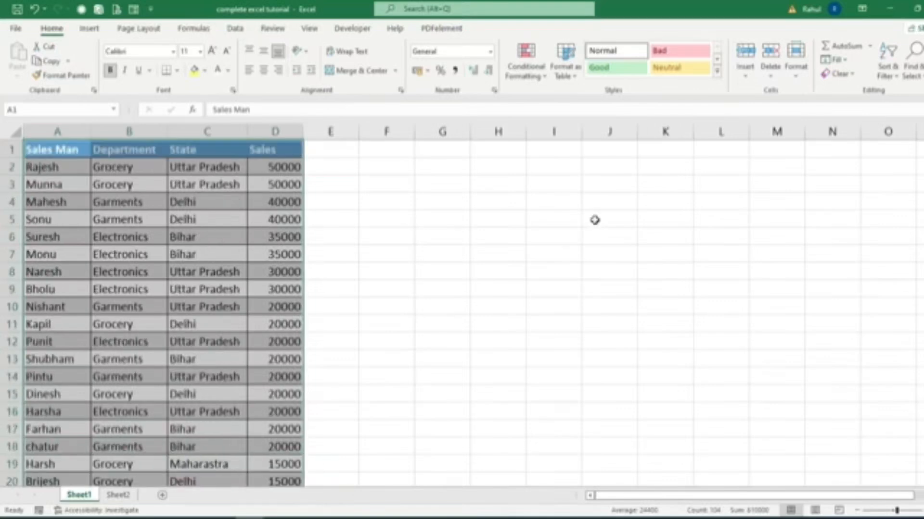
click(612, 52)
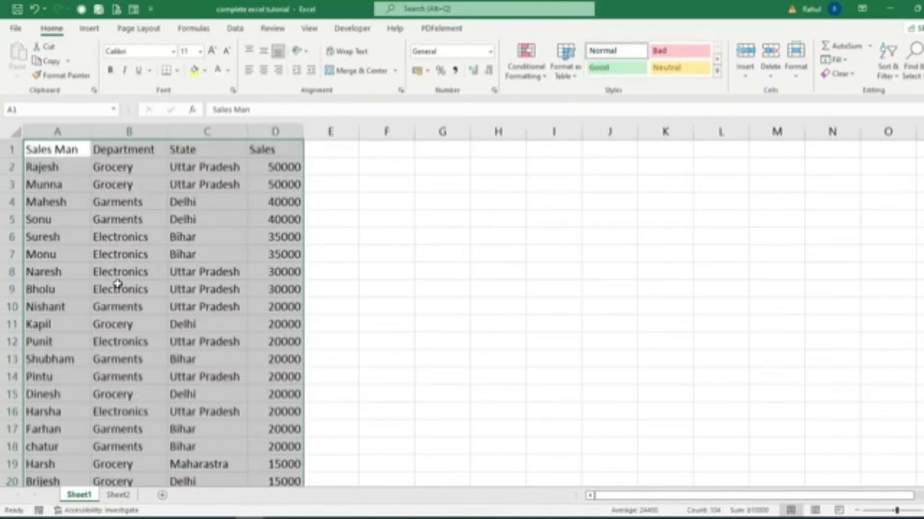
click(348, 212)
Format the header row A1:D1 as bold Agency FB, size 12, with a yellow fill.
drag(41, 149, 260, 147)
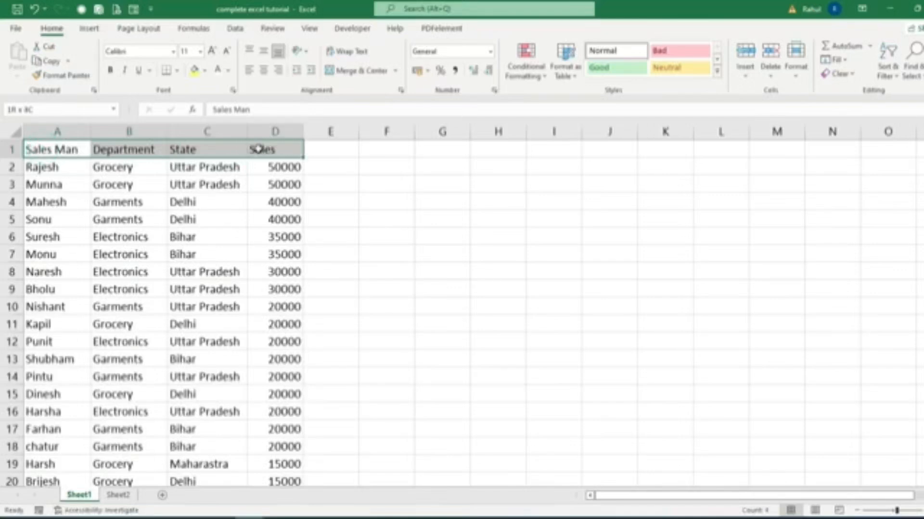
click(175, 51)
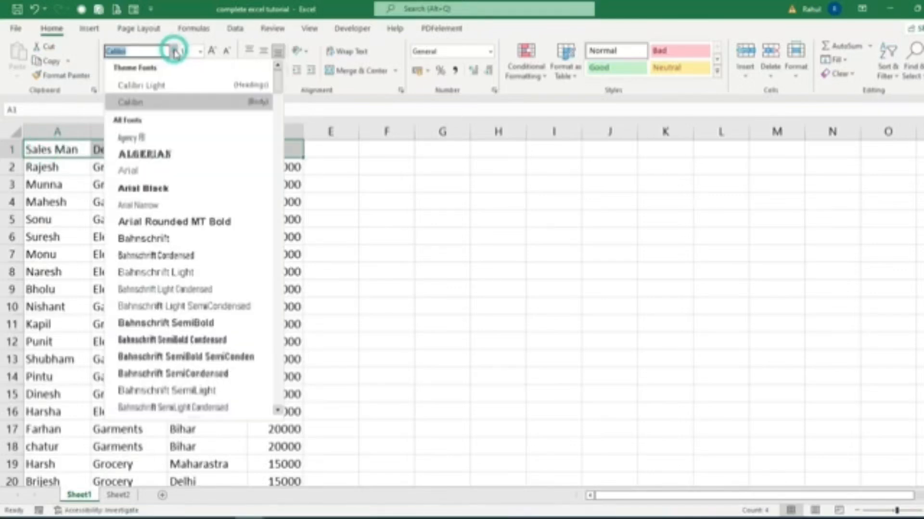
click(127, 134)
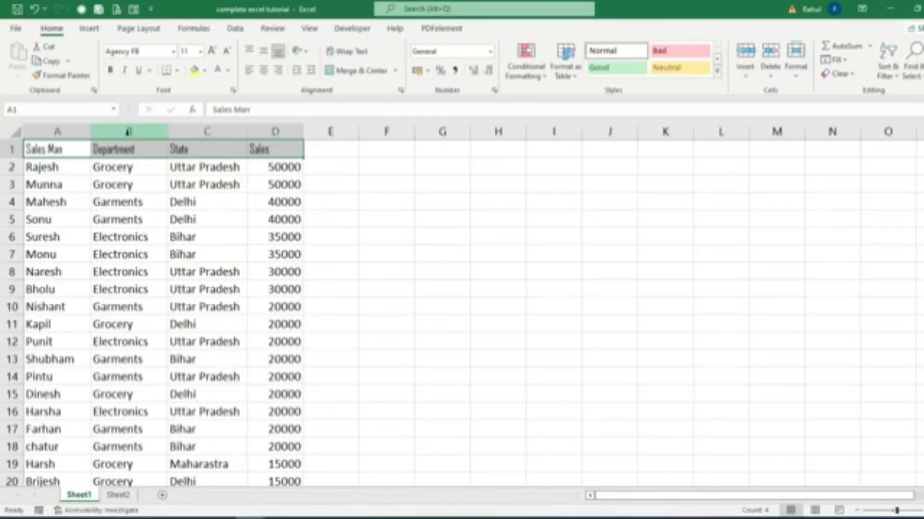
click(210, 52)
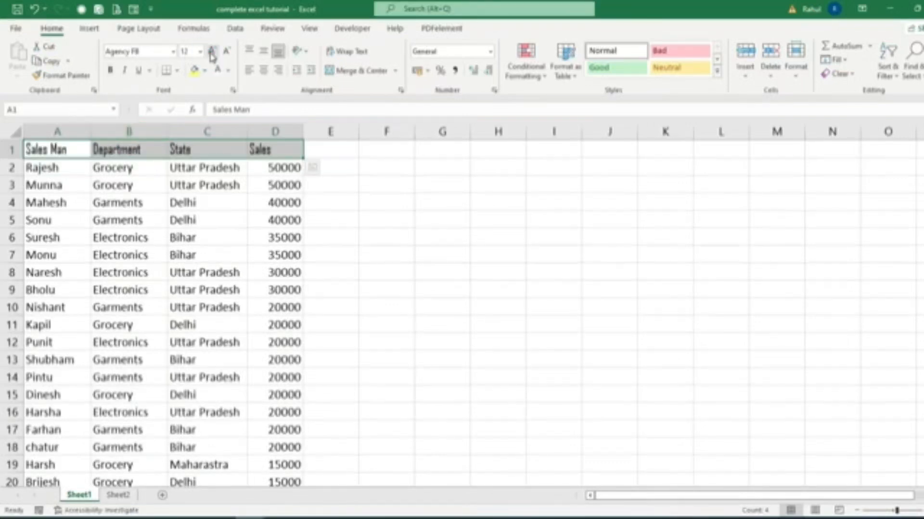
click(110, 72)
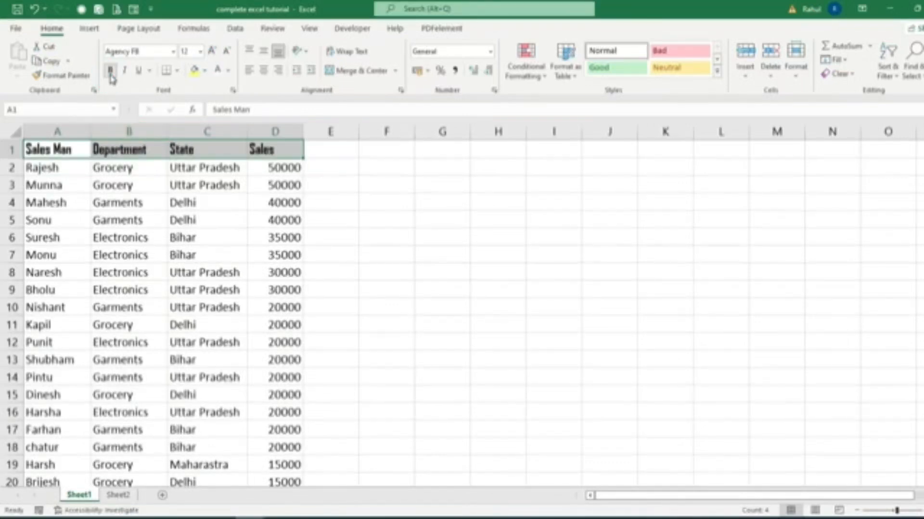
click(195, 72)
click(331, 254)
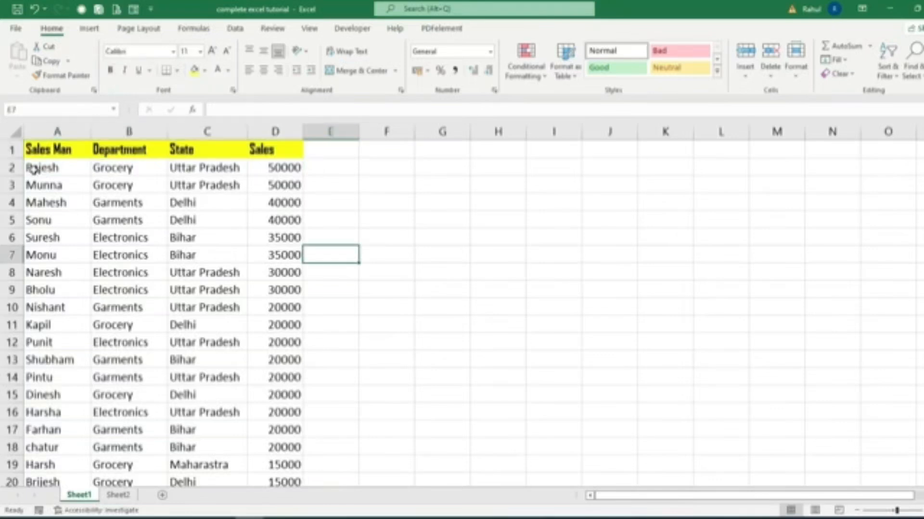
Copy the formatting of header cell A1 onto the first data row, A2:D2, with Format Painter.
drag(35, 168, 286, 167)
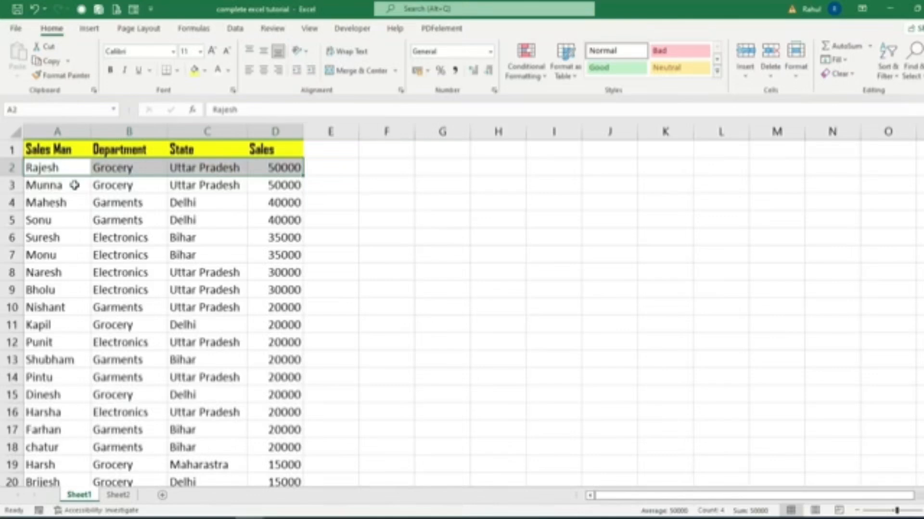
click(58, 150)
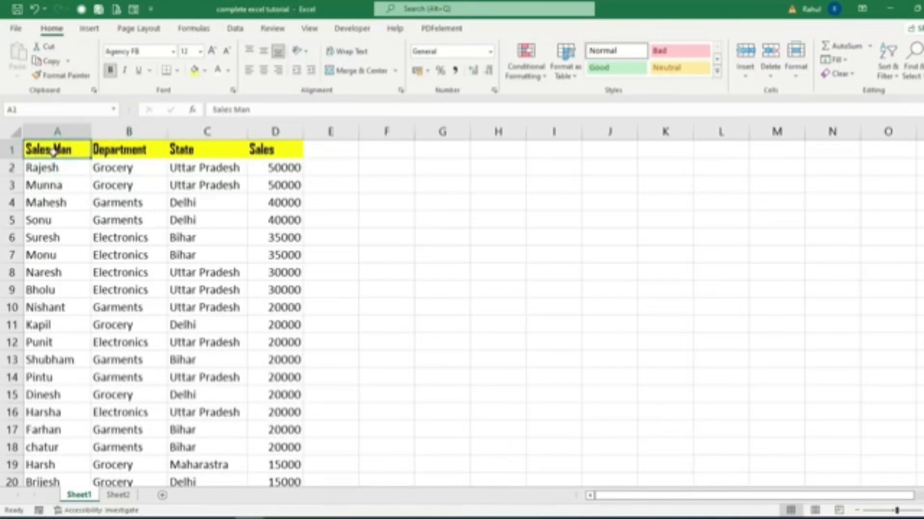
click(62, 75)
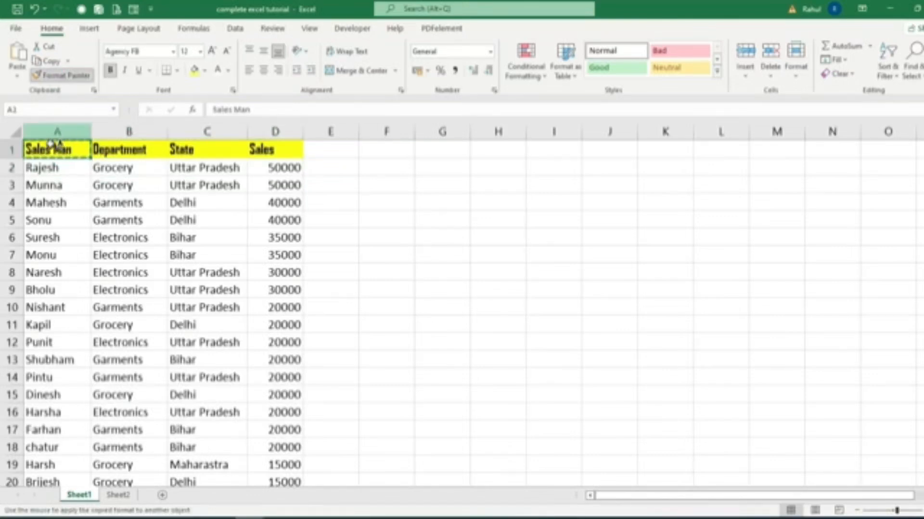
drag(62, 168, 256, 170)
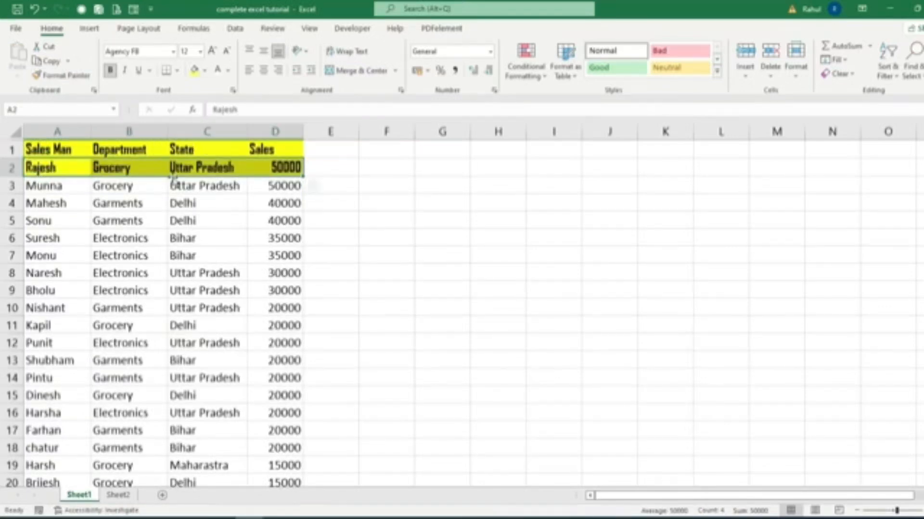
Fill row 2 of the data with light grey and copy its formatting to all rows below with Format Painter.
click(204, 71)
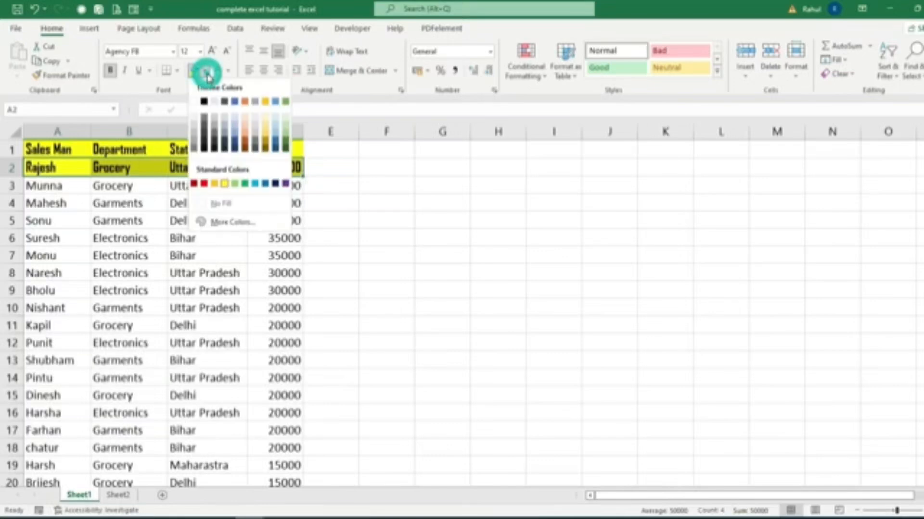
click(255, 121)
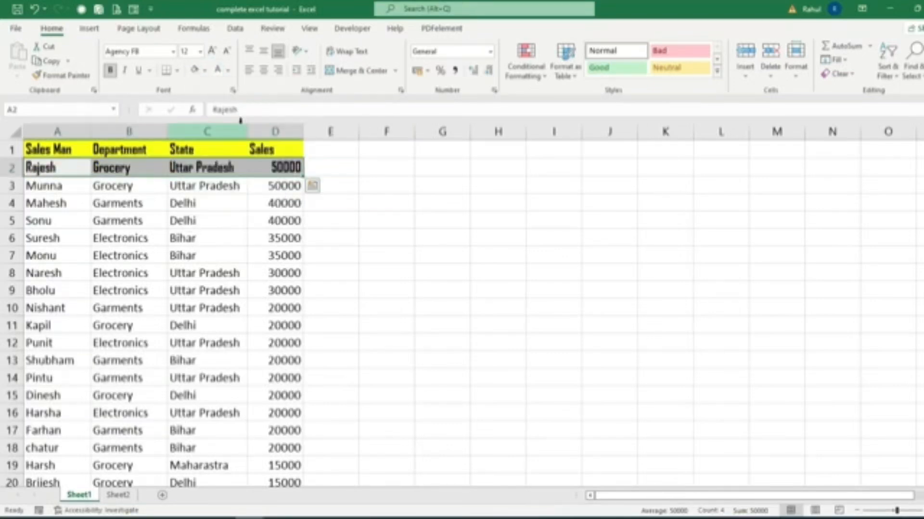
click(61, 75)
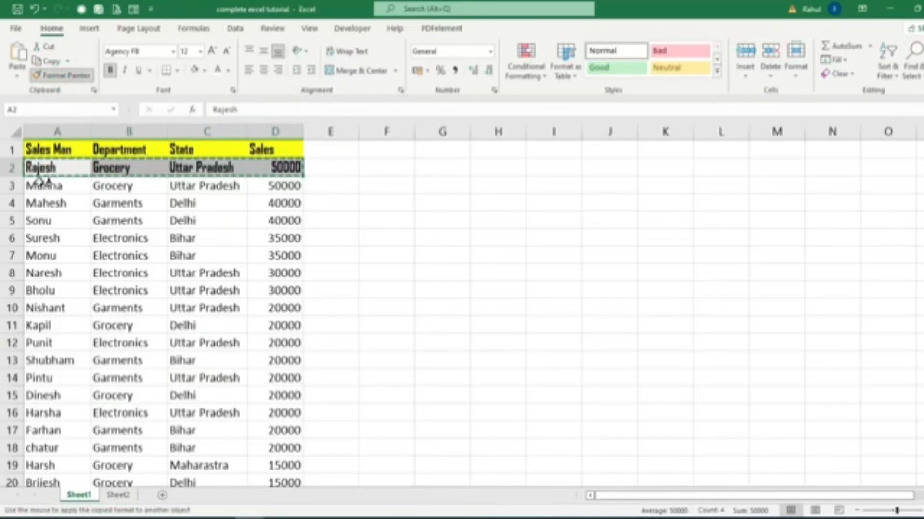
mouse_move(41, 185)
mouse_down()
mouse_move(226, 182)
mouse_move(250, 420)
mouse_move(279, 495)
mouse_move(284, 447)
mouse_up()
scroll(386, 349, up, 3)
click(363, 332)
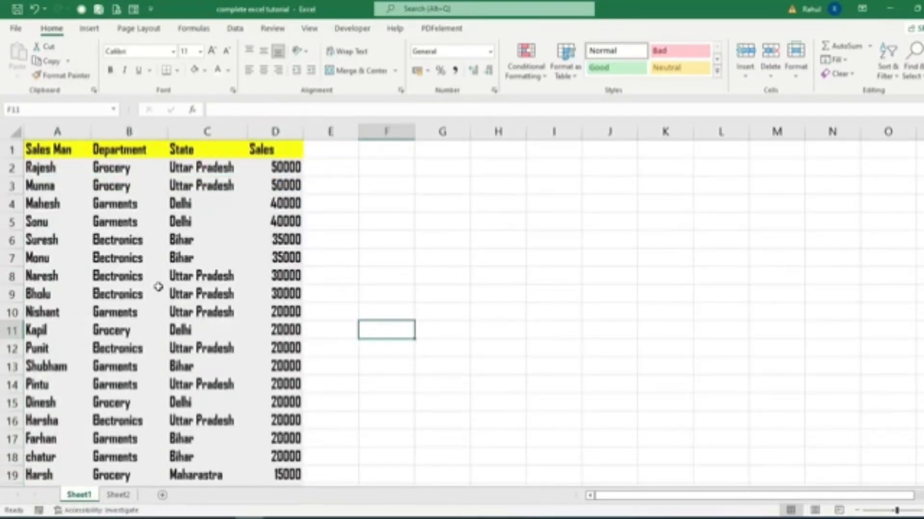
Remove bold from A2:D2 and copy that row's formatting to A3:D26 with Format Painter.
drag(52, 168, 268, 172)
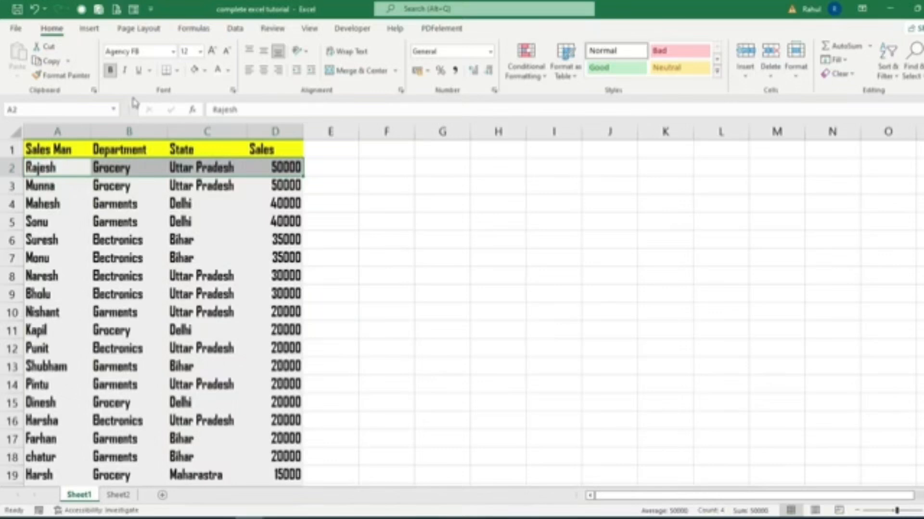
click(110, 70)
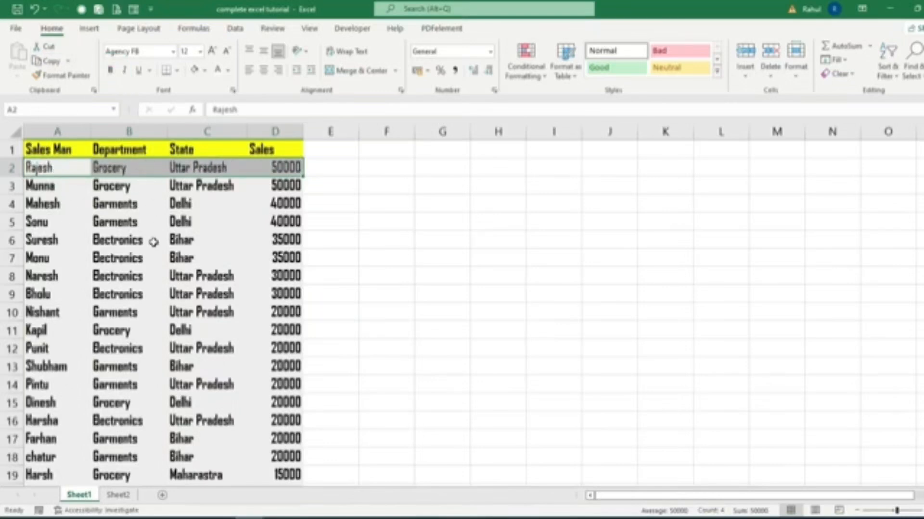
click(79, 79)
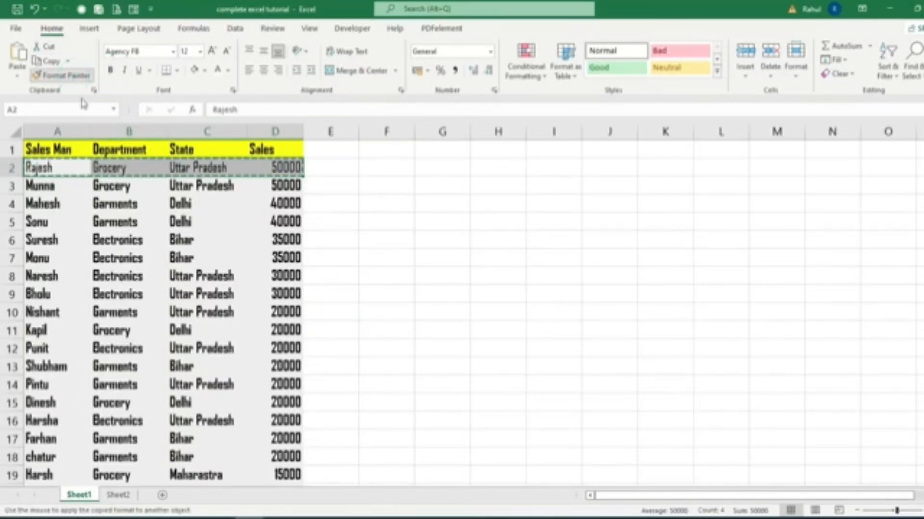
mouse_move(56, 184)
mouse_down()
mouse_move(120, 203)
mouse_move(260, 470)
mouse_move(255, 513)
mouse_move(260, 473)
mouse_up()
scroll(350, 406, up, 3)
scroll(383, 309, down, 4)
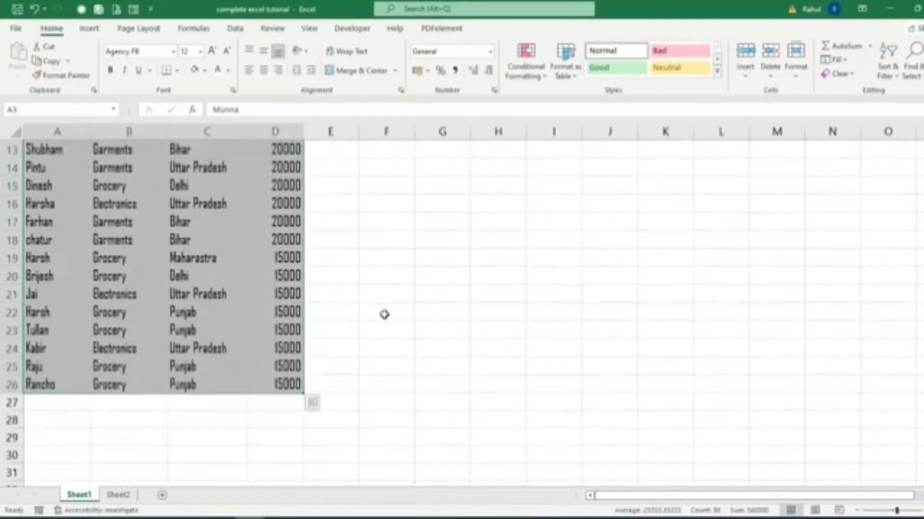
scroll(384, 314, up, 4)
click(139, 220)
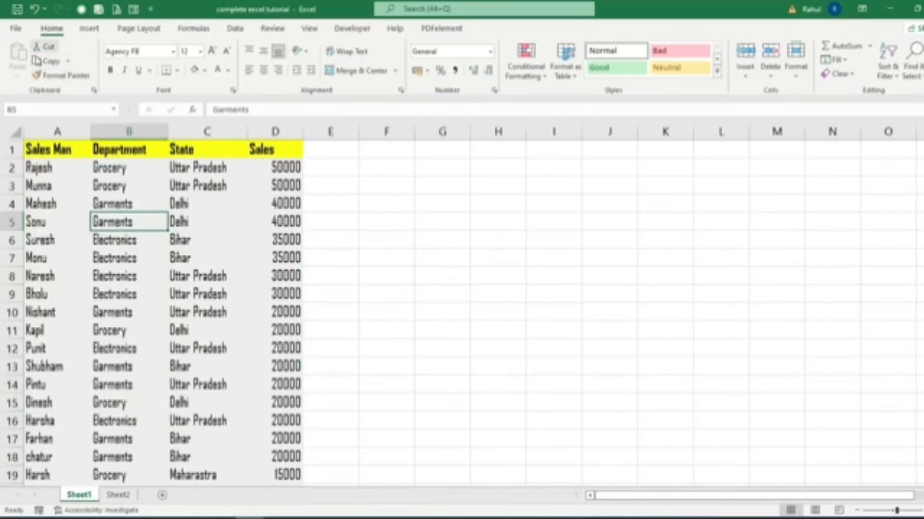
click(37, 75)
Copy the entire sales data with headers into cell A1 of a new sheet and widen its Department column.
click(39, 151)
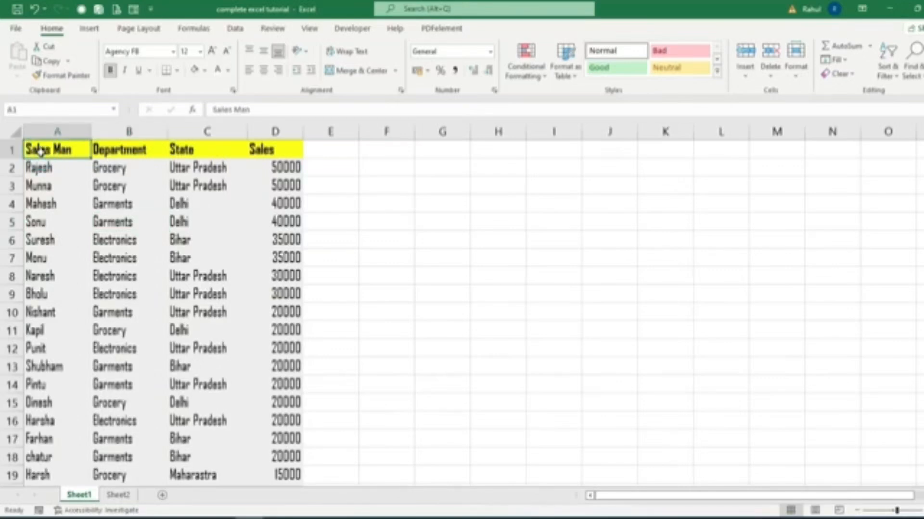
key(ctrl+shift+Down)
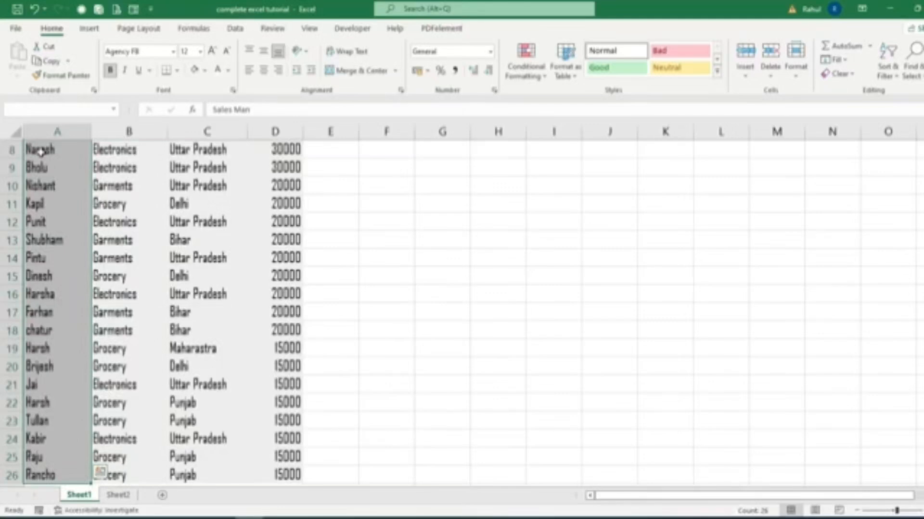
key(ctrl+shift+Right)
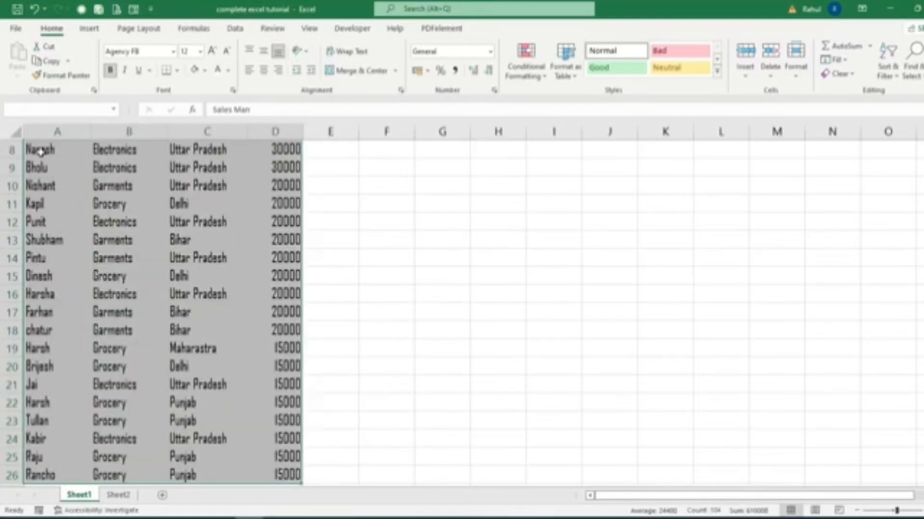
scroll(262, 224, up, 3)
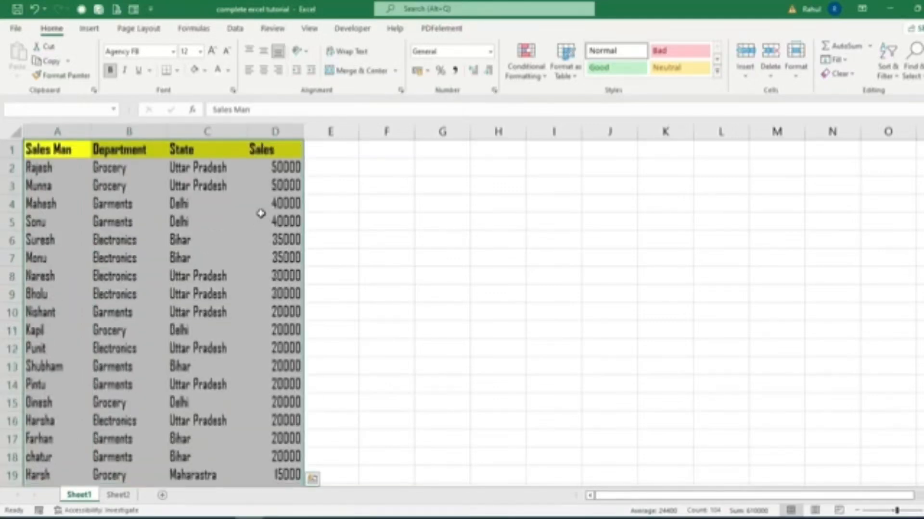
click(50, 60)
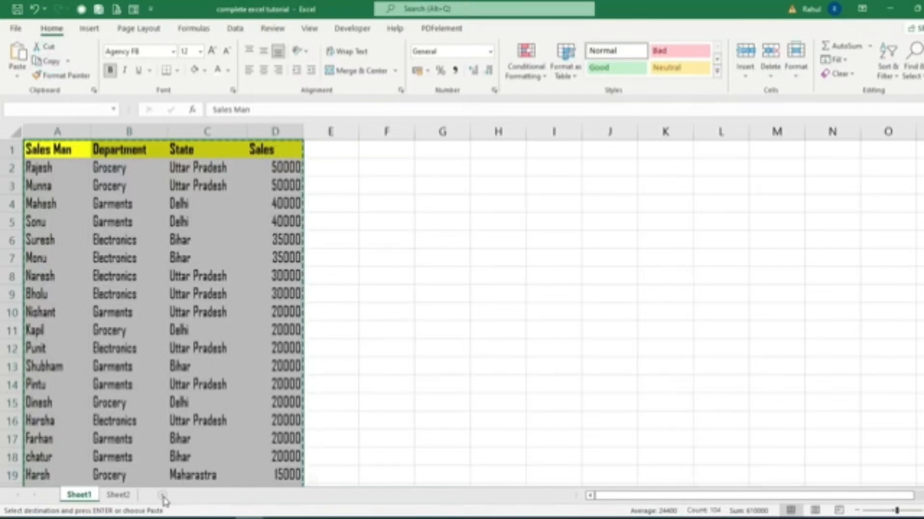
click(162, 496)
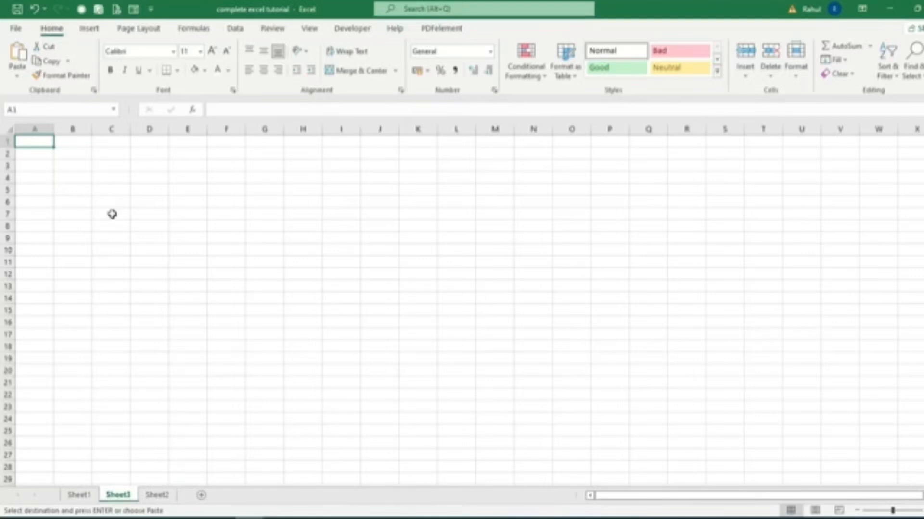
click(18, 52)
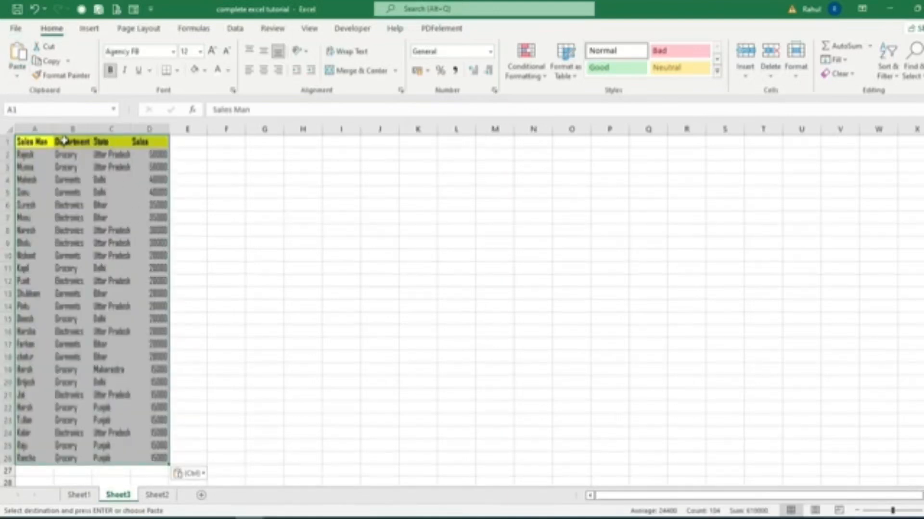
drag(93, 129, 105, 139)
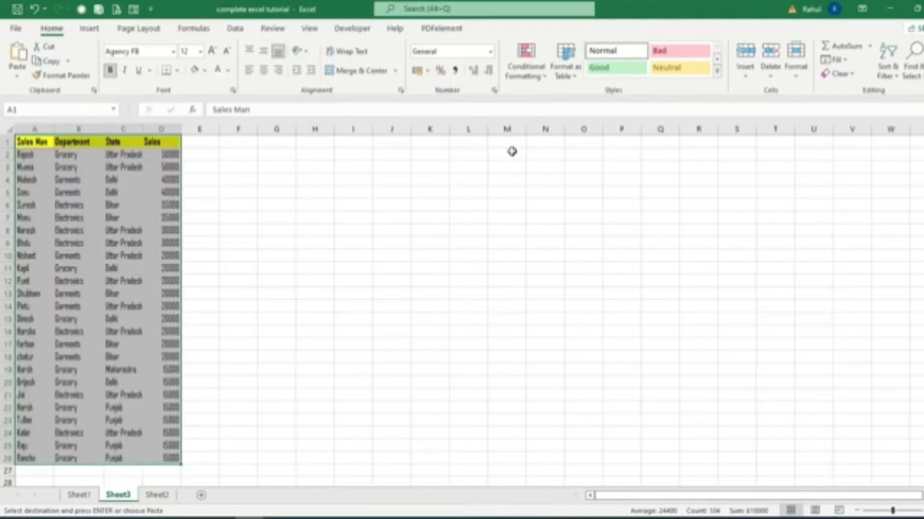
Cut the sales data on Sheet3 and paste it starting at cell K1.
click(47, 60)
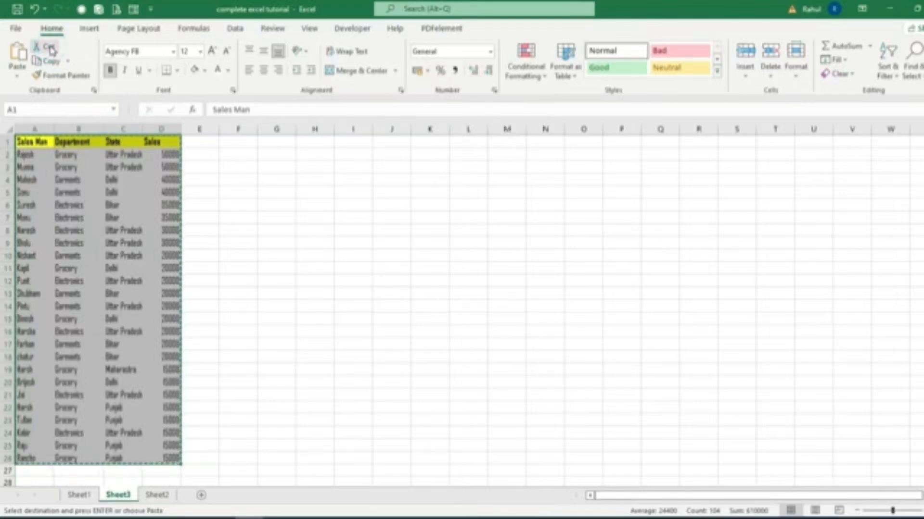
click(429, 142)
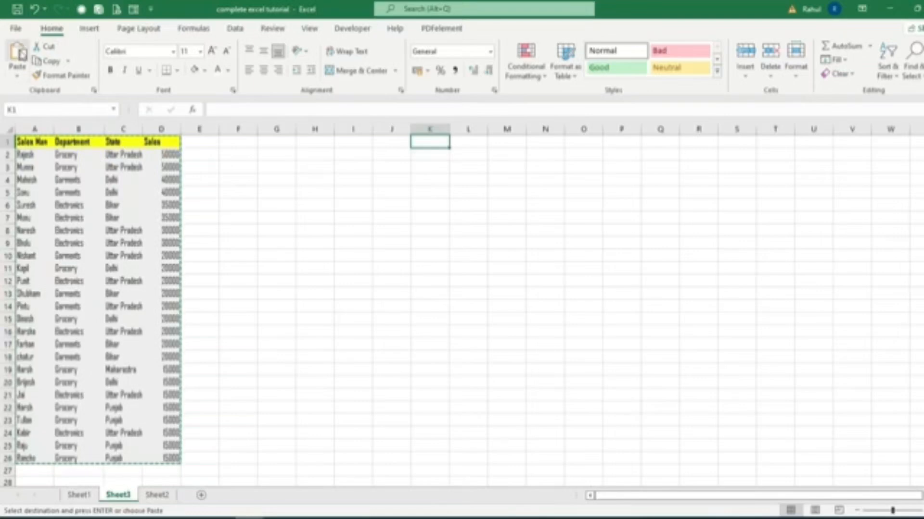
click(19, 51)
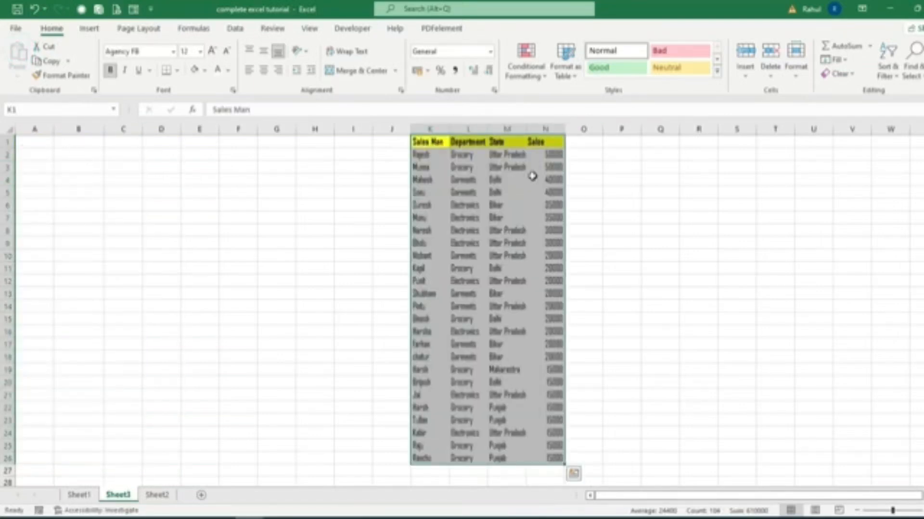
Move the sales data on Sheet3 back so that it starts at cell A1.
click(47, 50)
click(30, 141)
click(20, 57)
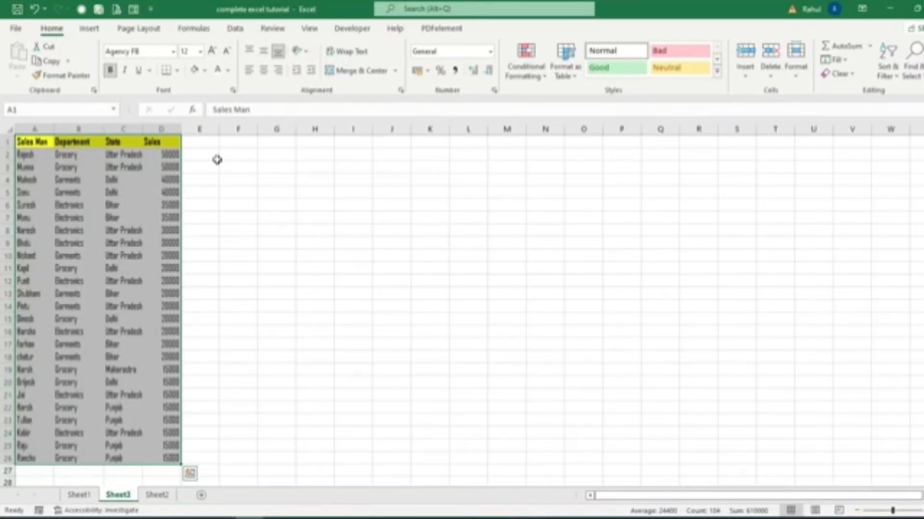
Examine the employee sales data on Sheet2 across its columns from Emp ID to Sales.
click(90, 30)
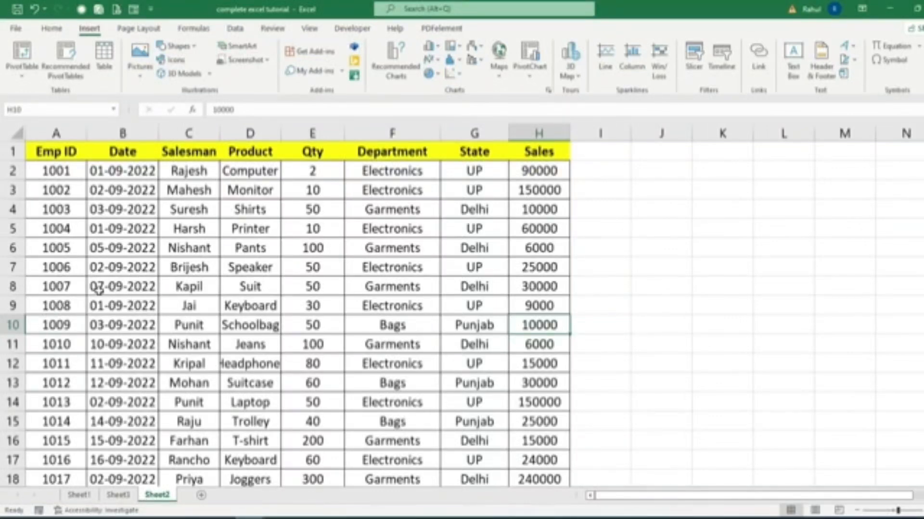
click(104, 176)
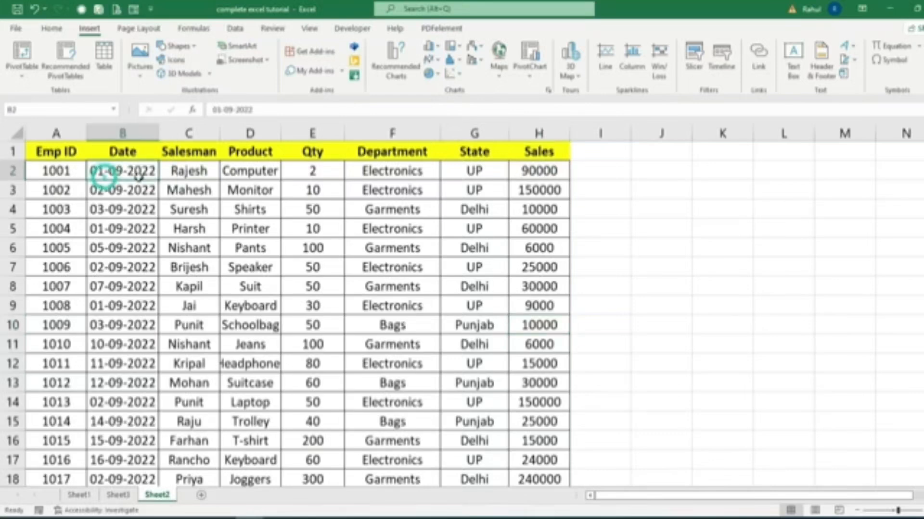
click(168, 179)
click(266, 182)
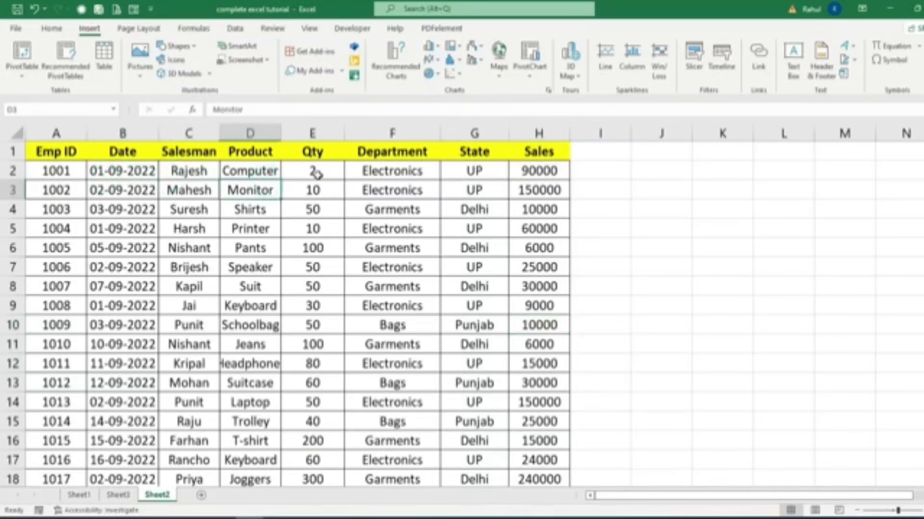
click(315, 175)
click(391, 179)
click(461, 174)
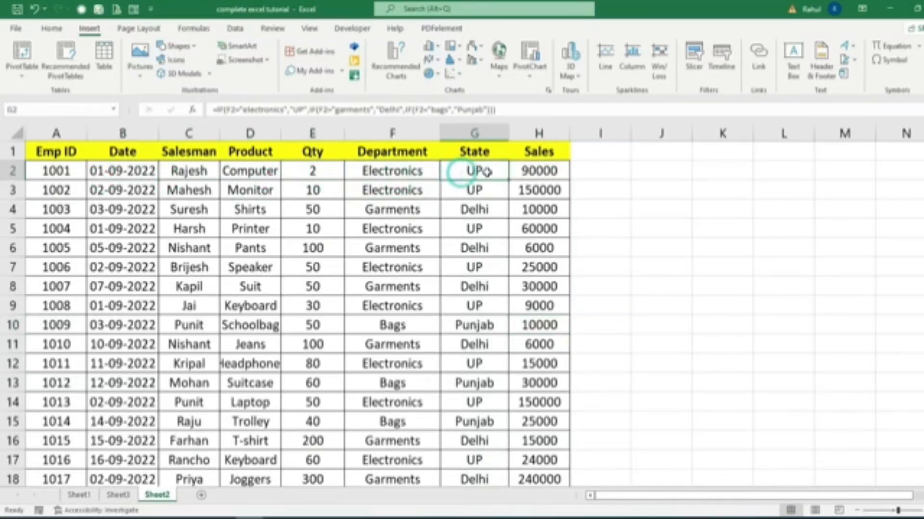
click(522, 170)
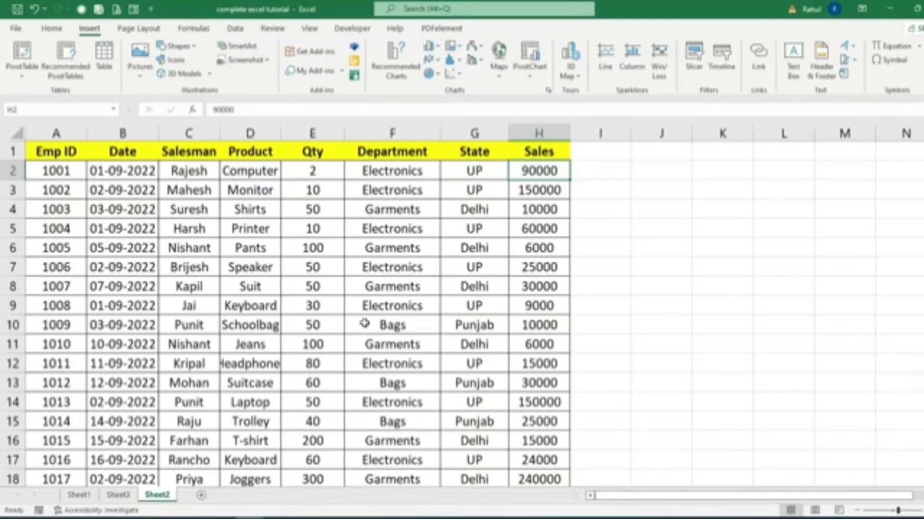
click(52, 174)
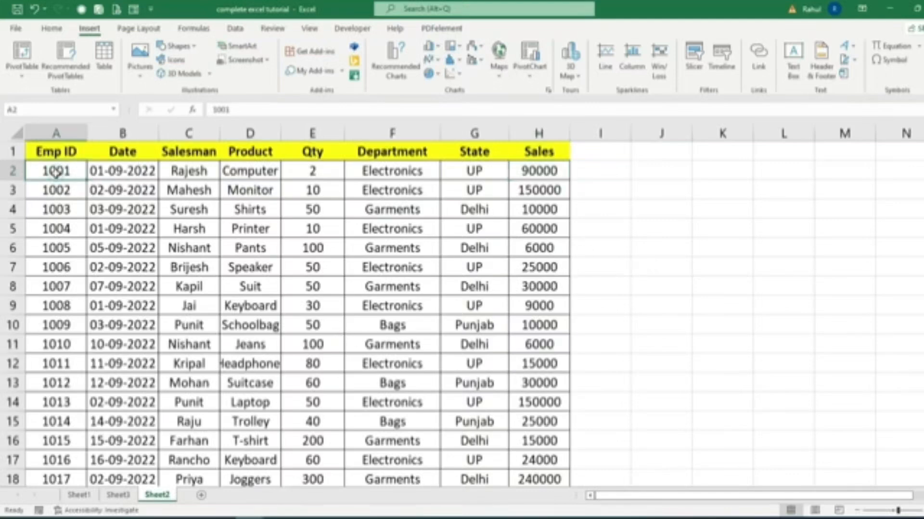
click(405, 175)
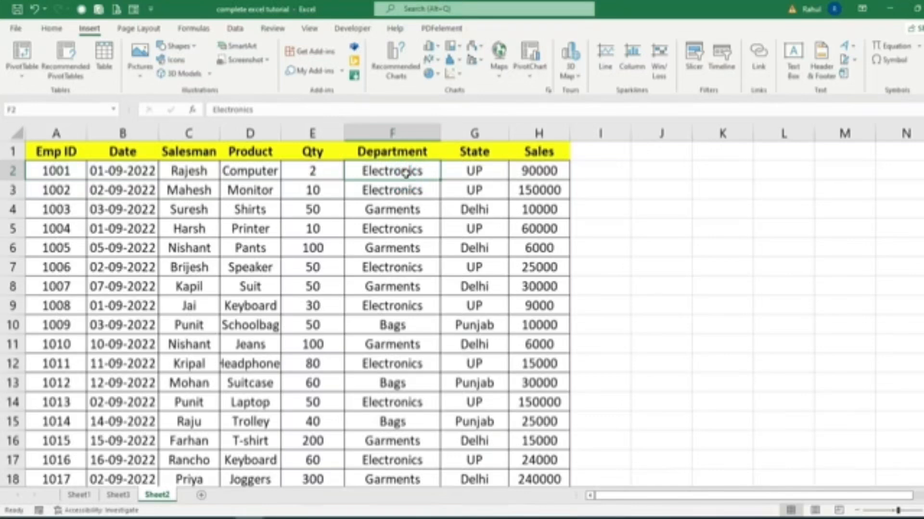
click(516, 166)
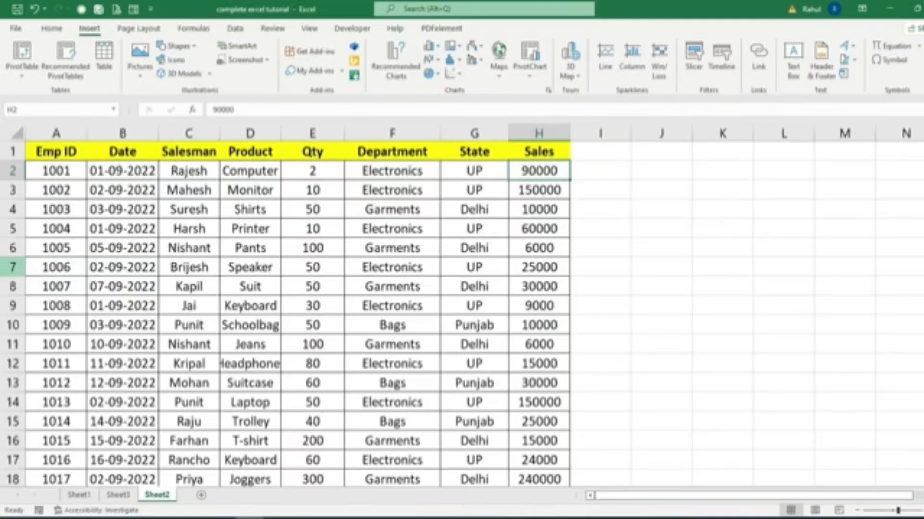
Create a PivotTable from Sheet2's data range A1:H21 on a new worksheet and dock its enlarged PivotTable Fields pane beside the grid.
click(47, 152)
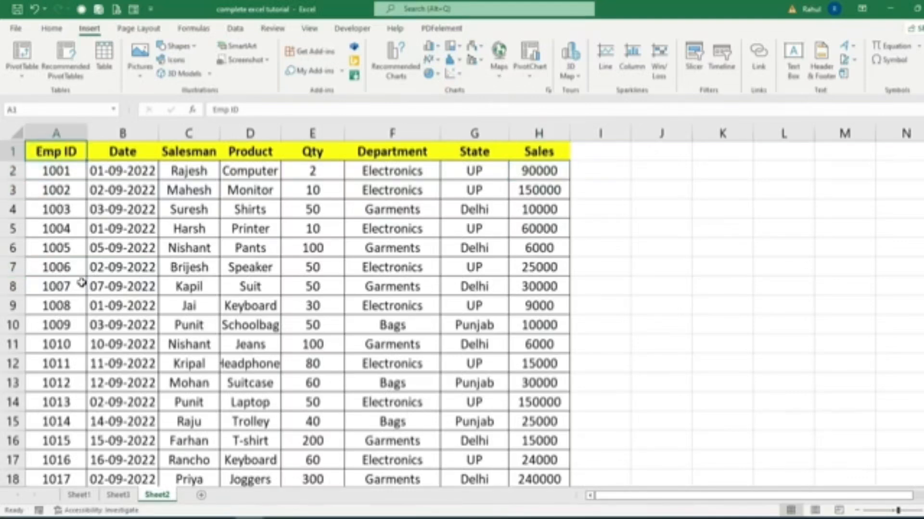
scroll(82, 282, down, 1)
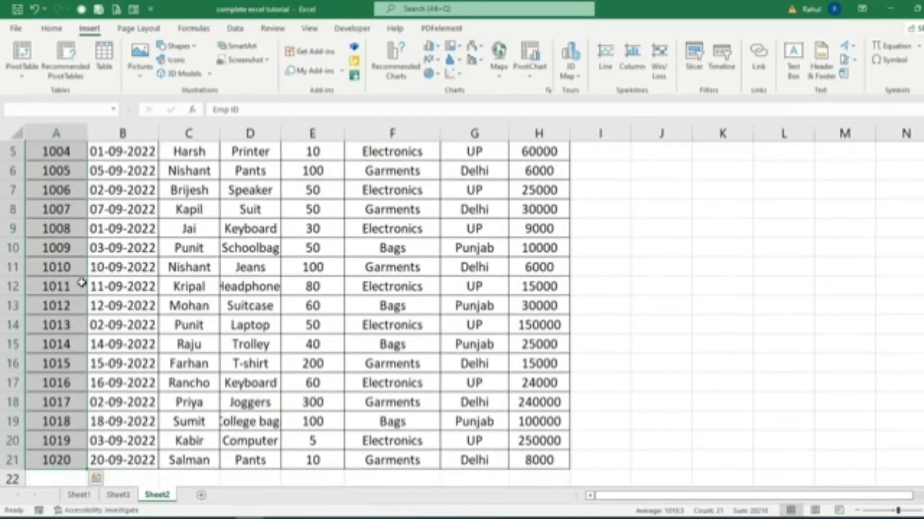
key(ctrl+a)
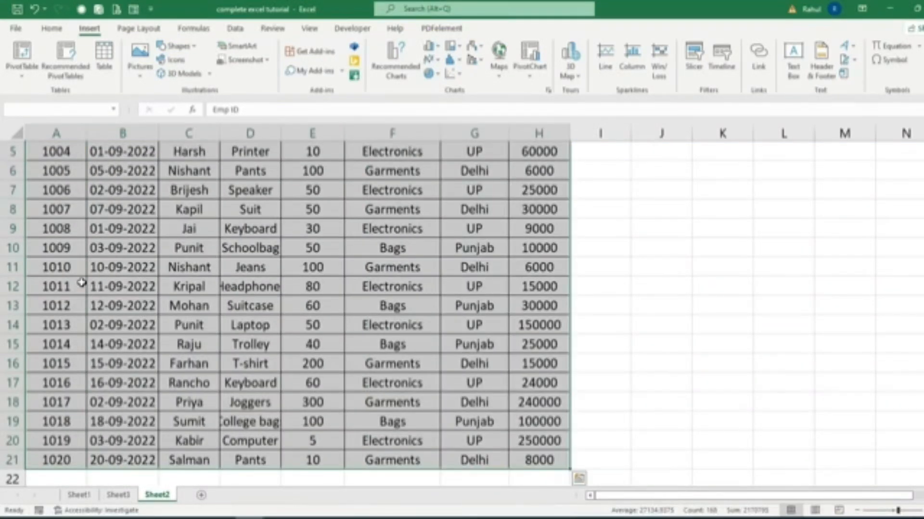
scroll(399, 323, up, 2)
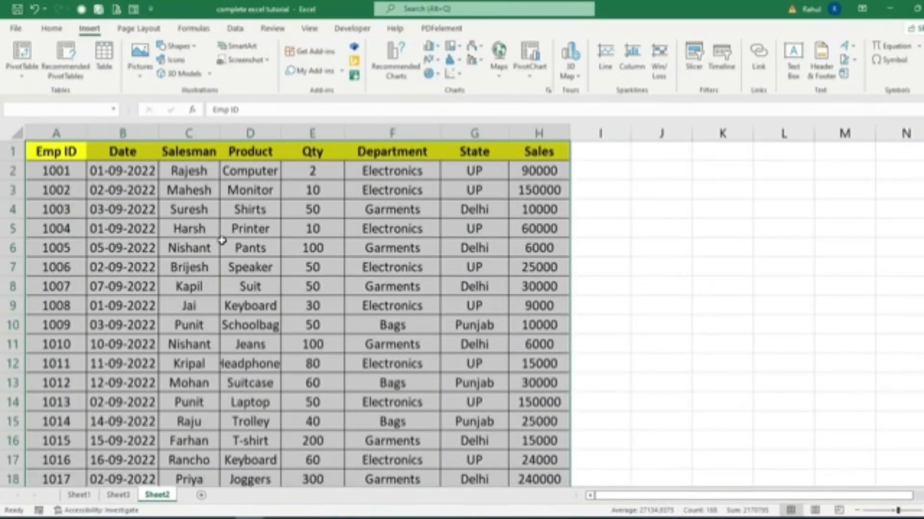
click(24, 57)
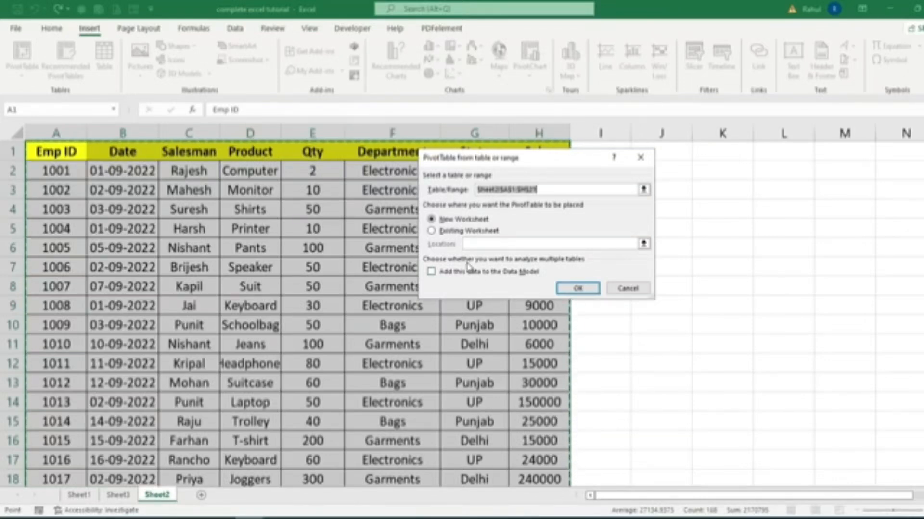
click(579, 288)
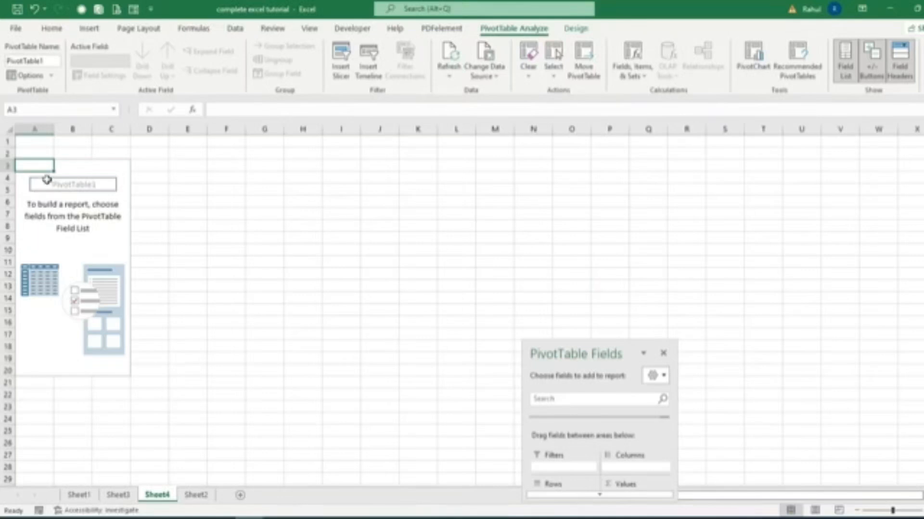
drag(589, 355, 862, 118)
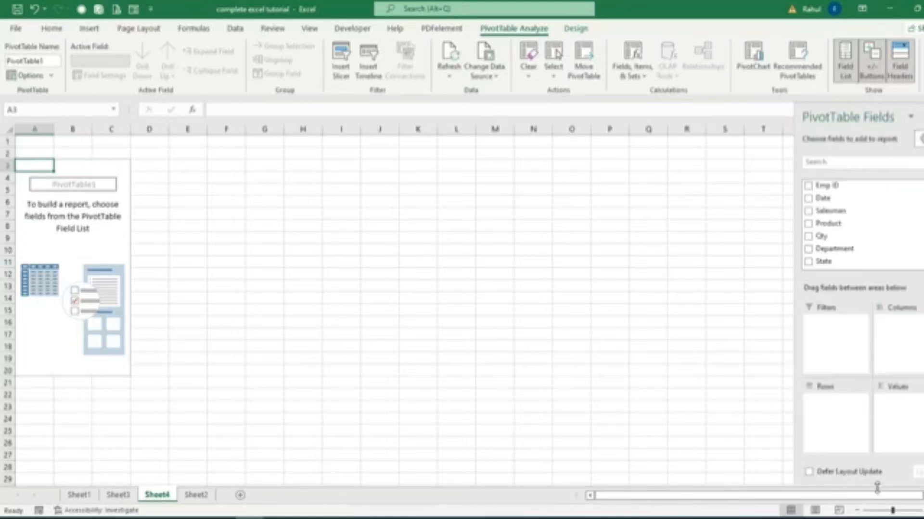
drag(877, 494, 879, 482)
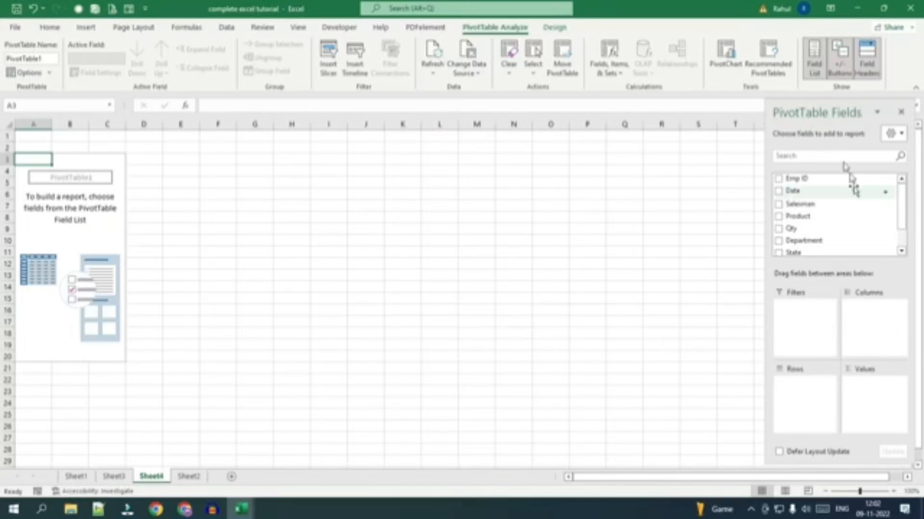
Hide the PivotTable Fields pane and display it again for the empty PivotTable.
click(902, 114)
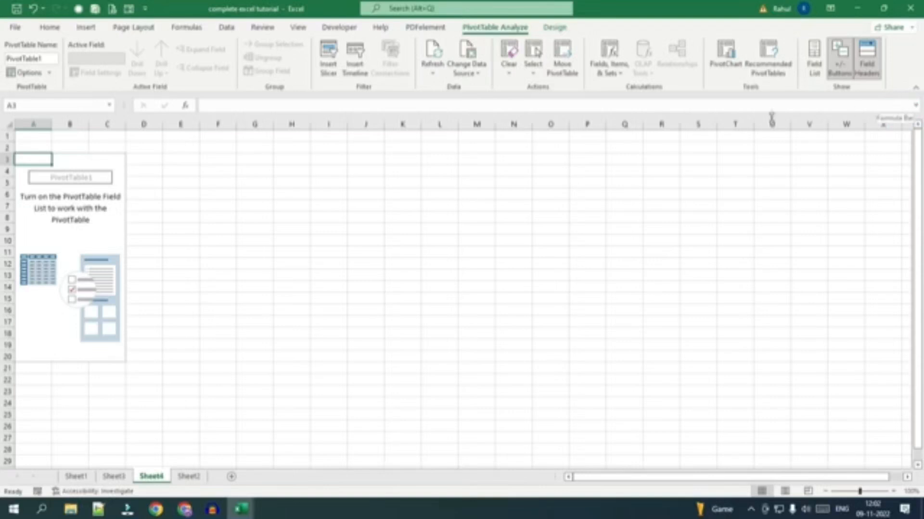
click(230, 218)
click(86, 211)
click(399, 208)
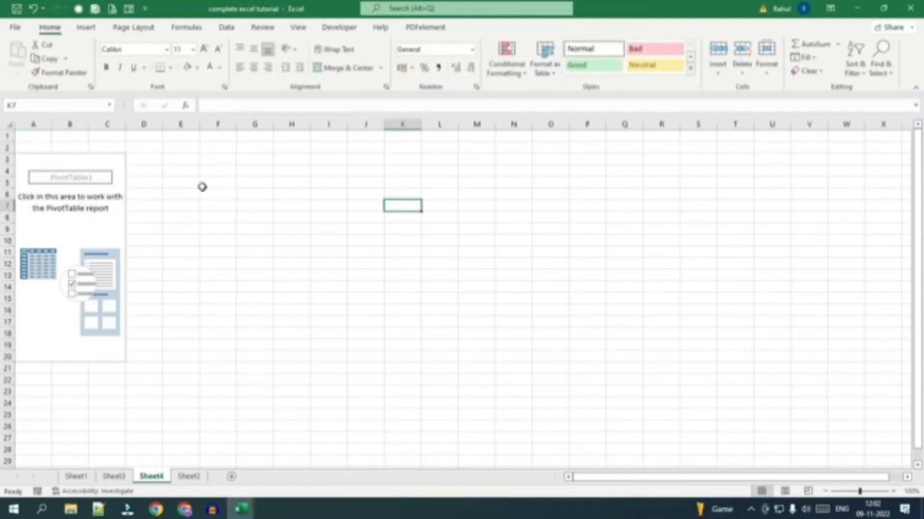
click(79, 222)
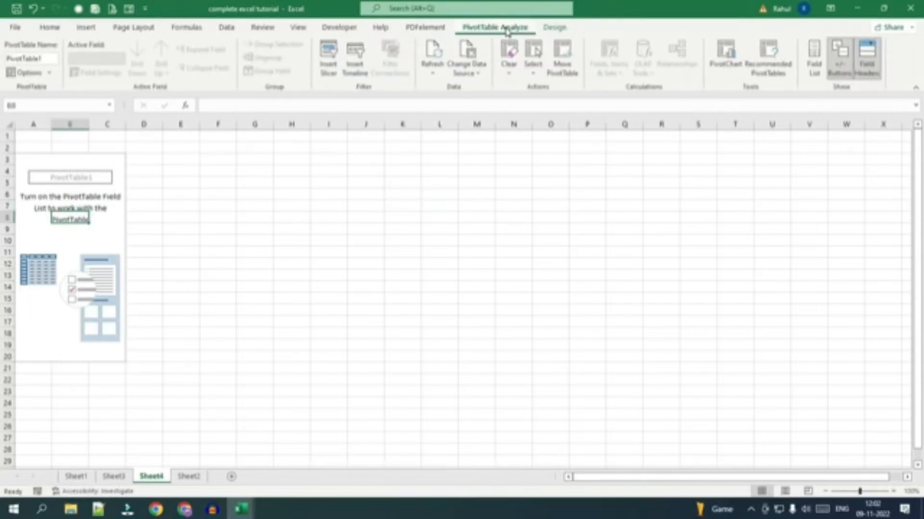
click(813, 60)
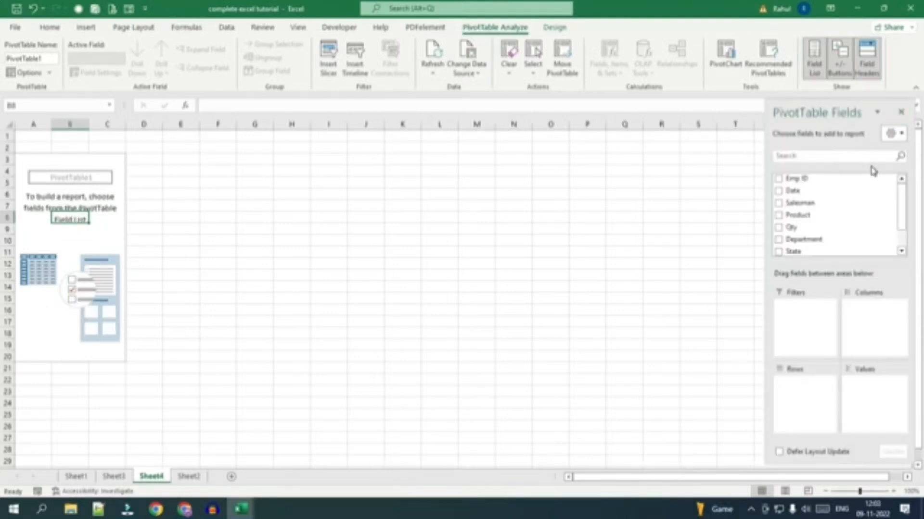
Place Emp ID in the PivotTable's rows and Product in its columns.
click(190, 478)
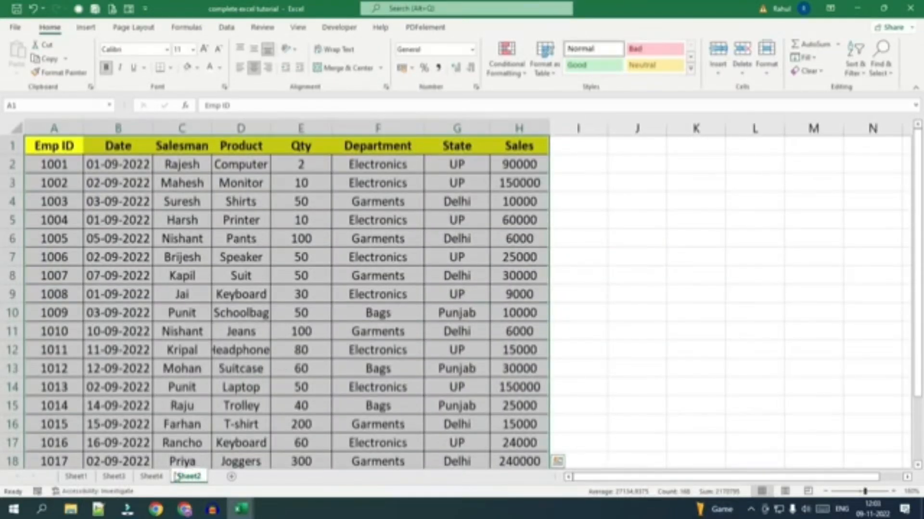
click(151, 477)
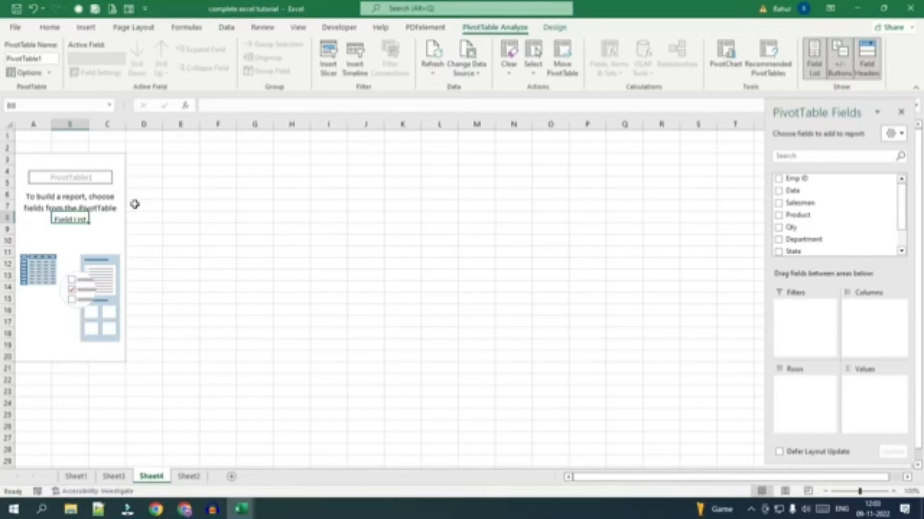
click(660, 230)
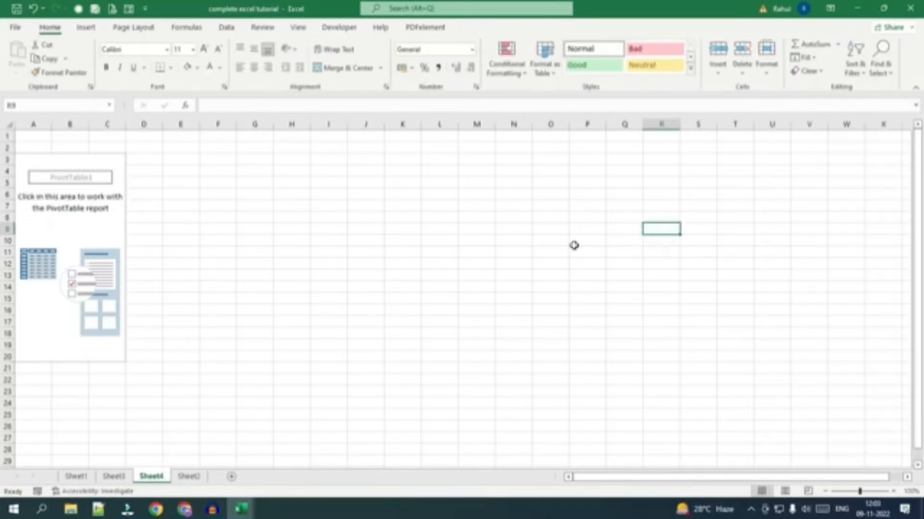
click(78, 219)
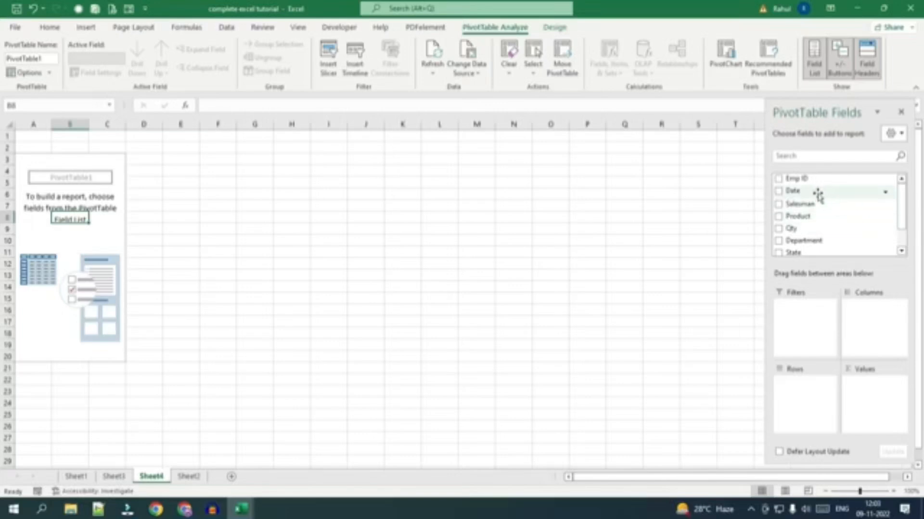
drag(802, 179, 812, 396)
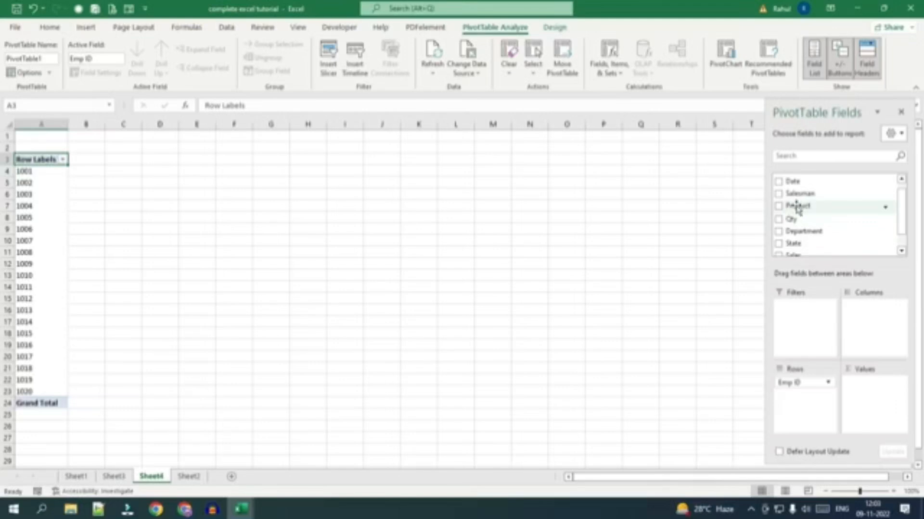
drag(797, 208, 804, 396)
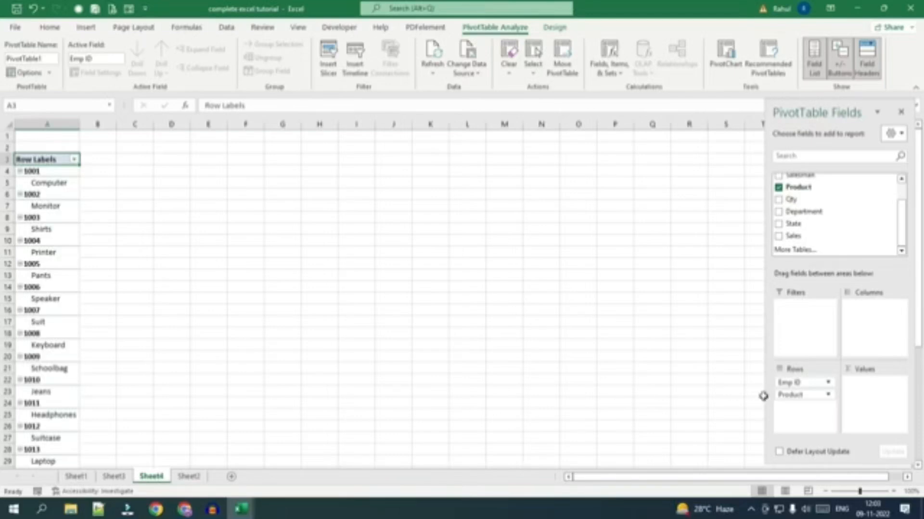
click(789, 398)
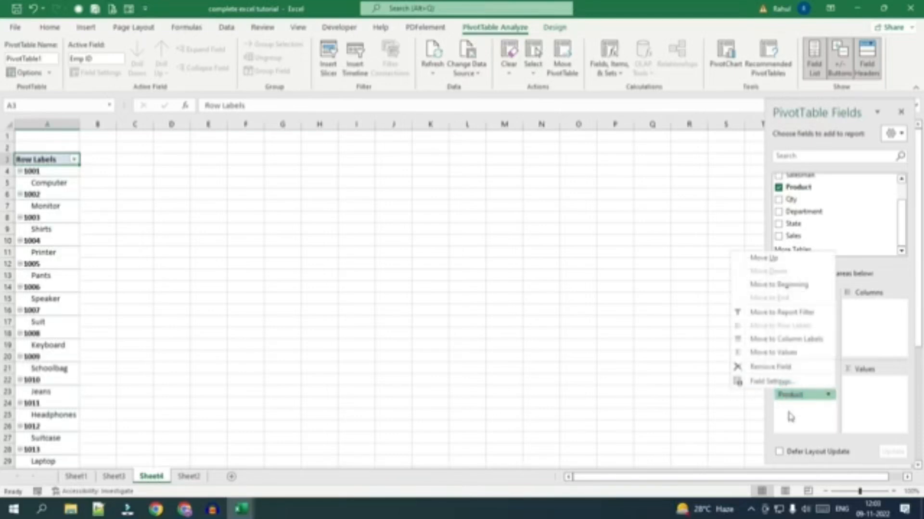
drag(806, 399, 863, 310)
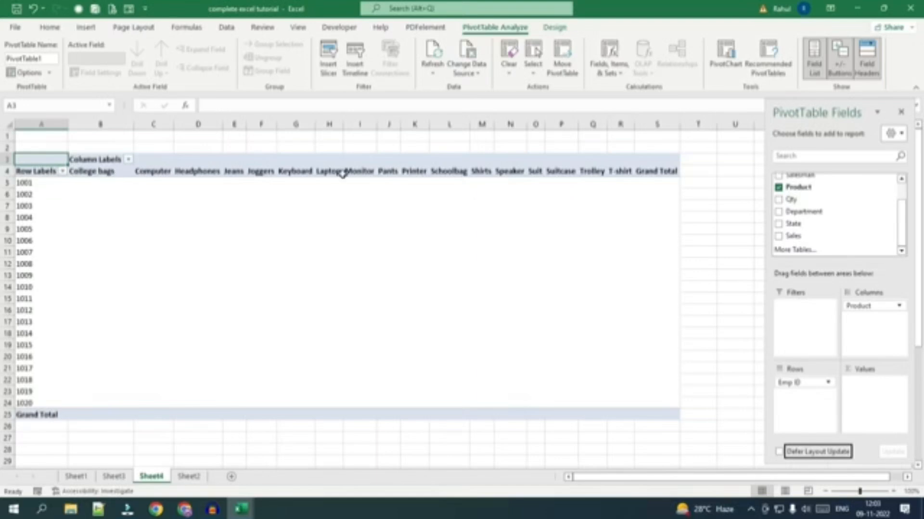
Try adding Department beneath Product in the PivotTable's columns, and undo that addition.
click(113, 477)
click(190, 476)
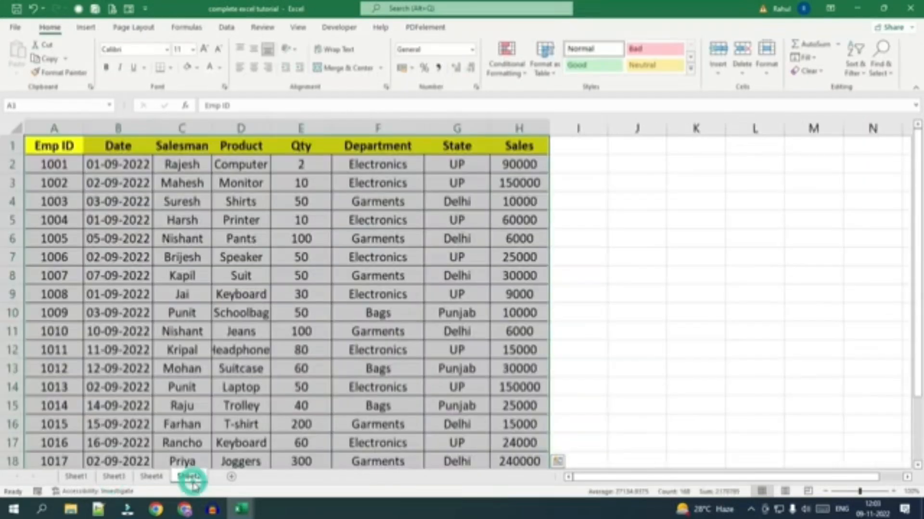
click(151, 476)
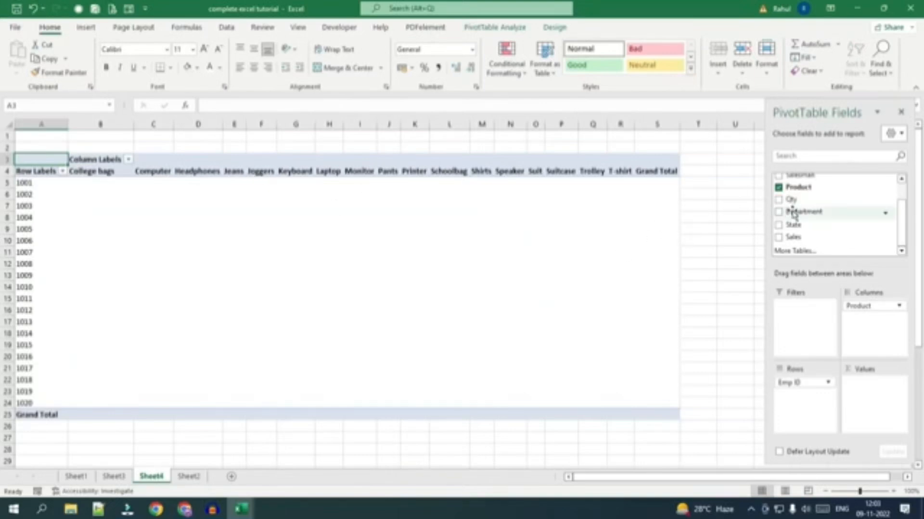
drag(793, 214, 864, 318)
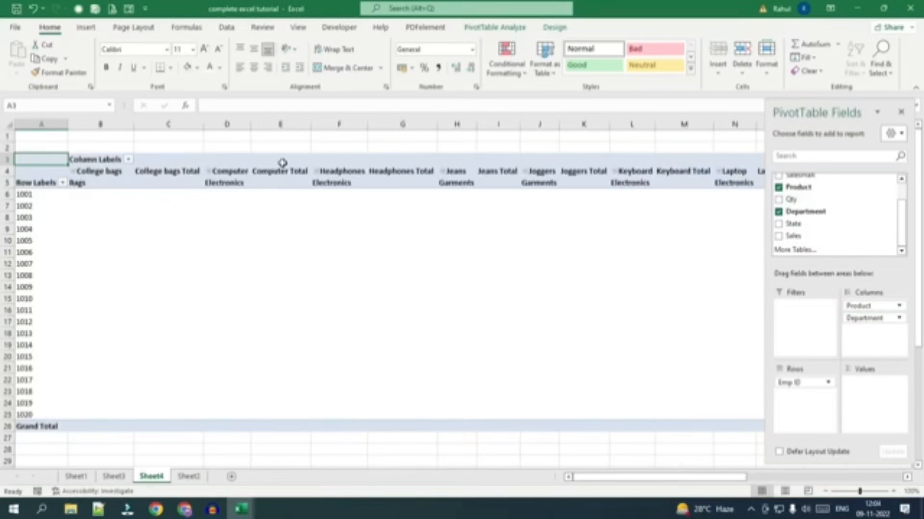
key(ctrl+z)
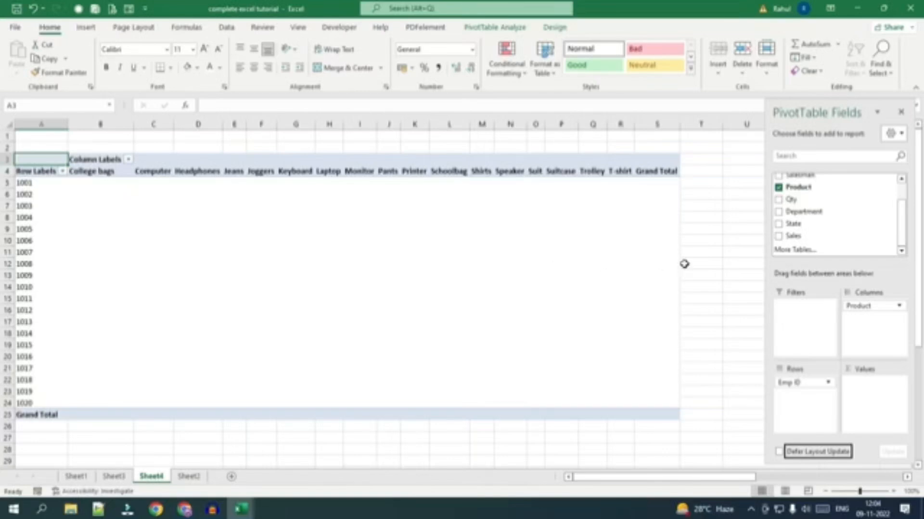
Add Sales to the PivotTable's values as a sum and select the College bags amount for Emp ID 1018.
drag(789, 243, 866, 396)
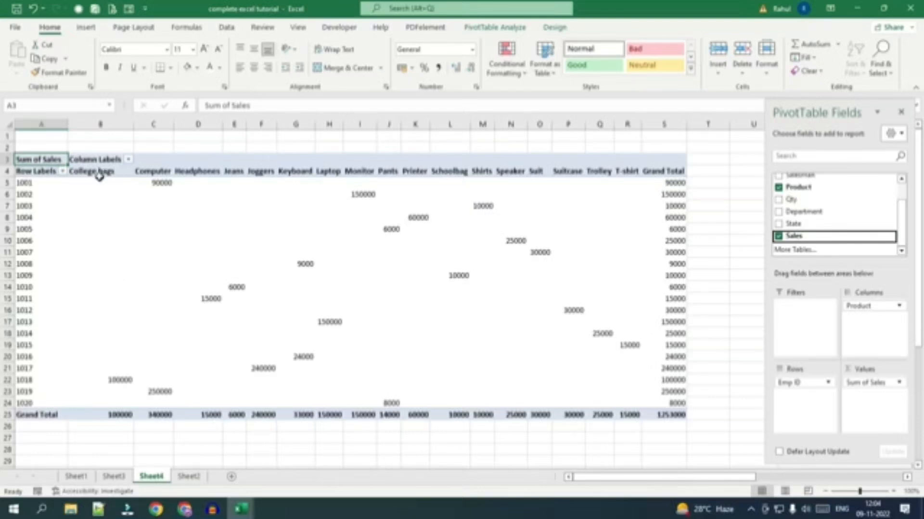
drag(108, 336, 106, 404)
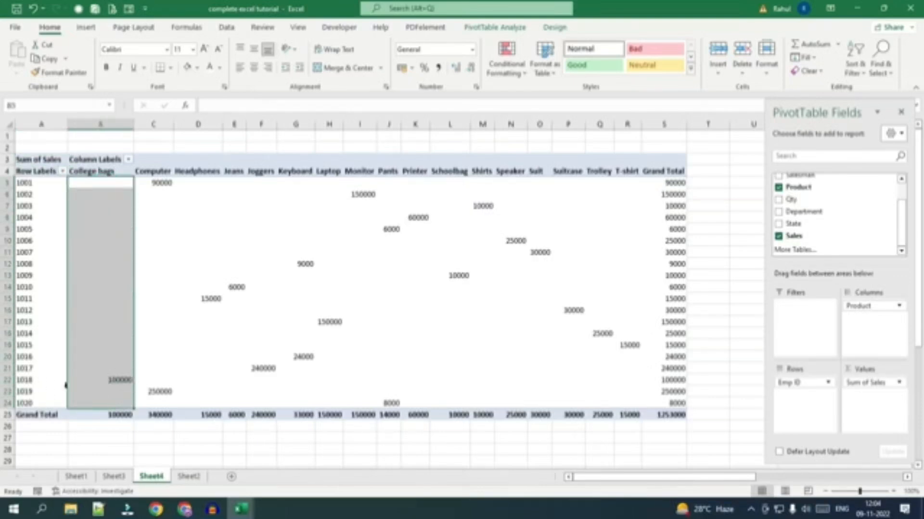
click(116, 381)
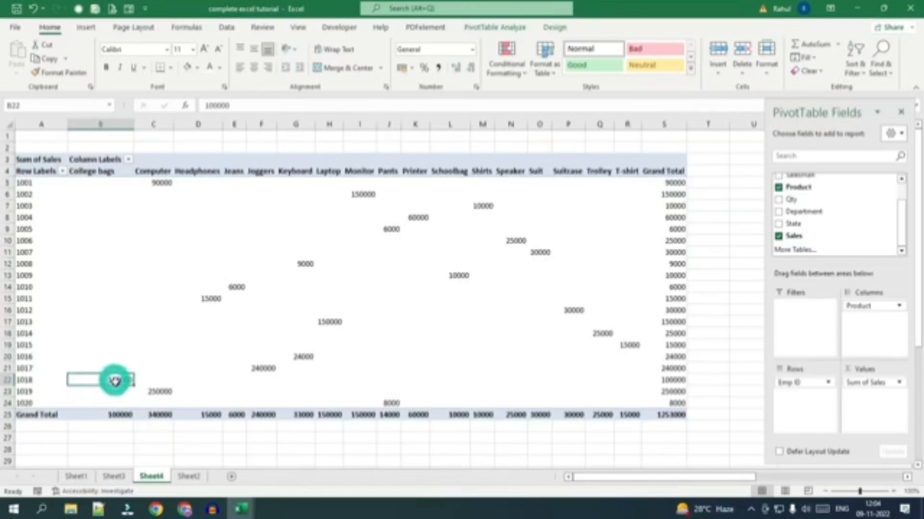
Examine the PivotTable's Computer column and the sales rows of Emp IDs 1001 and 1019.
click(156, 171)
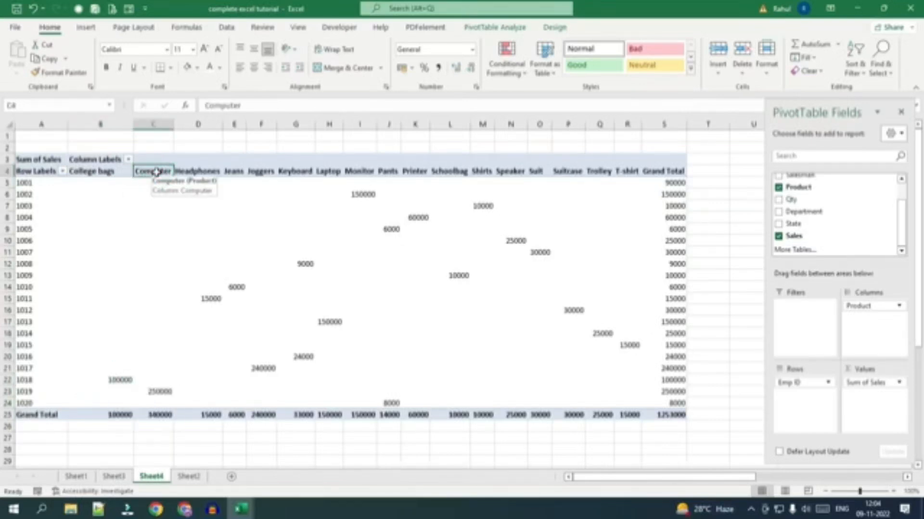
click(24, 184)
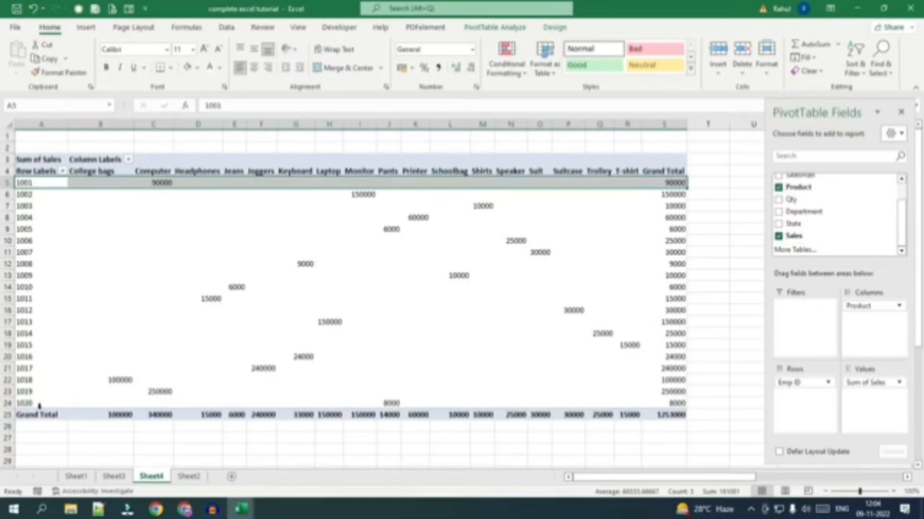
click(24, 392)
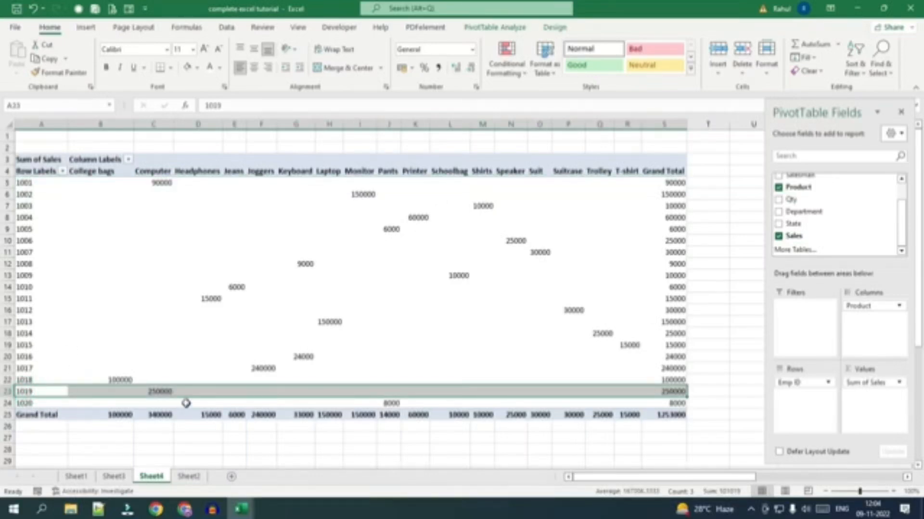
mouse_move(187, 400)
Replace Product with Department in the PivotTable's columns, and select the Bags total and the overall grand total.
drag(867, 310, 843, 329)
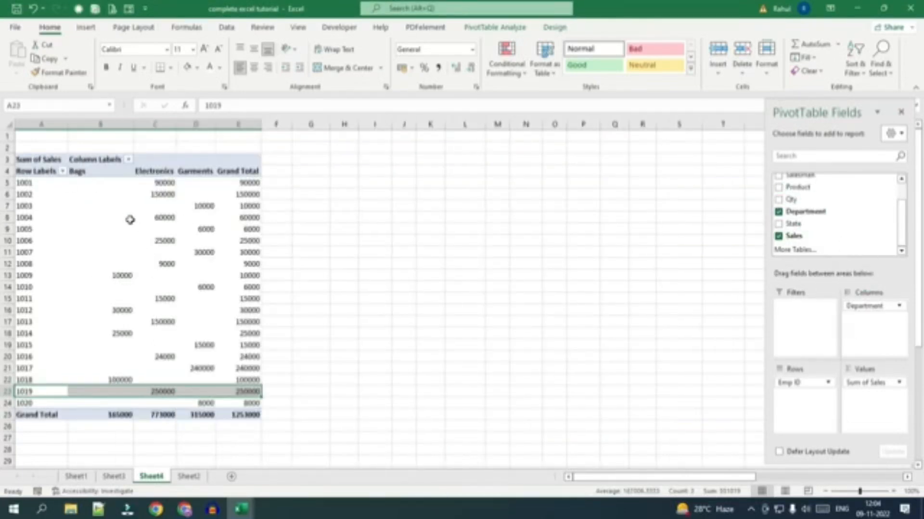
click(80, 173)
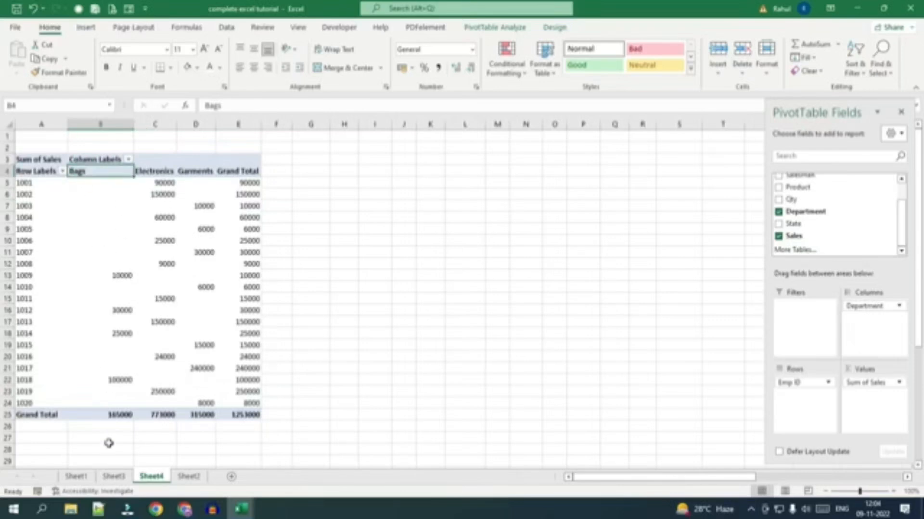
click(105, 416)
mouse_move(120, 414)
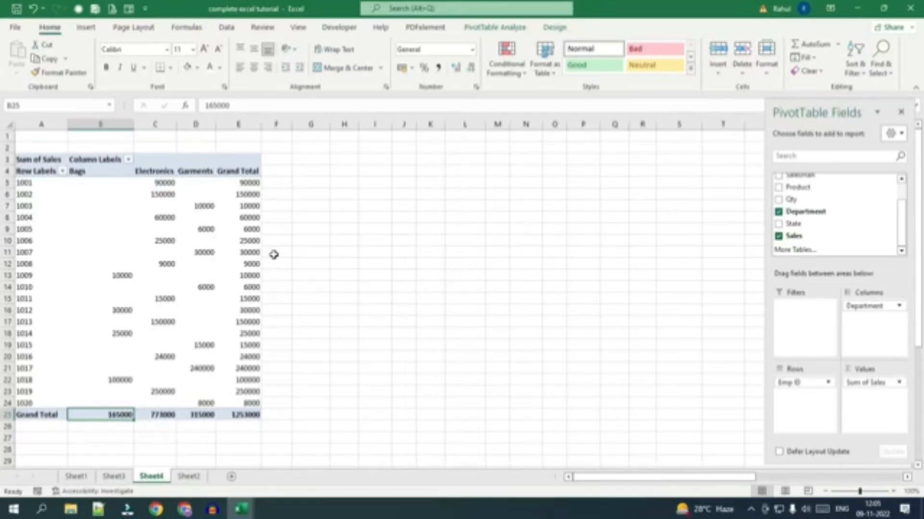
click(237, 414)
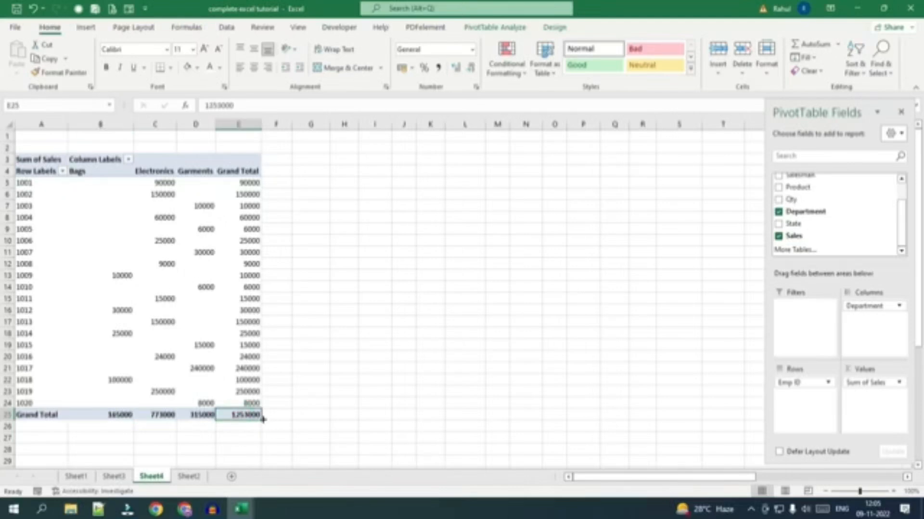
Check the source sales data on Sheet2 and return to the PivotTable on Sheet4.
click(189, 476)
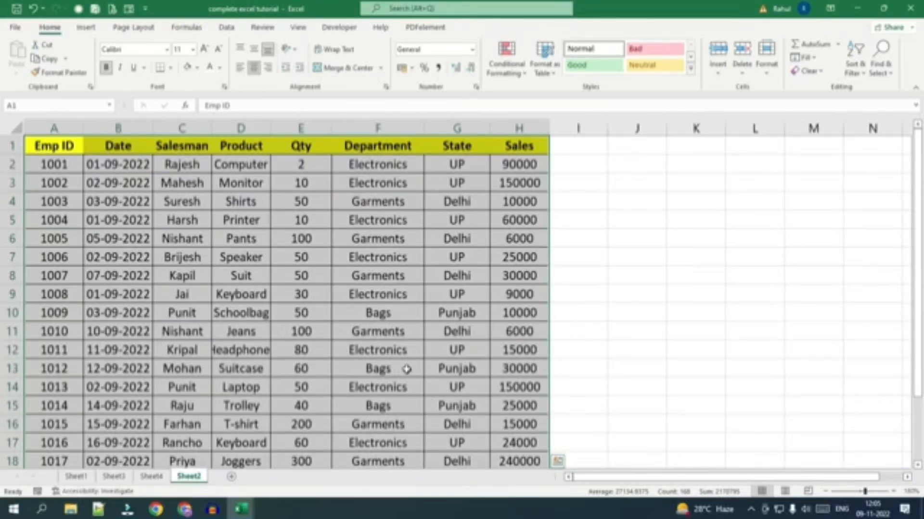
click(144, 476)
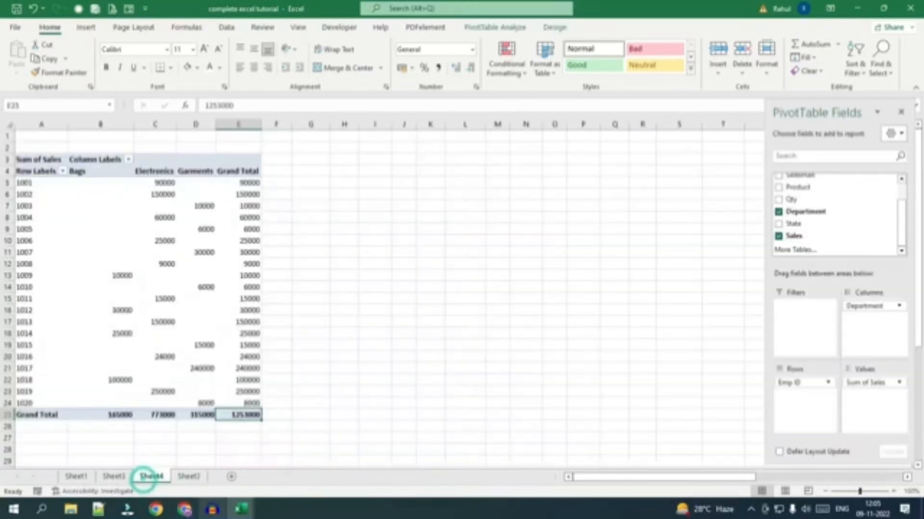
mouse_move(212, 509)
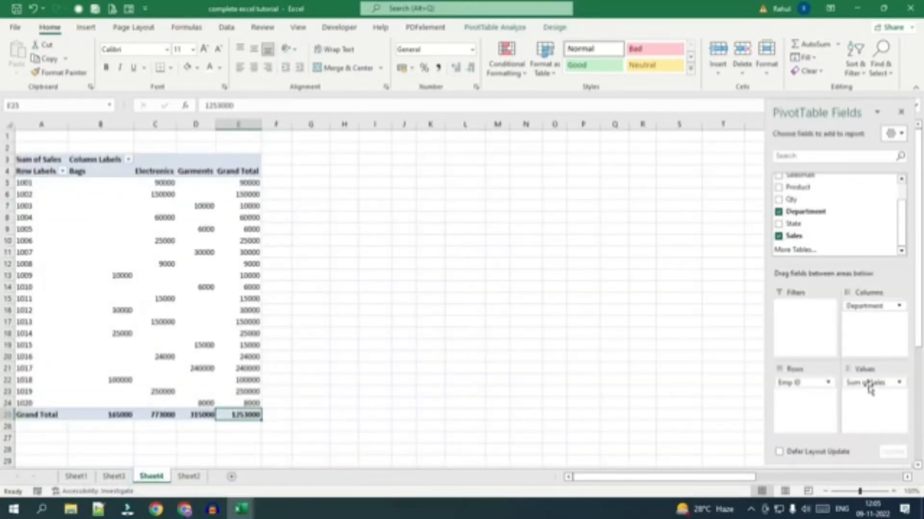
Try moving Department from the PivotTable's columns to its rows beneath Emp ID and review the list.
drag(869, 309, 798, 399)
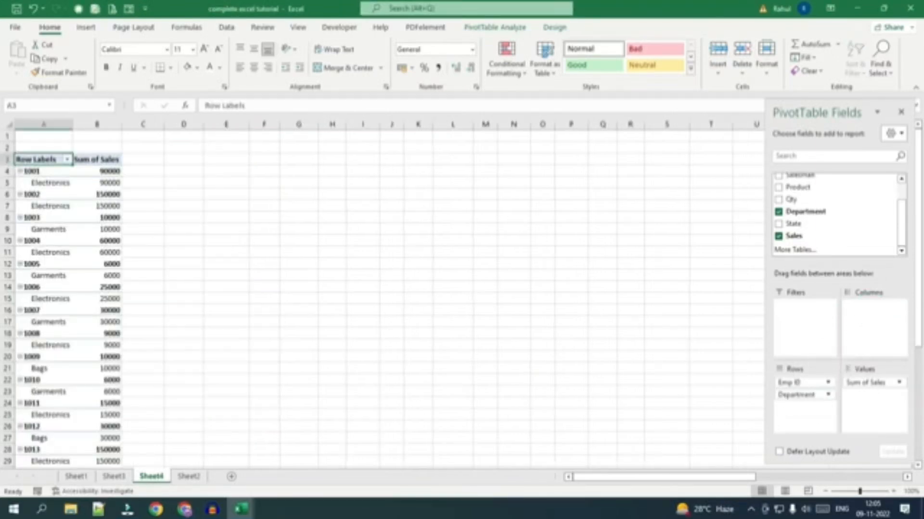
scroll(82, 278, down, 5)
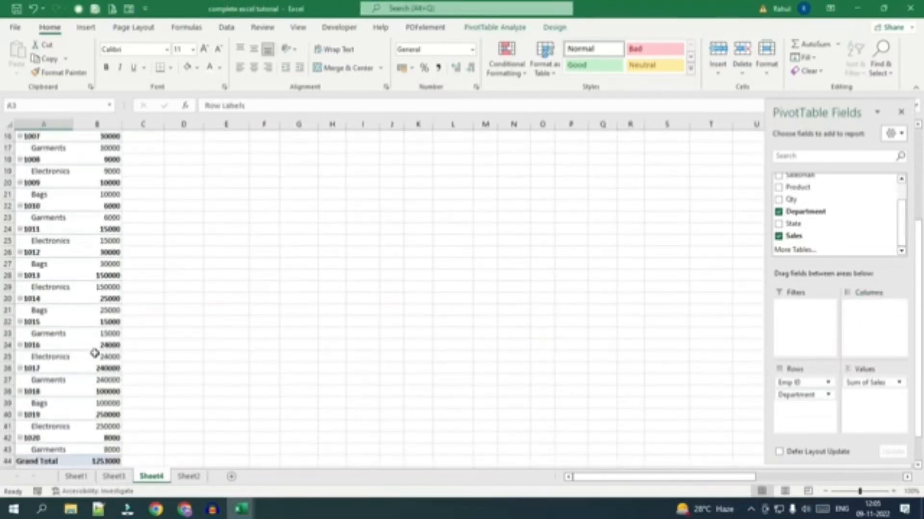
scroll(95, 369, up, 5)
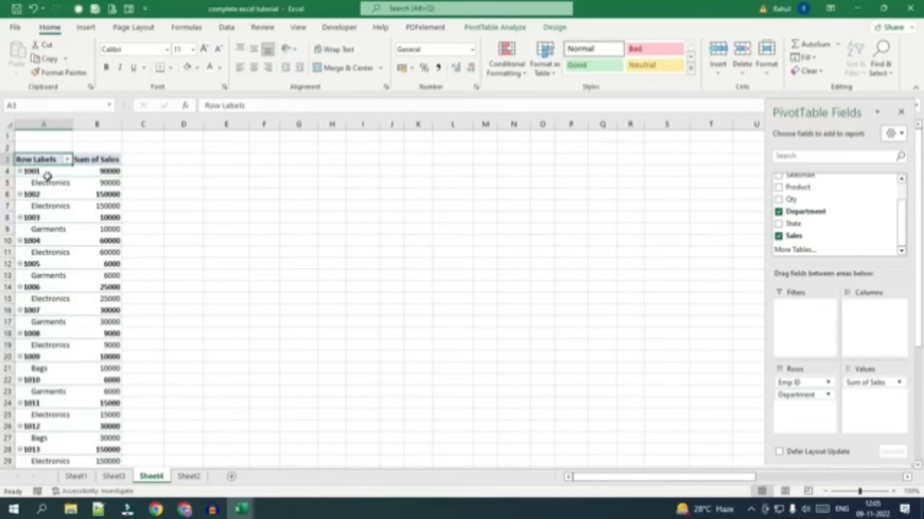
Move Department to the PivotTable's filters and filter the report to Bags.
drag(796, 395, 791, 348)
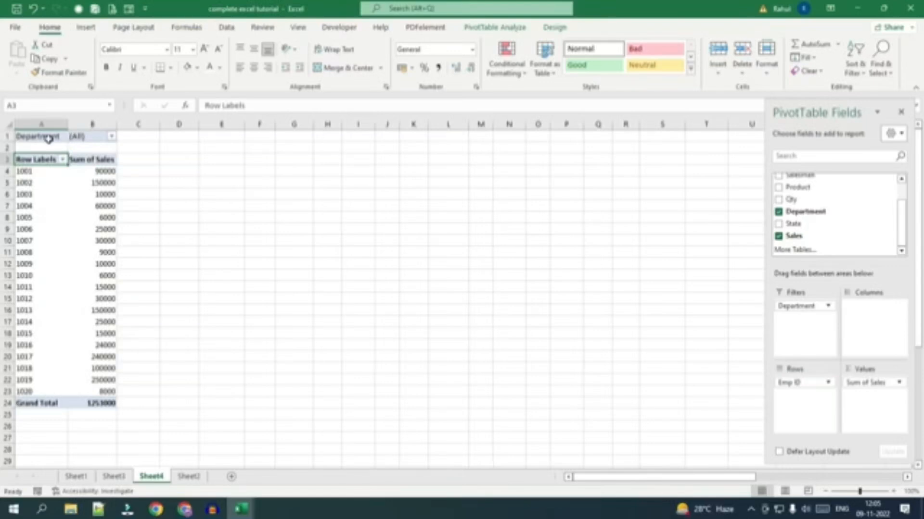
drag(102, 170, 87, 380)
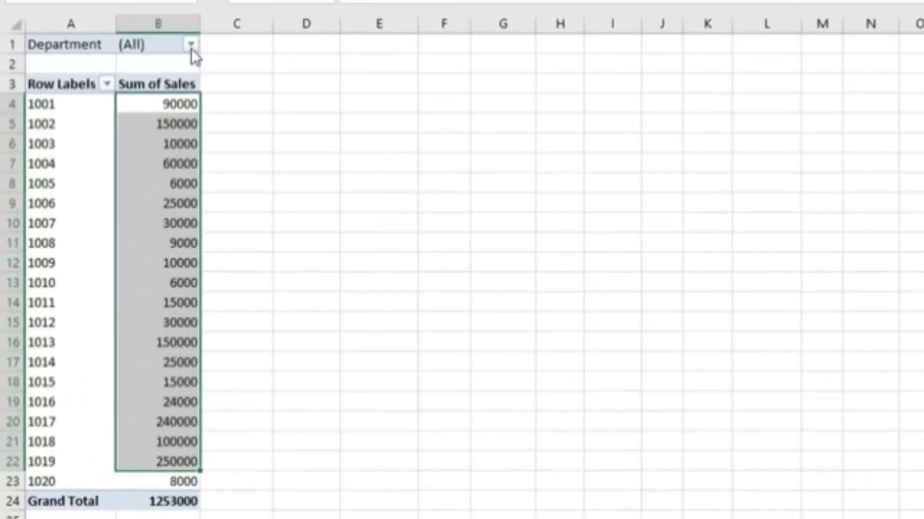
click(191, 48)
click(43, 108)
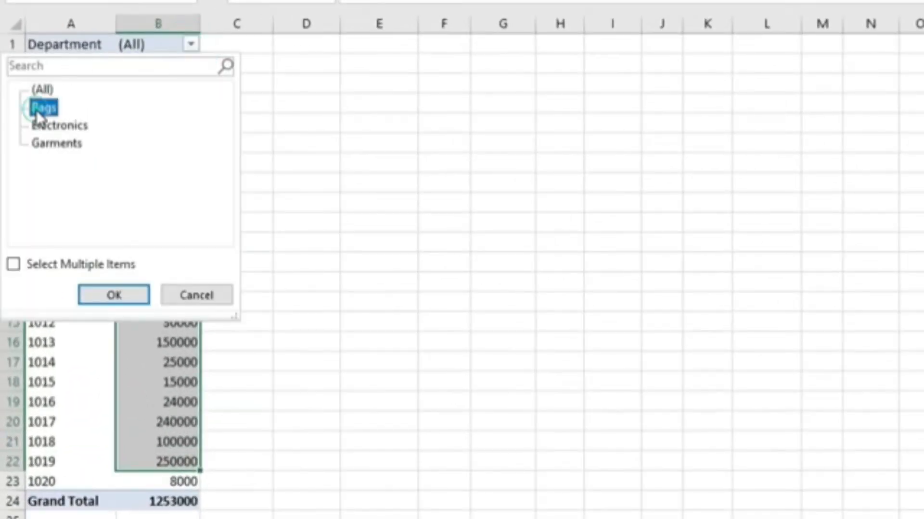
click(137, 293)
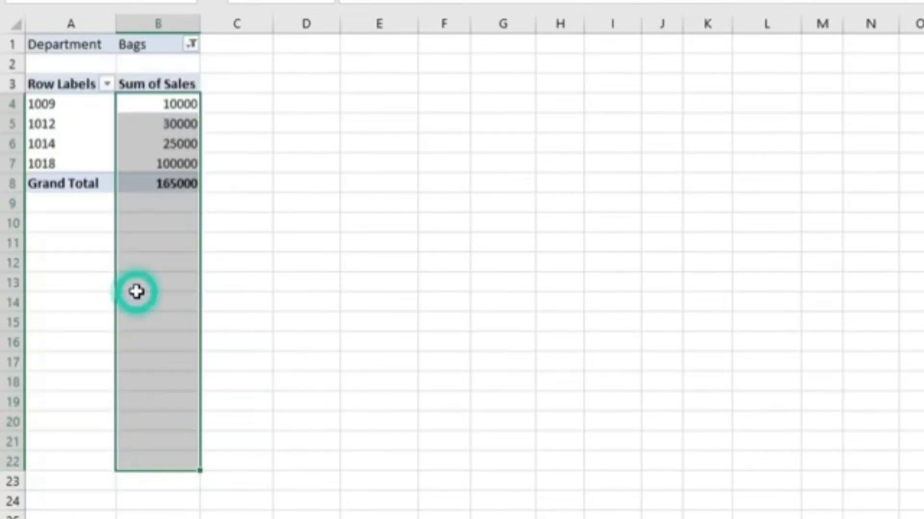
click(195, 188)
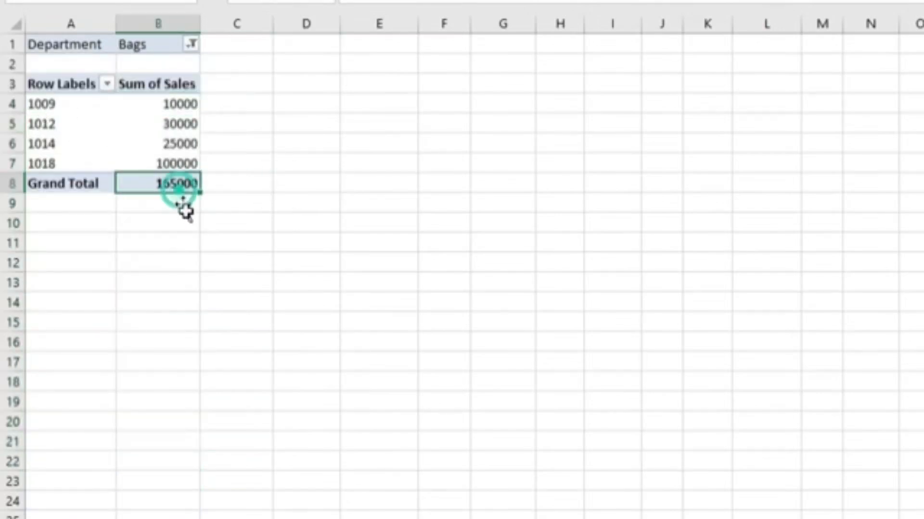
Change the PivotTable's Department filter to Electronics.
click(224, 367)
ctrl+scroll(224, 367, up, 5)
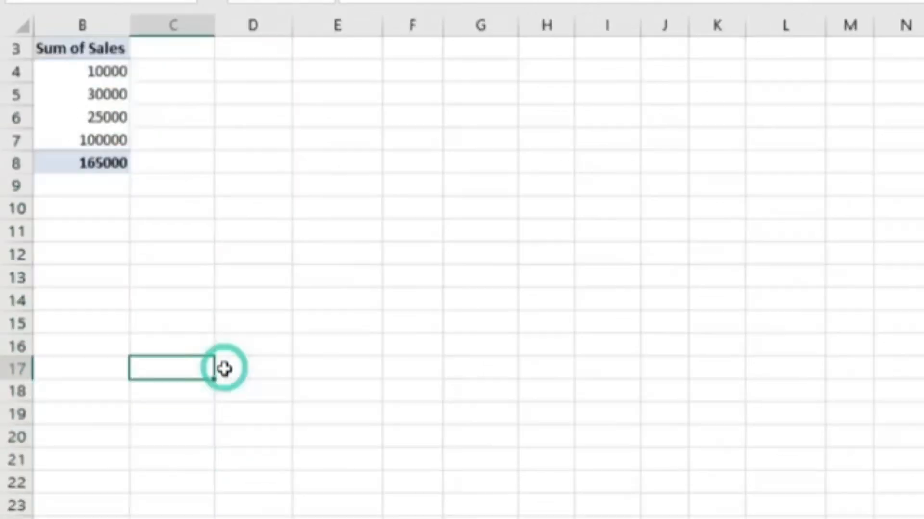
scroll(225, 369, up, 2)
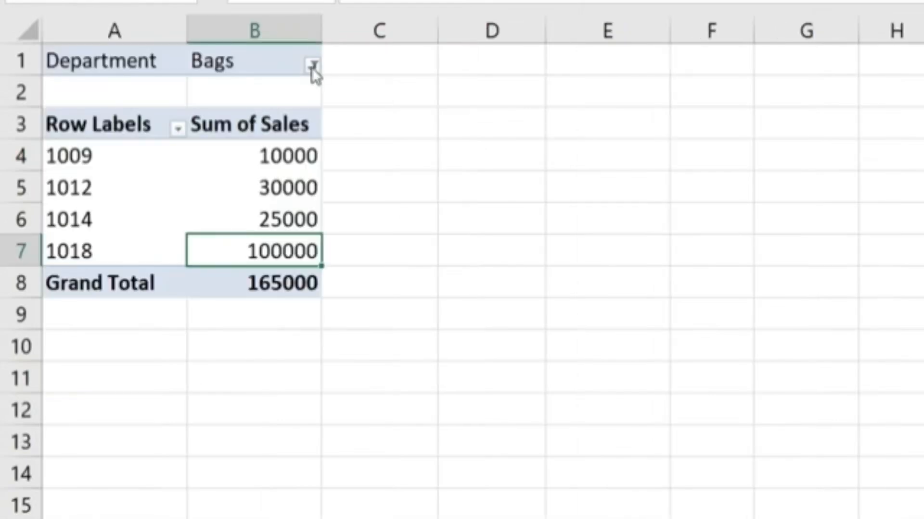
click(312, 66)
click(144, 148)
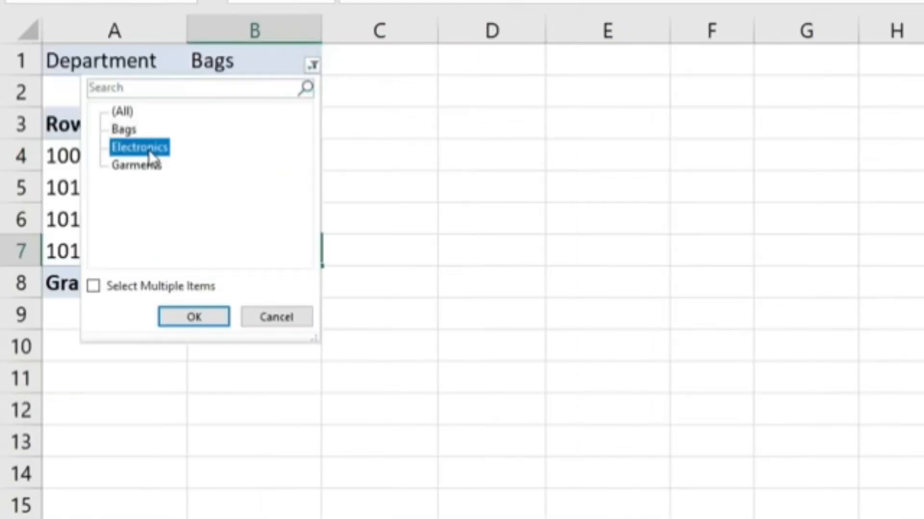
click(182, 318)
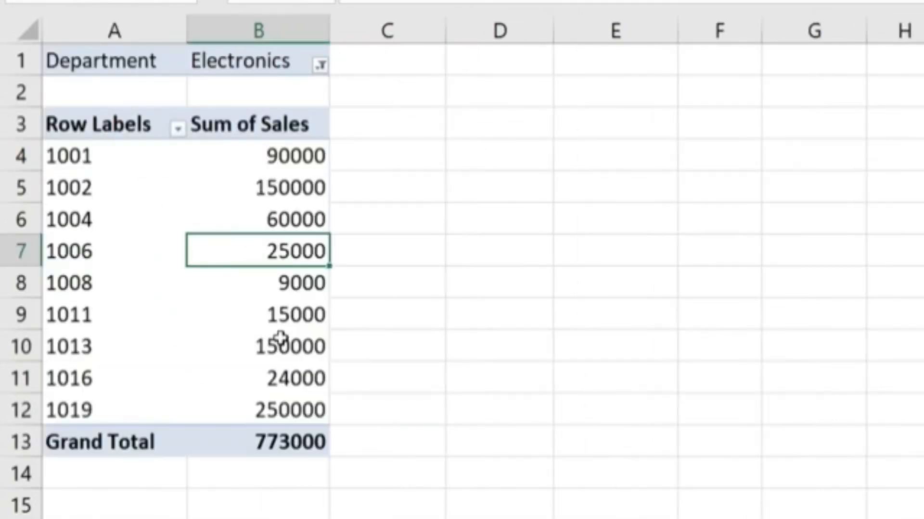
Filter the PivotTable to the Garments department, and reset the Department filter to All.
click(321, 66)
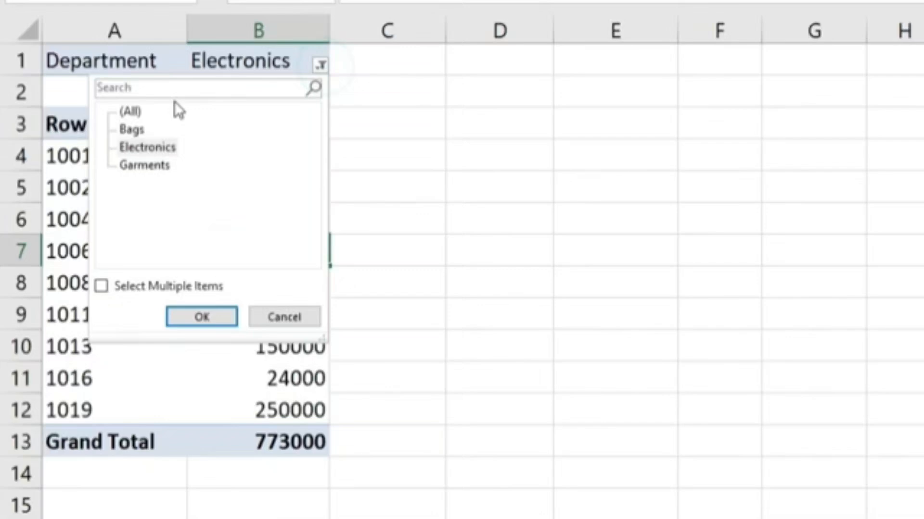
click(149, 165)
click(204, 319)
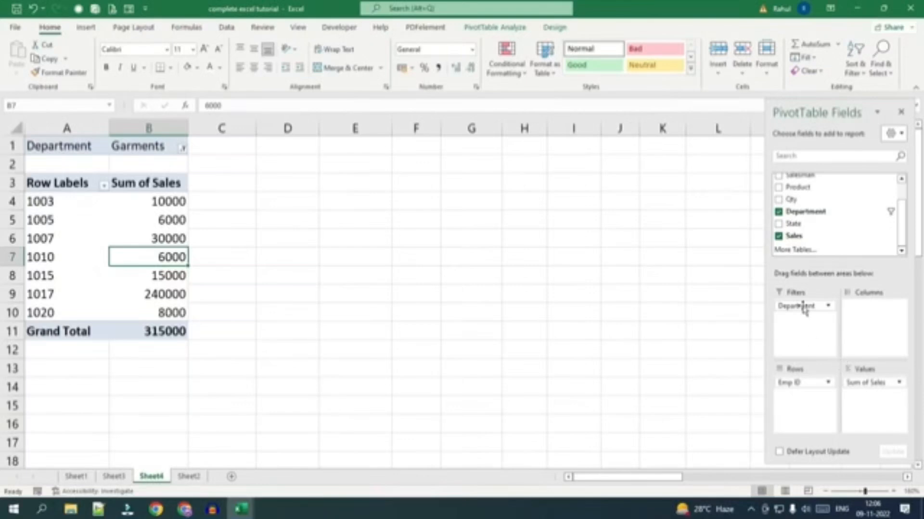
drag(802, 307, 792, 336)
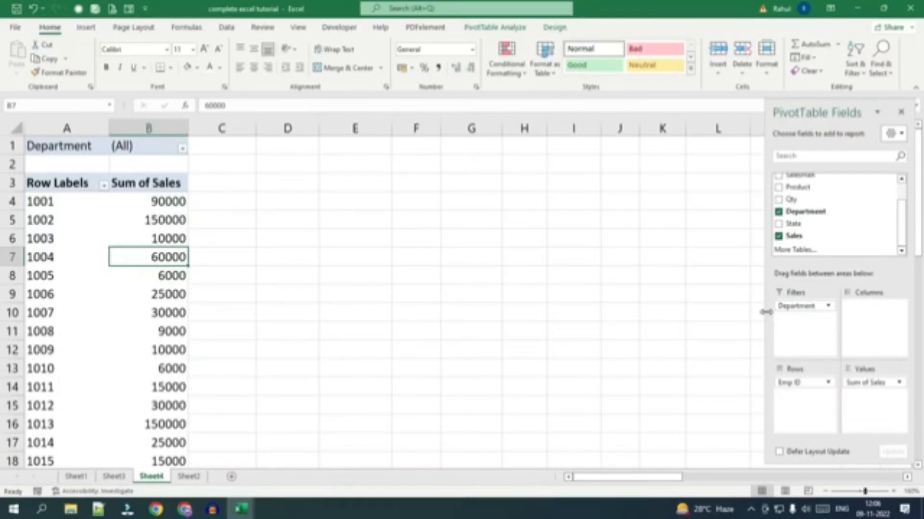
Try State in the PivotTable's columns and in its rows beneath Emp ID, and remove it from the report.
scroll(808, 207, up, 2)
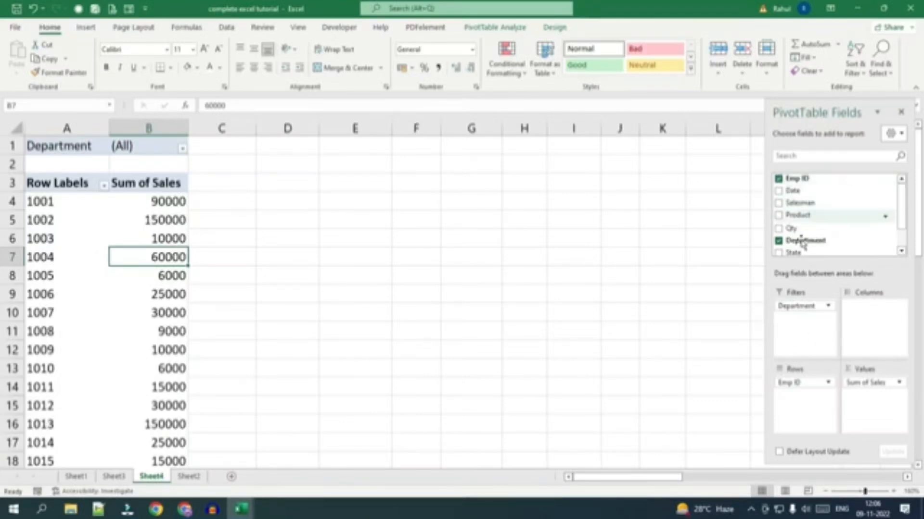
scroll(798, 248, down, 2)
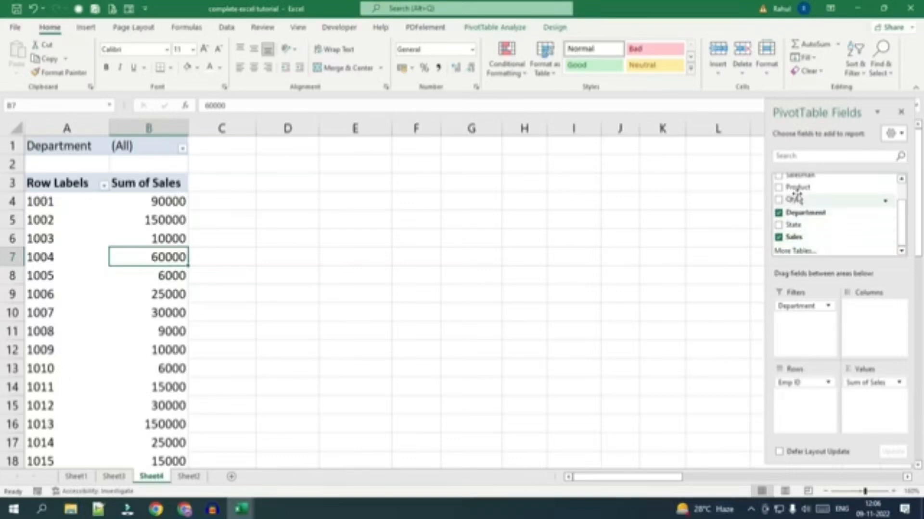
drag(794, 223, 869, 317)
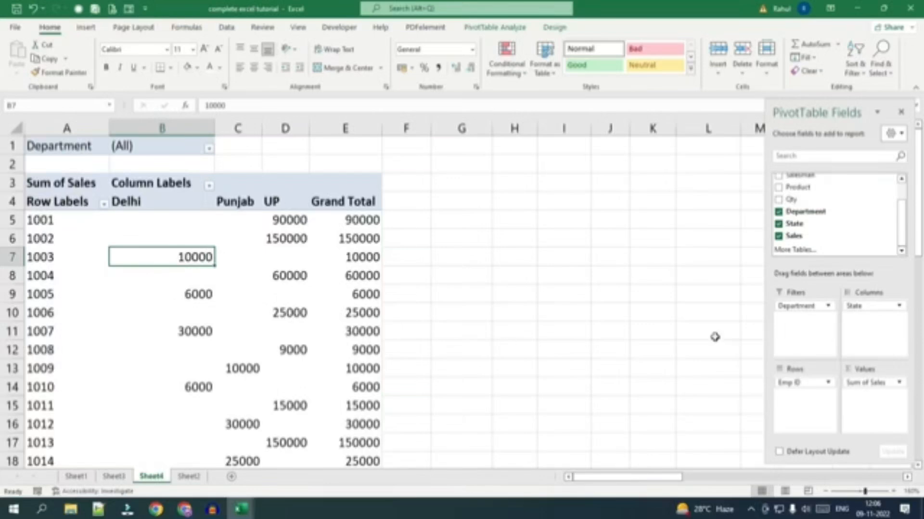
drag(846, 307, 793, 416)
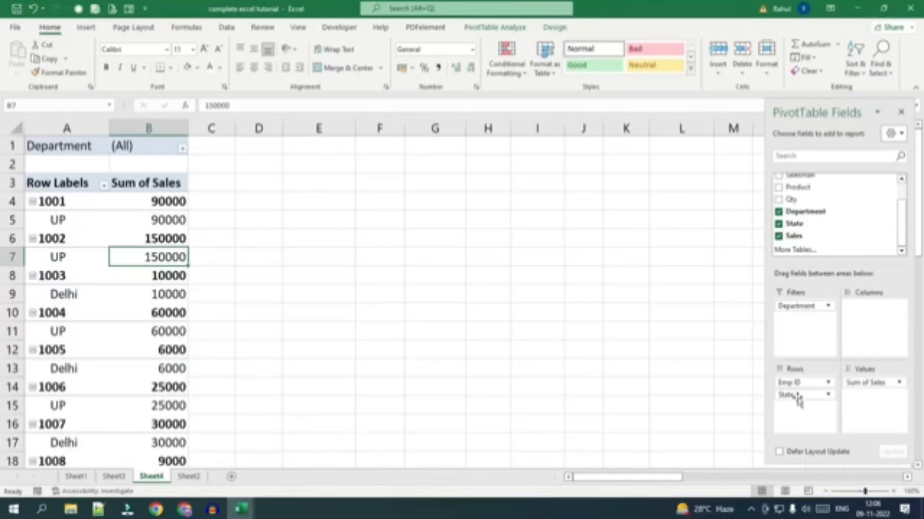
drag(797, 399, 833, 235)
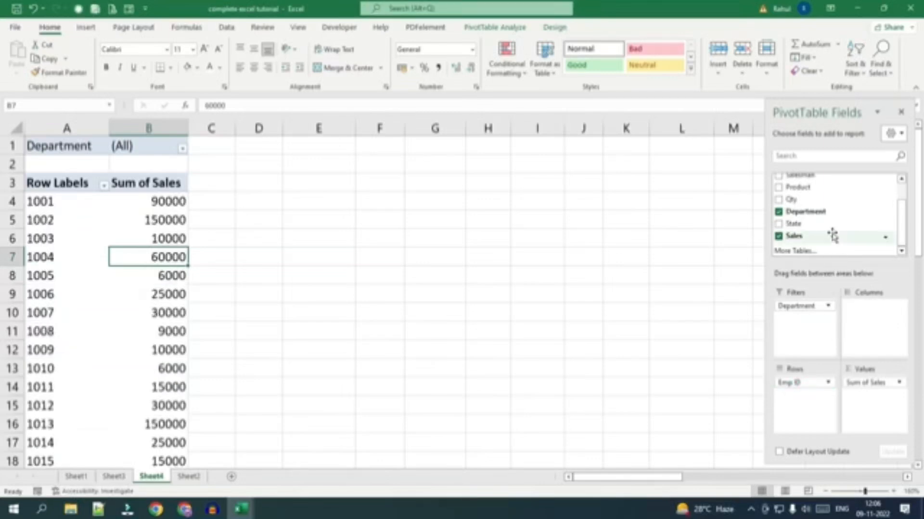
Add Product beneath Emp ID in the PivotTable's rows.
scroll(816, 224, up, 2)
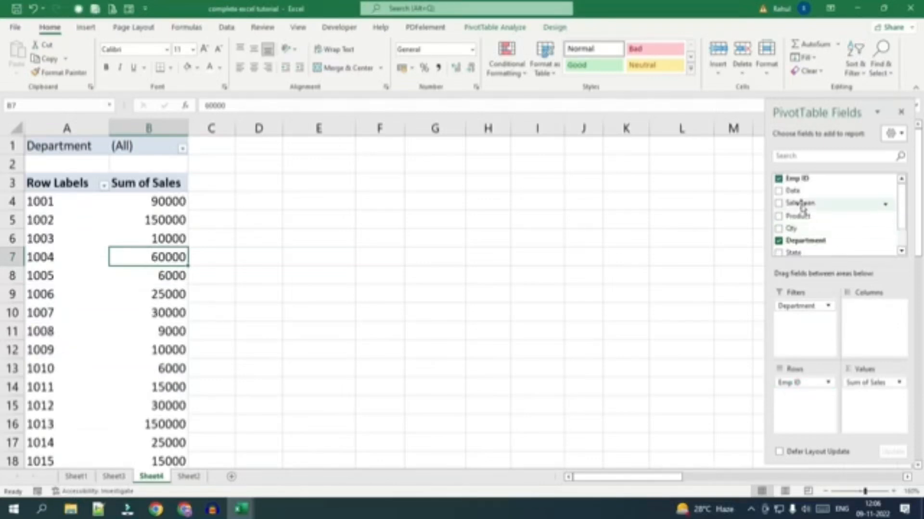
drag(817, 220, 800, 404)
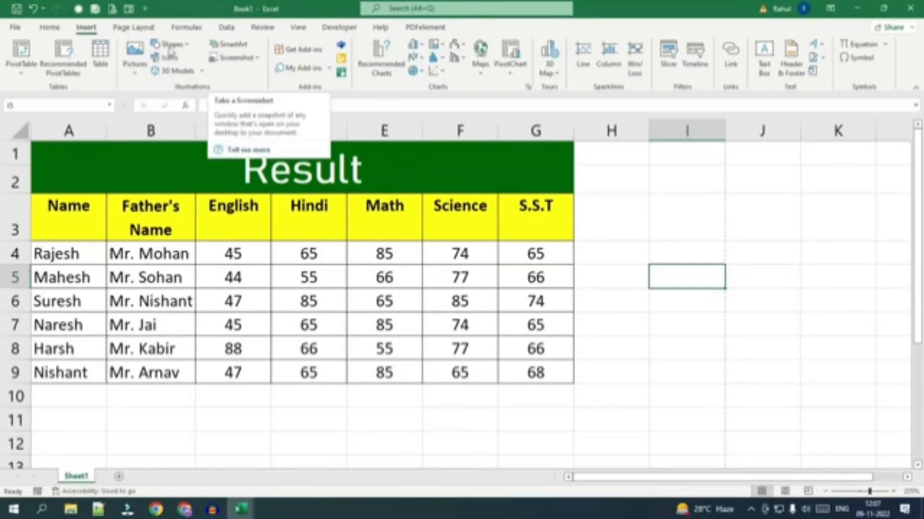
Insert the dark portrait picture dated yesterday from this device's Downloads folder at cell I5.
click(142, 59)
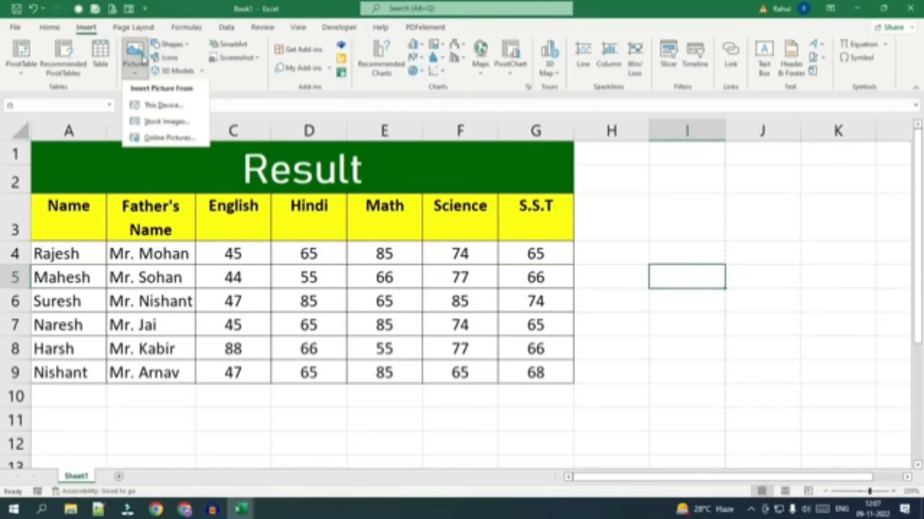
click(160, 108)
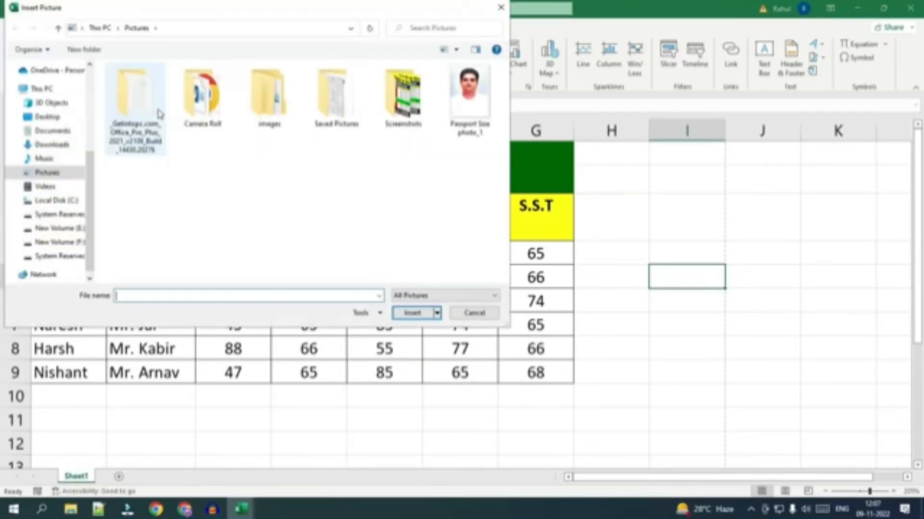
click(52, 144)
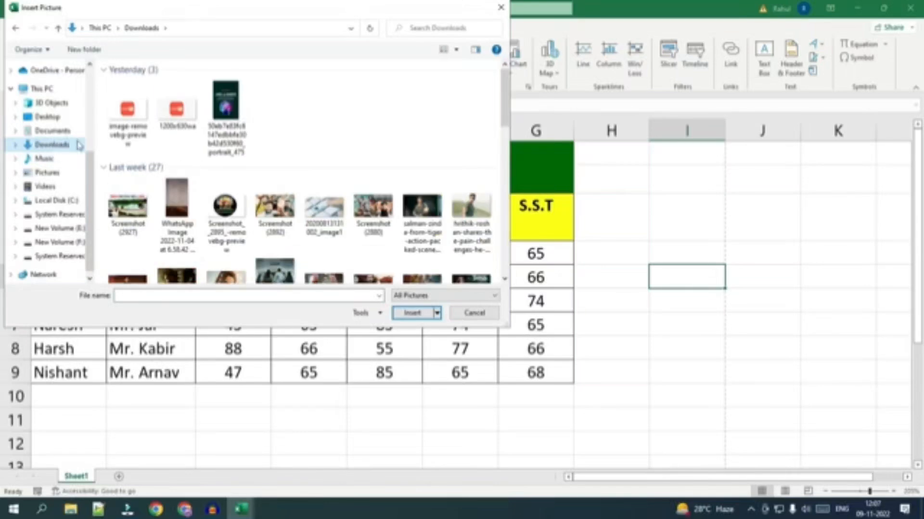
click(225, 110)
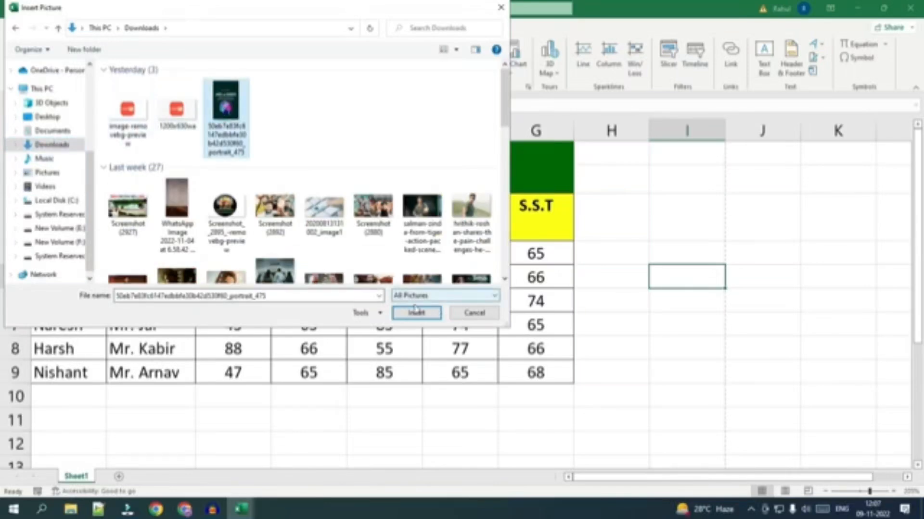
click(414, 312)
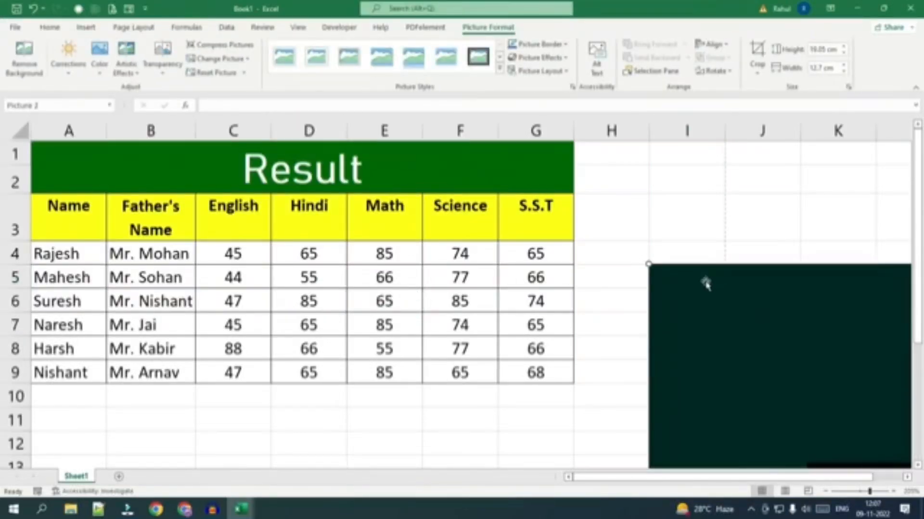
Shrink the inserted picture to about 3 cm high and 2 cm wide and place it directly beside the marks table in column H.
drag(647, 264, 801, 358)
drag(859, 398, 521, 166)
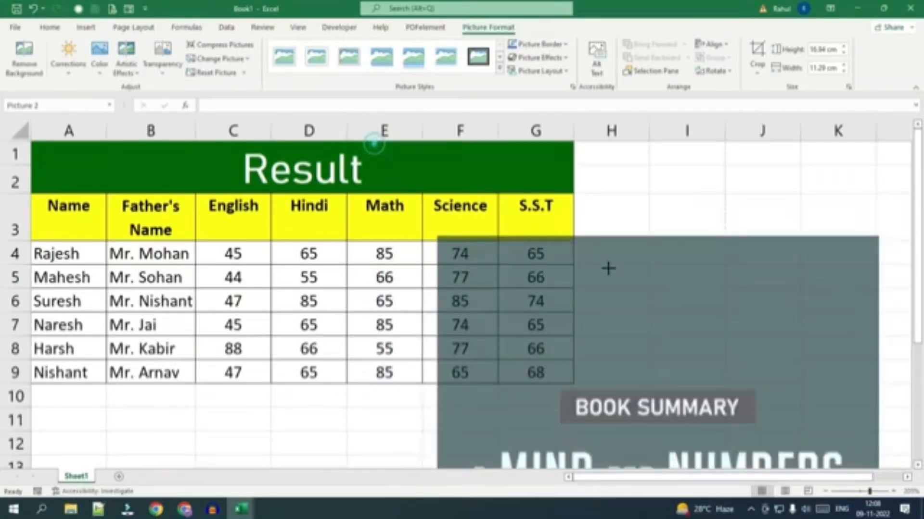
drag(379, 154, 821, 202)
drag(821, 202, 820, 169)
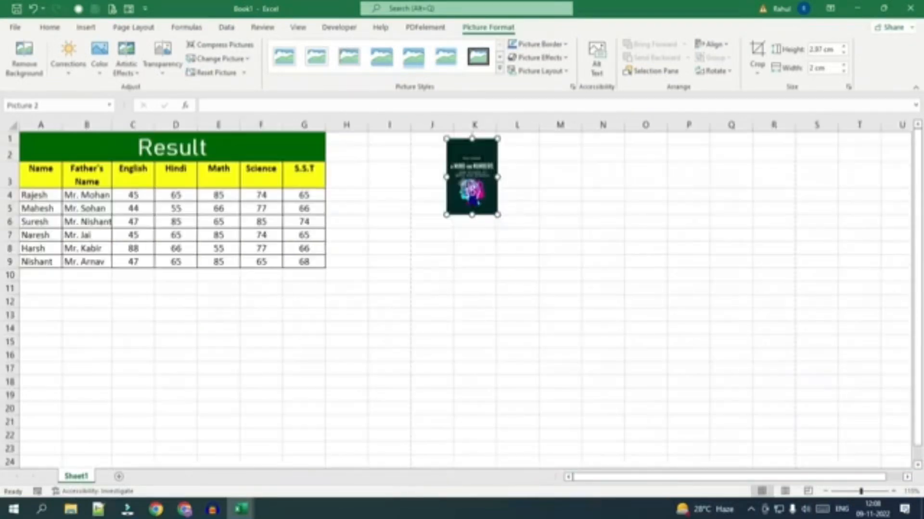
drag(462, 183, 355, 204)
scroll(350, 302, up, 7)
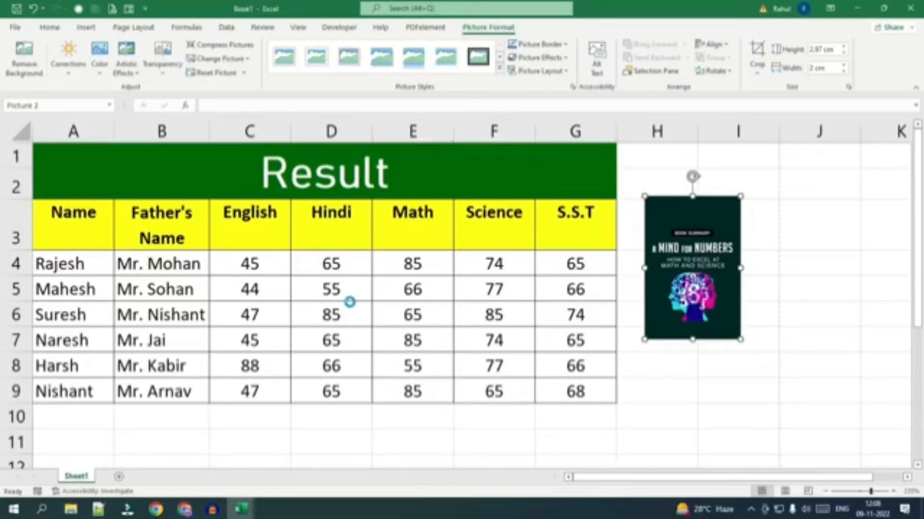
scroll(350, 302, up, 2)
drag(604, 478, 566, 480)
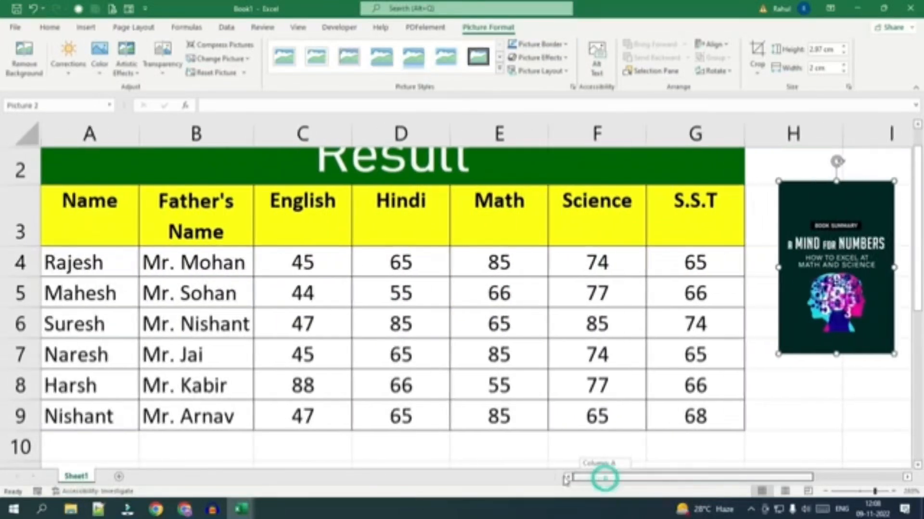
drag(827, 261, 808, 269)
click(798, 267)
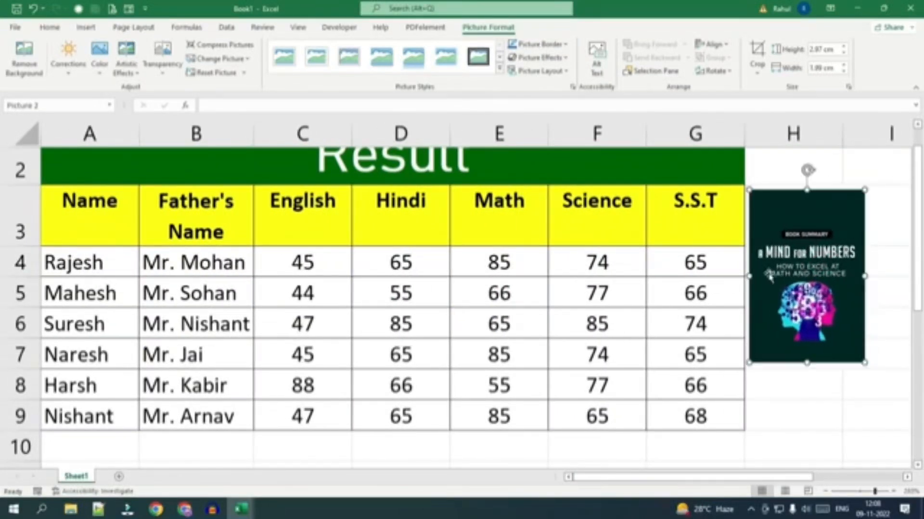
scroll(490, 373, up, 1)
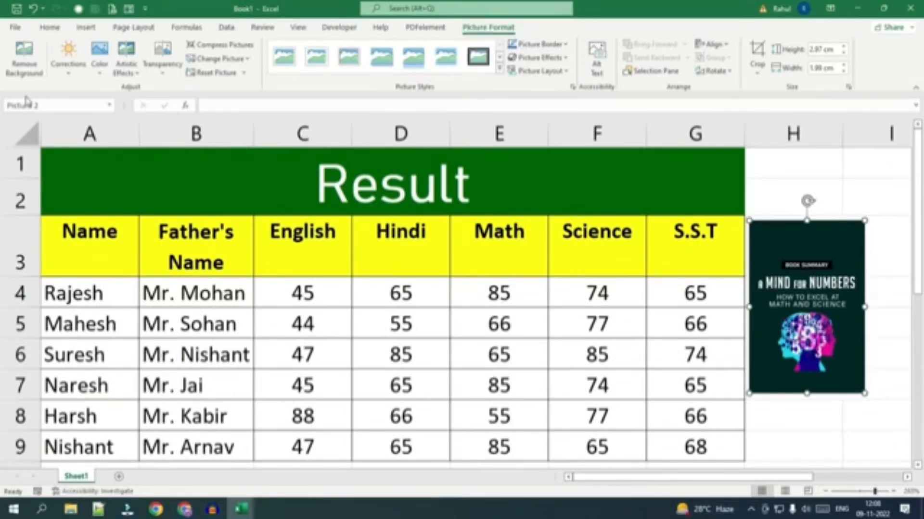
Browse the picture's Corrections, Color, Artistic Effects and Transparency options, and delete the picture.
click(69, 57)
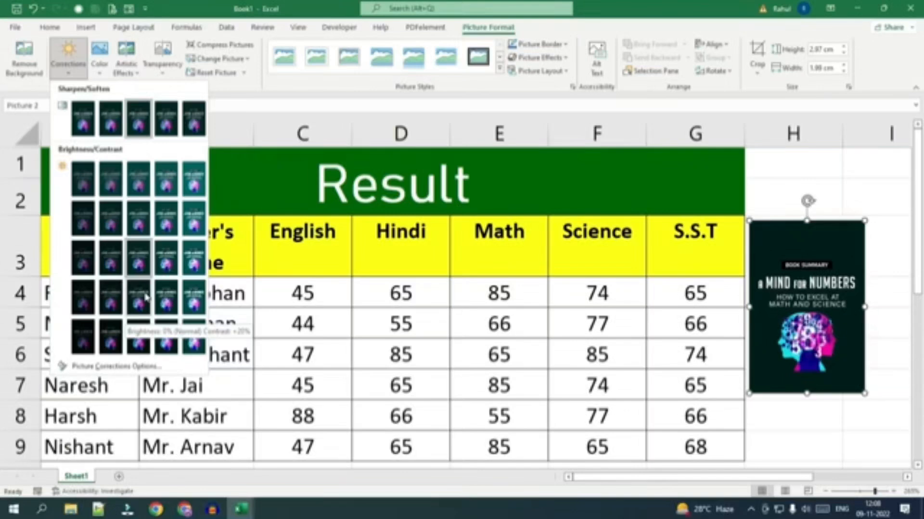
click(99, 56)
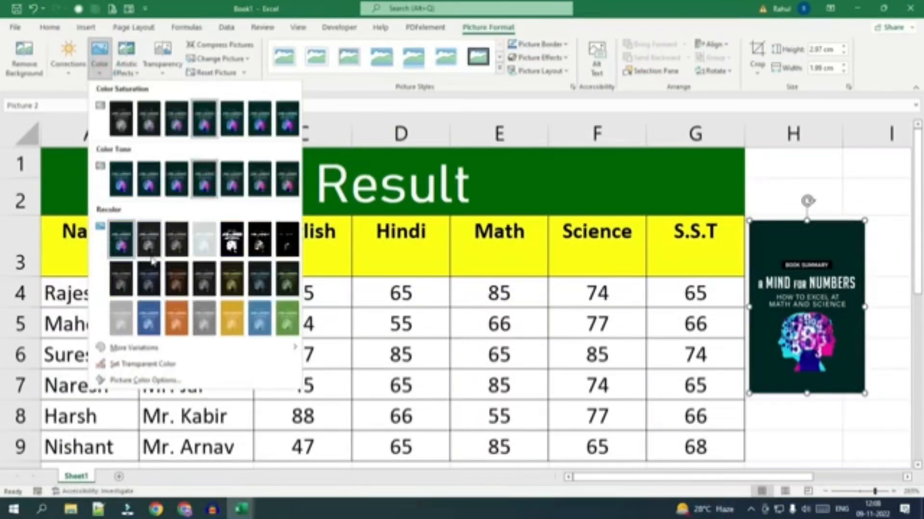
click(135, 75)
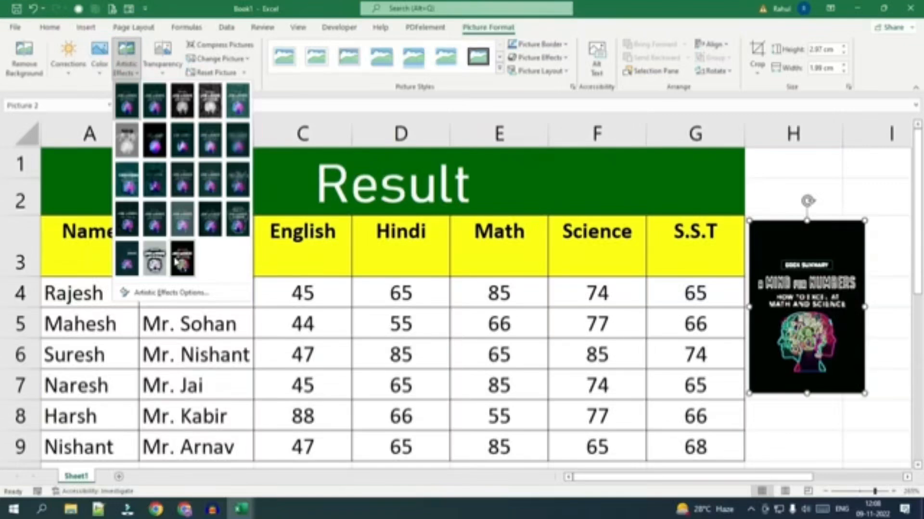
click(162, 57)
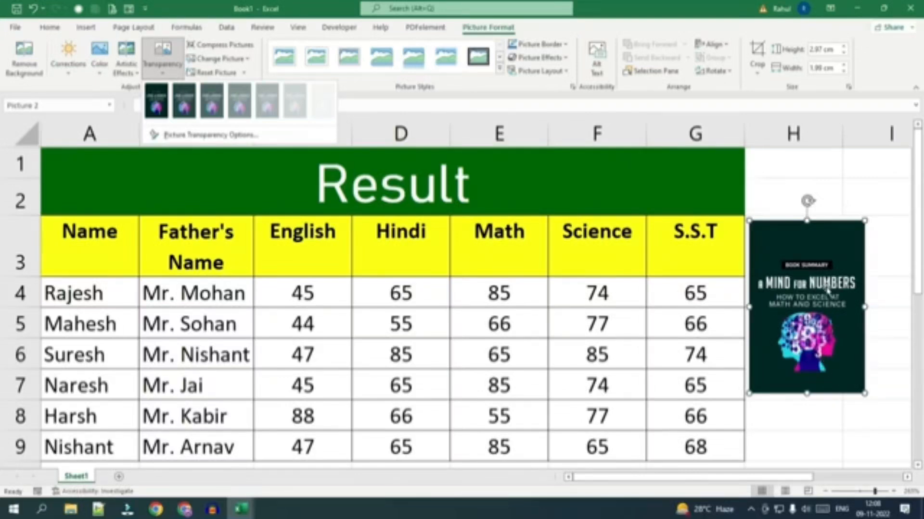
key(Escape)
key(Delete)
Draw a pentagon arrow about 1.25 cm wide with a lengthened point in cell H3, and delete it.
click(173, 45)
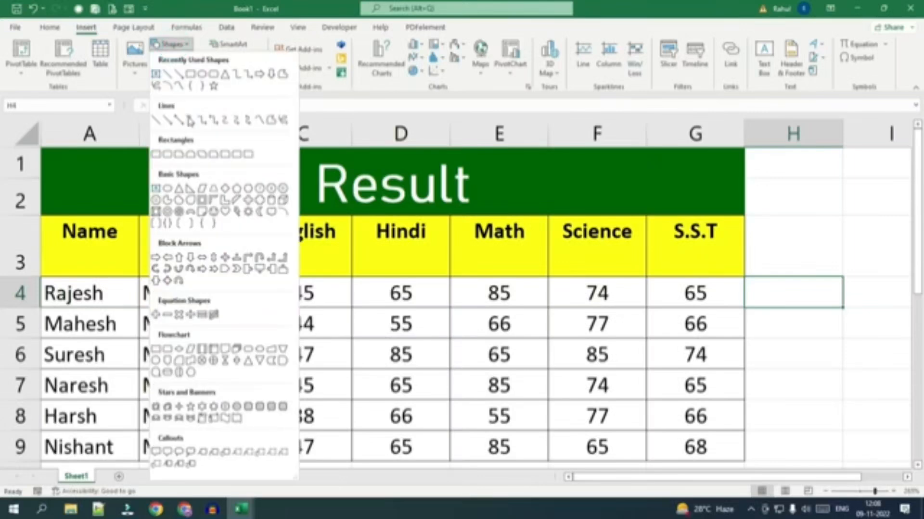
click(225, 269)
drag(759, 219, 833, 259)
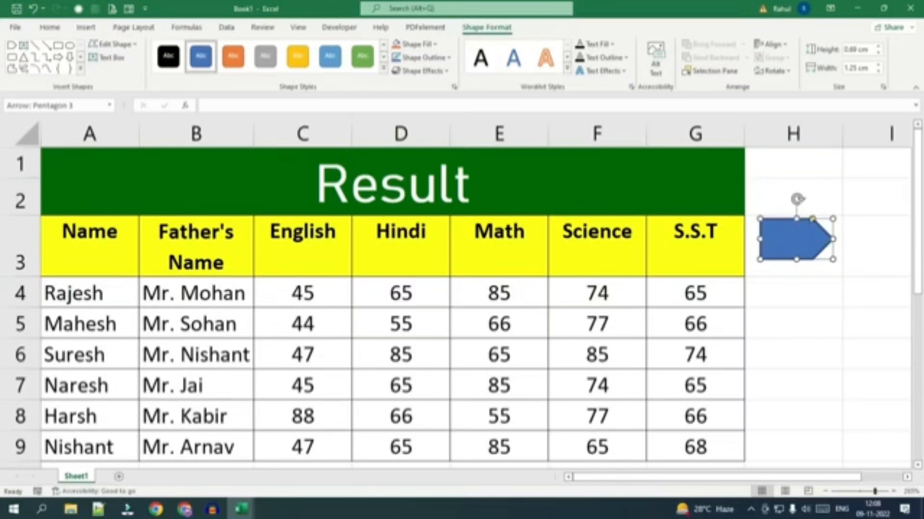
drag(812, 219, 798, 219)
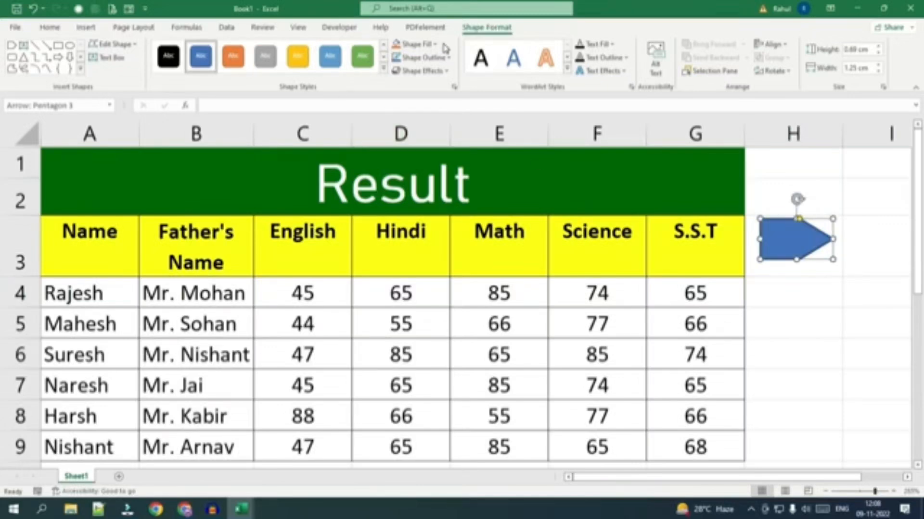
key(Delete)
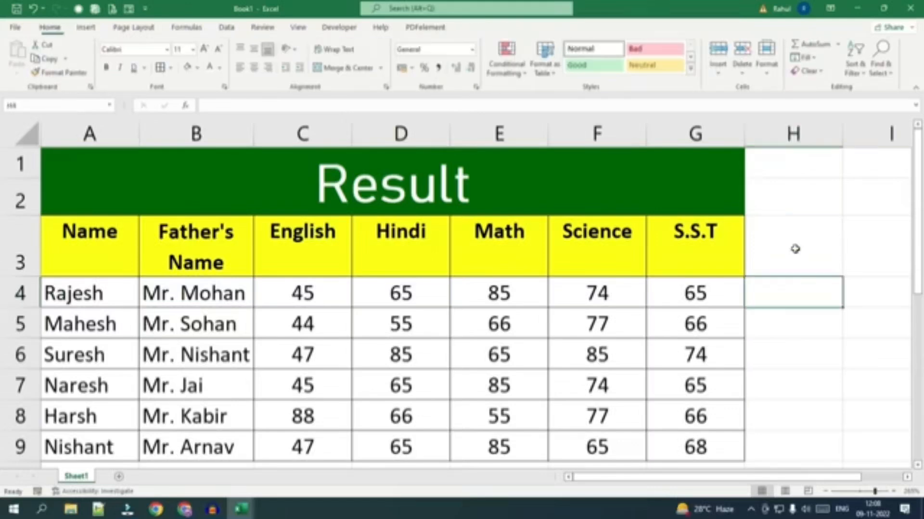
click(85, 28)
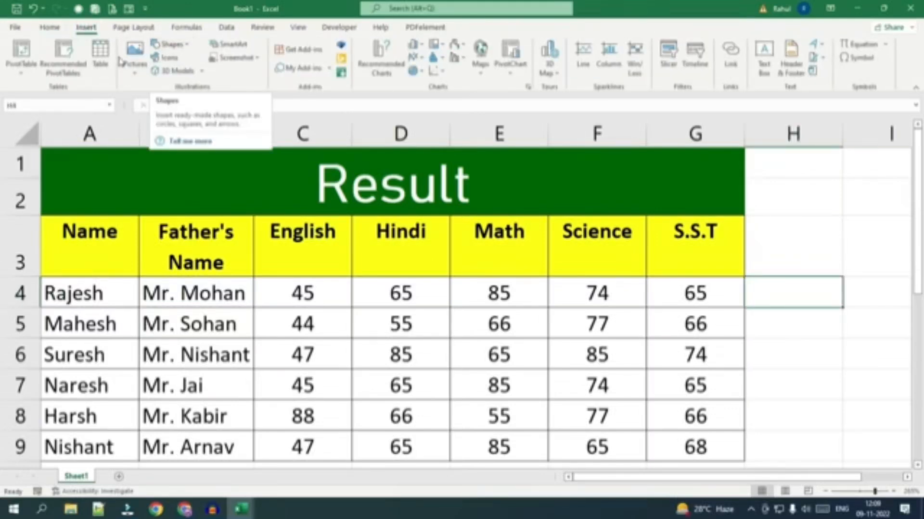
click(192, 71)
click(258, 78)
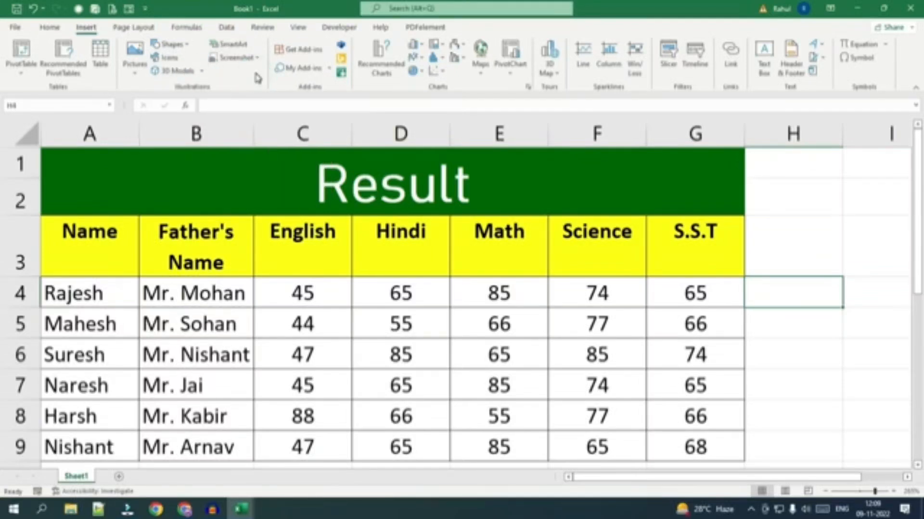
scroll(683, 316, down, 3)
click(683, 316)
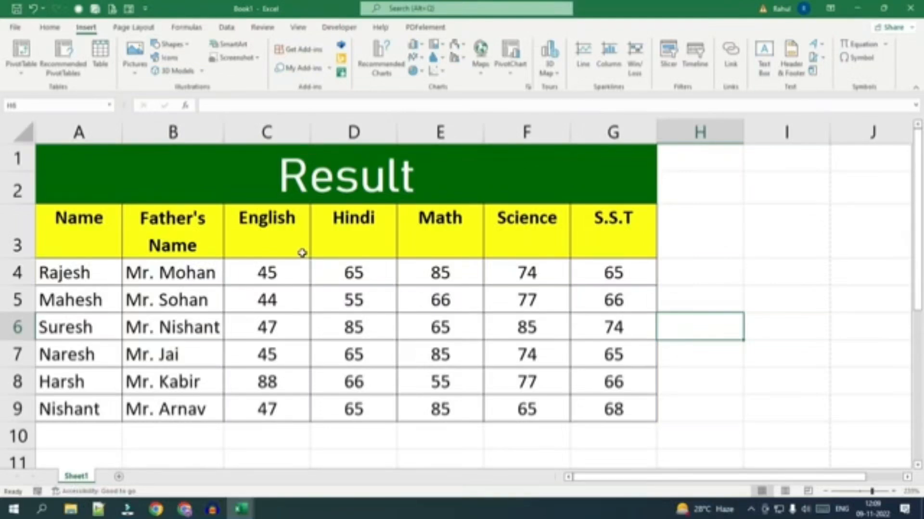
click(161, 270)
click(202, 161)
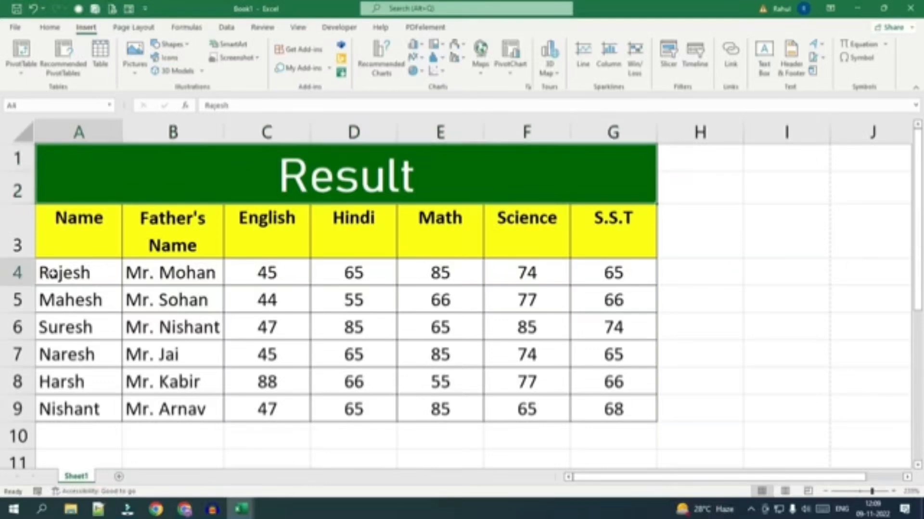
Copy the marks table with its headers, A3:G9, into a new worksheet starting at A1.
drag(56, 226, 604, 406)
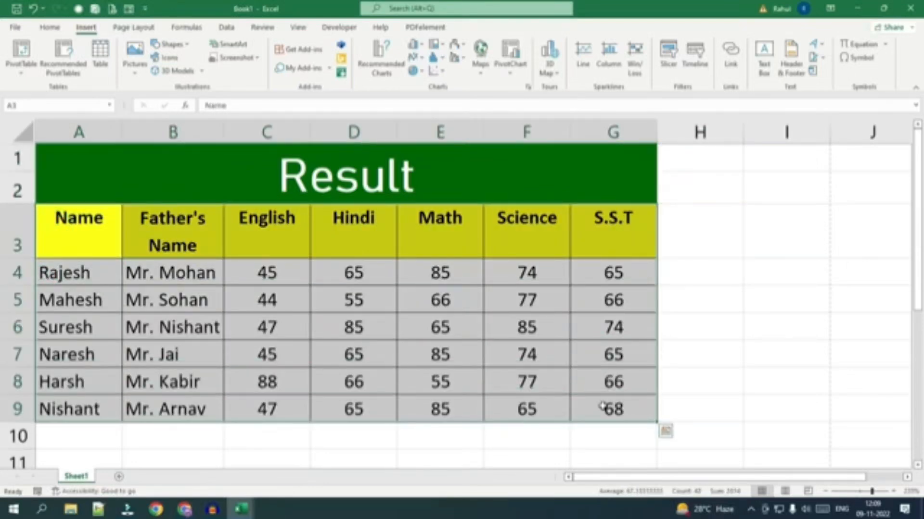
key(ctrl+c)
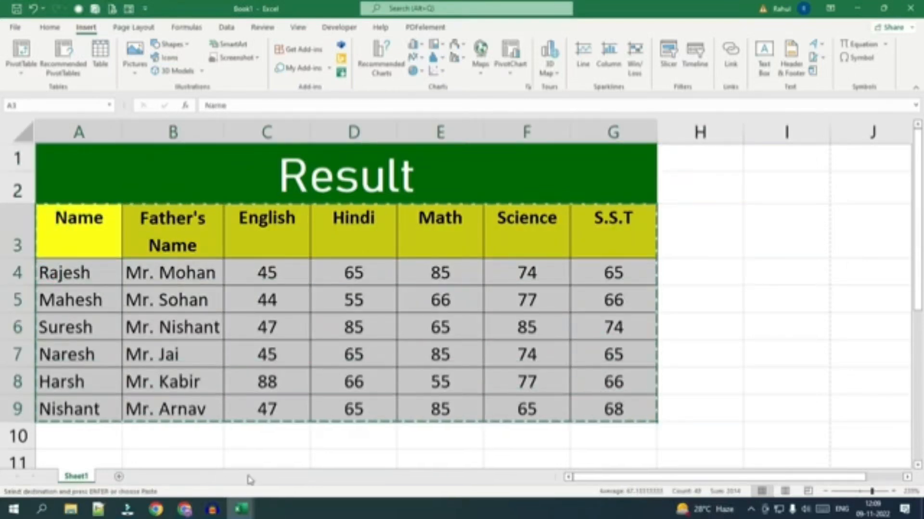
click(119, 476)
key(ctrl+v)
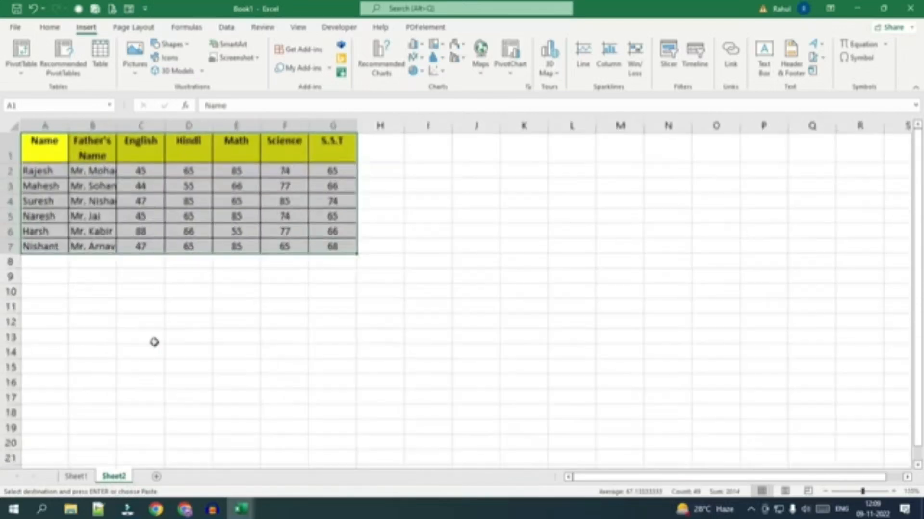
Delete the entire Father's Name column from the copied table.
scroll(154, 342, up, 4)
click(114, 182)
right_click(115, 183)
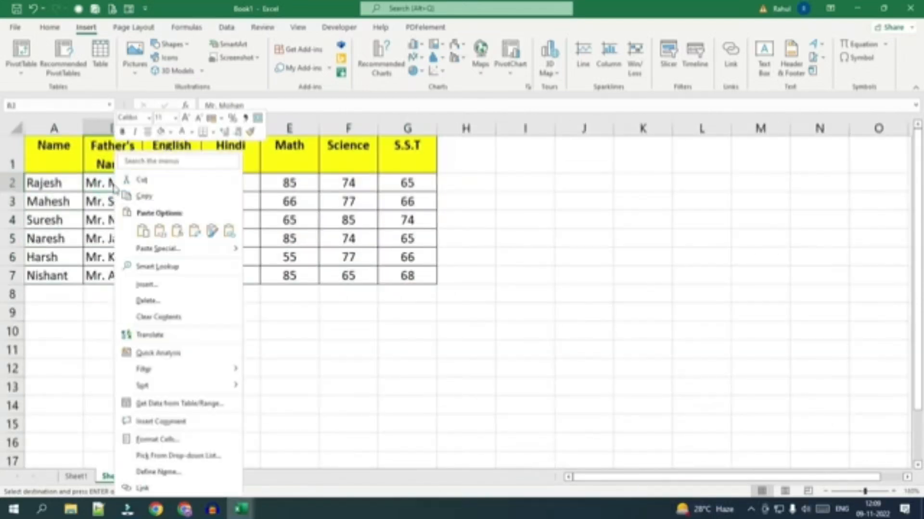
click(146, 303)
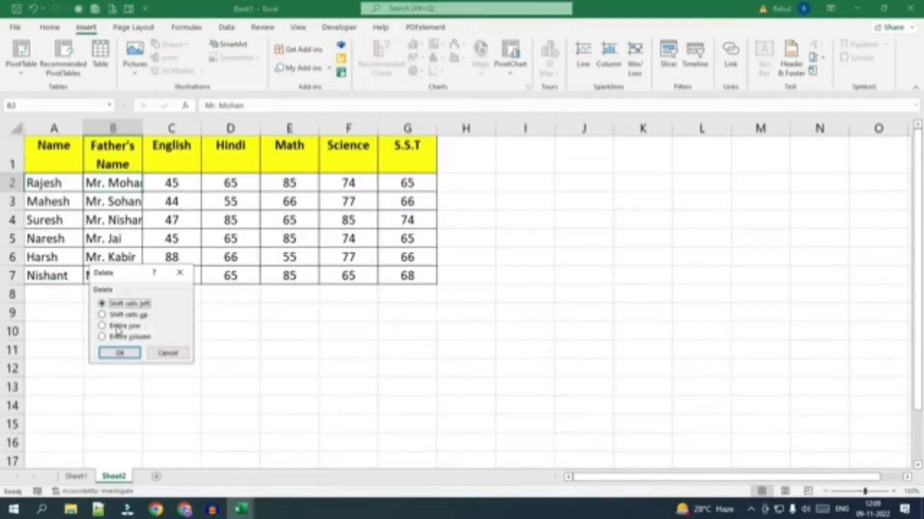
click(119, 336)
click(120, 353)
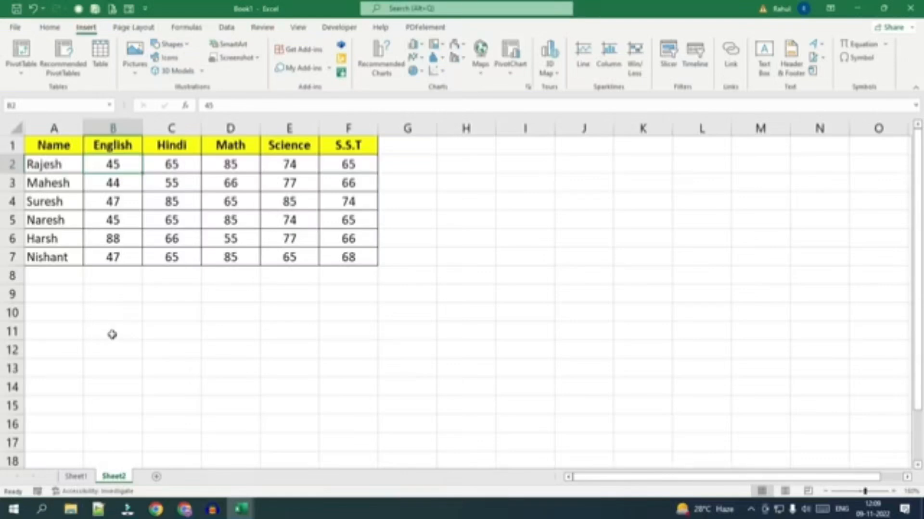
Insert the recommended Clustered Column chart for A1:F7 and place it beside the table, from about column H to N.
drag(46, 145, 334, 255)
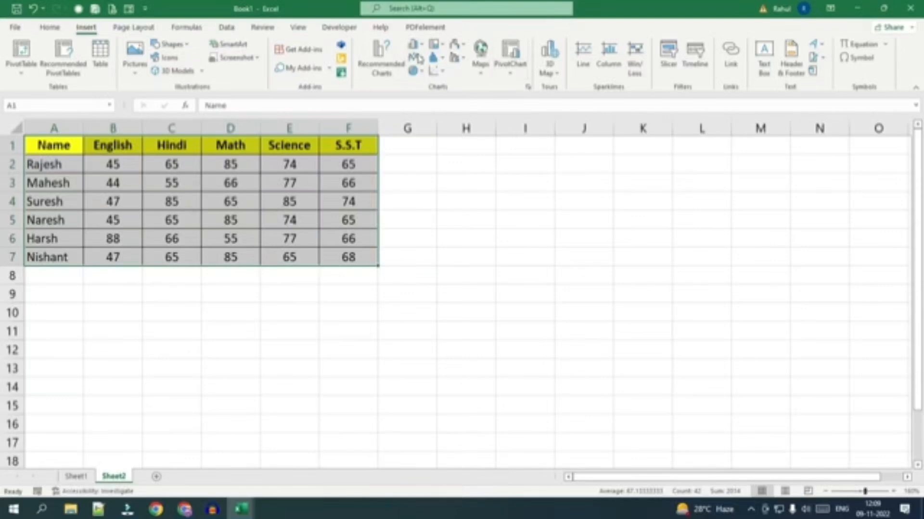
click(377, 60)
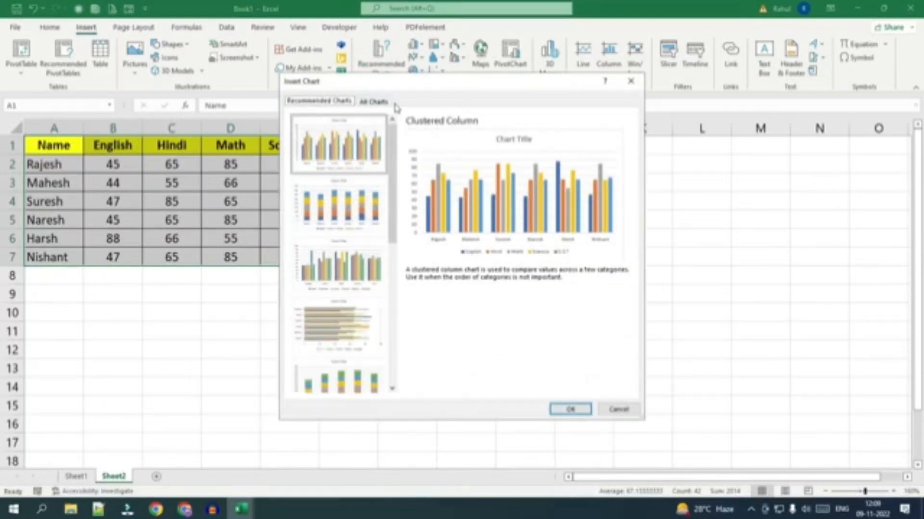
drag(503, 82, 613, 78)
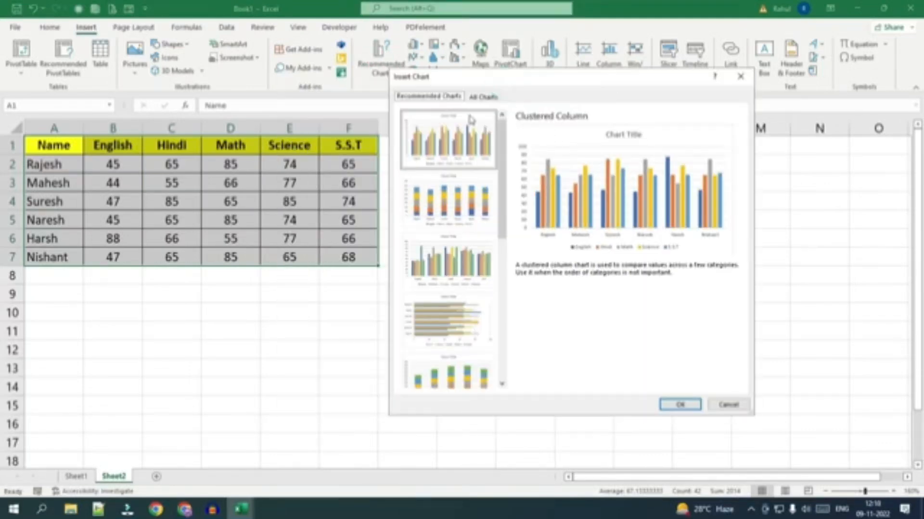
click(671, 406)
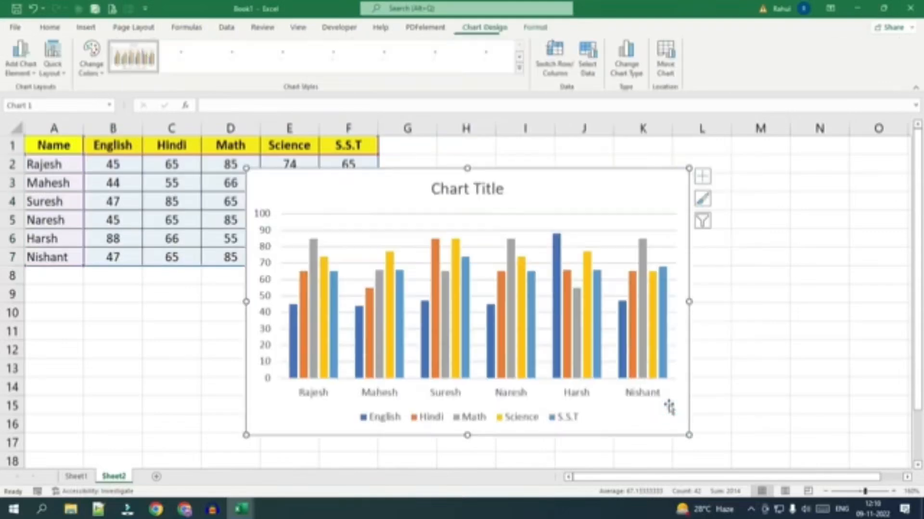
drag(530, 183, 704, 183)
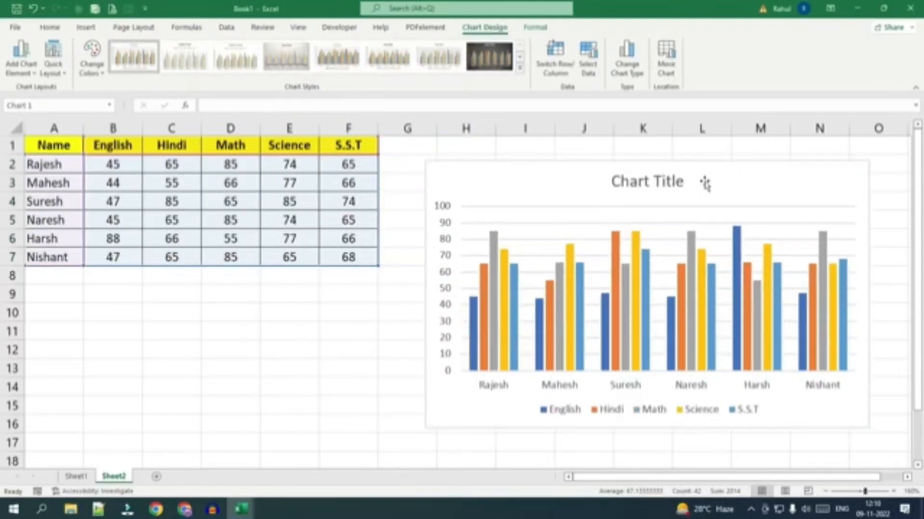
Apply the dark-background chart style to the column chart and select its S.S.T series.
click(489, 57)
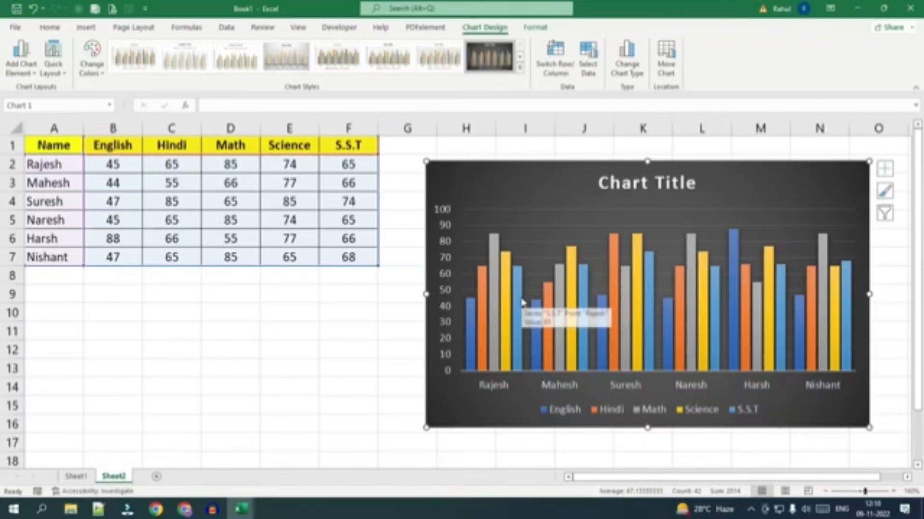
mouse_move(471, 334)
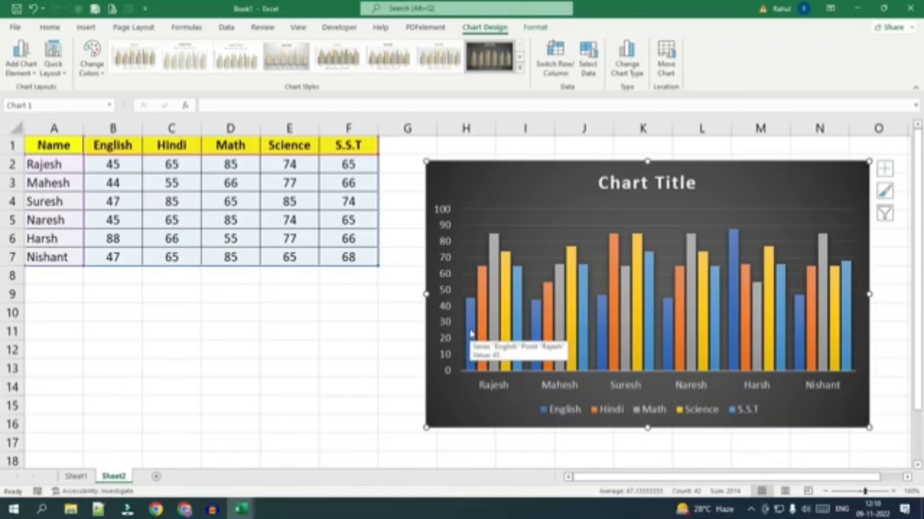
click(518, 308)
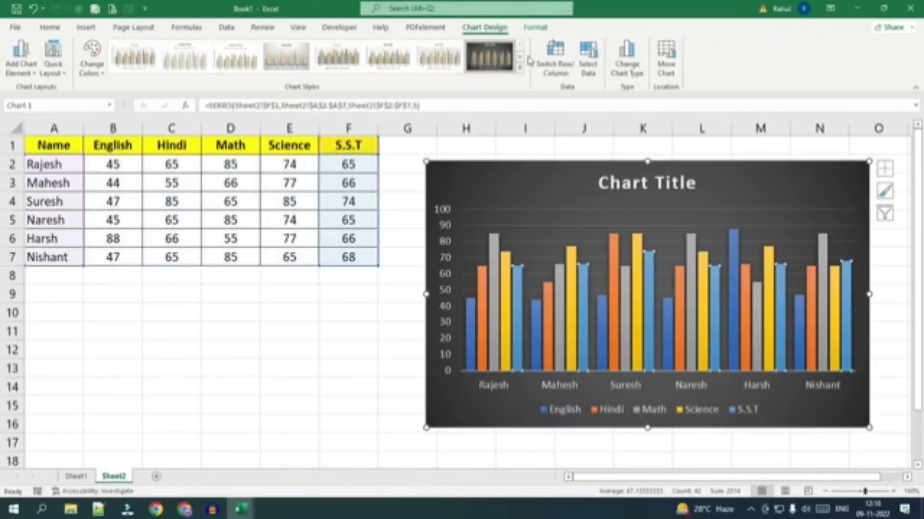
Fill the chart's S.S.T series with dark red and the Math series with the recently used green.
click(536, 28)
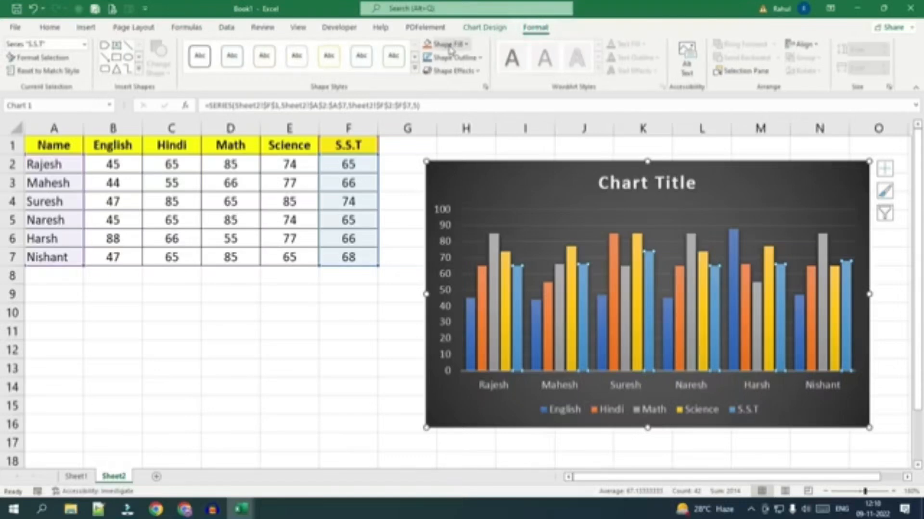
click(449, 47)
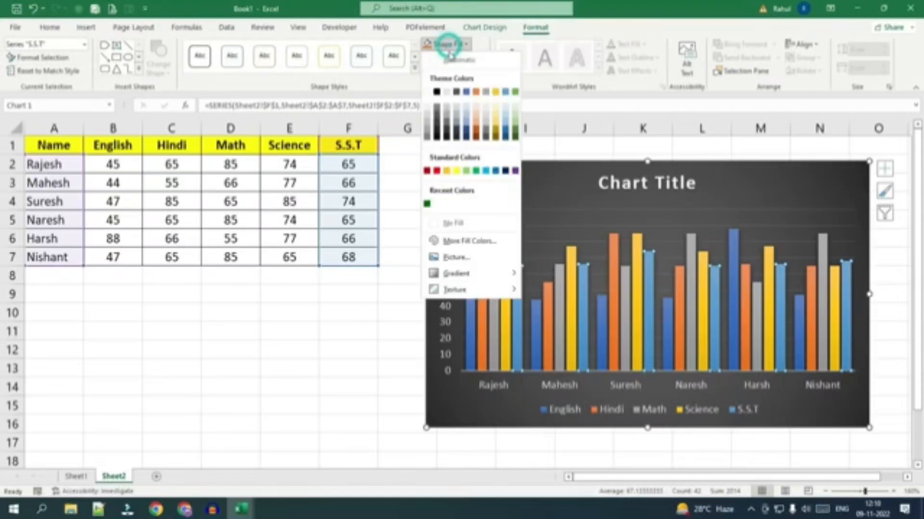
click(428, 172)
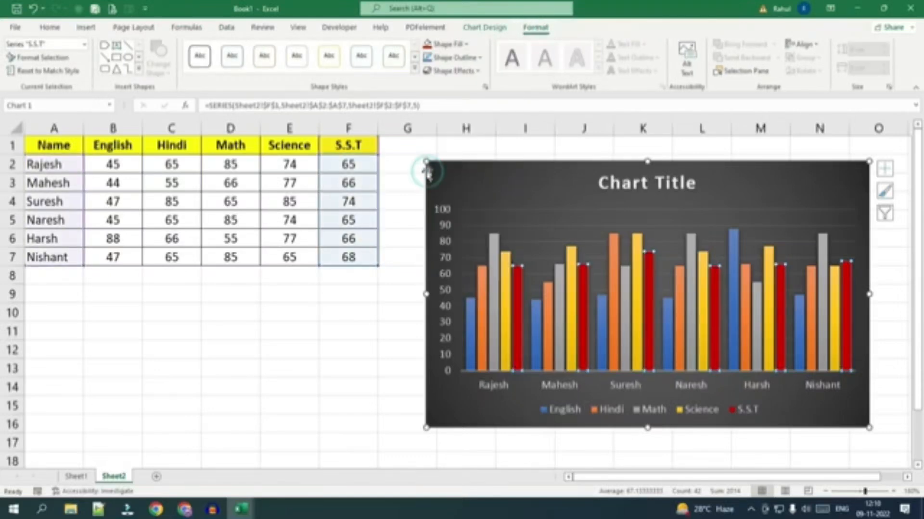
click(493, 307)
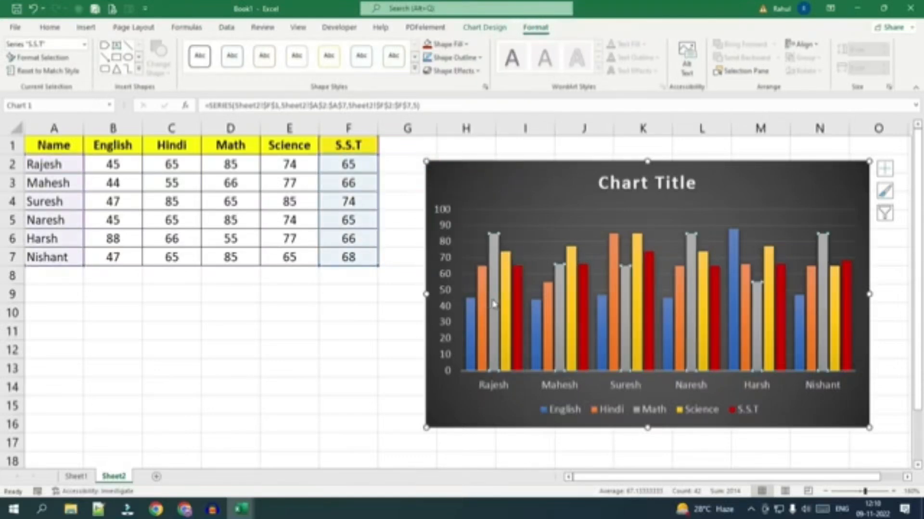
click(465, 48)
click(427, 202)
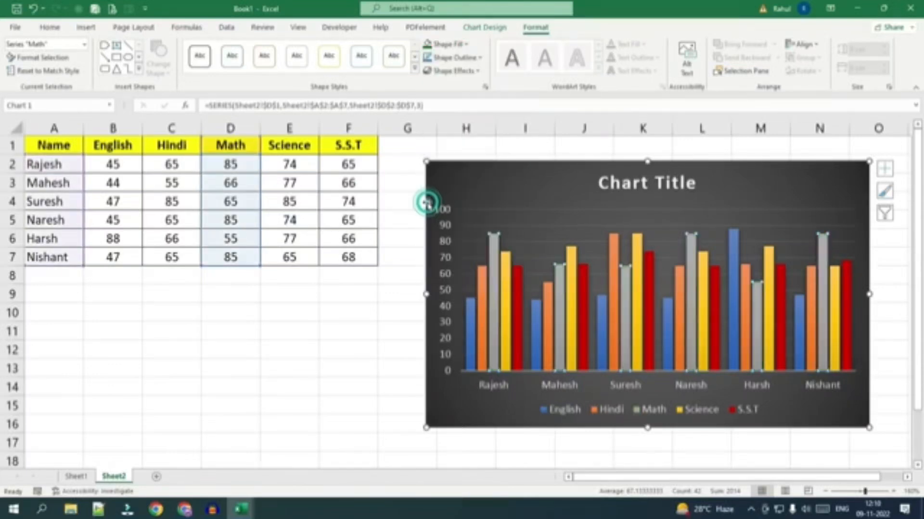
Fill the chart area's background with solid black.
click(570, 187)
click(442, 44)
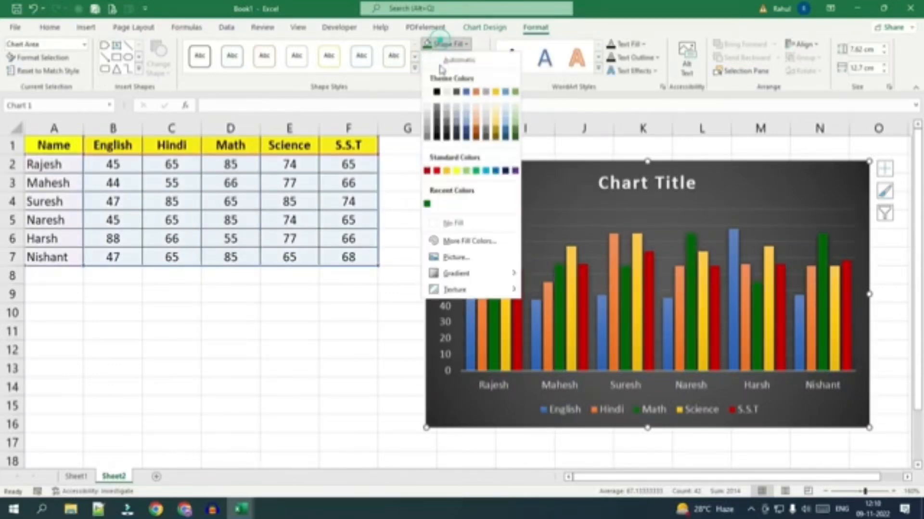
click(437, 92)
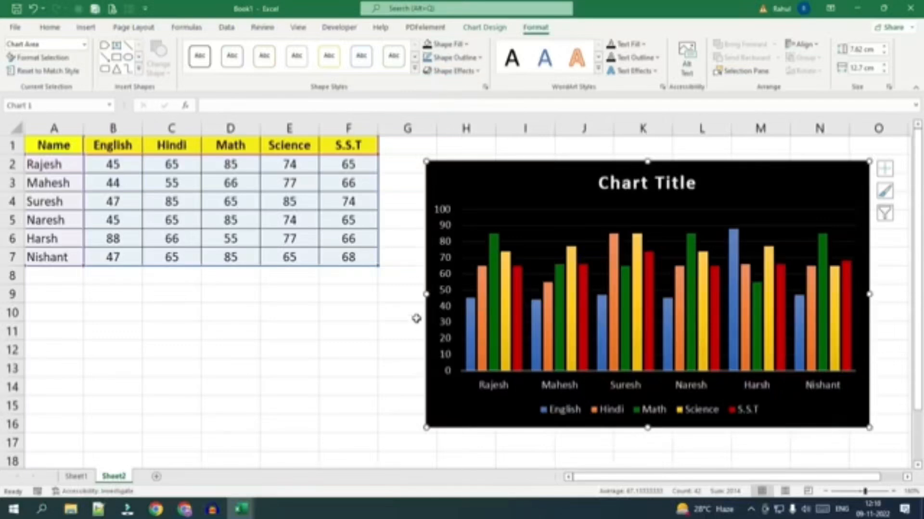
drag(426, 294, 422, 294)
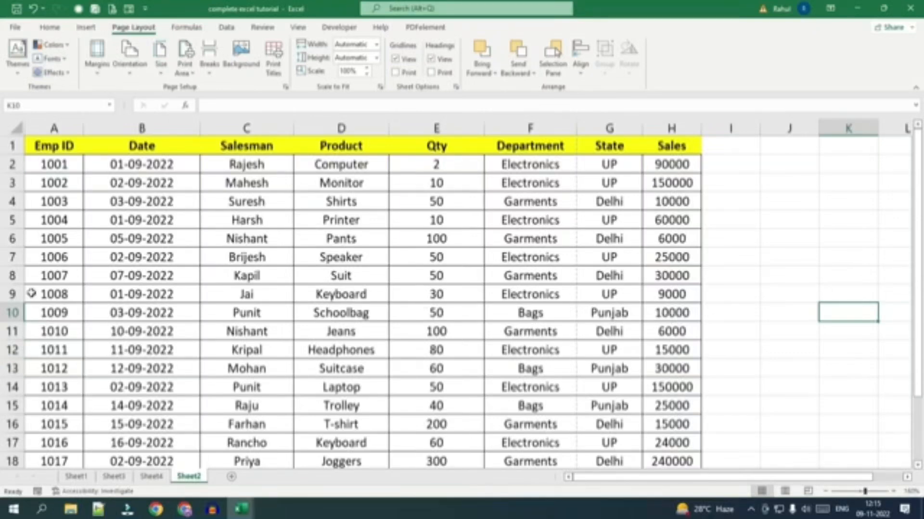
Check the sales table from Emp ID to Sales and view both of its pages in print preview.
click(43, 146)
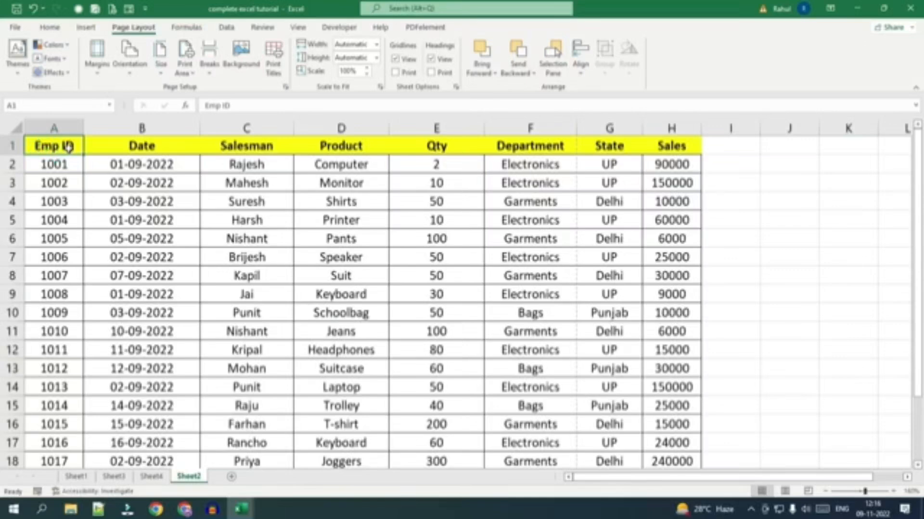
click(620, 146)
click(671, 146)
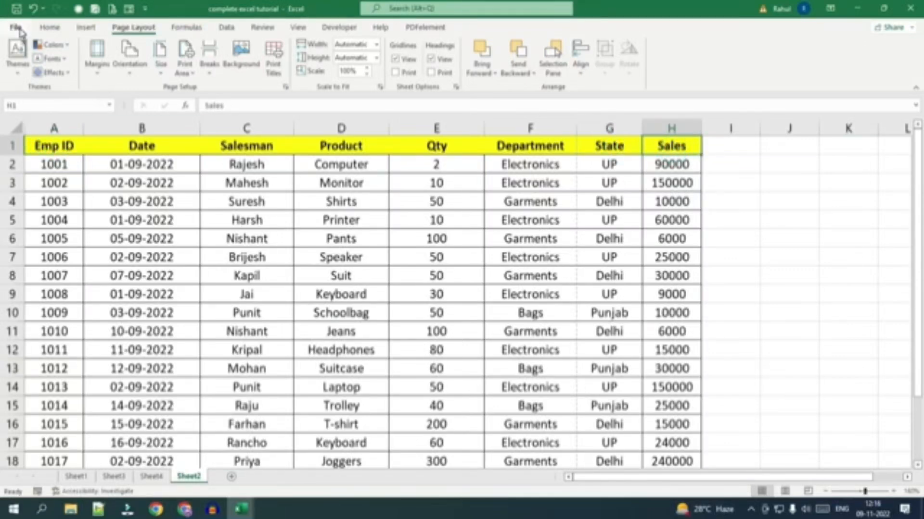
click(17, 27)
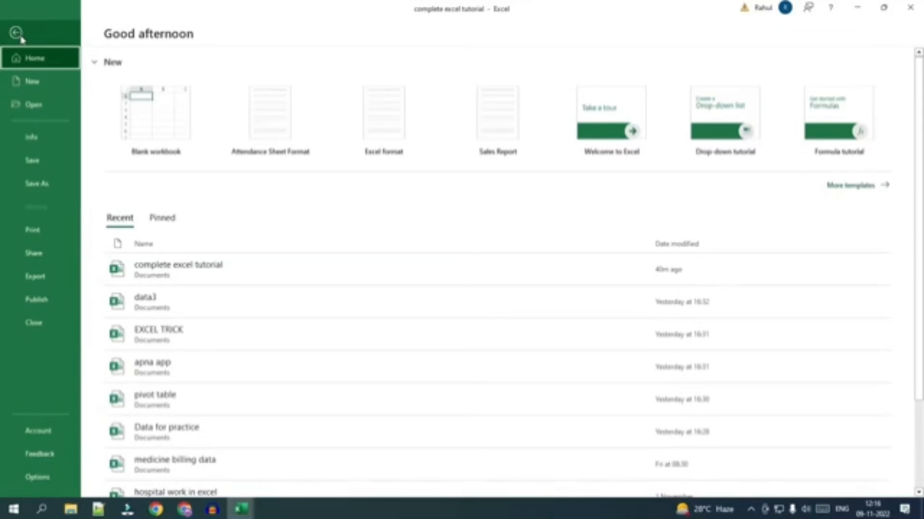
click(53, 241)
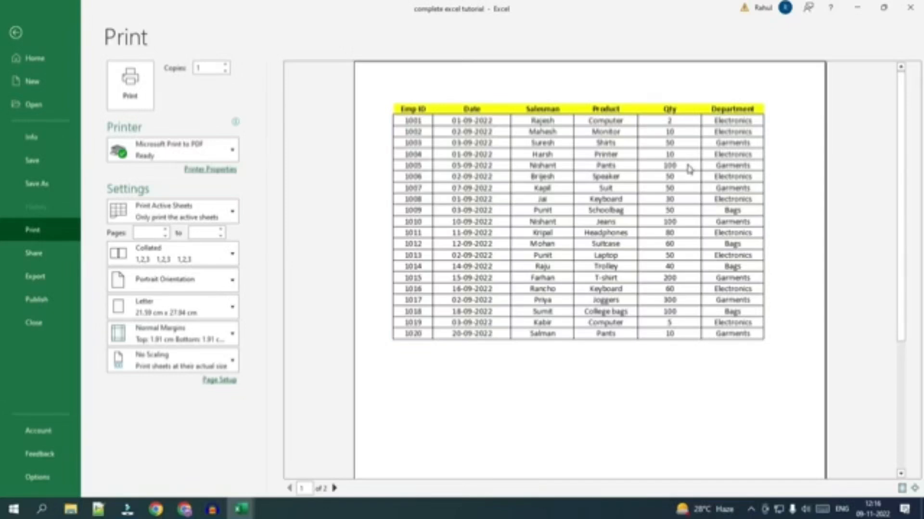
click(334, 489)
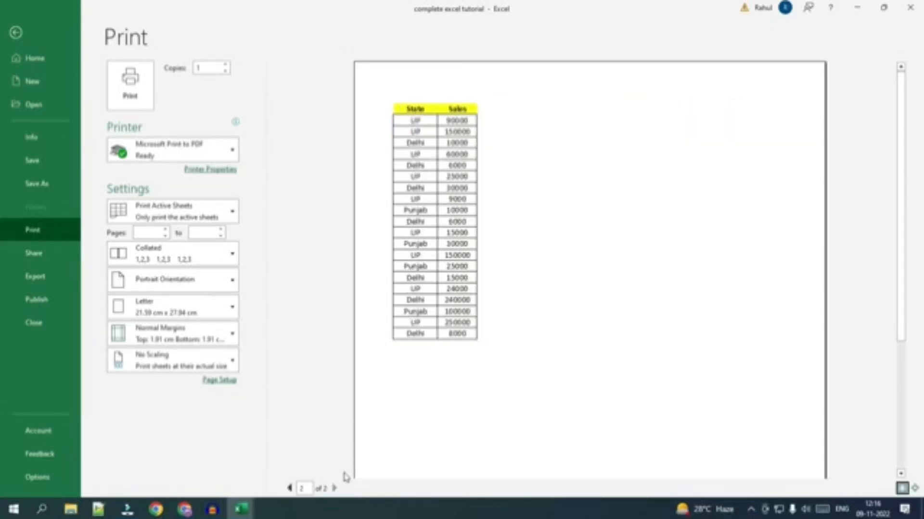
click(17, 35)
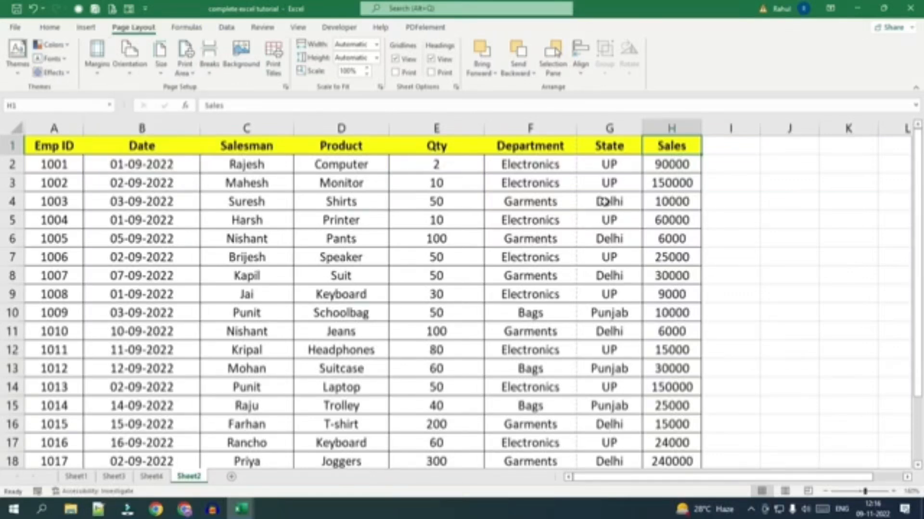
Show the sales sheet in Page Layout view and set its page margins to Narrow.
click(785, 492)
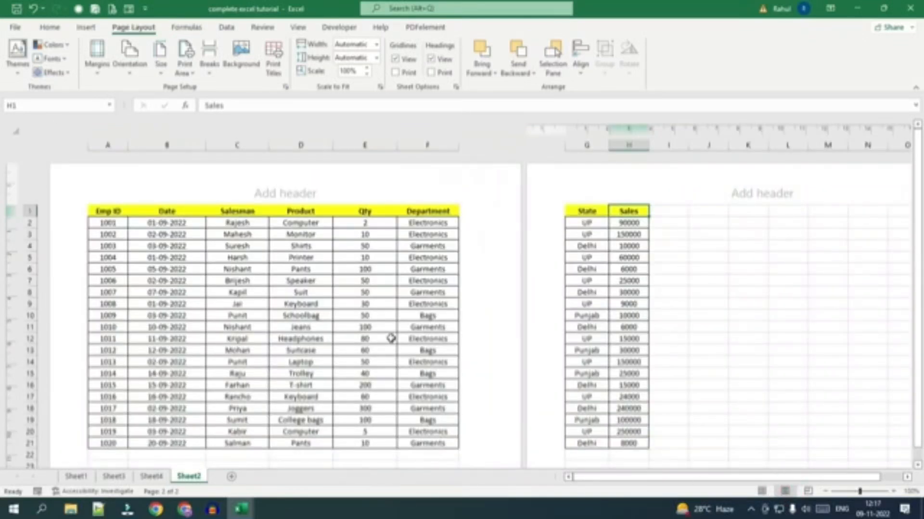
scroll(347, 264, down, 2)
scroll(341, 276, up, 2)
click(93, 76)
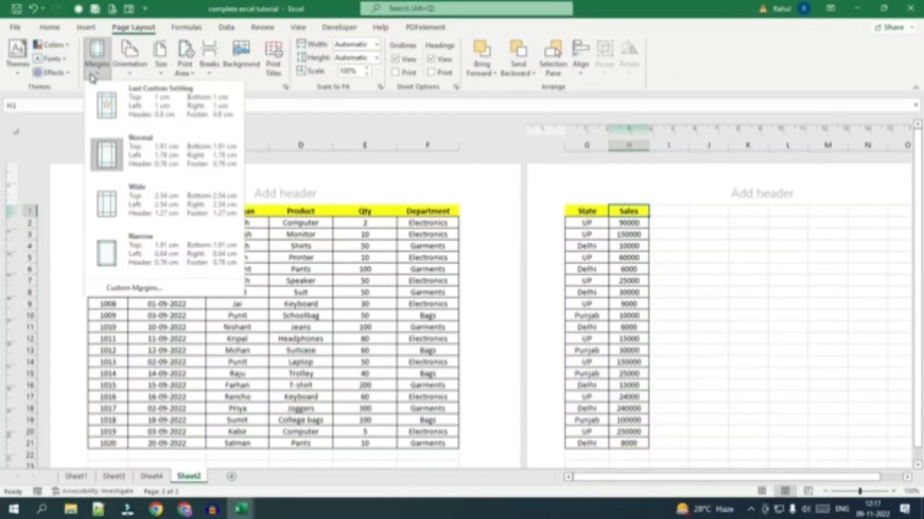
click(145, 256)
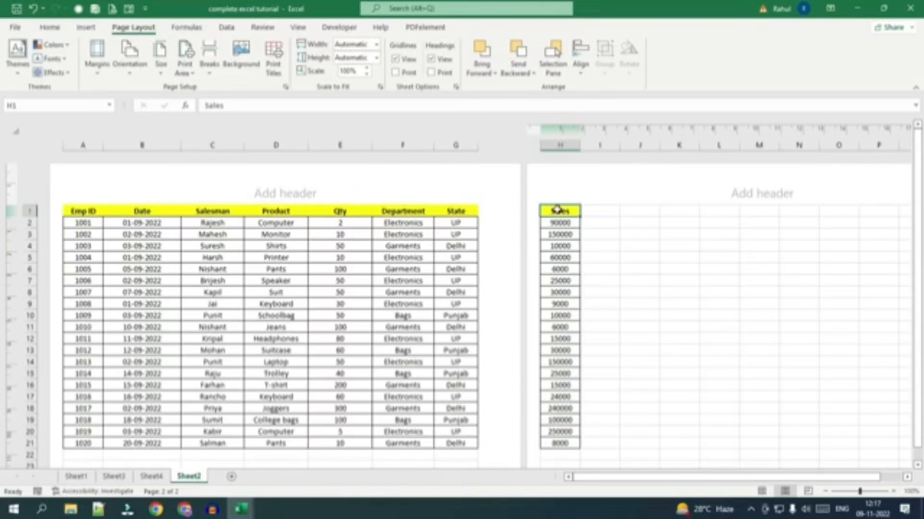
Autofit the Date column's width to its contents.
drag(557, 223, 551, 440)
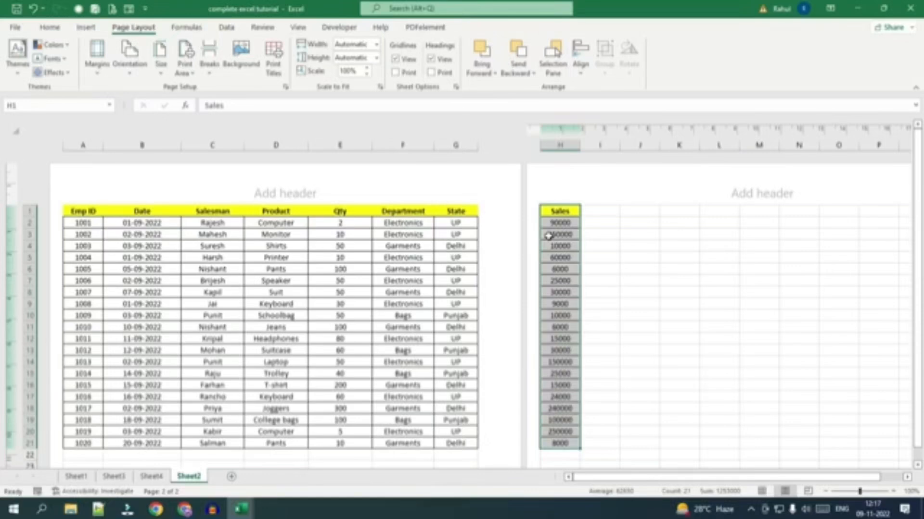
click(252, 256)
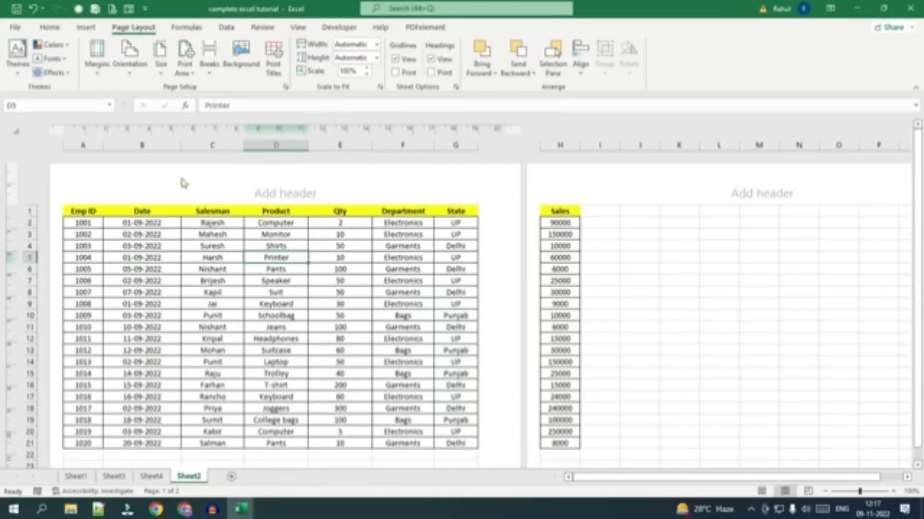
double_click(180, 145)
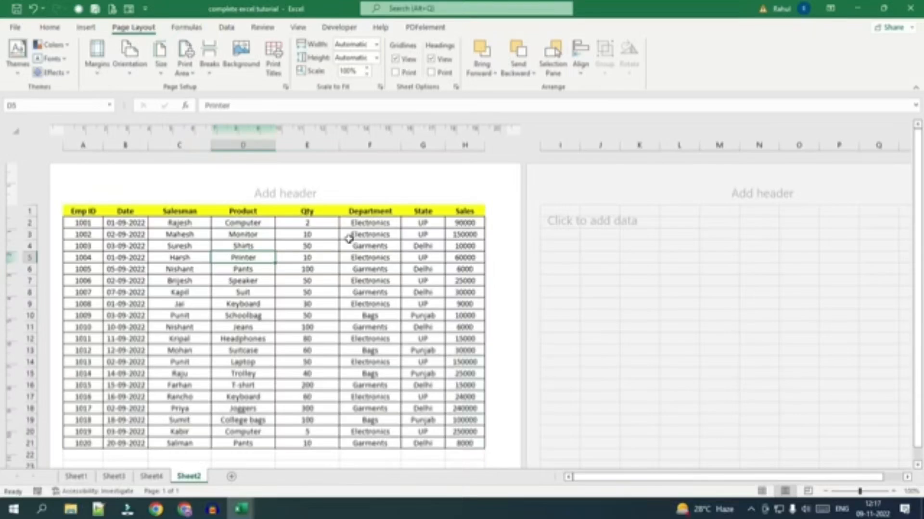
Check the sales table in print preview and return to the worksheet.
click(16, 29)
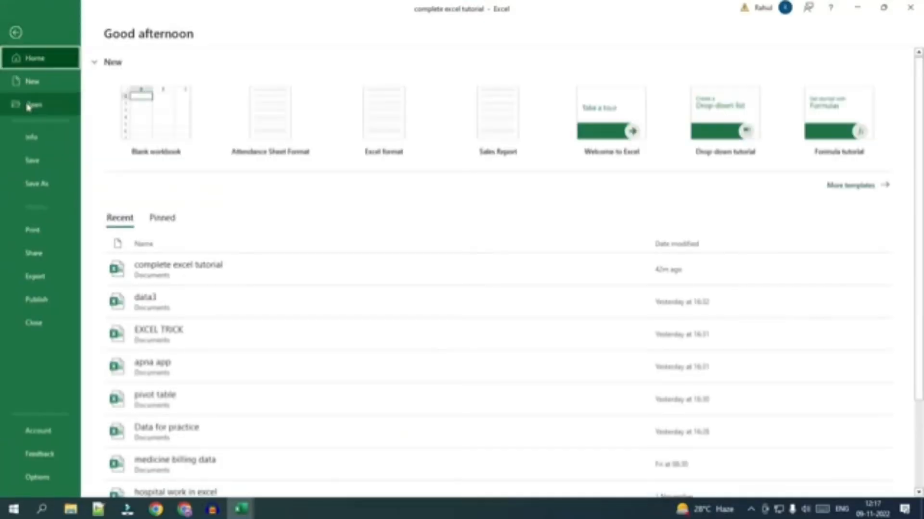
click(31, 232)
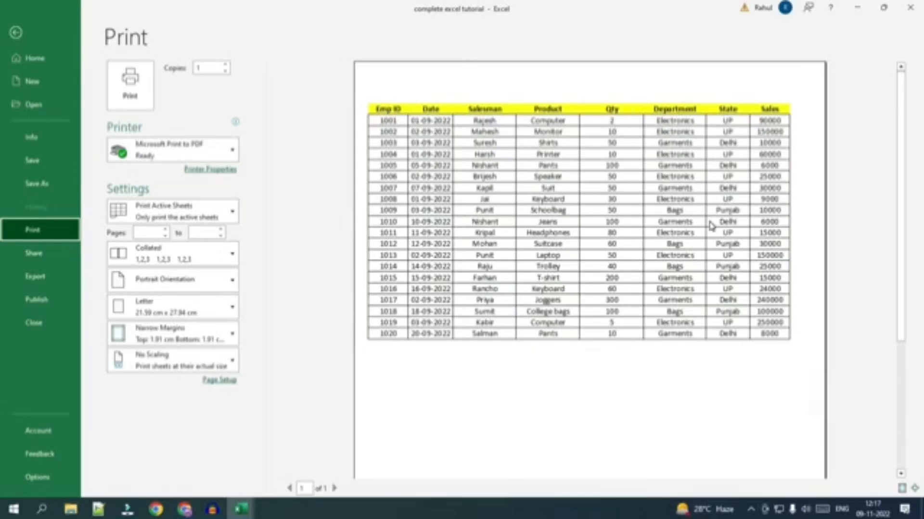
key(Escape)
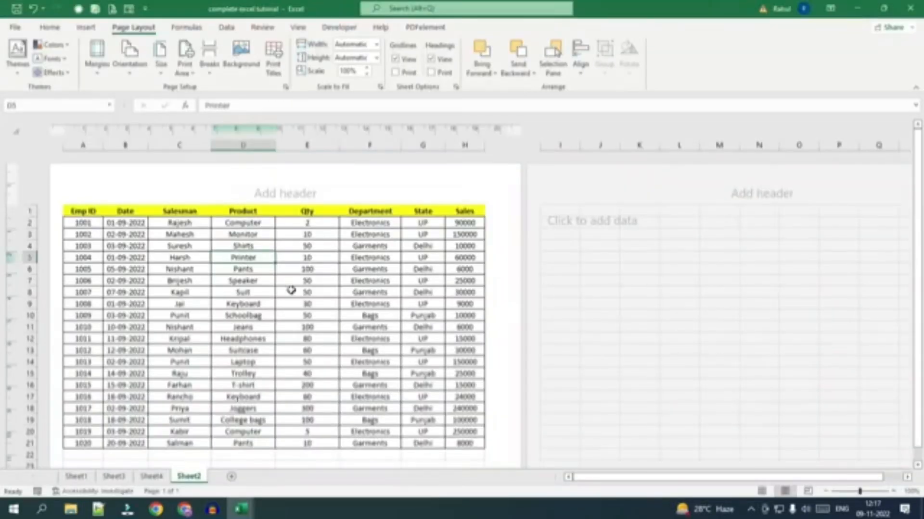
Undo the Date column's width change.
click(353, 328)
key(ctrl+z)
key(ctrl+z)
key(ctrl+z)
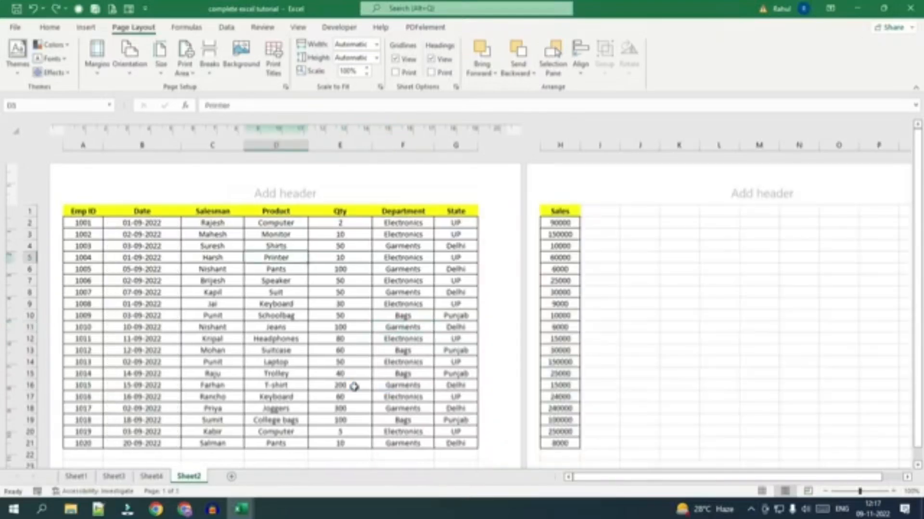
click(354, 387)
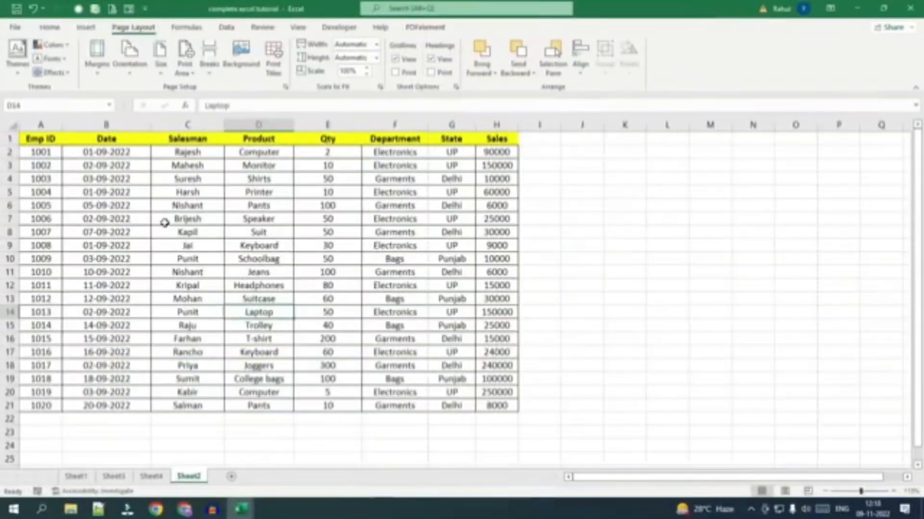
Show the sales sheet in Page Layout view and change its page orientation to Landscape.
click(784, 491)
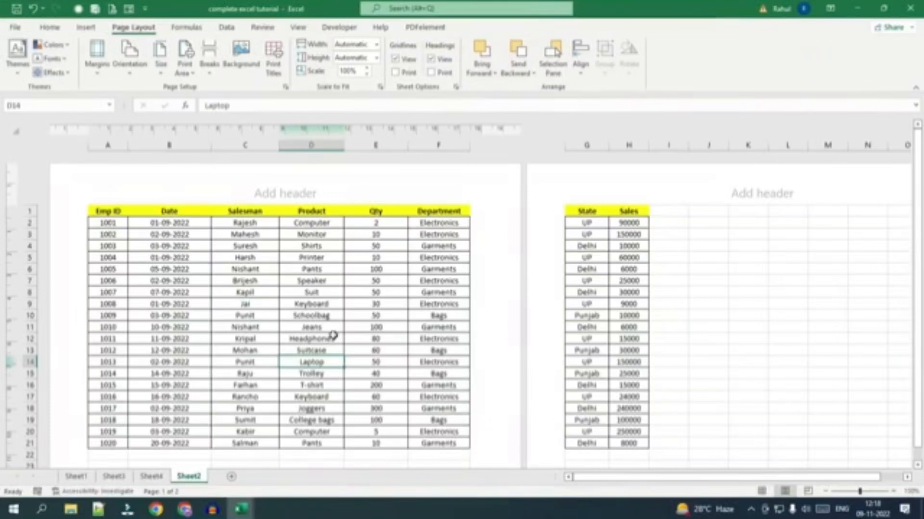
scroll(333, 336, down, 4)
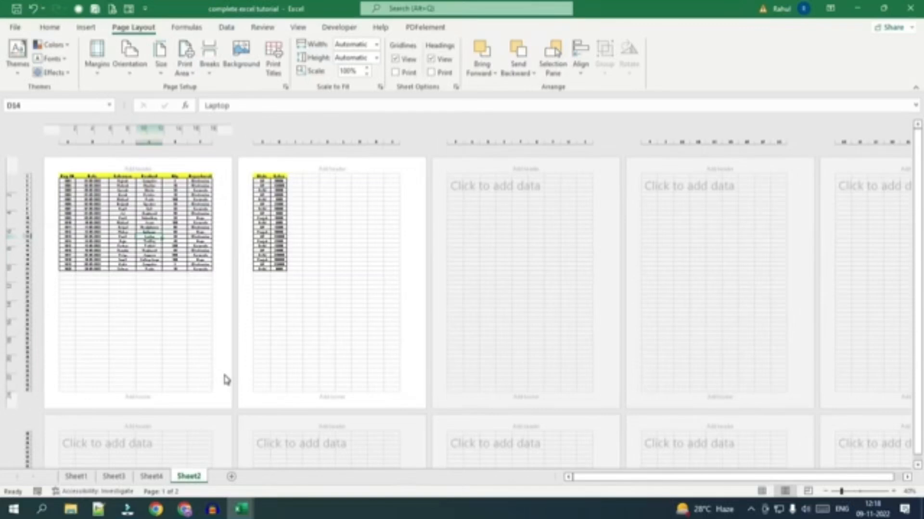
click(129, 54)
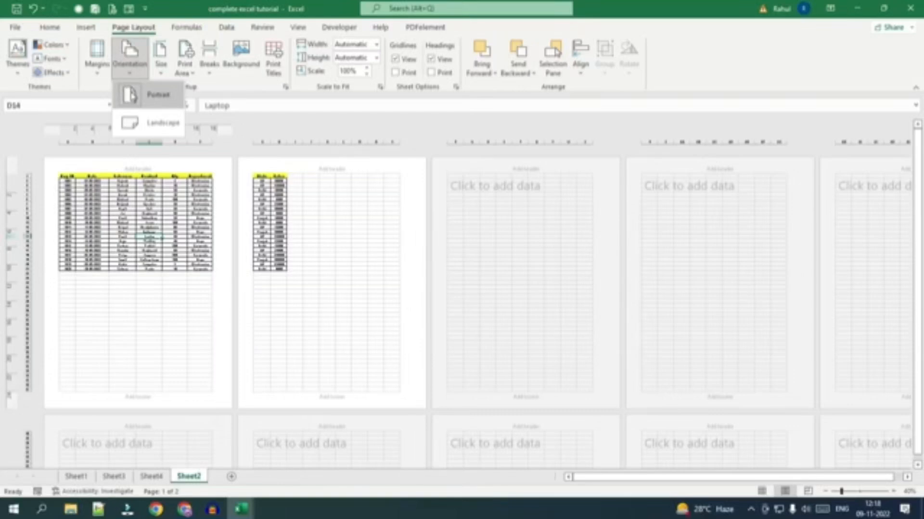
click(137, 126)
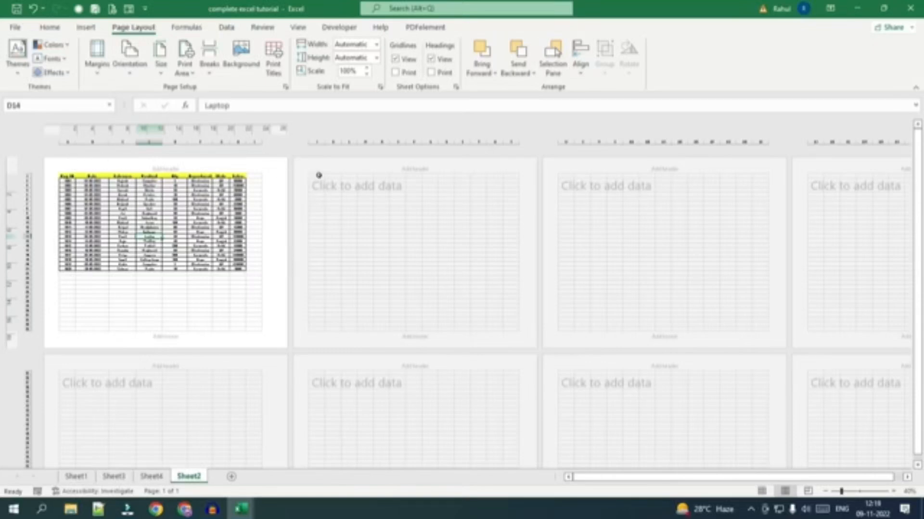
Examine how the sales table fits the landscape page, including the neighbouring page and the area down to the footer.
drag(318, 176, 351, 329)
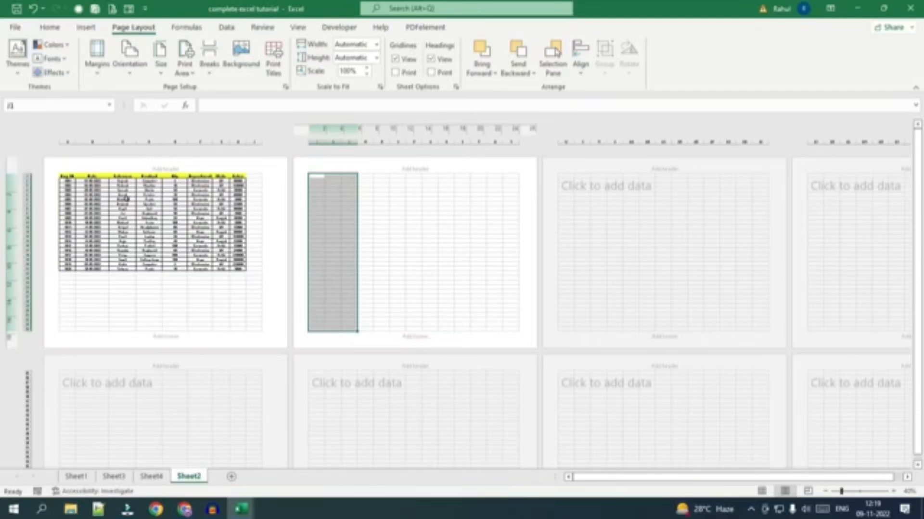
click(191, 279)
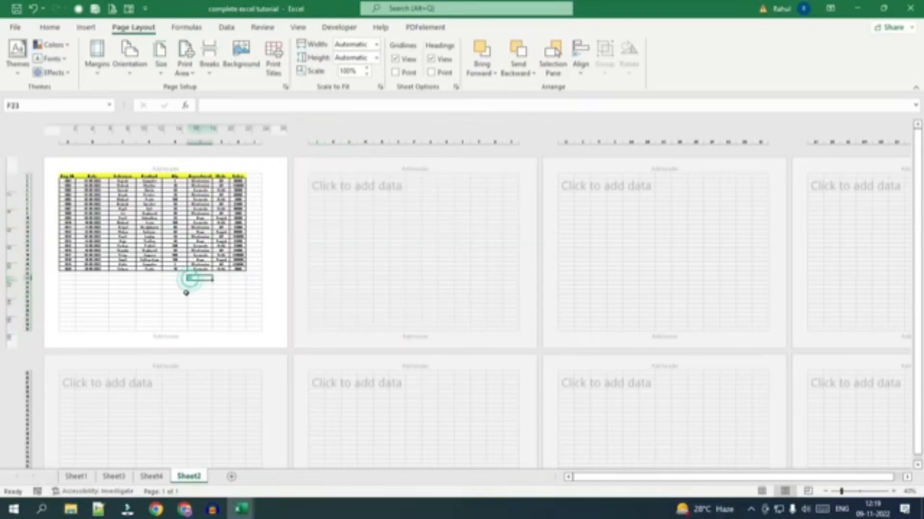
scroll(153, 285, up, 4)
scroll(155, 289, up, 2)
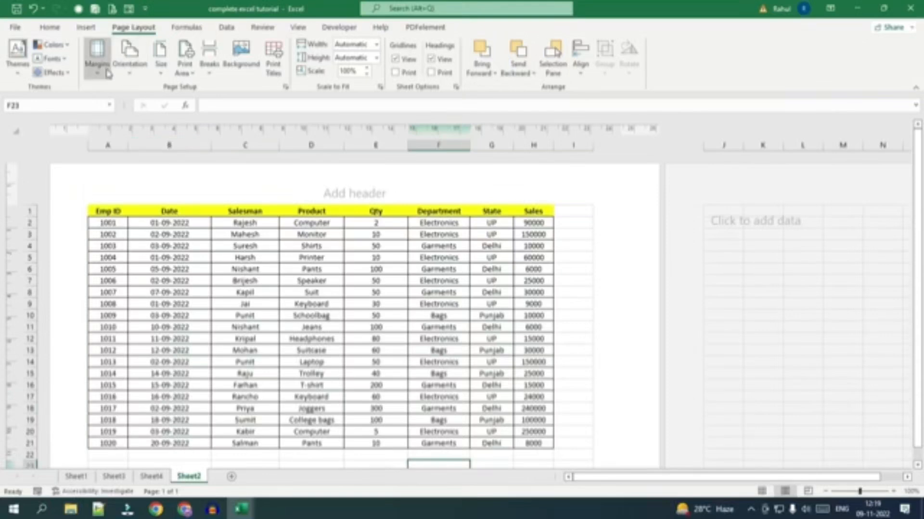
click(97, 54)
click(450, 294)
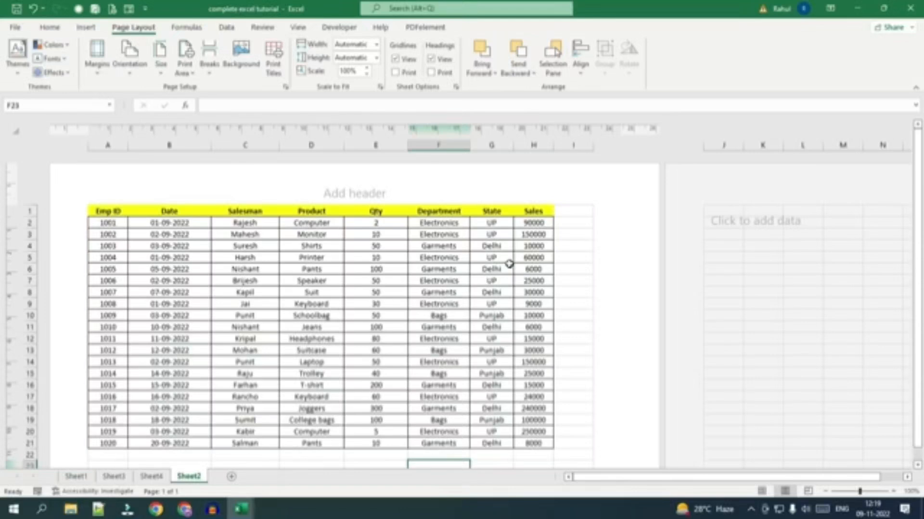
scroll(200, 304, down, 5)
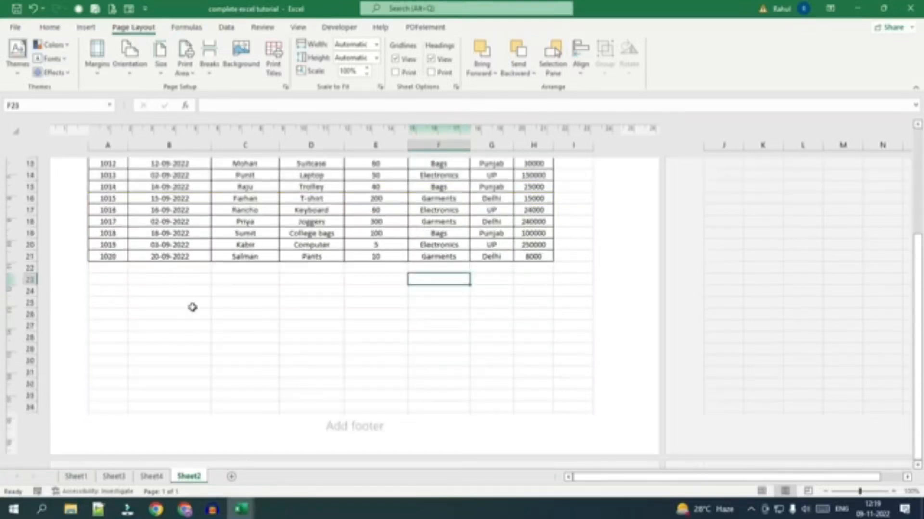
scroll(236, 351, up, 5)
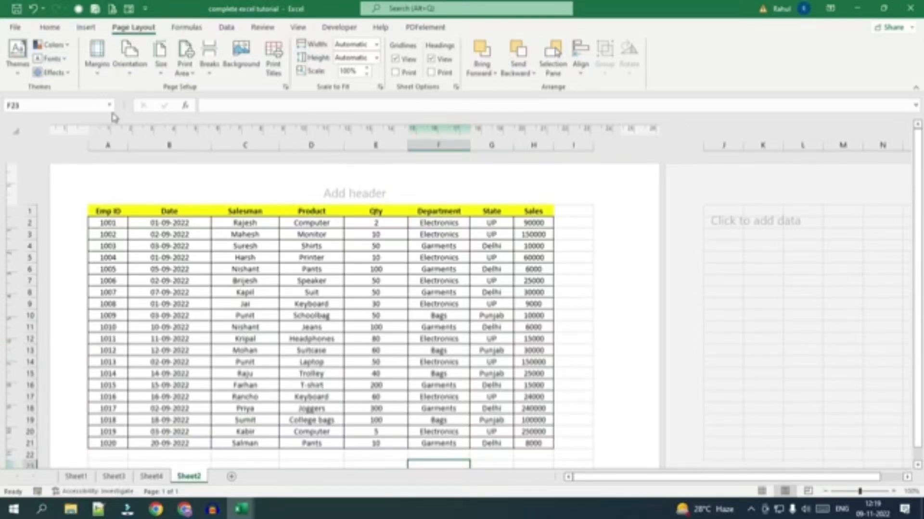
Change the sales sheet's page orientation to Portrait and view how the table is spread over the pages.
click(130, 53)
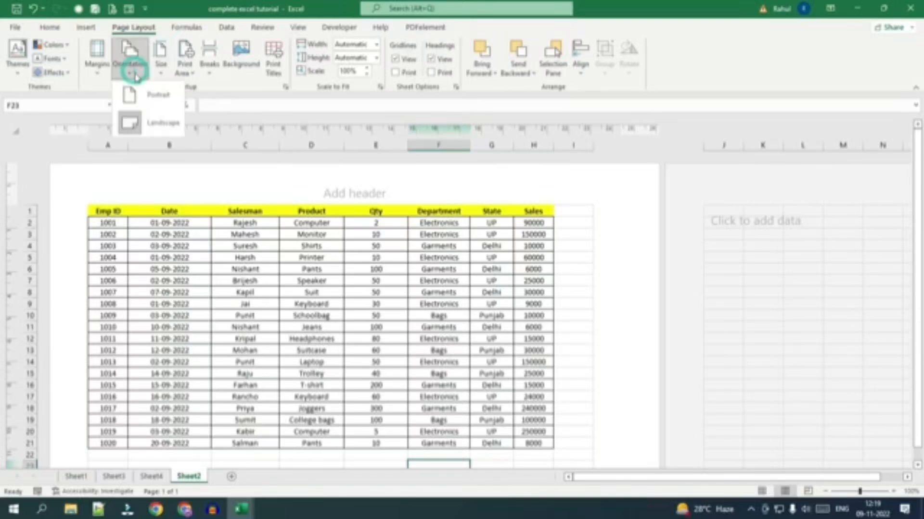
click(143, 91)
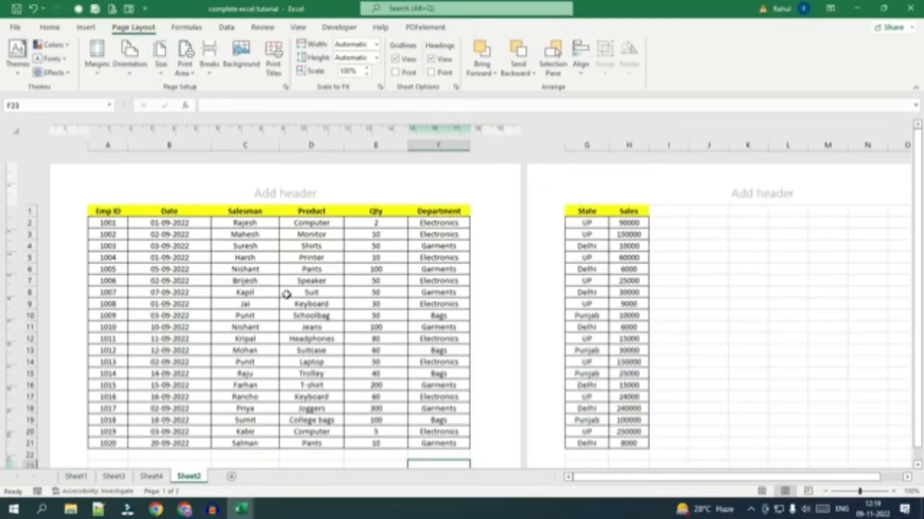
scroll(309, 288, down, 2)
scroll(312, 287, down, 1)
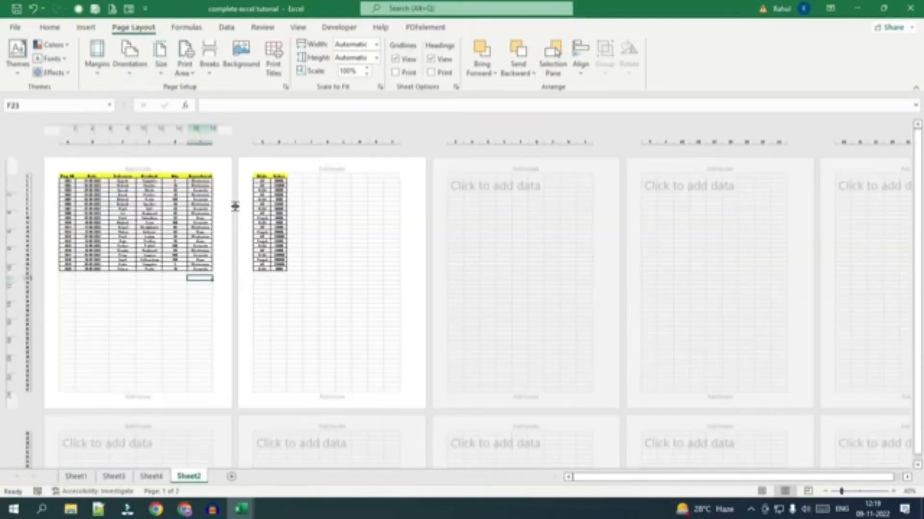
Set the paper size to A4 and select the table section on each page to examine how the columns are divided.
click(159, 72)
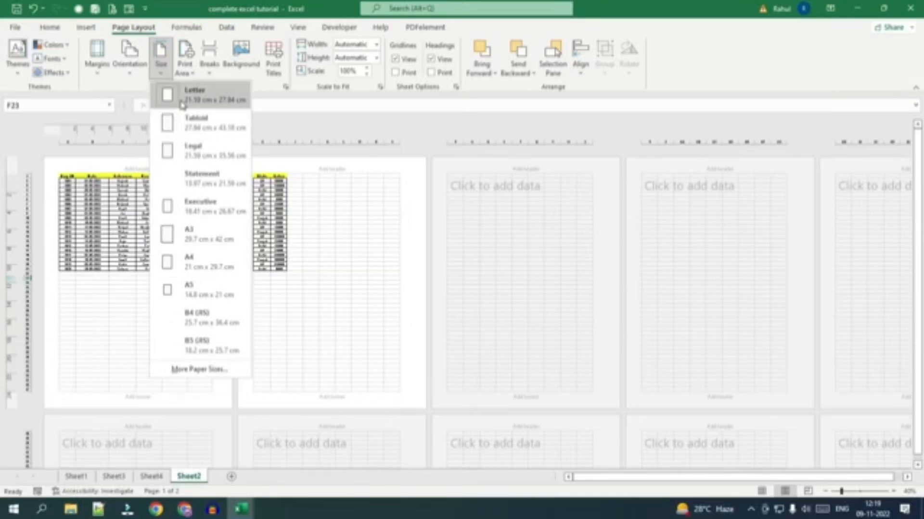
click(192, 266)
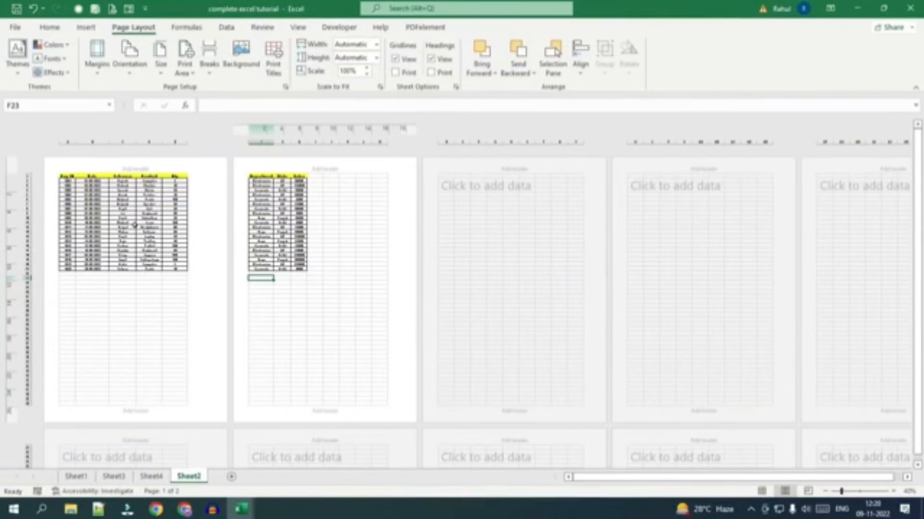
scroll(137, 298, up, 1)
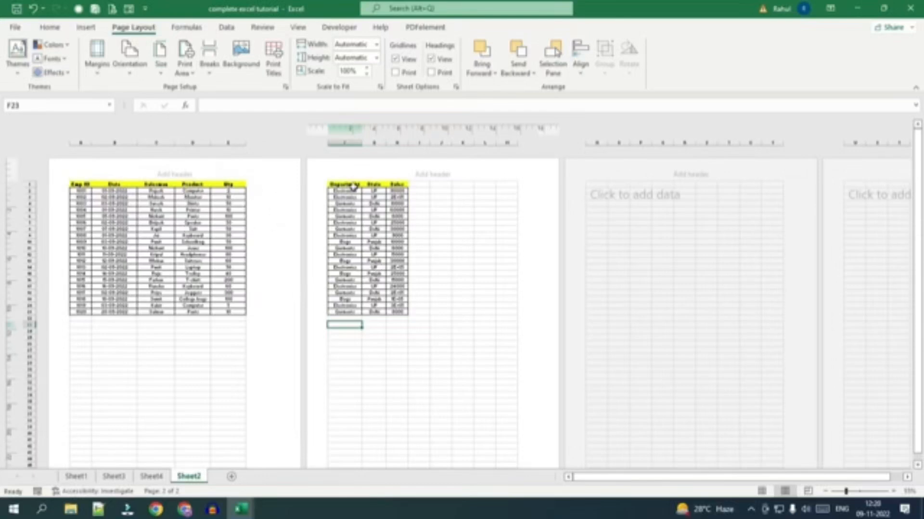
drag(78, 185, 228, 188)
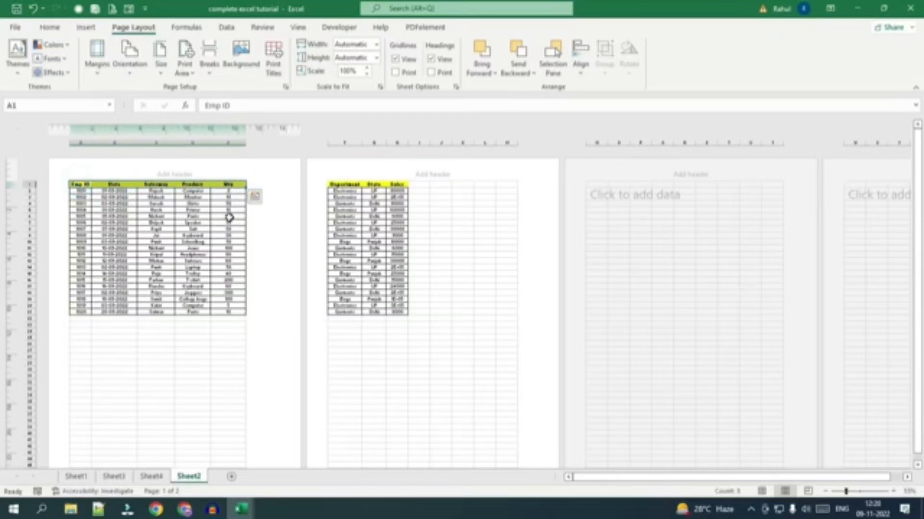
drag(76, 186, 251, 276)
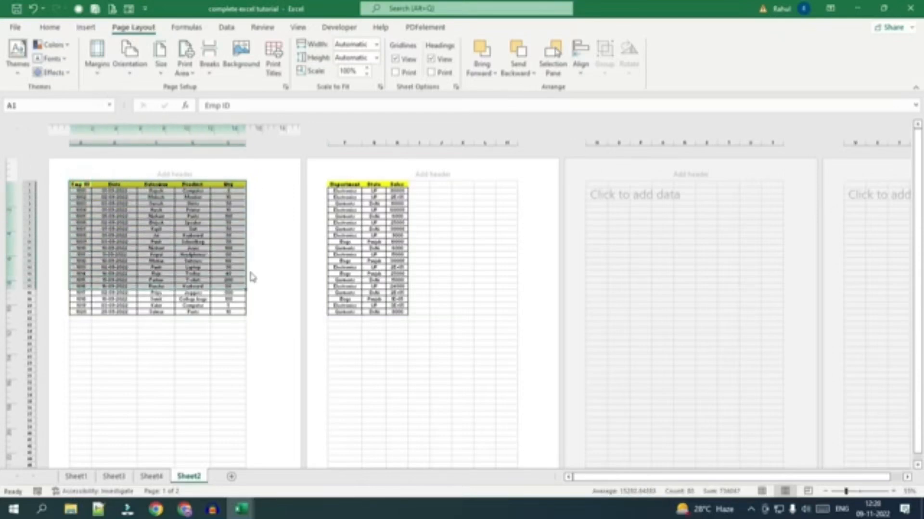
drag(337, 184, 403, 311)
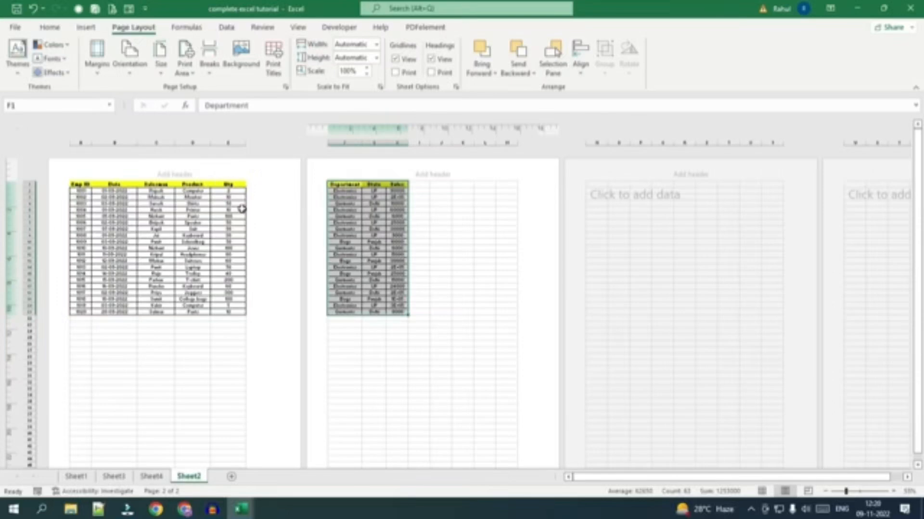
Scale the printout's width to 1 page, check the sales table in print preview and return to the worksheet.
click(377, 44)
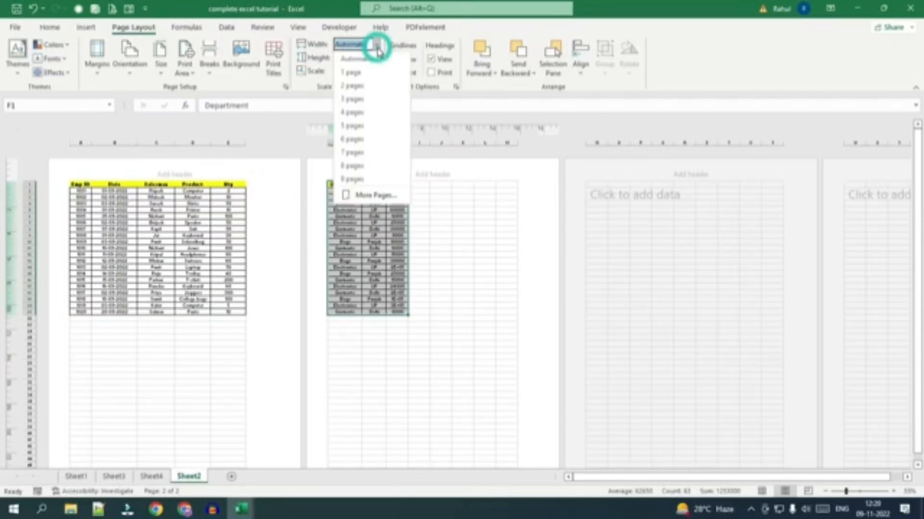
click(360, 72)
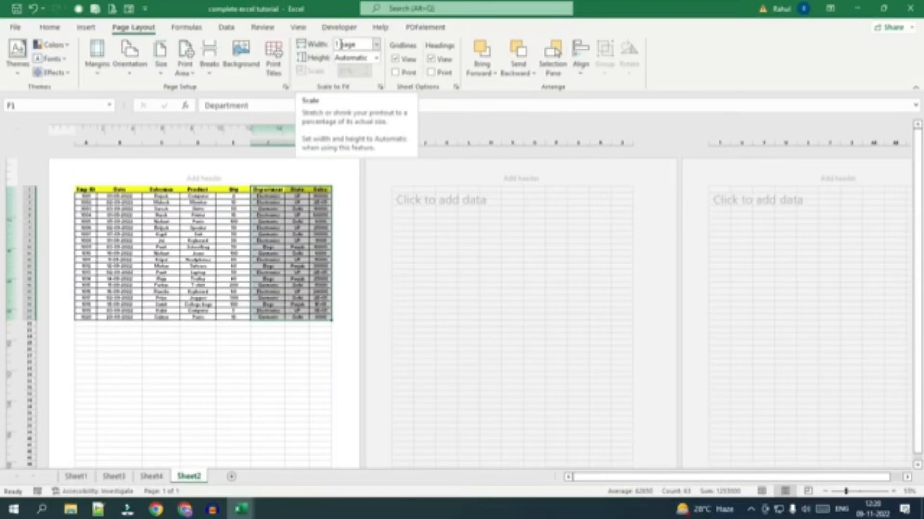
click(225, 214)
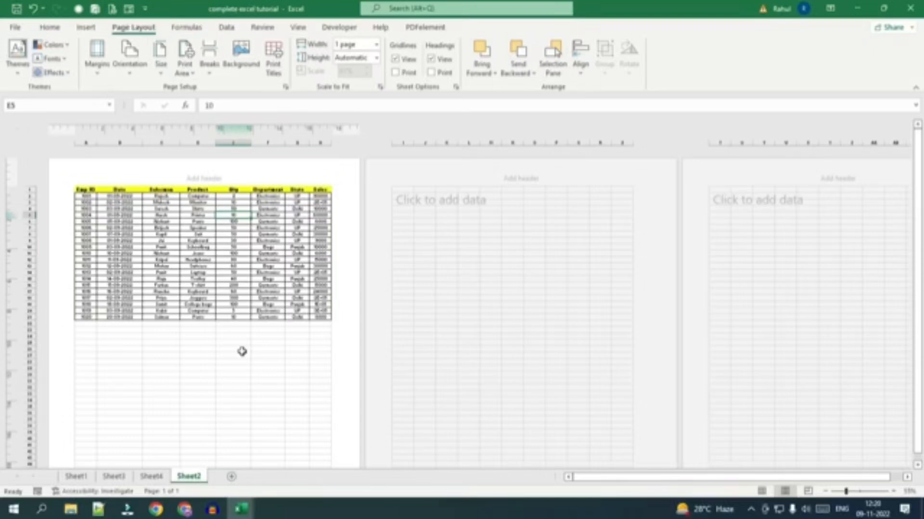
click(10, 27)
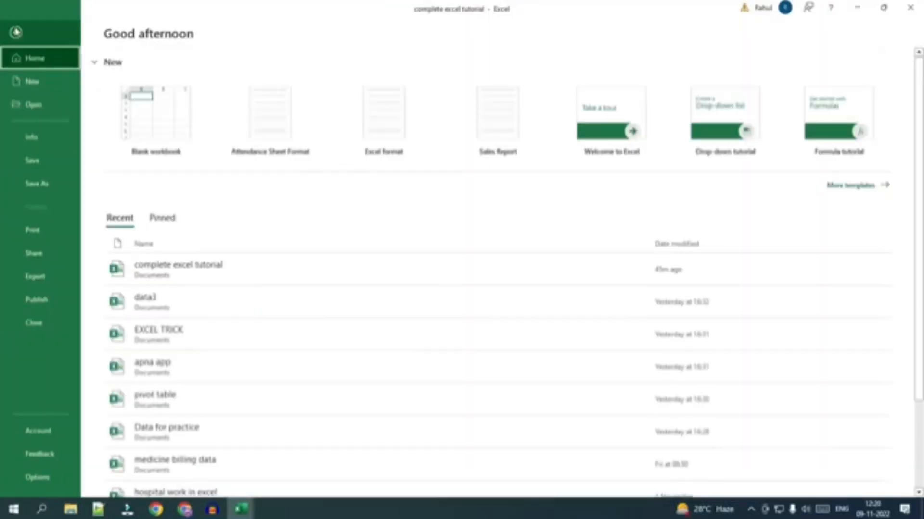
click(37, 235)
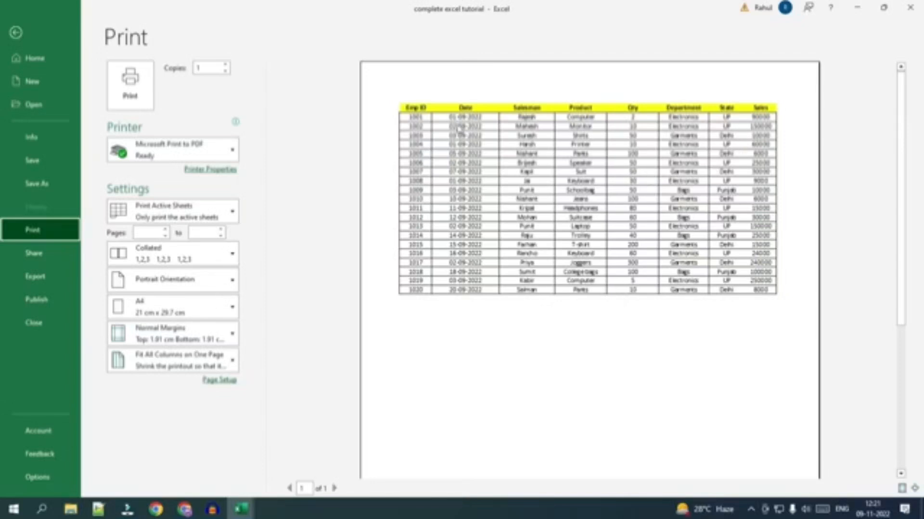
key(Escape)
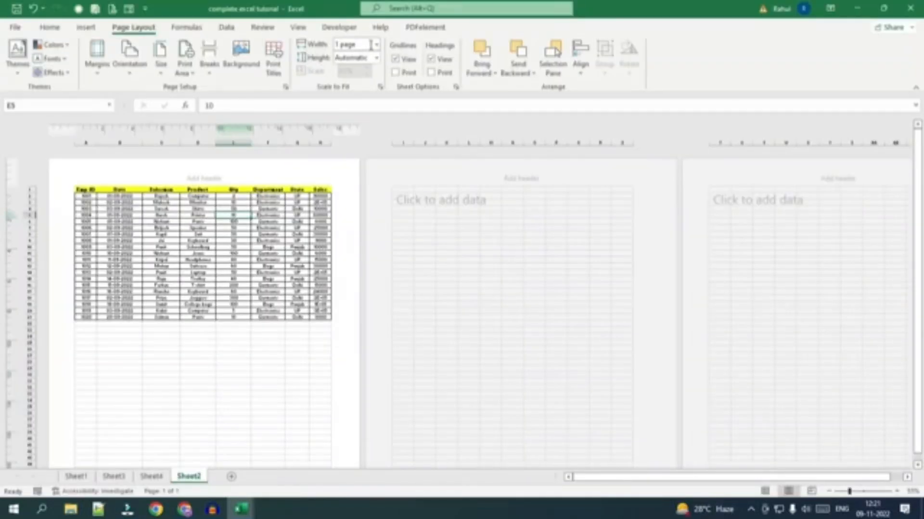
Set the printout's width to Automatic with a scale of 100%, and check the result in print preview.
click(377, 46)
click(367, 71)
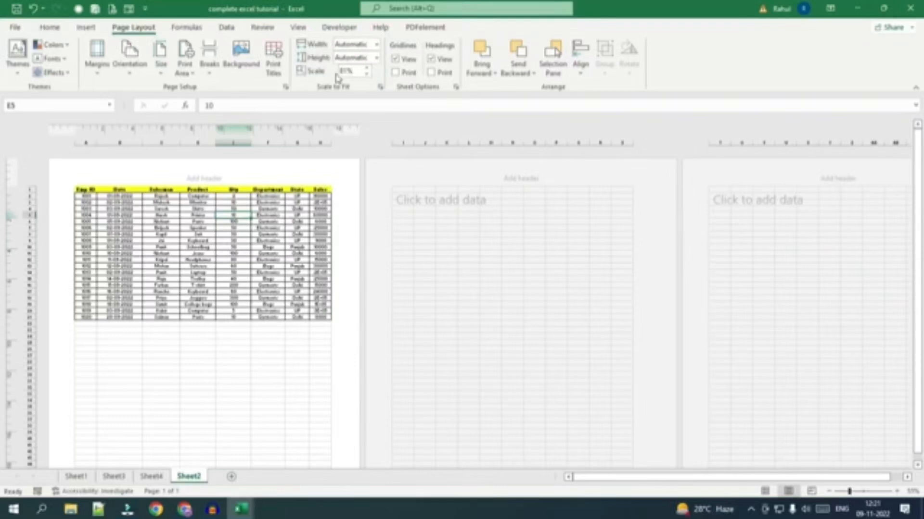
click(344, 72)
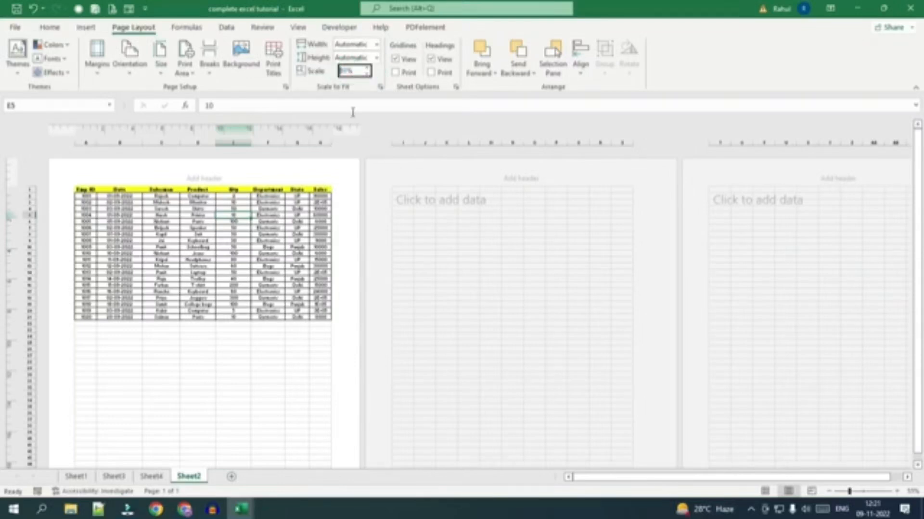
text(100)
key(Return)
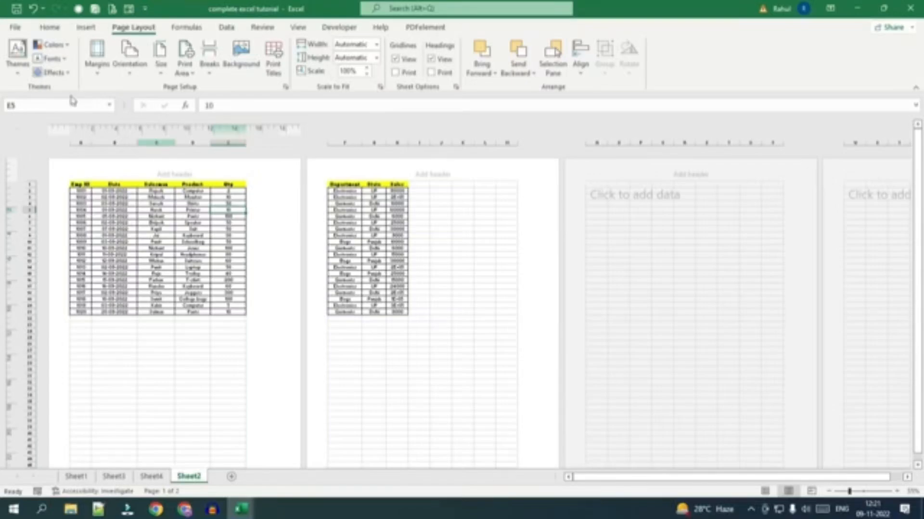
click(16, 29)
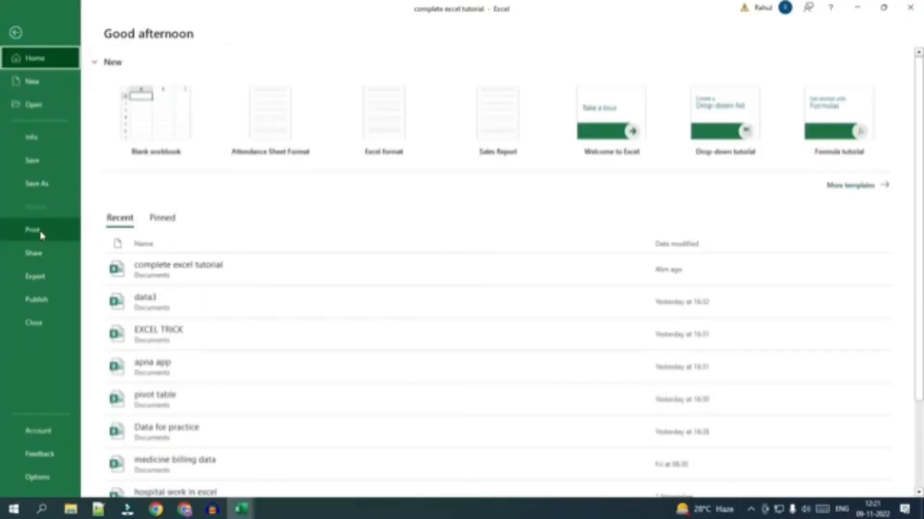
click(36, 231)
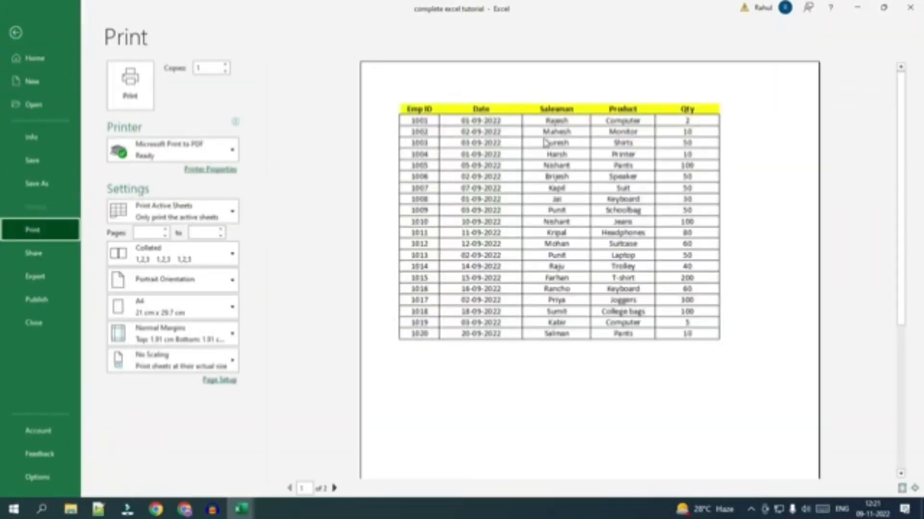
key(Escape)
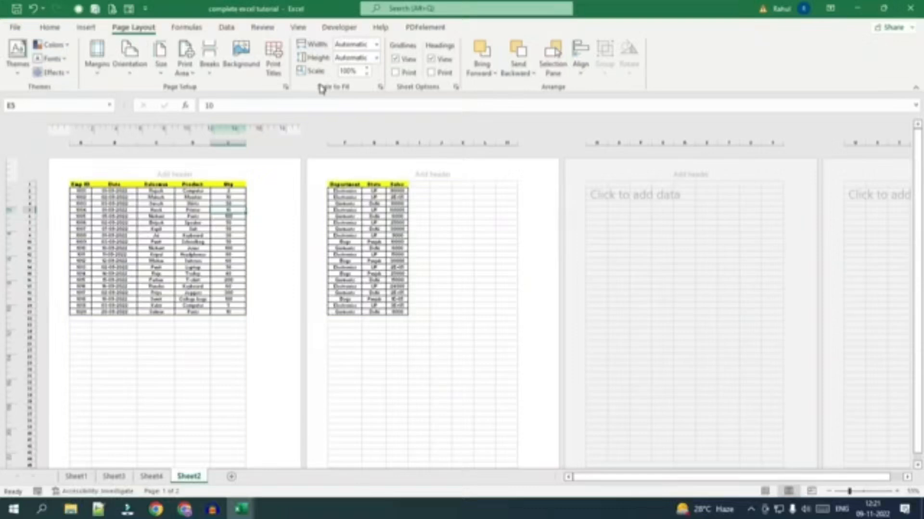
Set the printout's width to 1 page again and look through the page choices for its height.
click(379, 45)
click(356, 72)
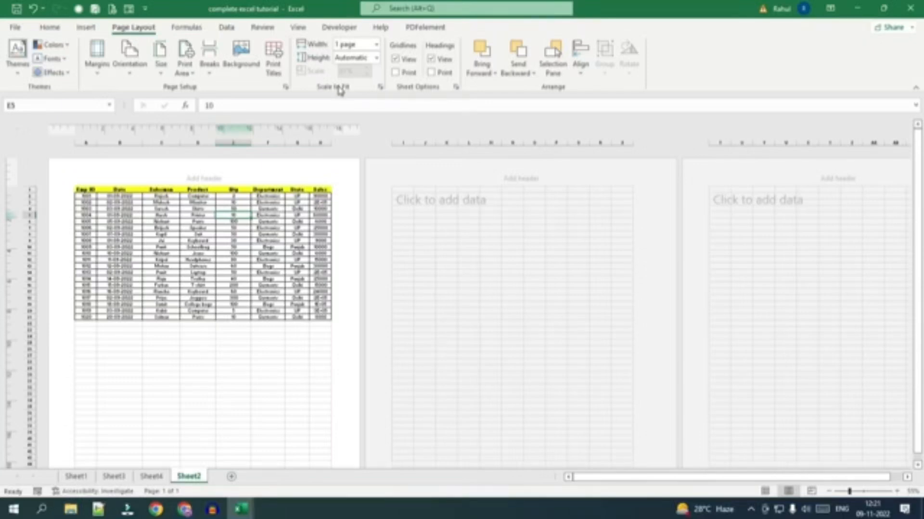
scroll(241, 198, down, 5)
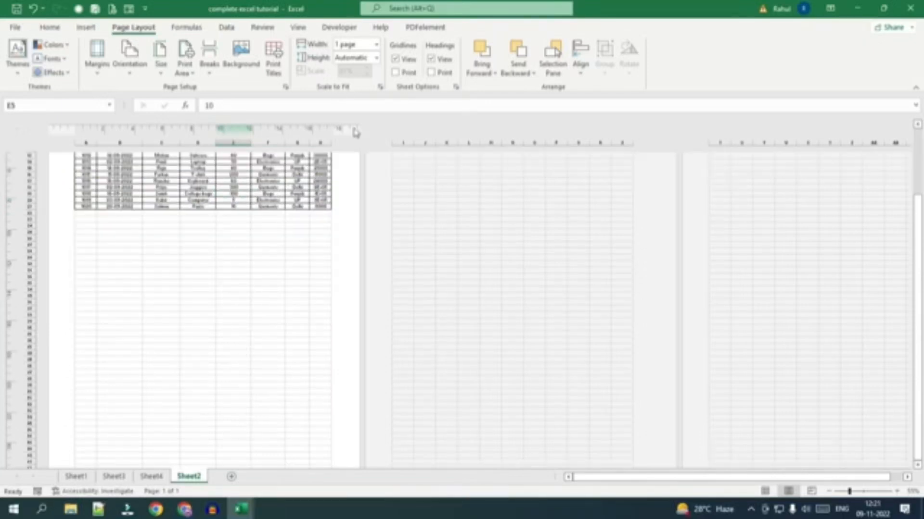
click(377, 58)
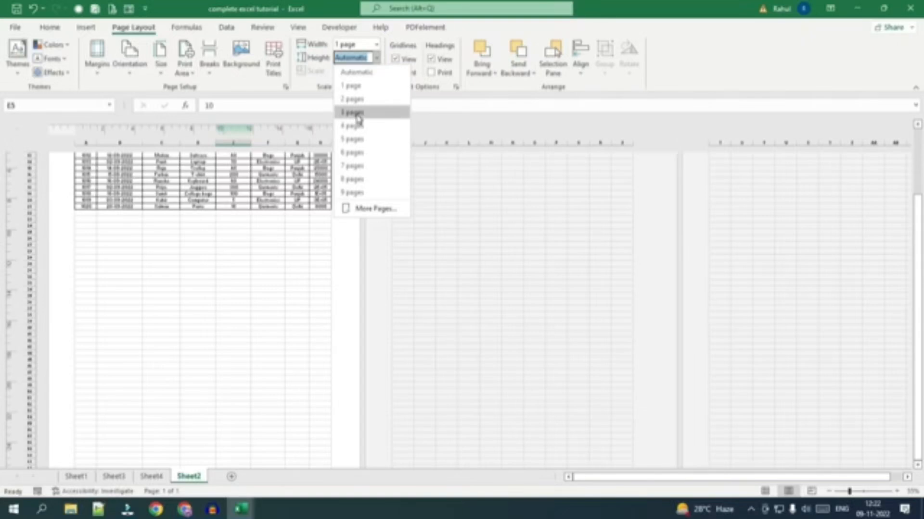
click(269, 301)
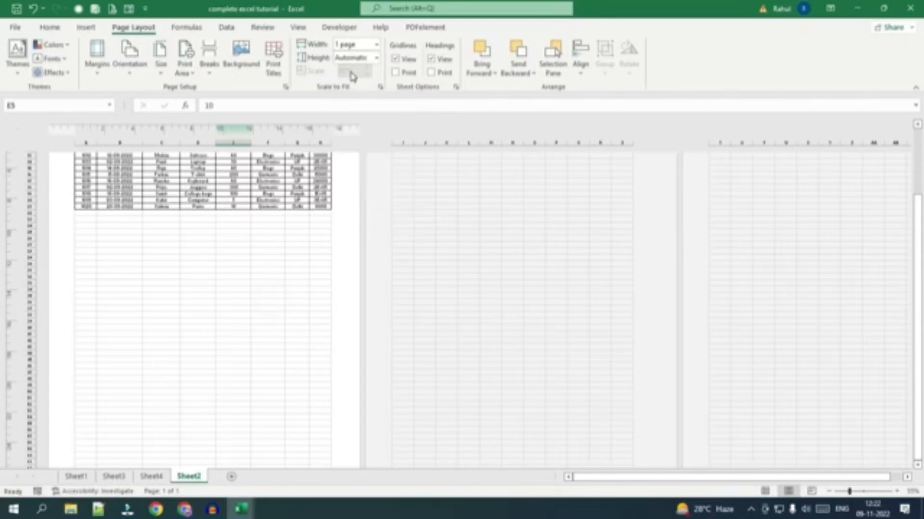
scroll(251, 295, up, 5)
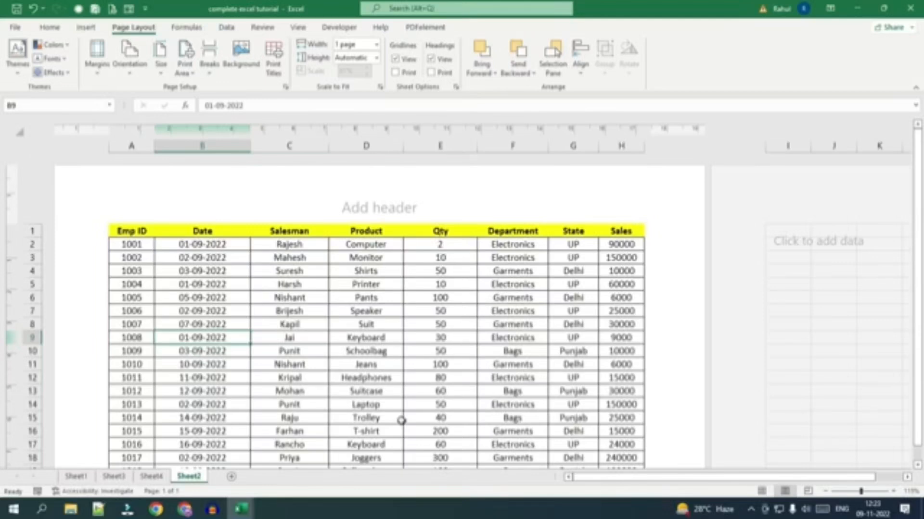
Return the sales sheet to Normal view and set both the printout's width and height to Automatic.
click(761, 492)
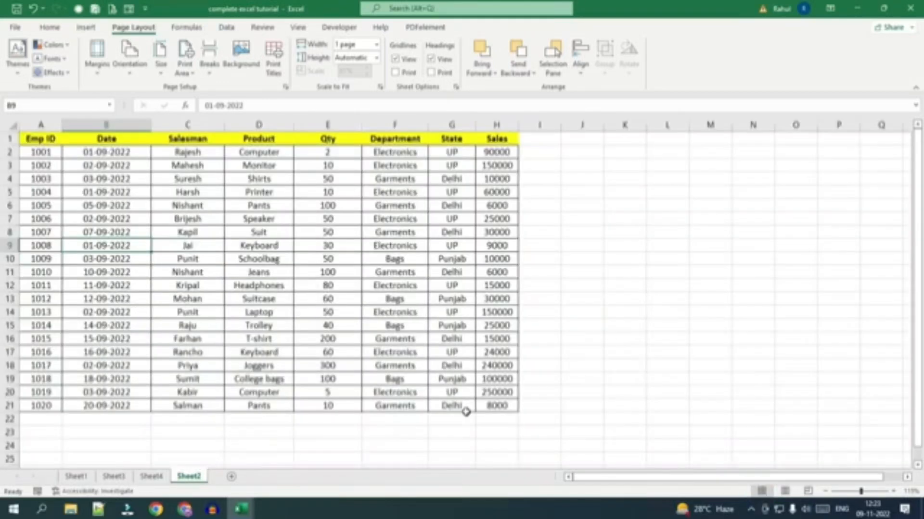
click(375, 44)
click(356, 58)
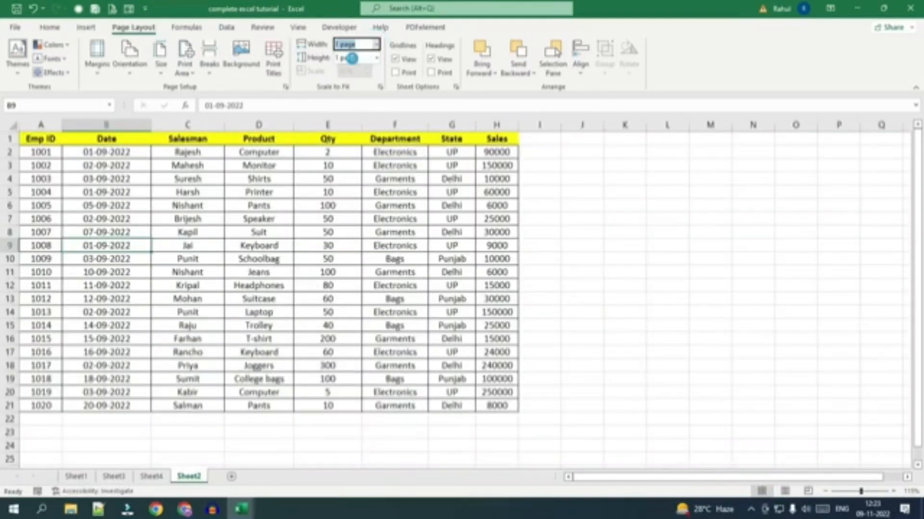
click(376, 58)
click(358, 73)
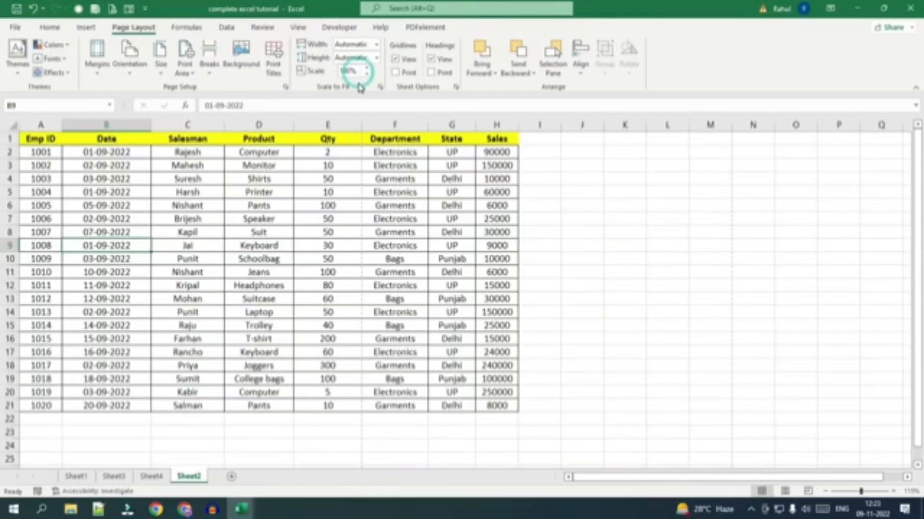
Apply a page margin preset and narrow the Date, Salesman, Product and Qty columns to fit their contents.
click(96, 56)
click(160, 171)
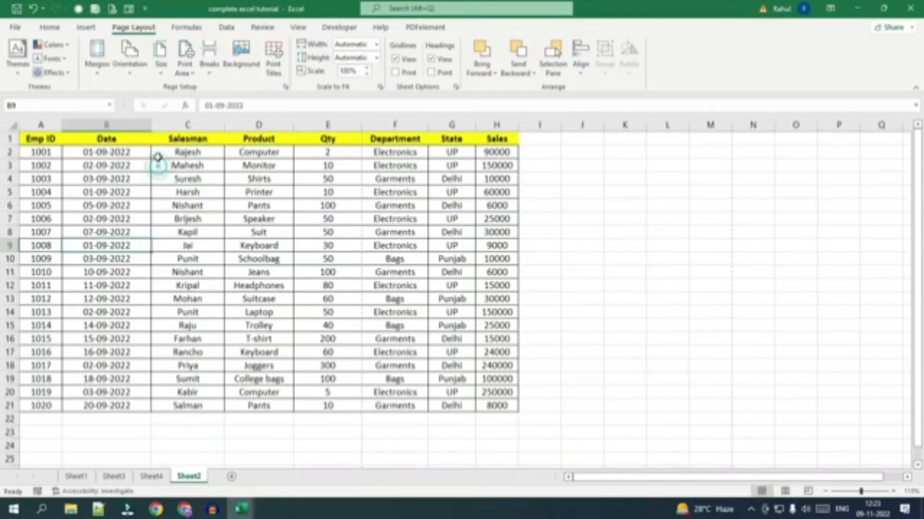
drag(224, 127, 195, 126)
drag(266, 127, 266, 128)
double_click(266, 127)
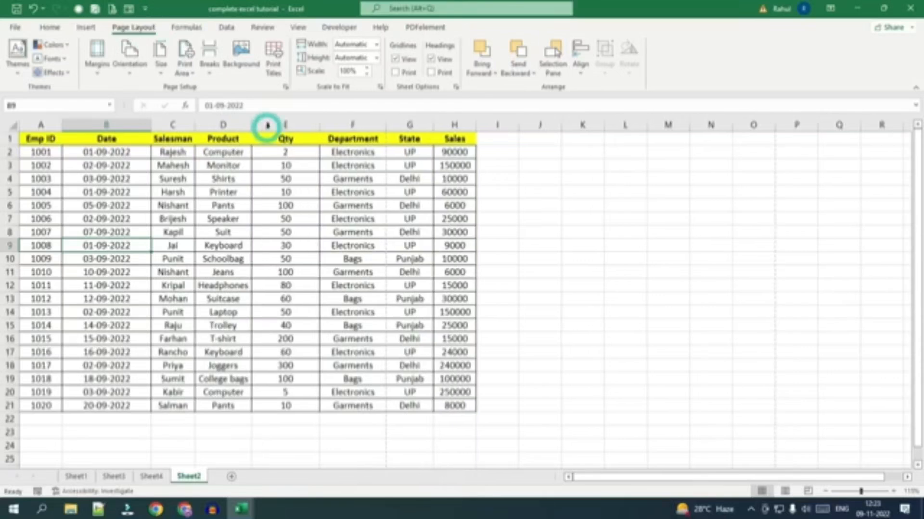
double_click(318, 126)
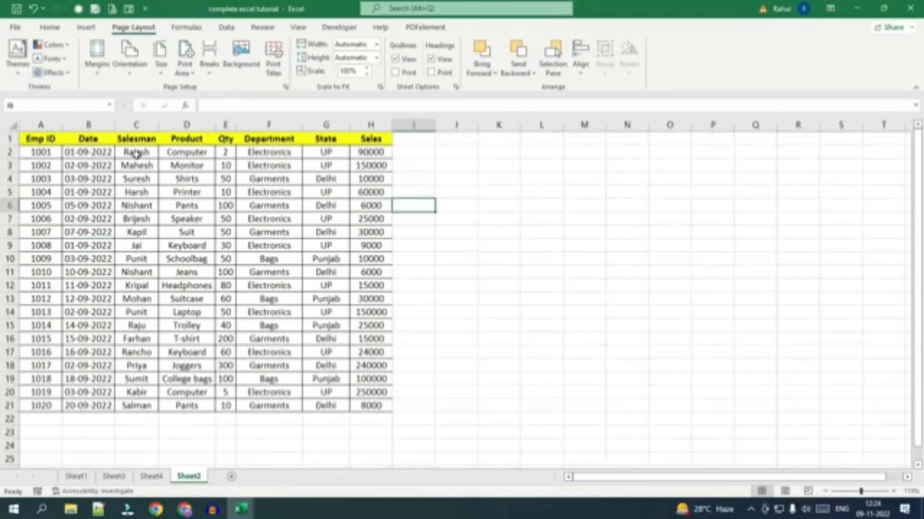
Copy the table data in C2:H21 and paste it below the table at C22 and again at C42.
click(136, 154)
drag(177, 155, 359, 399)
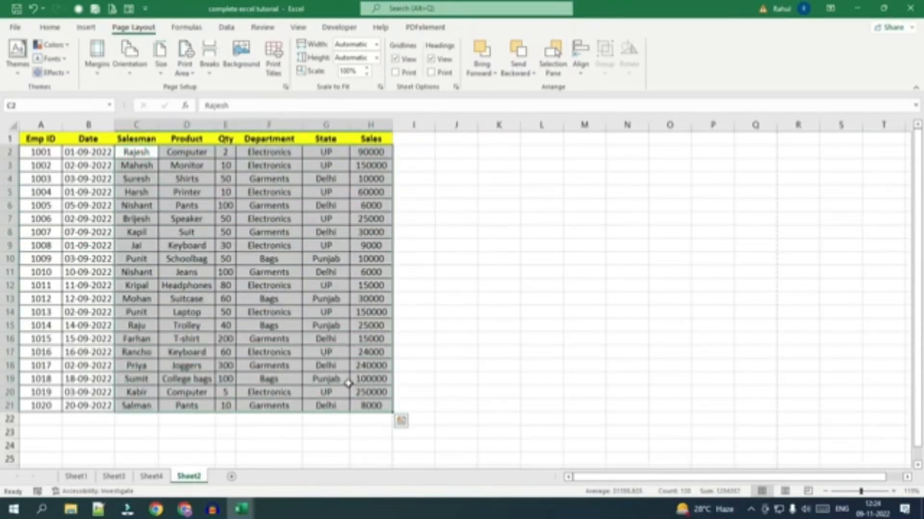
key(ctrl+c)
scroll(133, 287, down, 3)
click(136, 299)
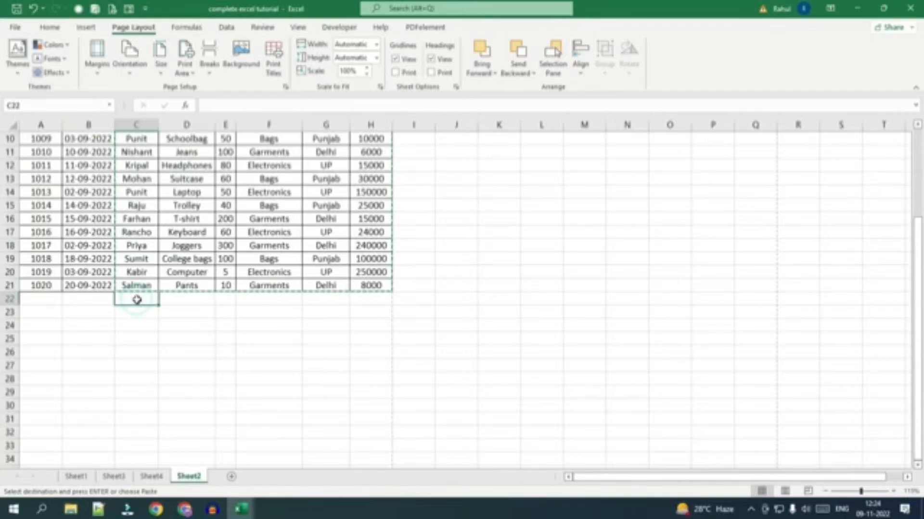
key(ctrl+v)
scroll(137, 299, down, 5)
click(148, 368)
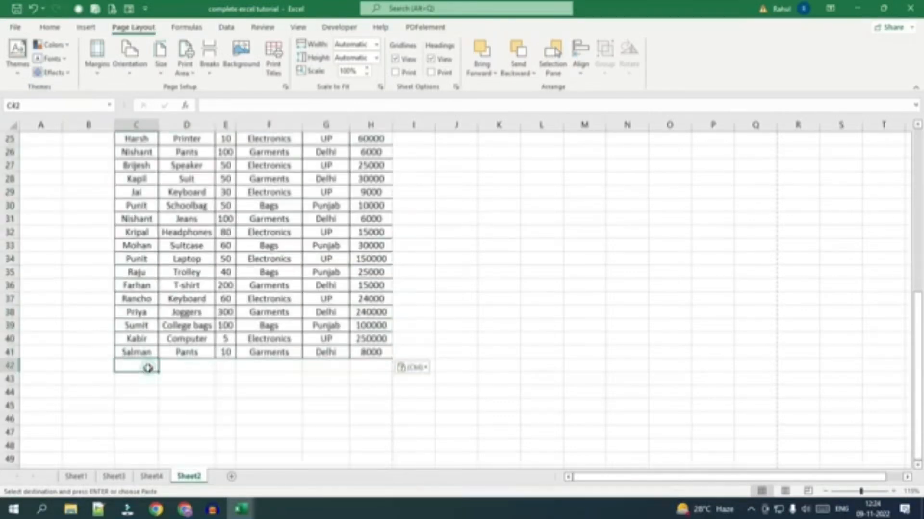
key(ctrl+v)
scroll(137, 380, down, 6)
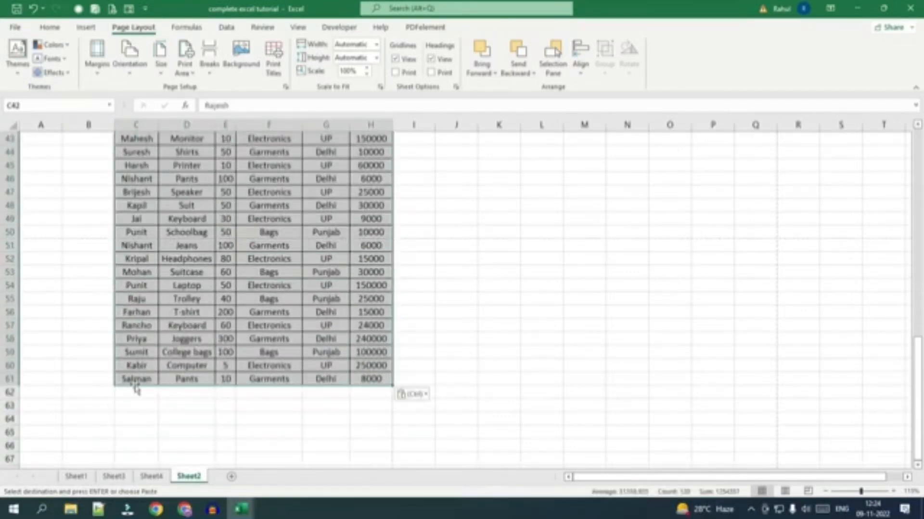
Paste the copied table rows below the existing data at C62, C82 and C102.
click(137, 392)
key(ctrl+v)
scroll(134, 365, down, 10)
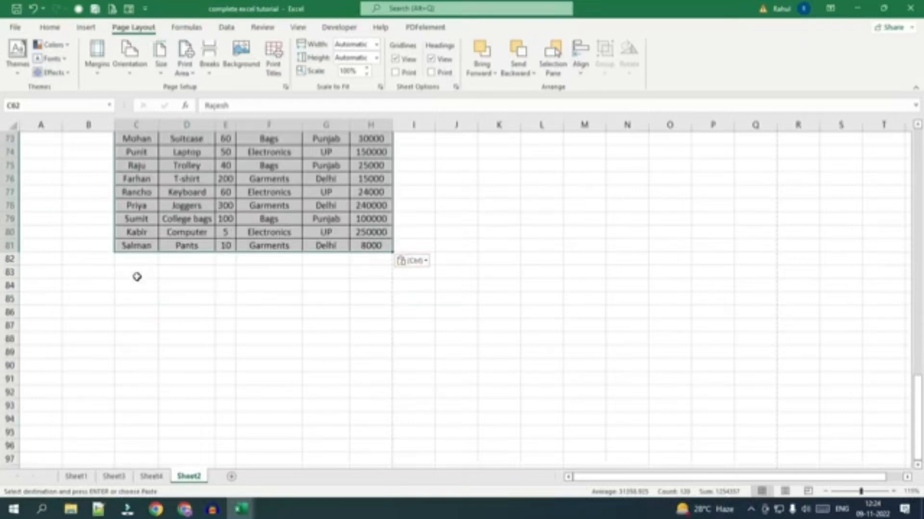
click(136, 258)
key(ctrl+v)
scroll(182, 314, down, 8)
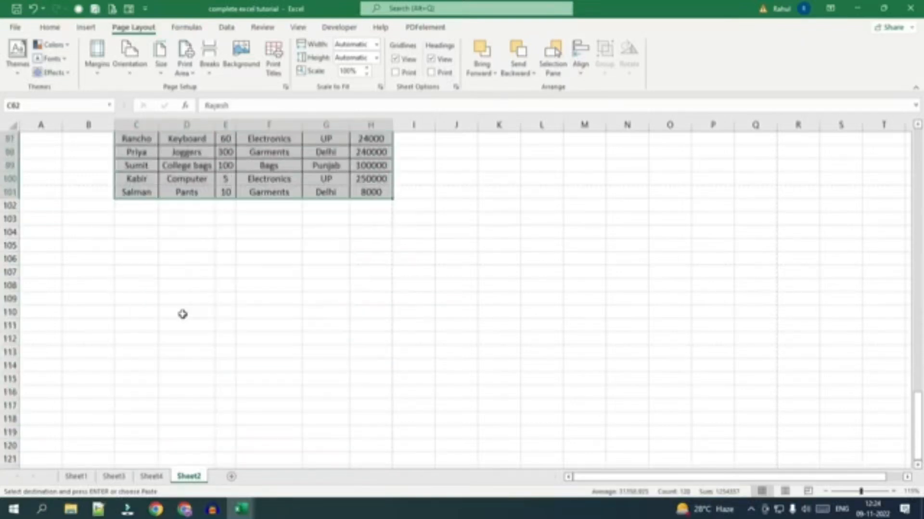
click(146, 206)
key(ctrl+v)
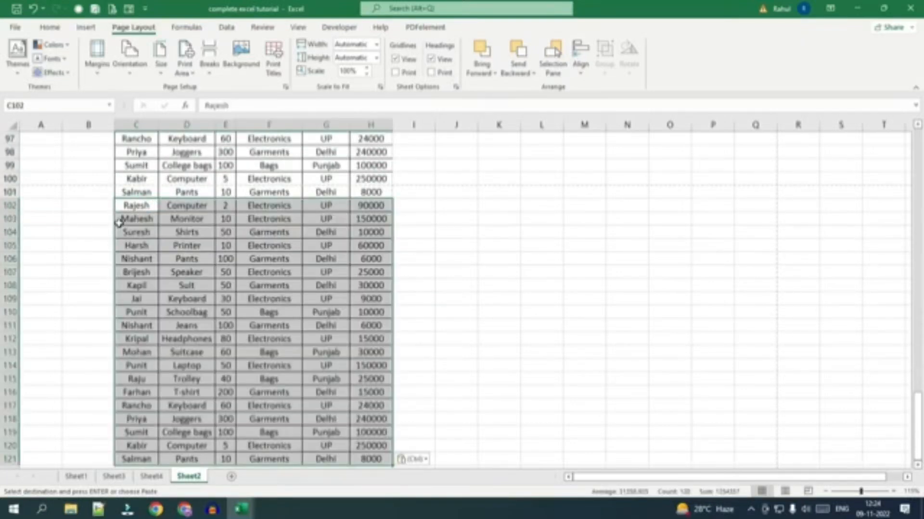
Extend the Emp ID series from A20:A21 and the Date series from B20:B21 down to the table's last row.
scroll(119, 223, up, 20)
drag(41, 352, 41, 365)
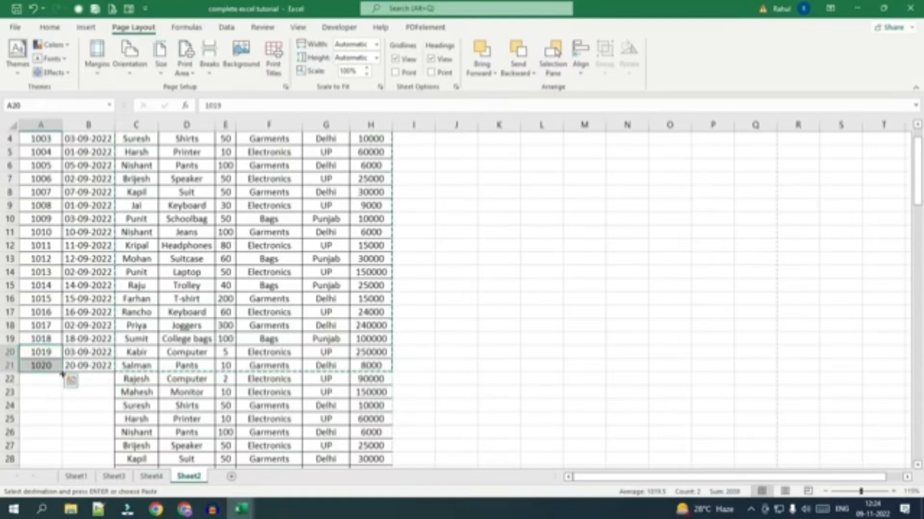
double_click(62, 371)
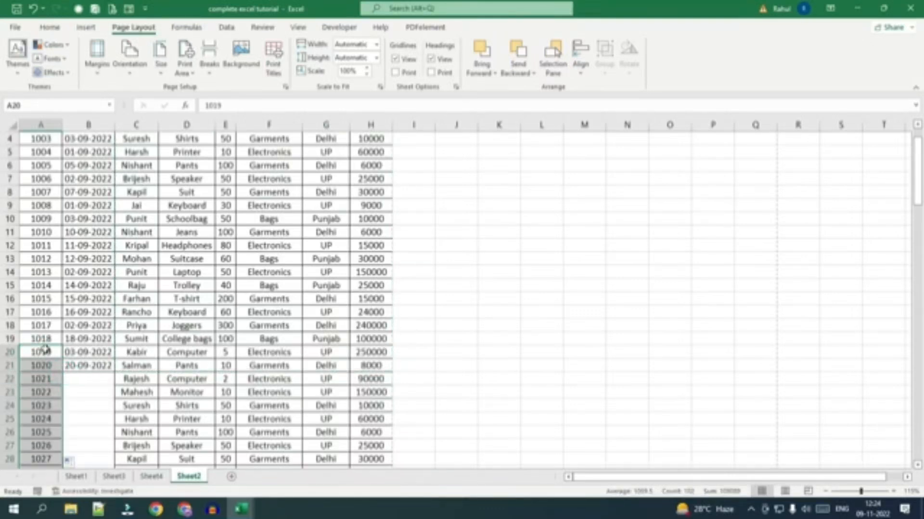
drag(88, 353, 90, 367)
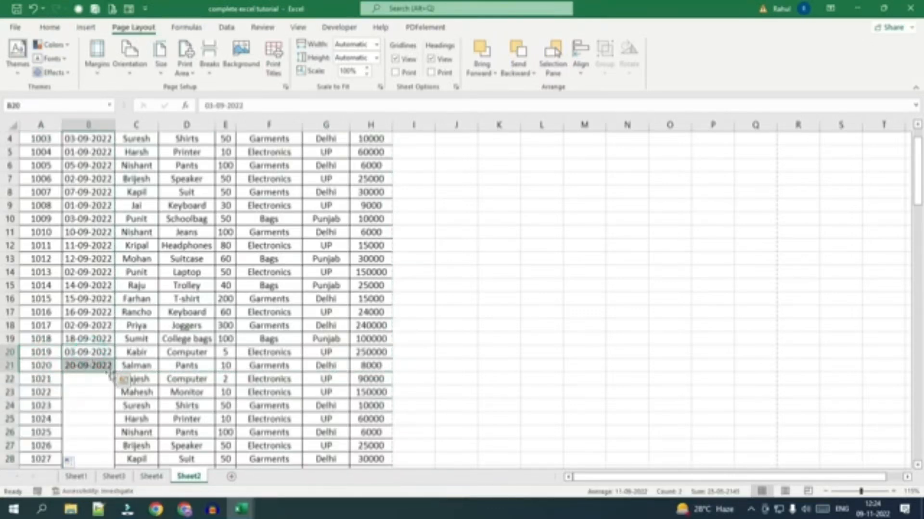
double_click(114, 371)
scroll(79, 416, down, 6)
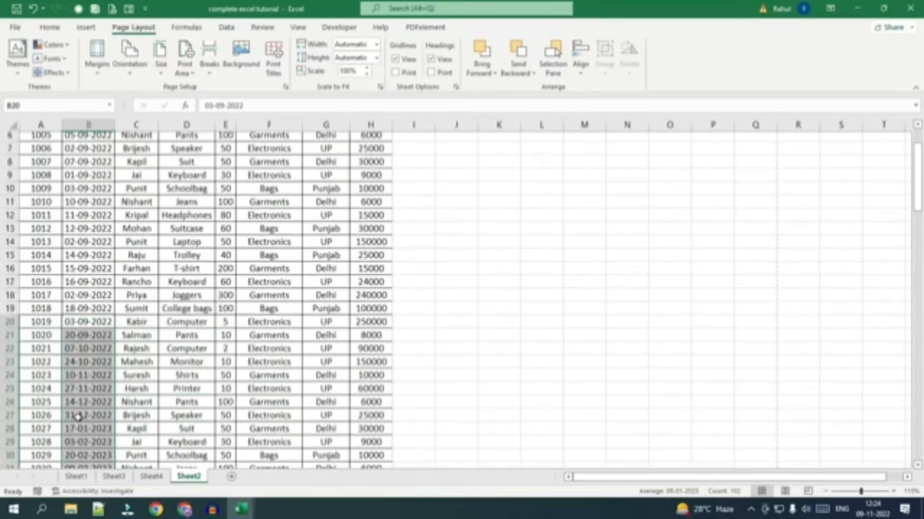
scroll(79, 416, down, 4)
scroll(46, 378, up, 10)
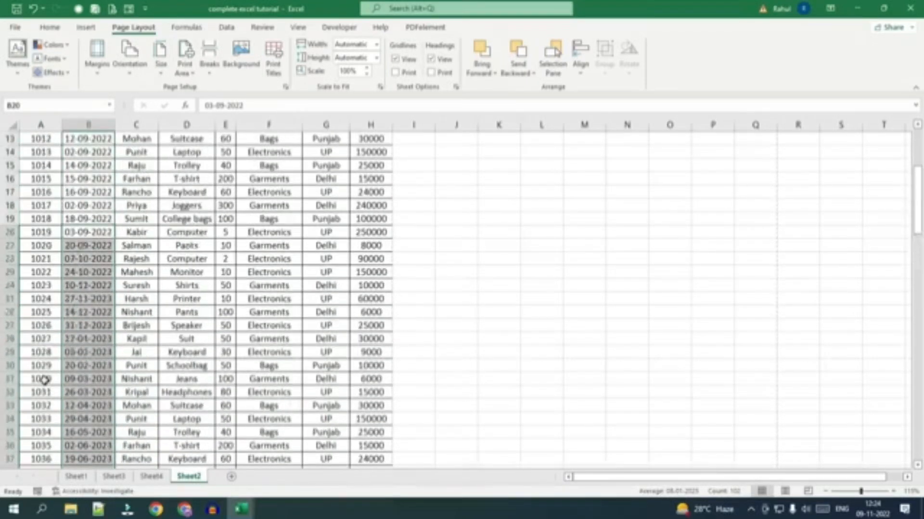
scroll(48, 366, down, 8)
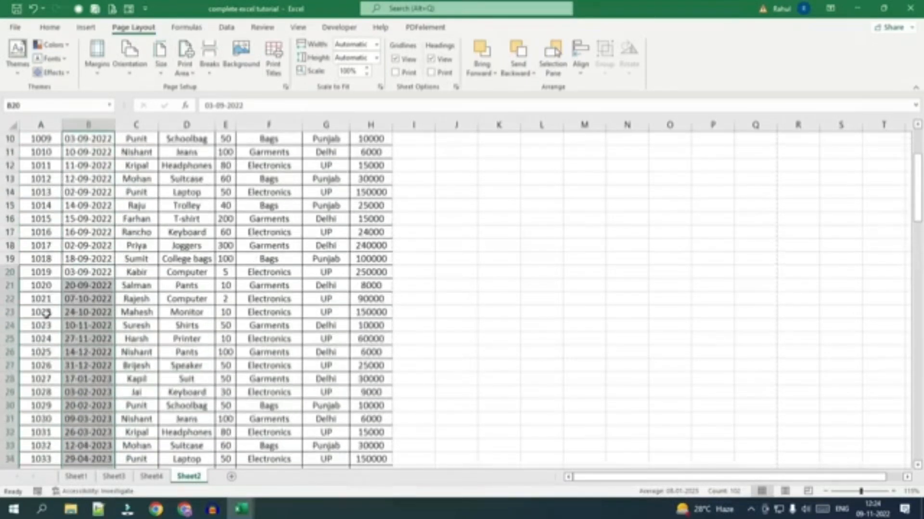
scroll(79, 441, up, 9)
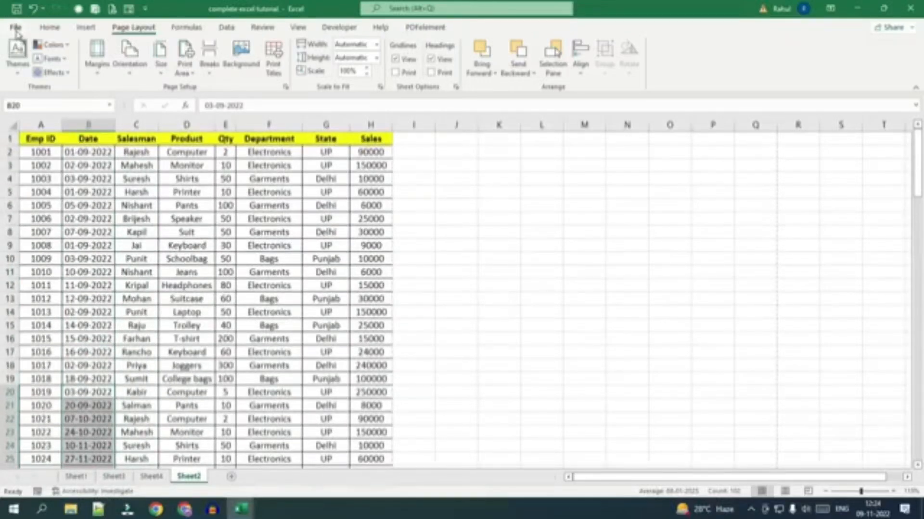
Open the print preview of the sales sheet and examine its first and second pages up close.
click(15, 27)
click(34, 230)
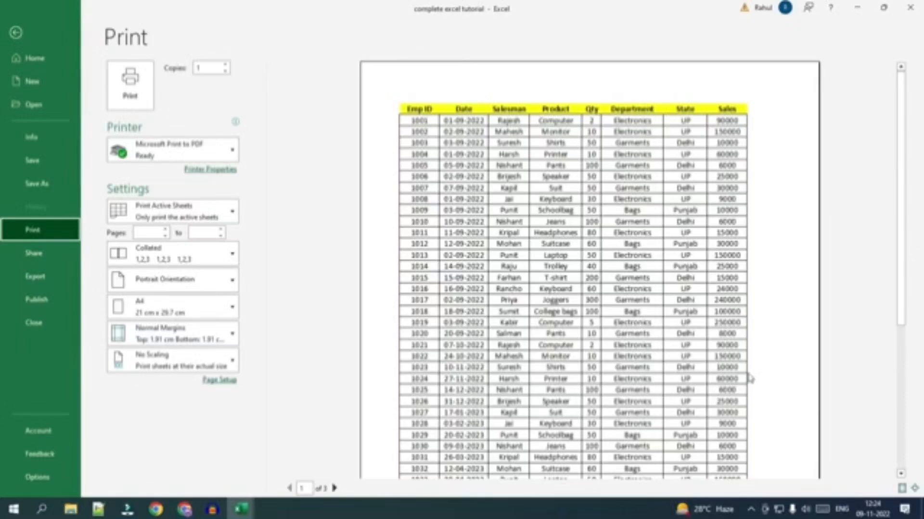
click(672, 295)
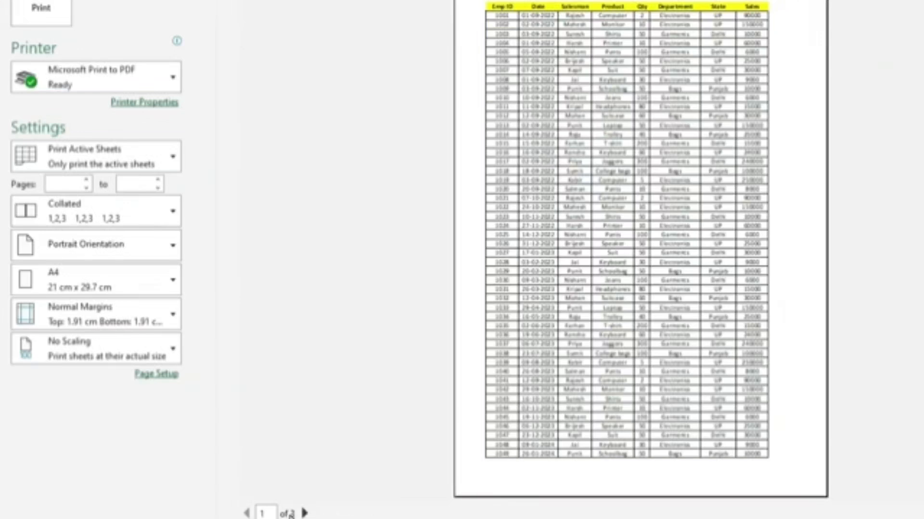
click(304, 513)
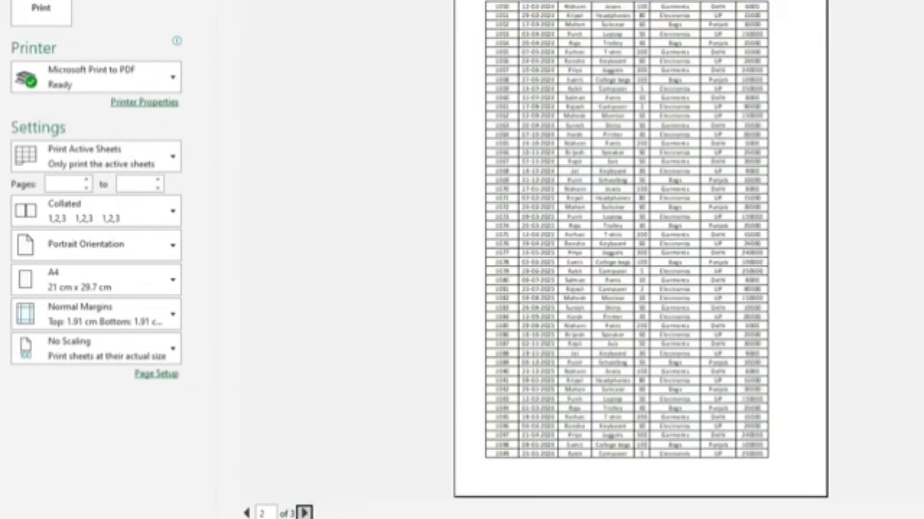
click(519, 449)
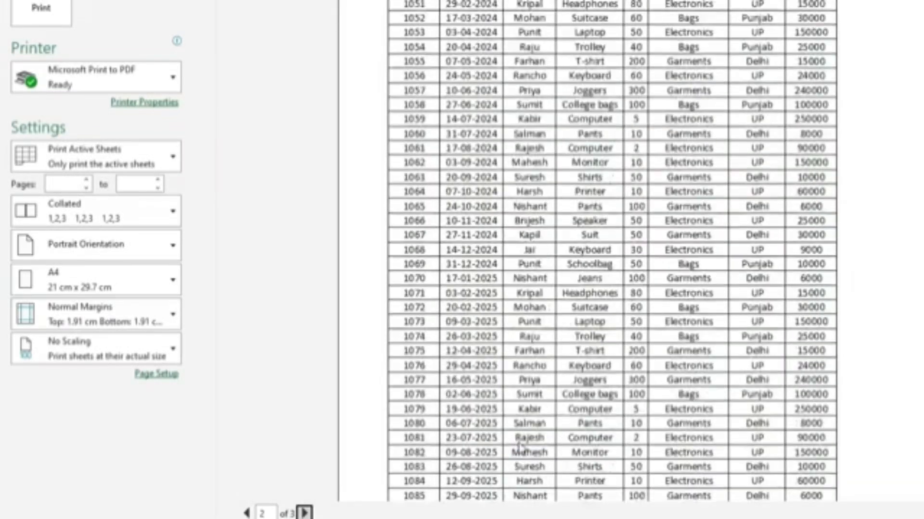
scroll(519, 448, down, 5)
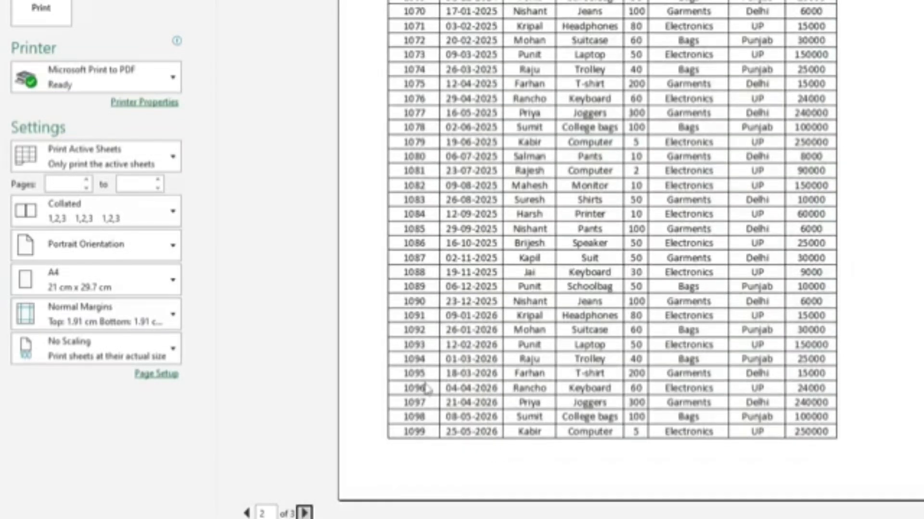
click(429, 365)
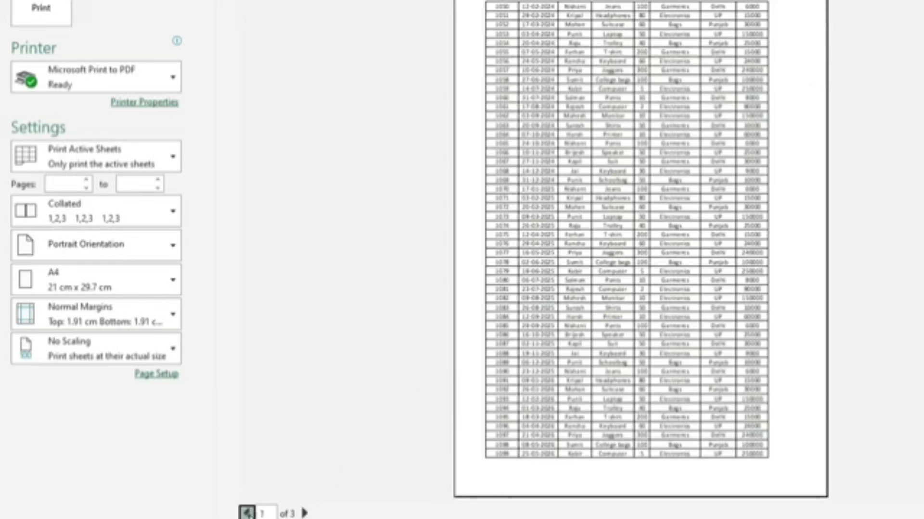
Page back and forth through the whole print preview to compare the header row across pages, and return to the sheet.
click(247, 513)
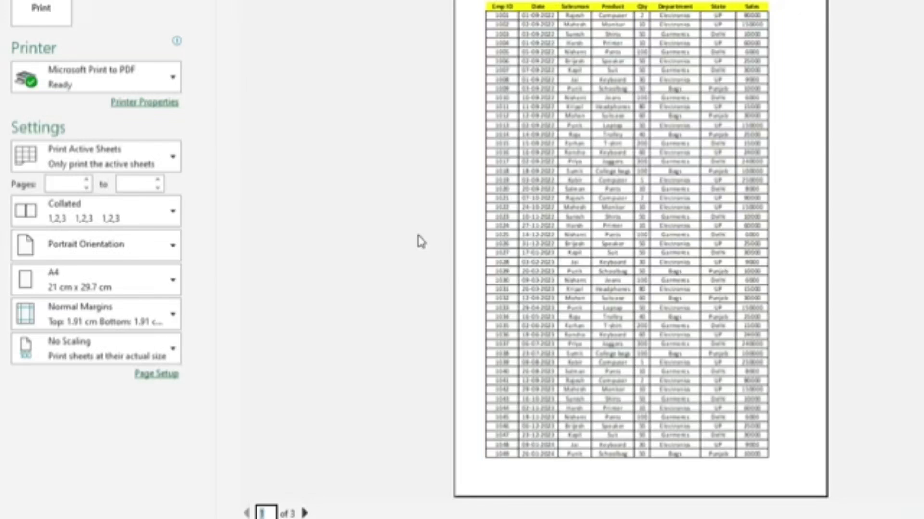
click(304, 513)
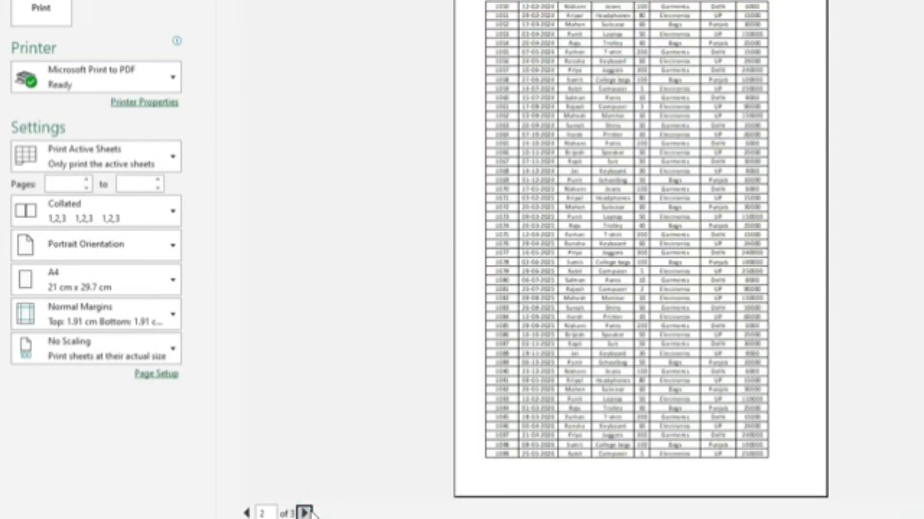
click(308, 513)
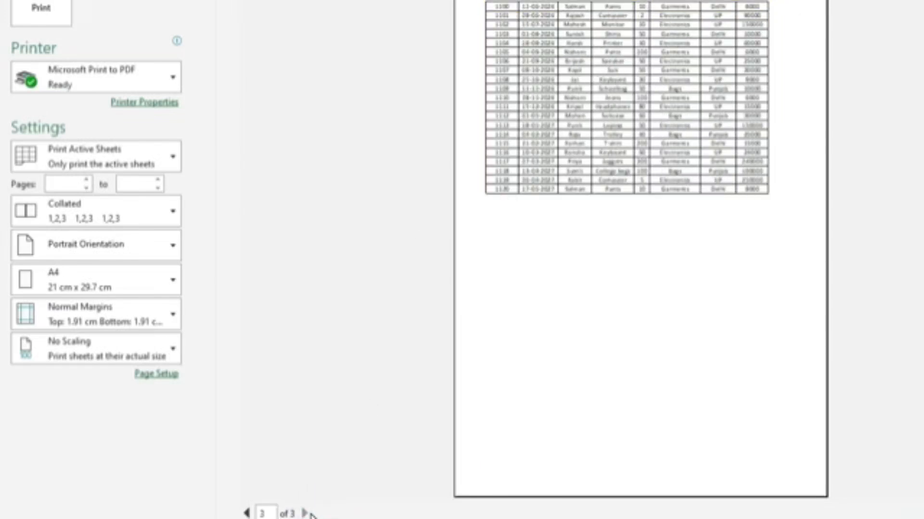
click(249, 513)
click(248, 513)
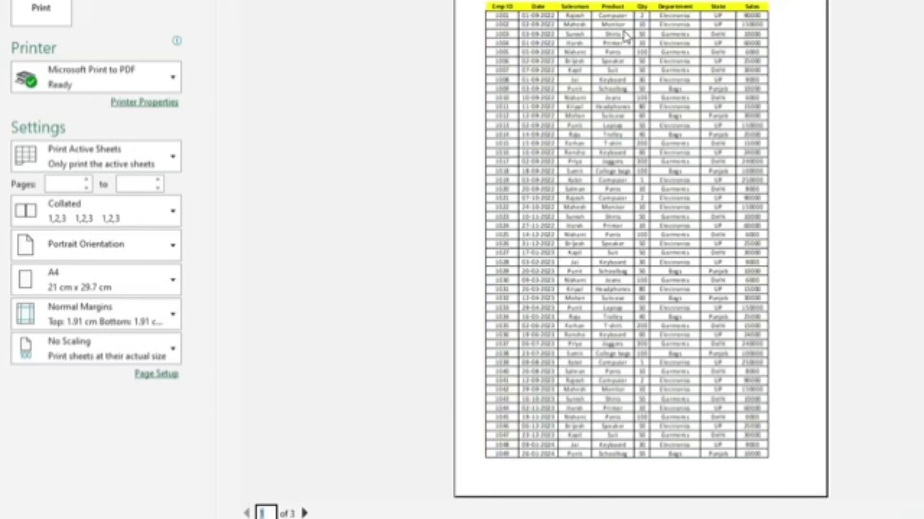
click(304, 513)
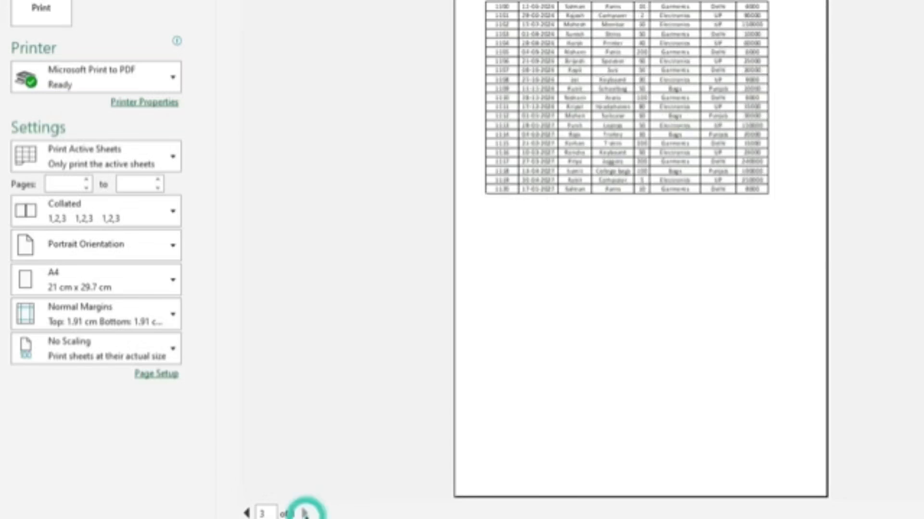
click(245, 512)
click(245, 513)
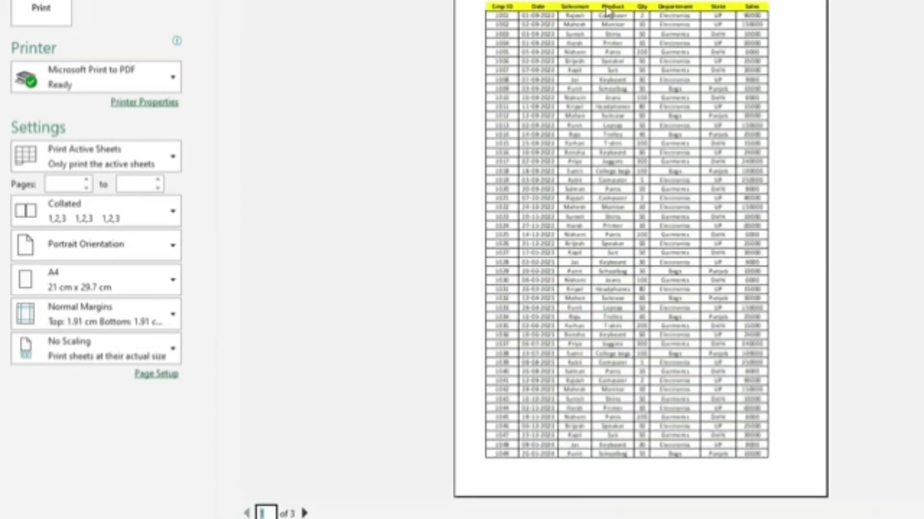
click(304, 513)
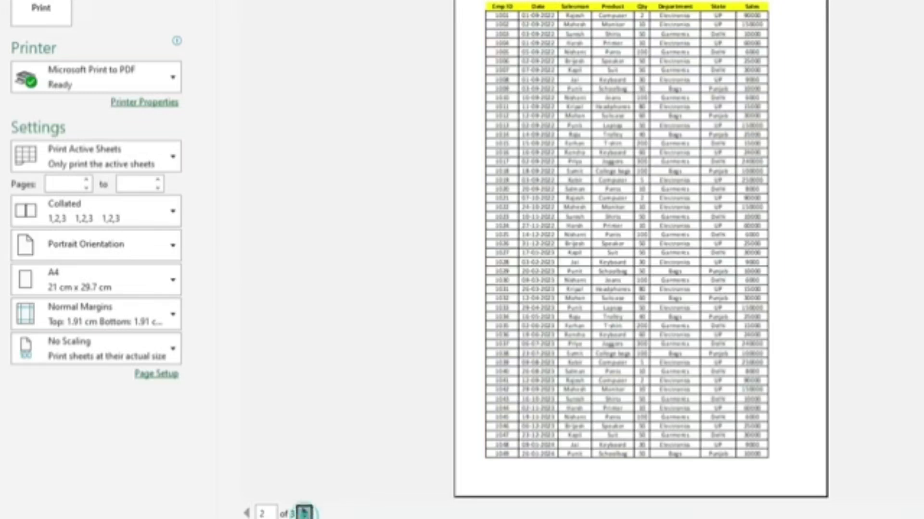
click(304, 513)
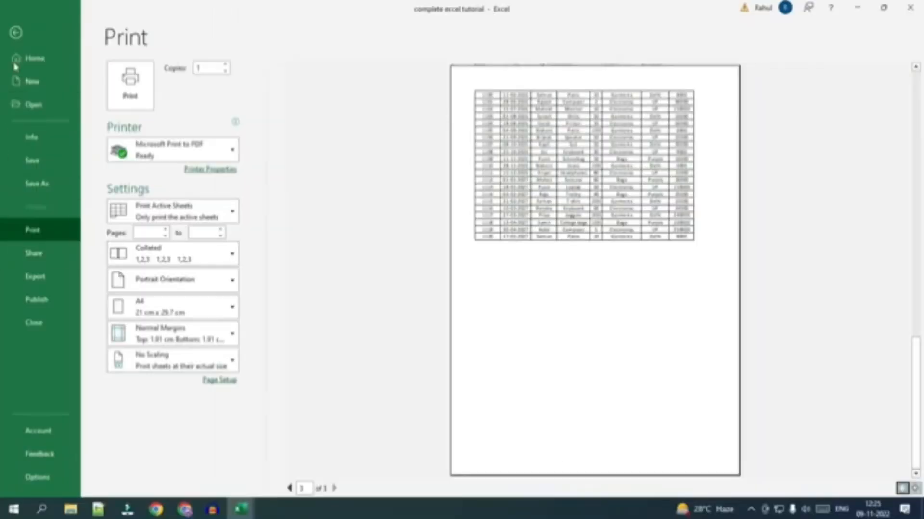
click(16, 25)
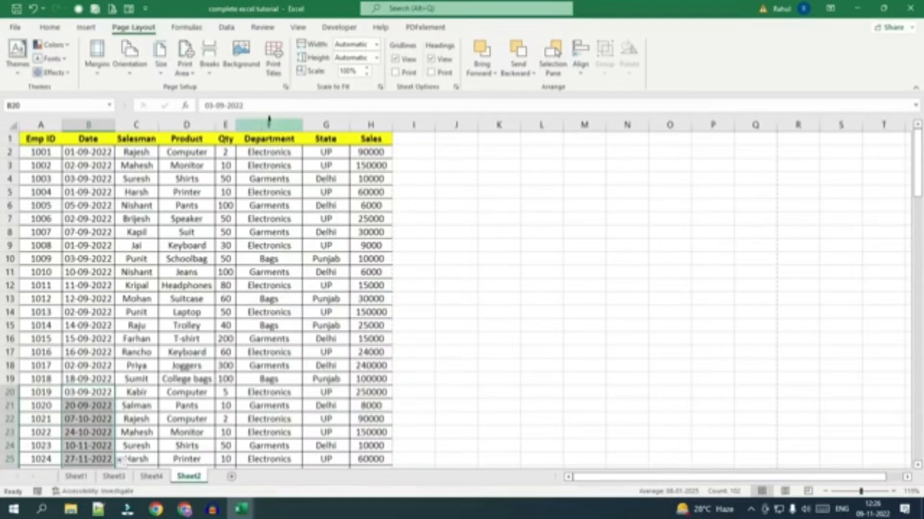
Set the header row $1:$1 as the print title row to repeat at the top of every page.
drag(41, 141, 377, 139)
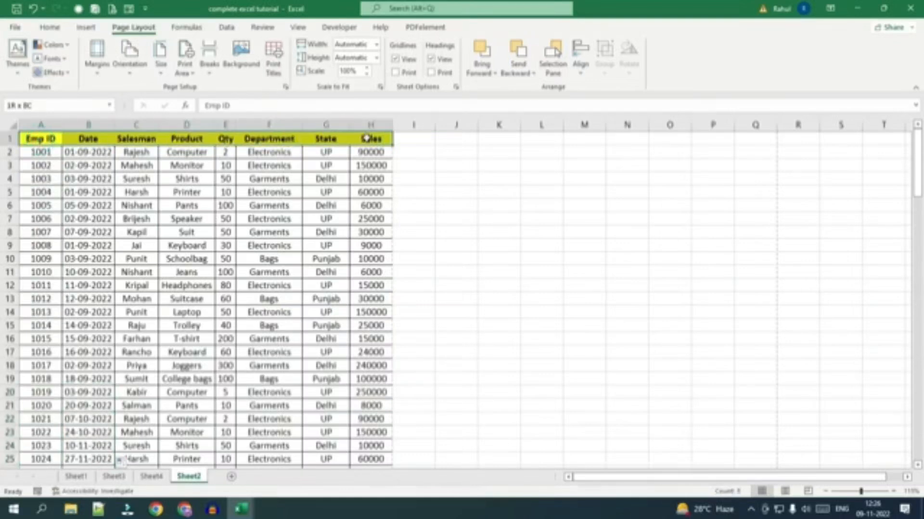
click(248, 206)
click(273, 62)
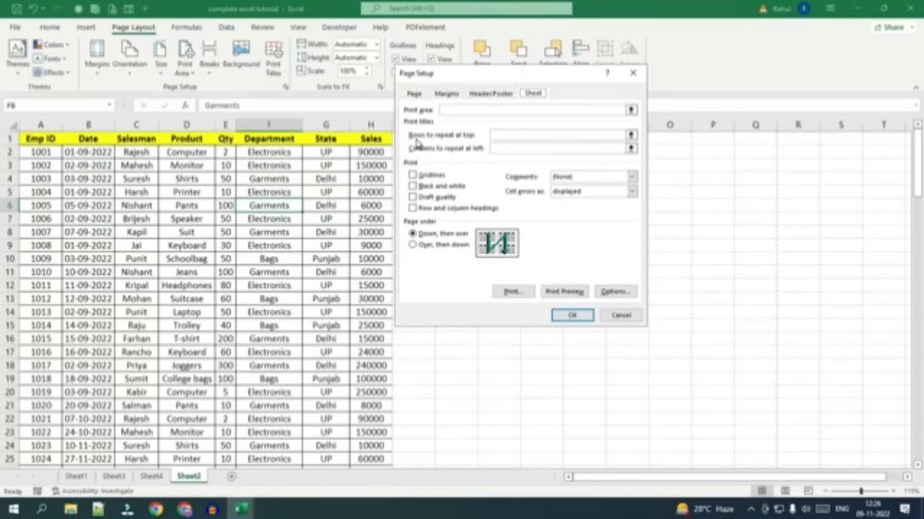
click(501, 136)
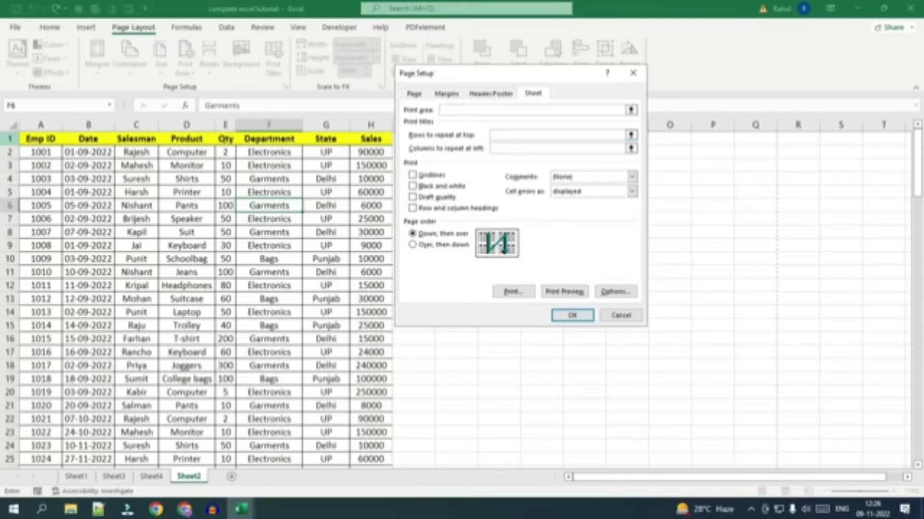
click(10, 139)
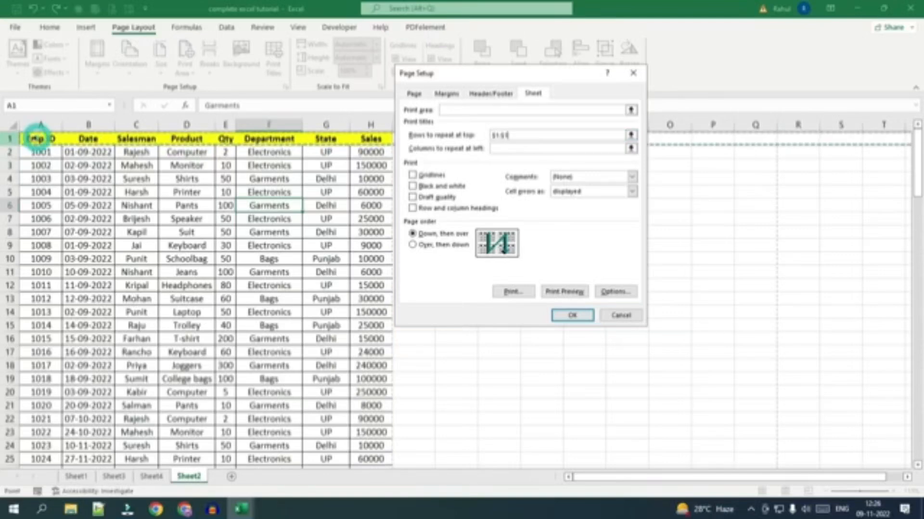
click(570, 318)
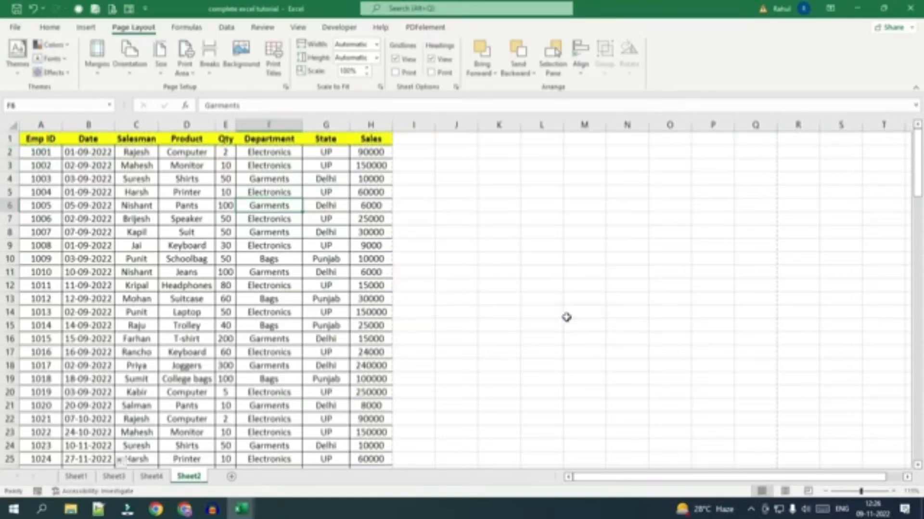
Check every page of the print preview for the repeated header row and return to the worksheet.
click(11, 26)
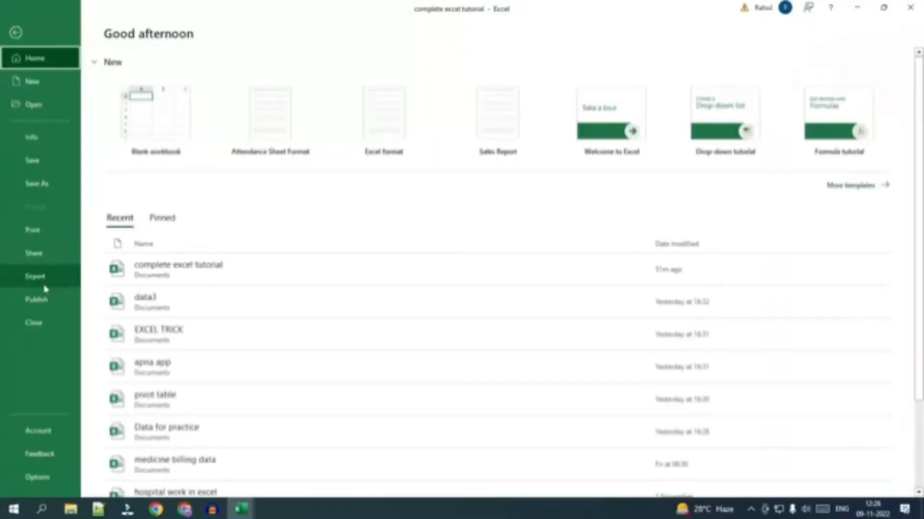
click(52, 236)
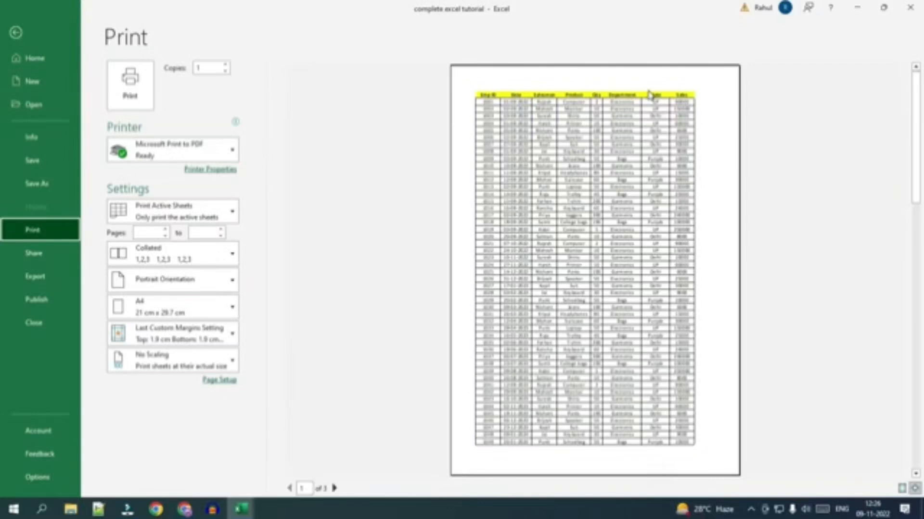
click(335, 489)
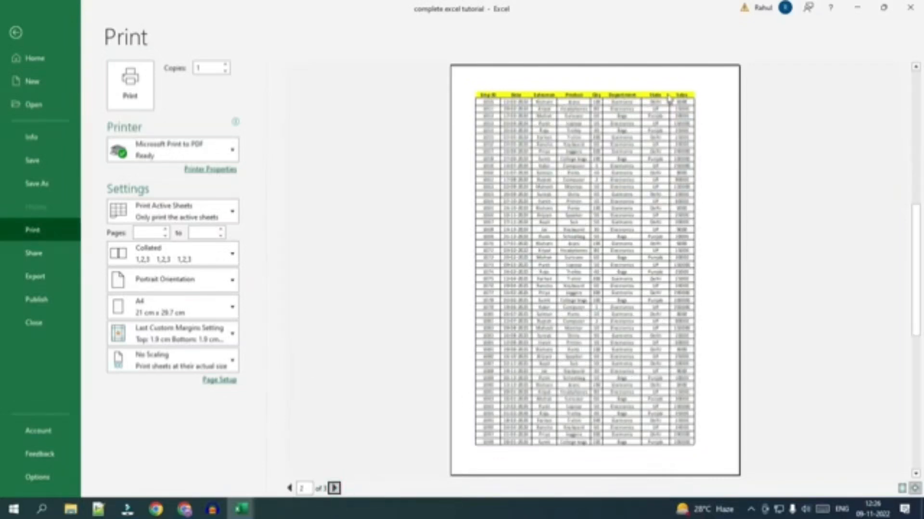
click(334, 489)
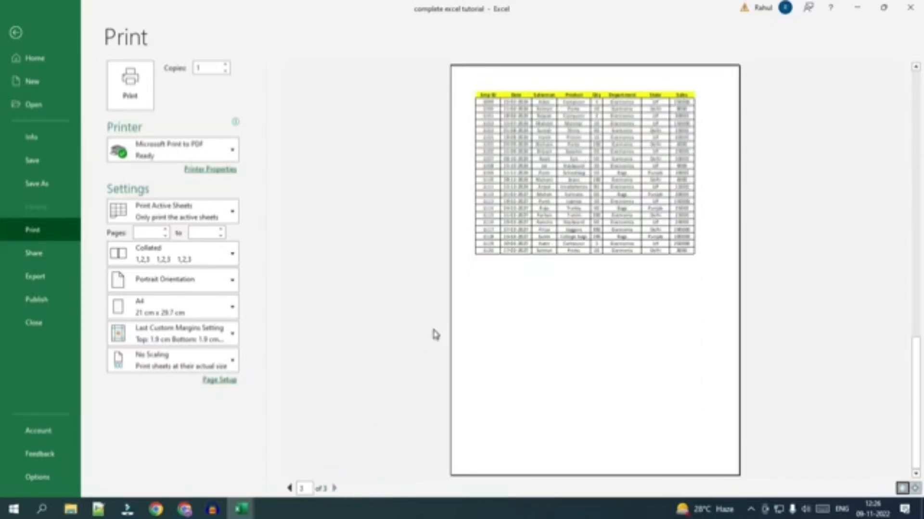
click(16, 33)
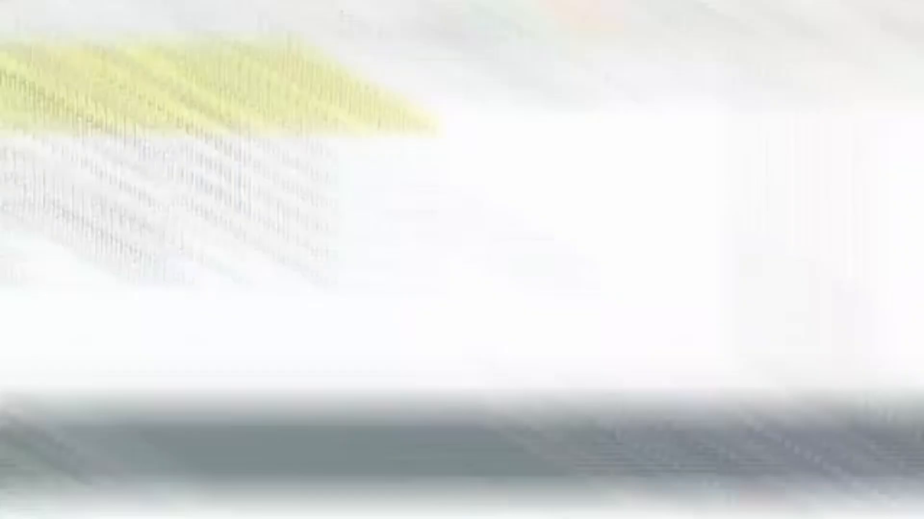
scroll(660, 464, up, 5)
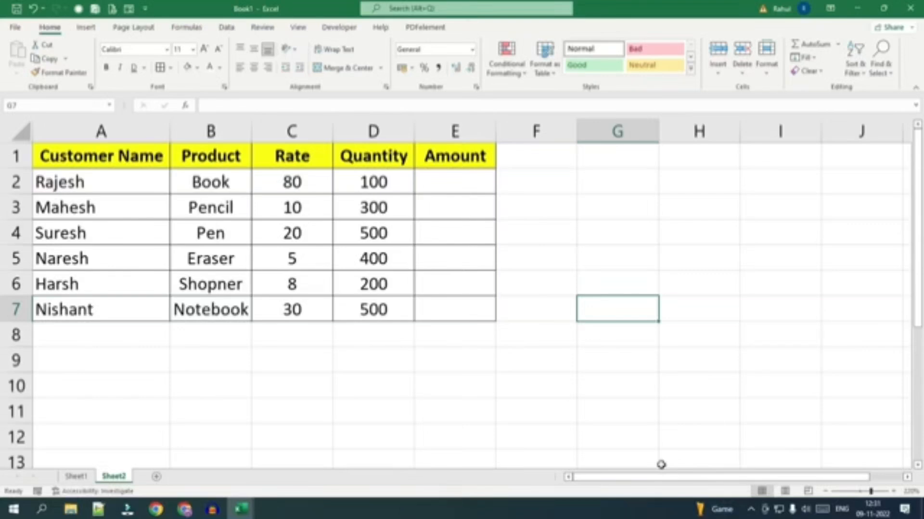
Enter the addition formula =10+18 in cell G2.
click(603, 192)
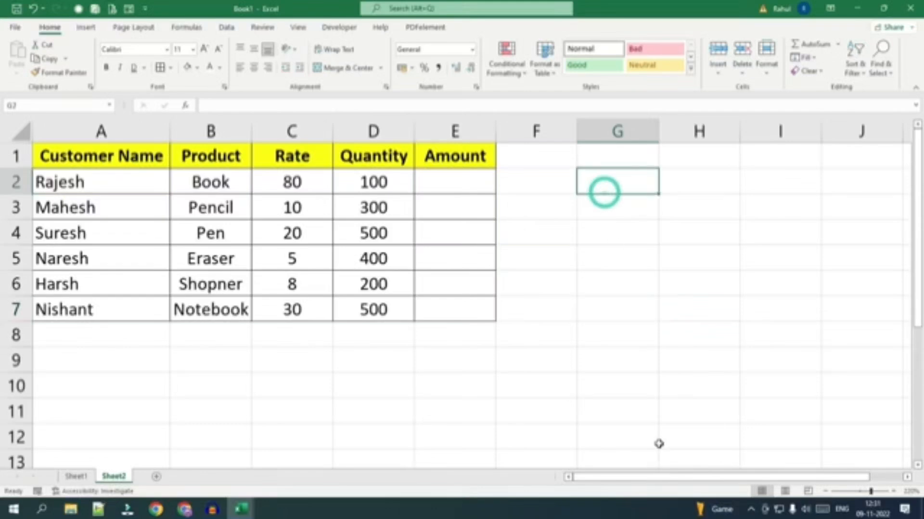
text(=)
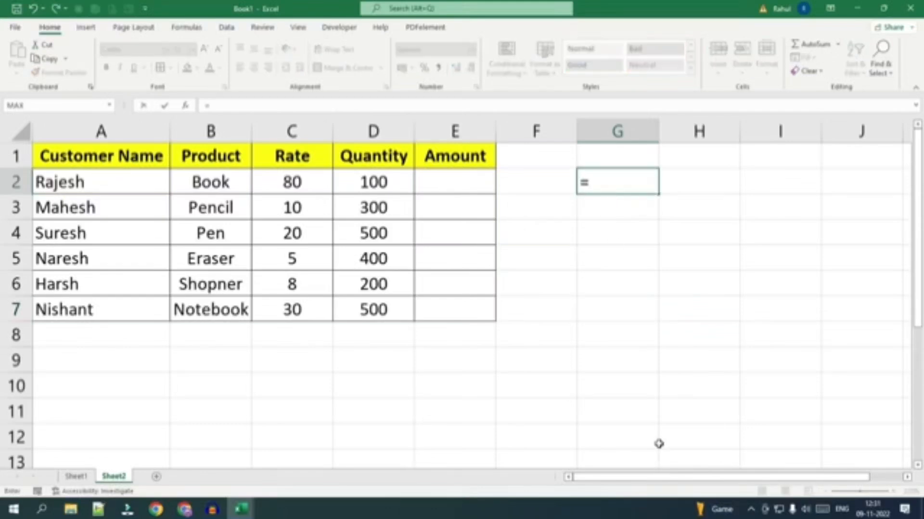
text(10-10)
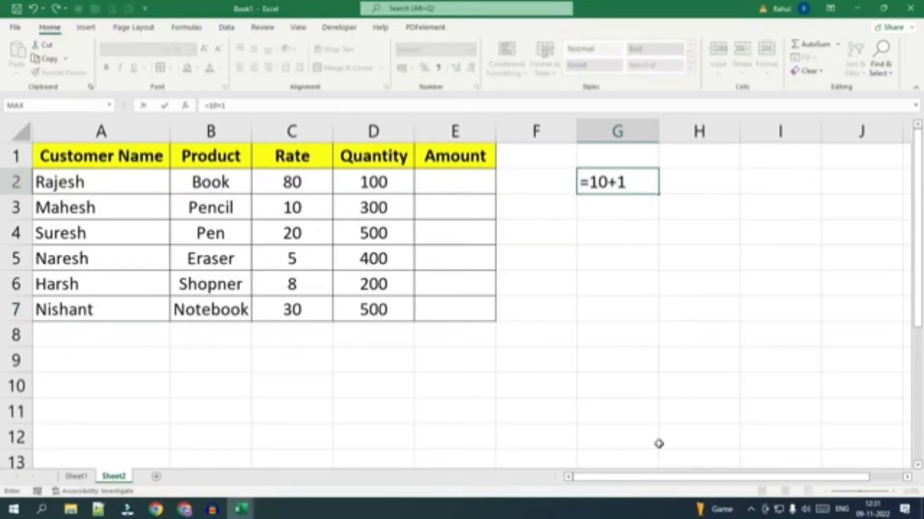
key(Return)
key(Return)
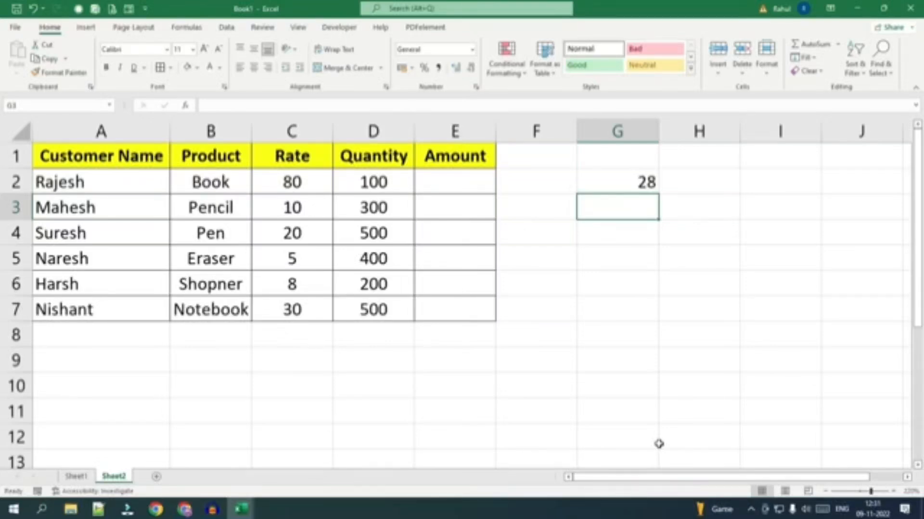
Enter the multiplication formula =10*5 in cell G3 and the division formula =45/5 in cell G4.
text(=10*)
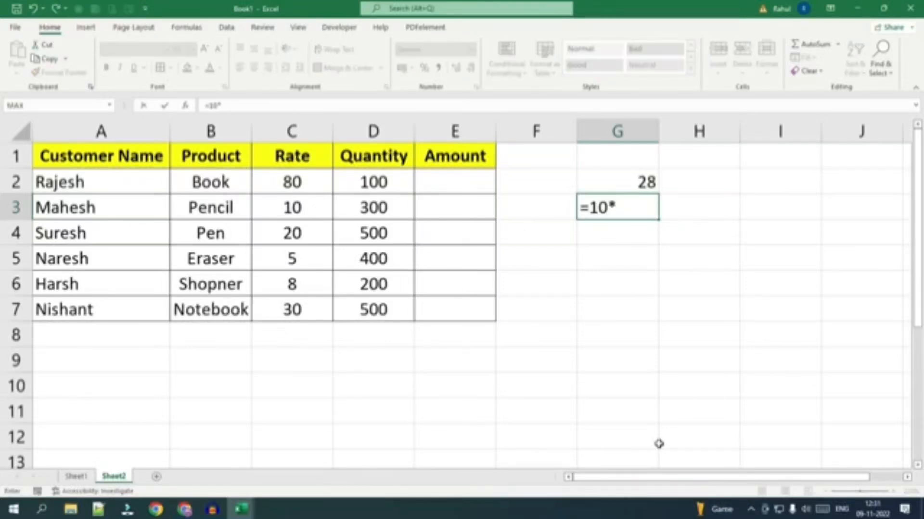
text(5)
key(Return)
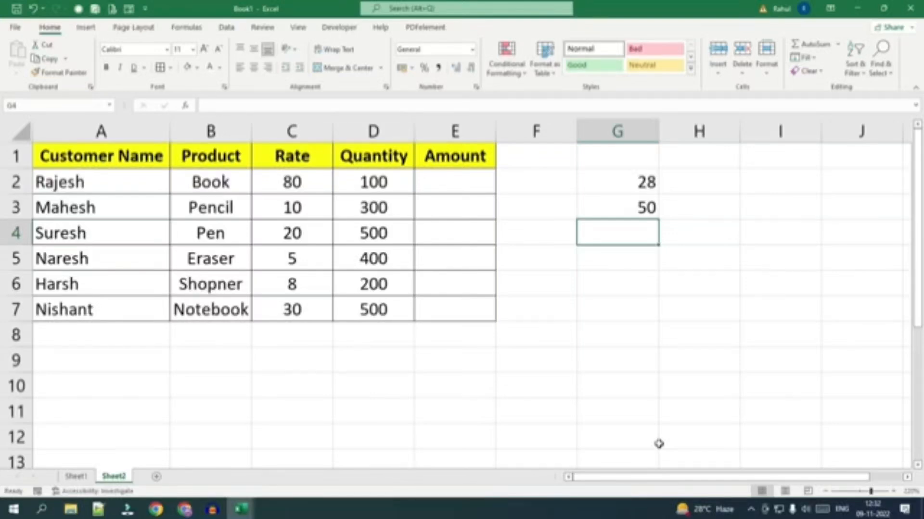
text(=45)
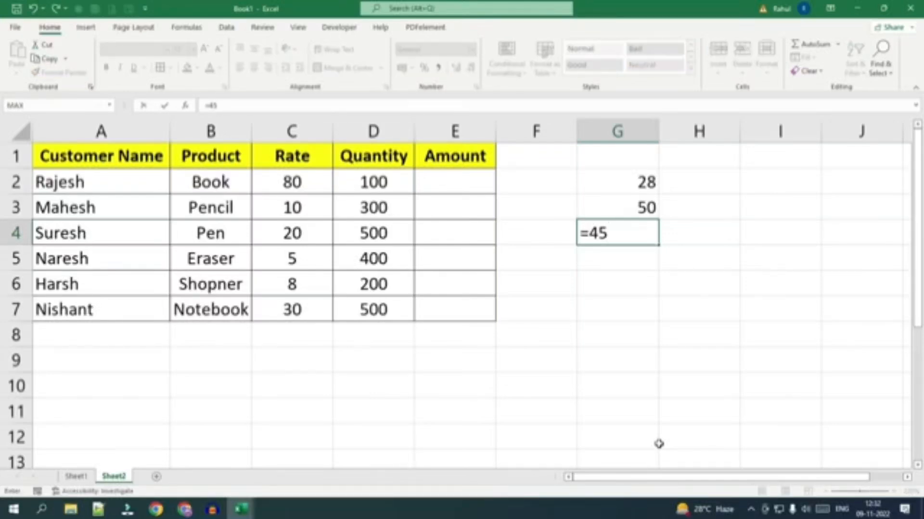
text(/5)
key(Return)
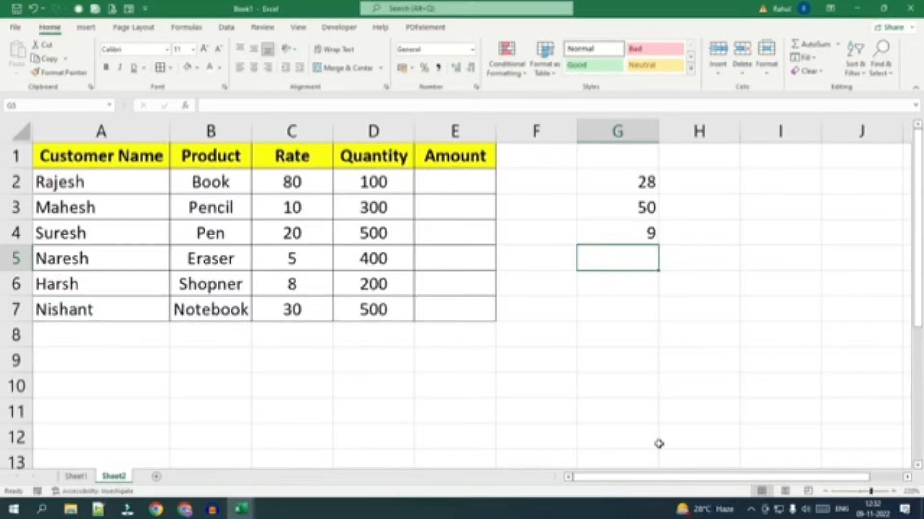
Clear the practice formulas from cells G2:G4.
drag(624, 183, 624, 225)
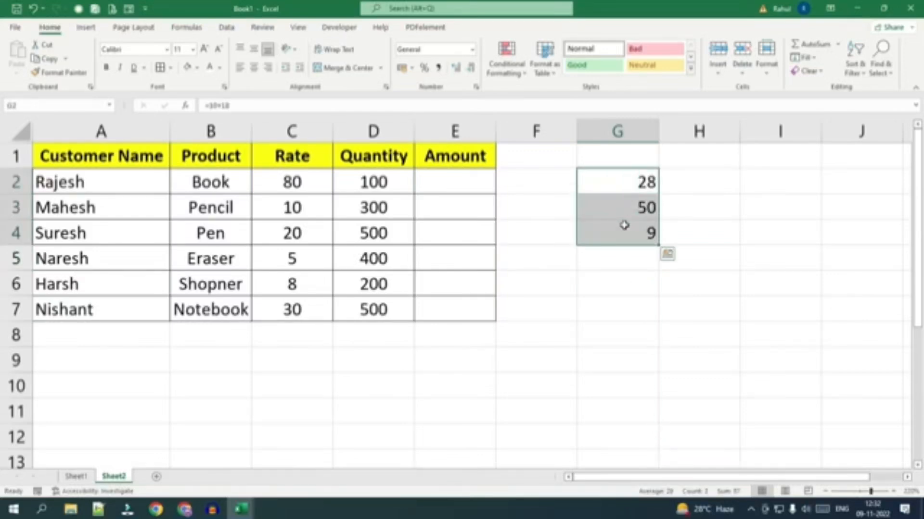
key(Delete)
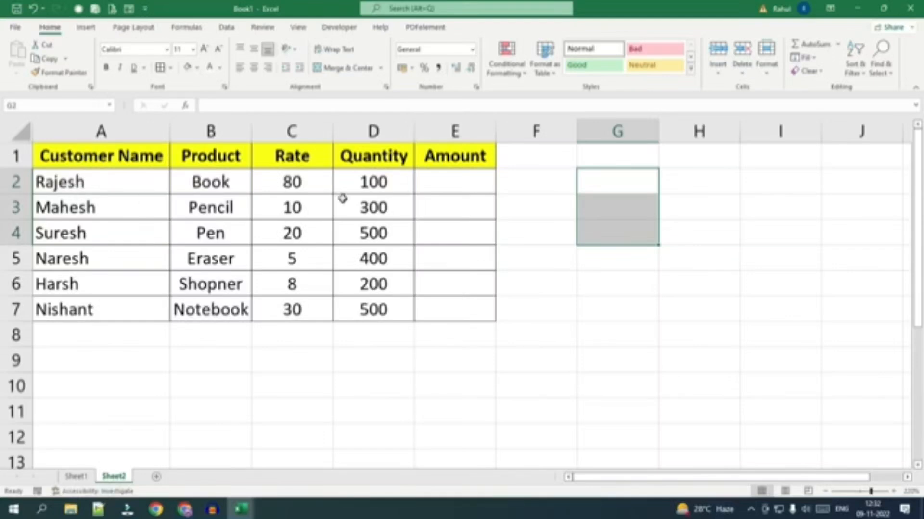
Review the Product, Rate and Quantity entries in rows 2 to 7 and the empty Amount cell E2.
drag(227, 181, 214, 311)
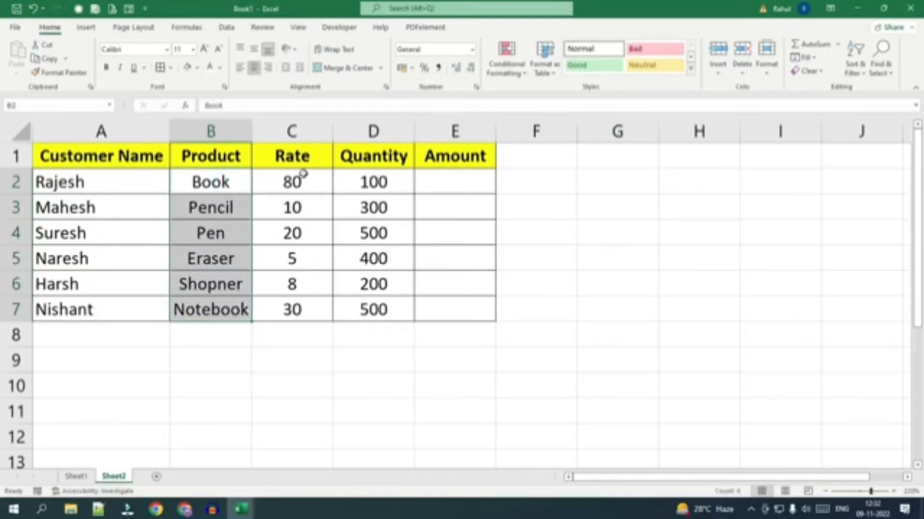
click(298, 185)
drag(298, 185, 294, 310)
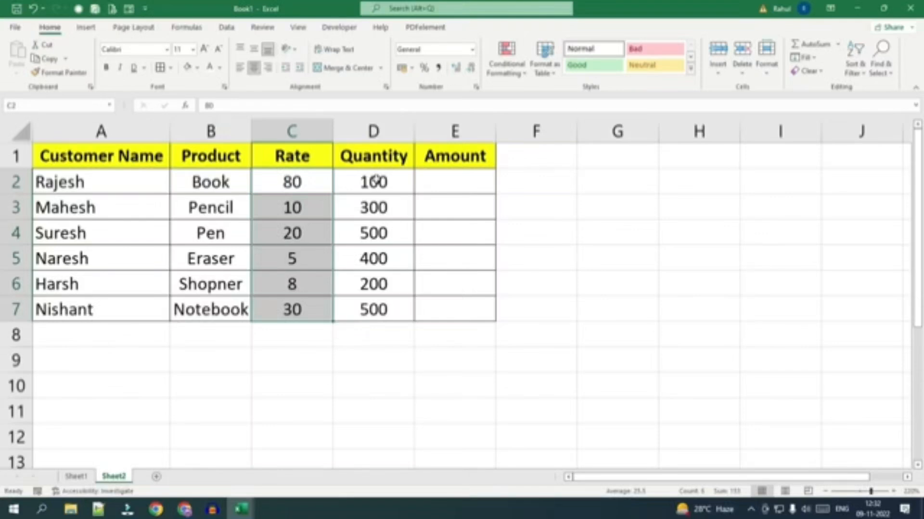
drag(374, 181, 371, 309)
click(440, 180)
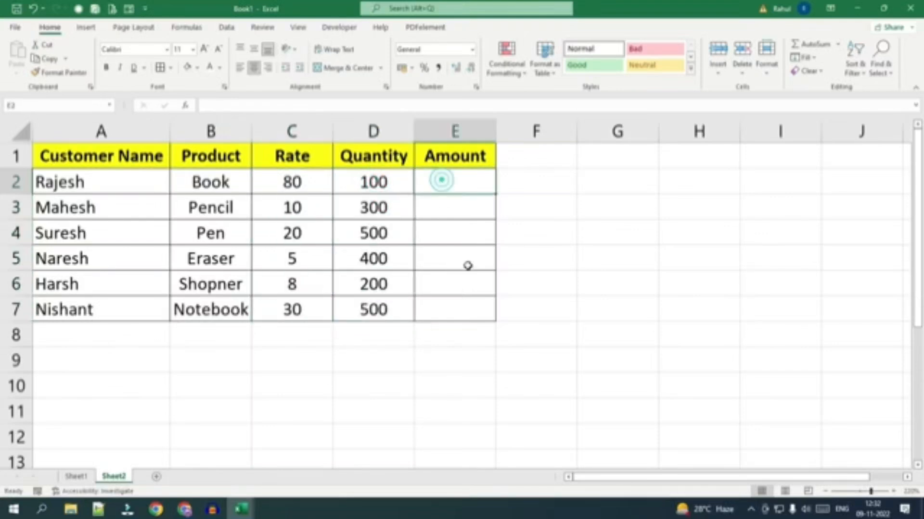
click(283, 182)
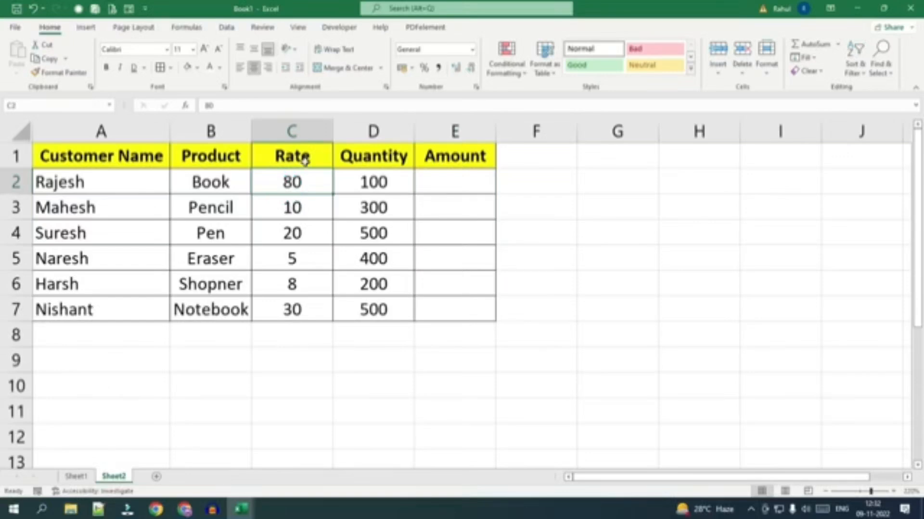
Calculate the first row's Amount in E2 by multiplying rate and quantity with the cell-reference formula =C2*D2.
click(445, 179)
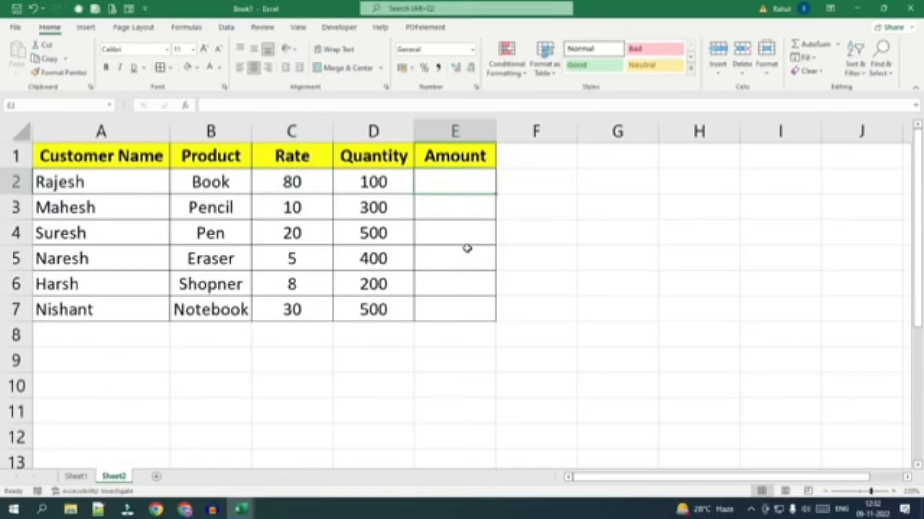
text(=)
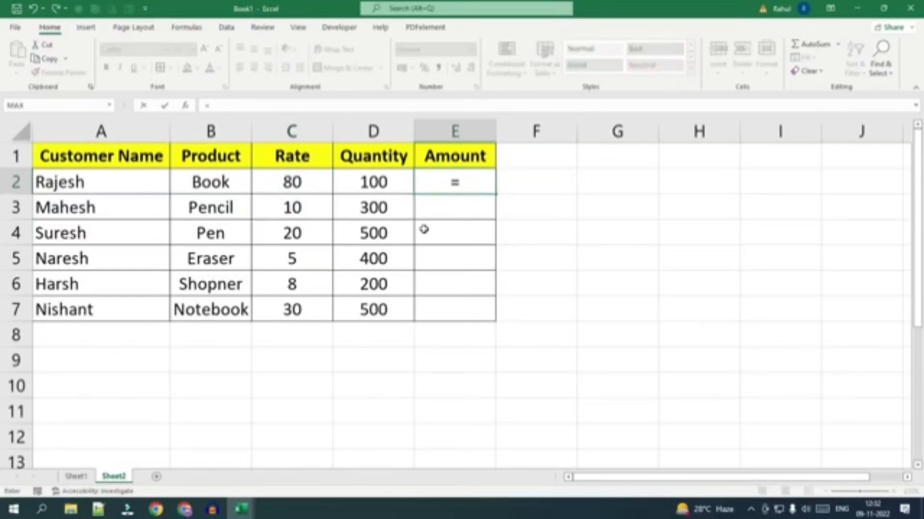
click(297, 182)
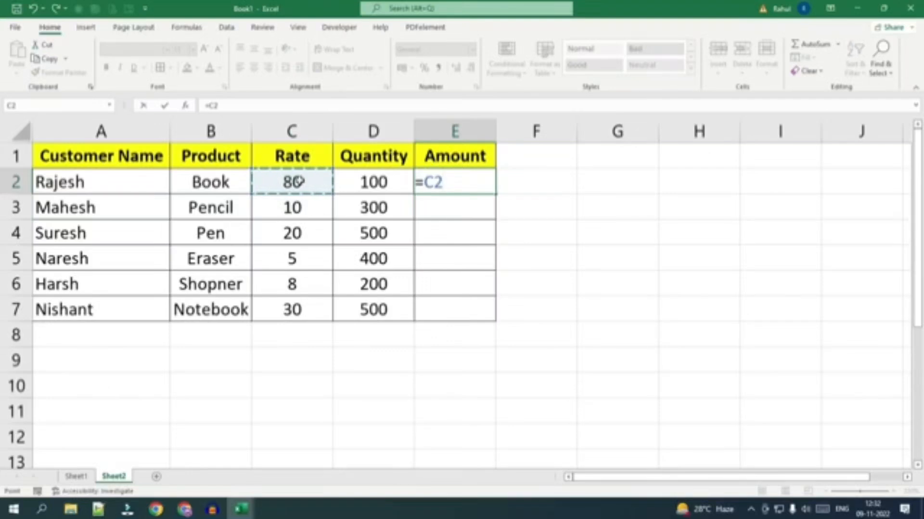
text(*)
click(375, 180)
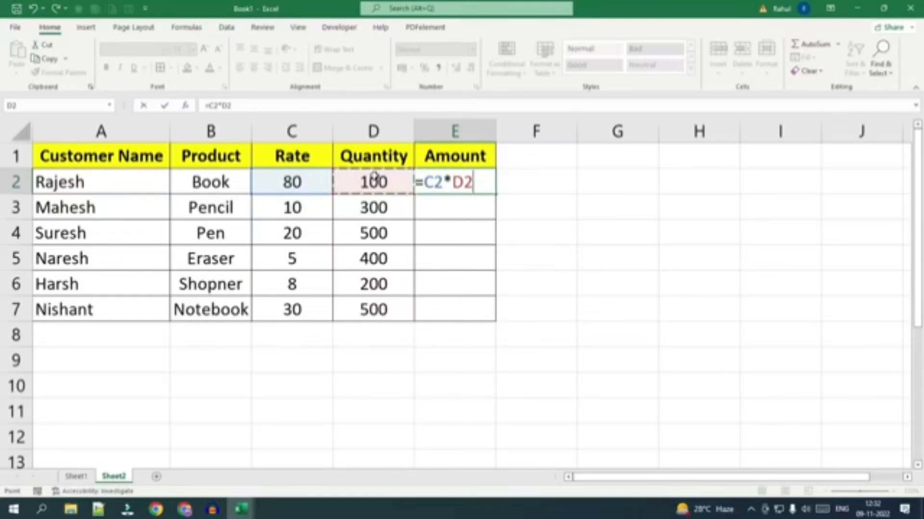
key(Return)
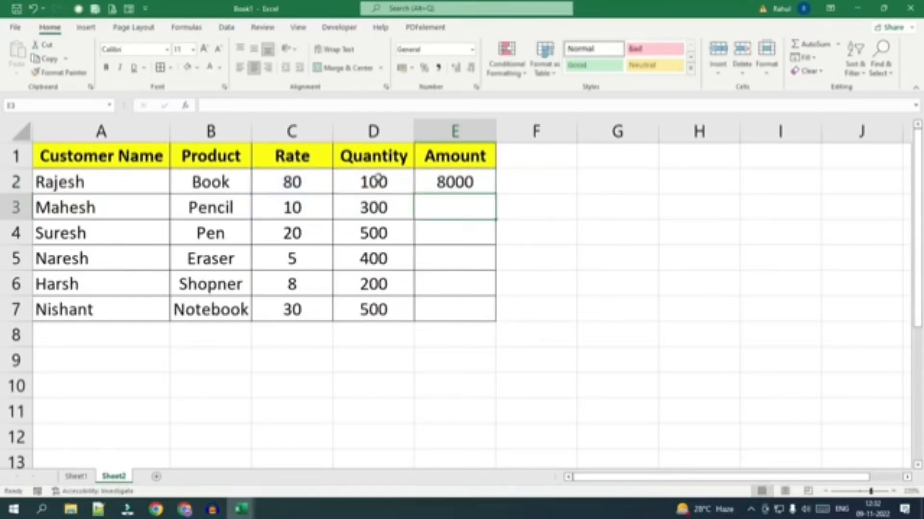
Enter the same multiplication with fixed numbers, =80*100, in cell F2 beside the Amount column.
click(514, 182)
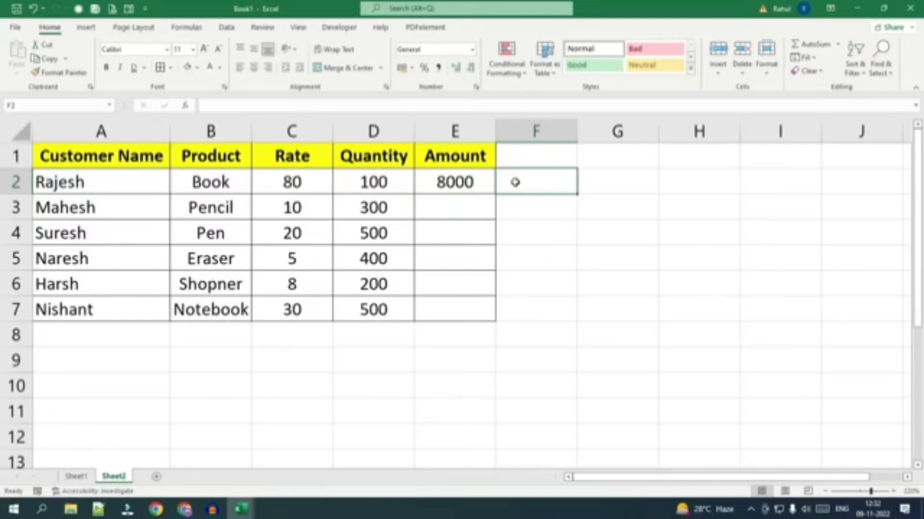
text(=)
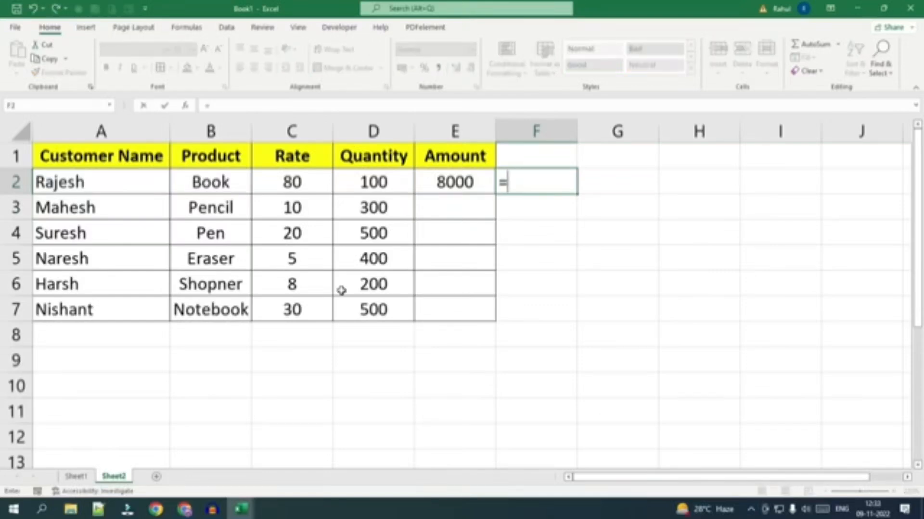
text(80*)
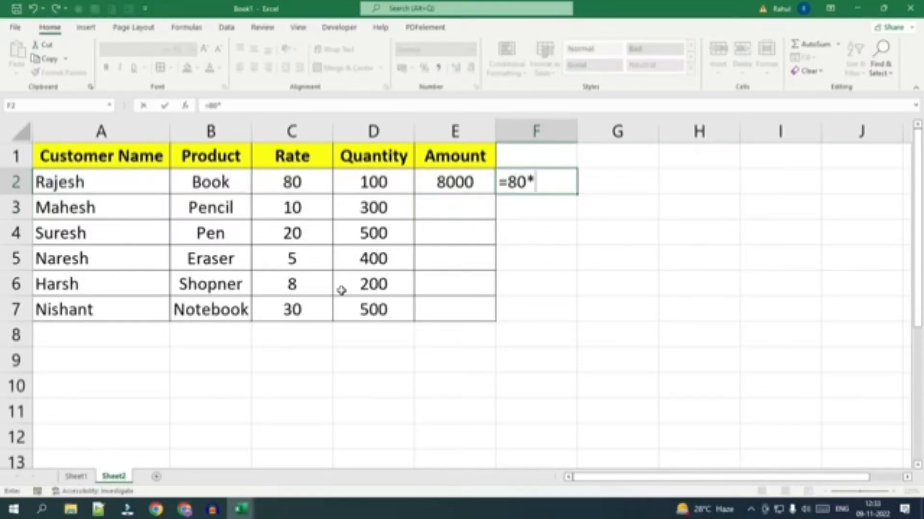
text(100)
key(Return)
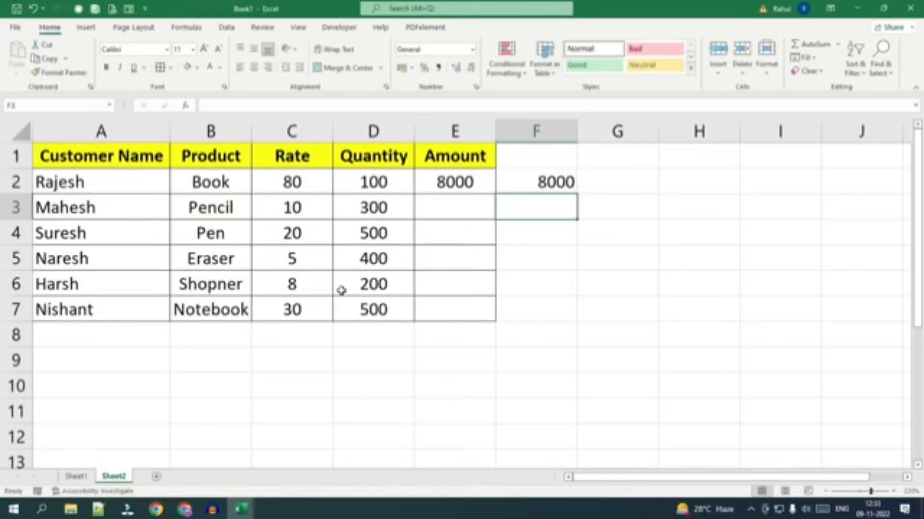
Check the cell references in the E2 formula and fill it down the Amount column through E7.
click(441, 185)
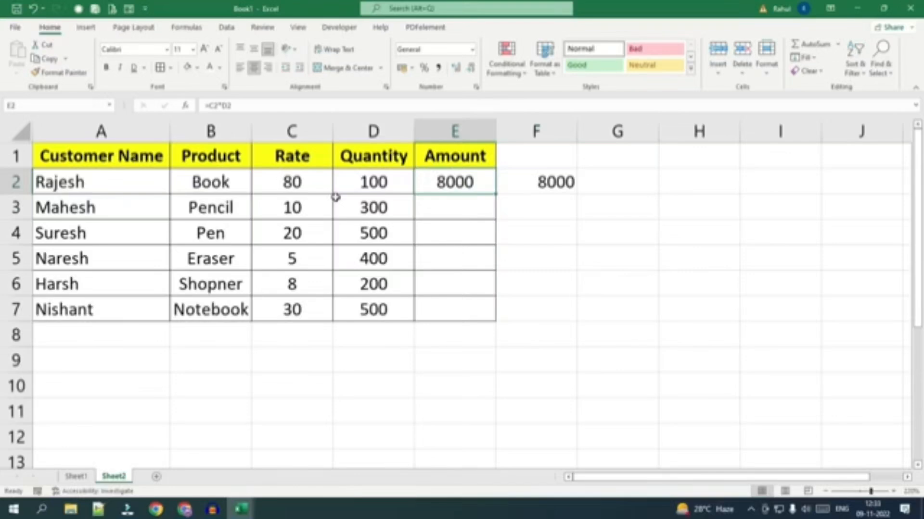
key(F2)
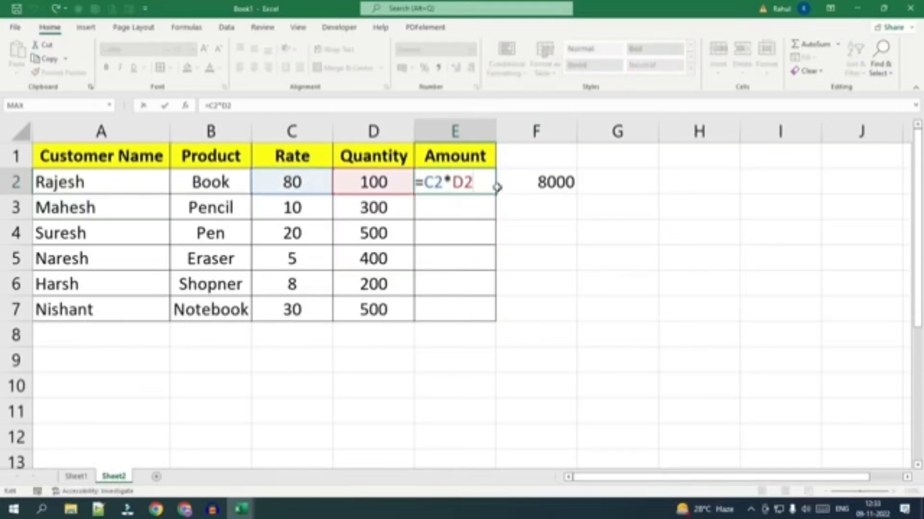
key(Return)
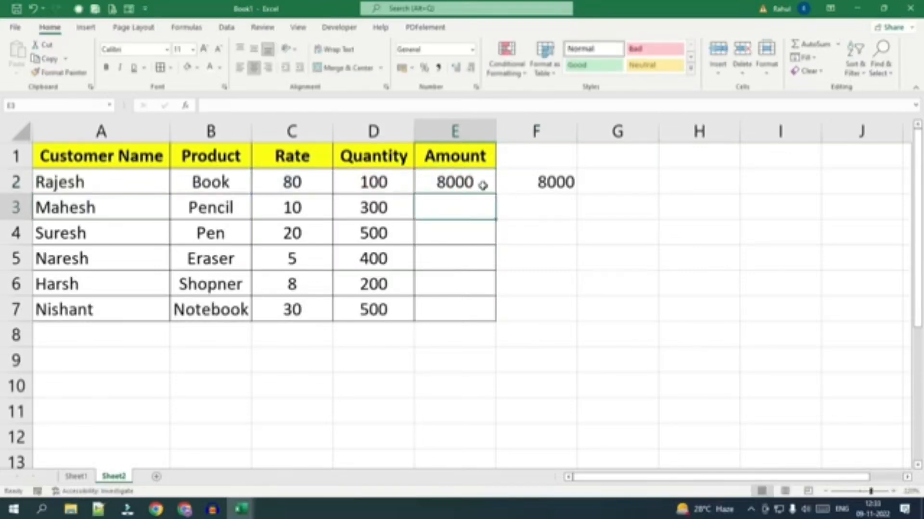
click(482, 185)
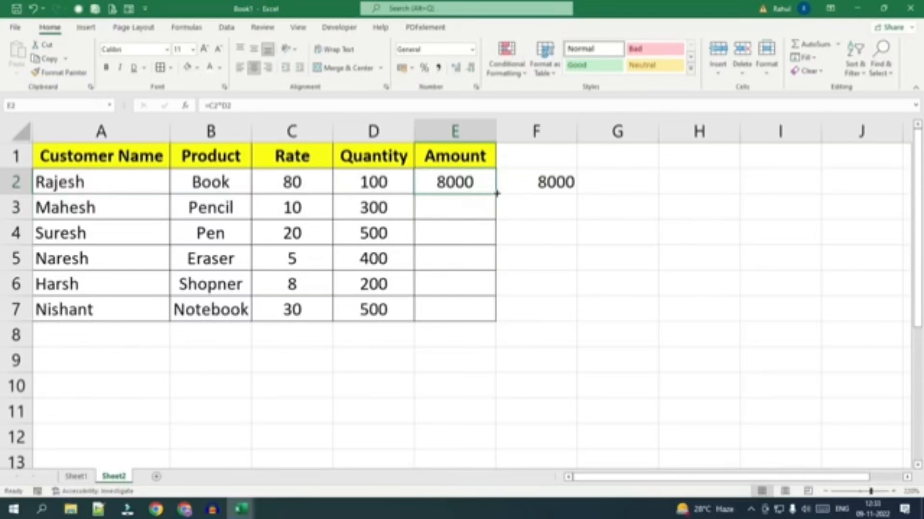
drag(496, 194, 494, 320)
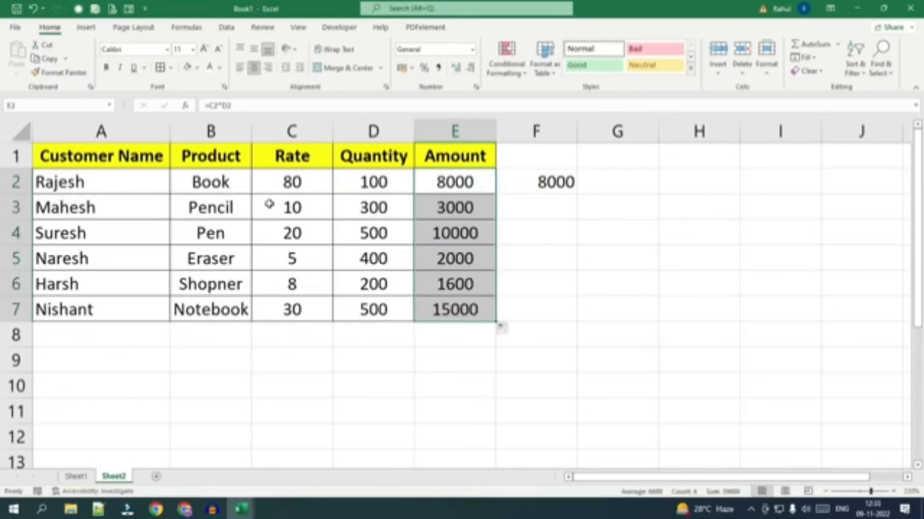
Fill the fixed-number formula from F2 down to F7 and inspect the constants in F2.
click(535, 181)
drag(577, 195, 579, 313)
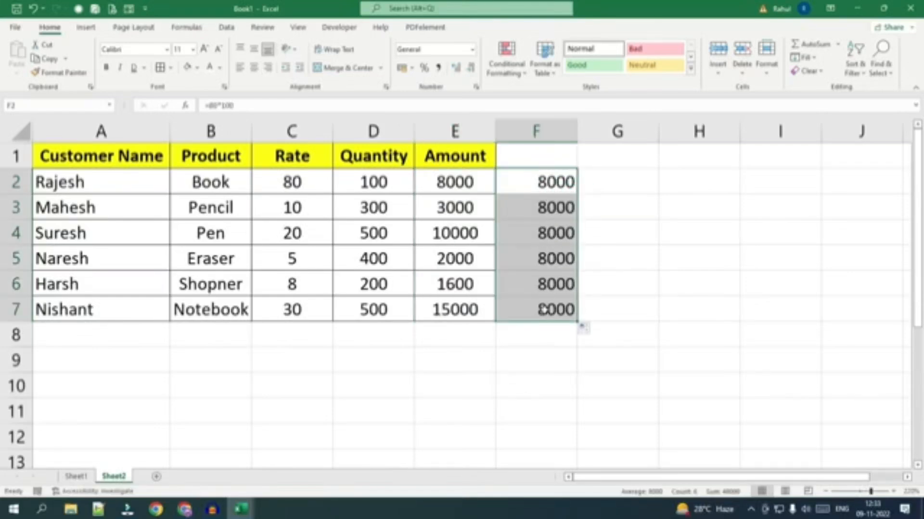
click(545, 183)
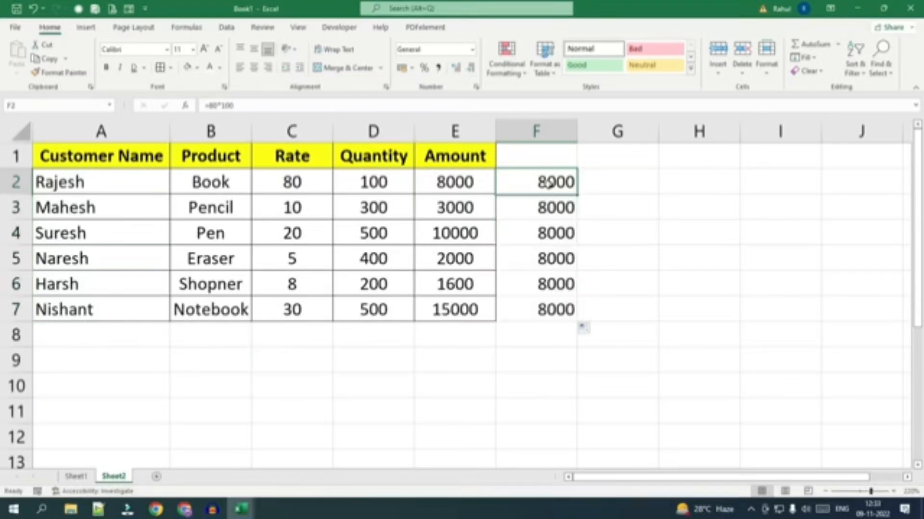
double_click(547, 182)
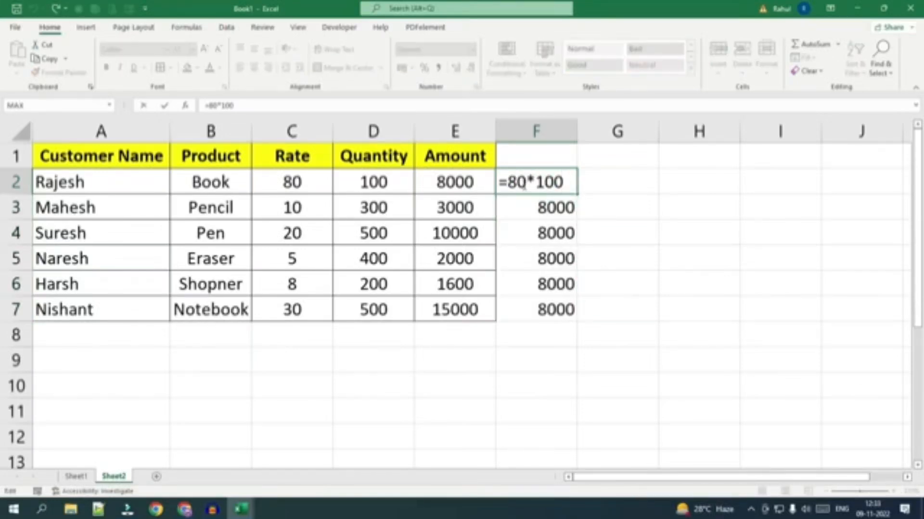
double_click(519, 181)
click(526, 182)
click(650, 192)
Inspect the cell references used by the Amount formulas in E2, E3 and E4.
click(447, 182)
double_click(446, 182)
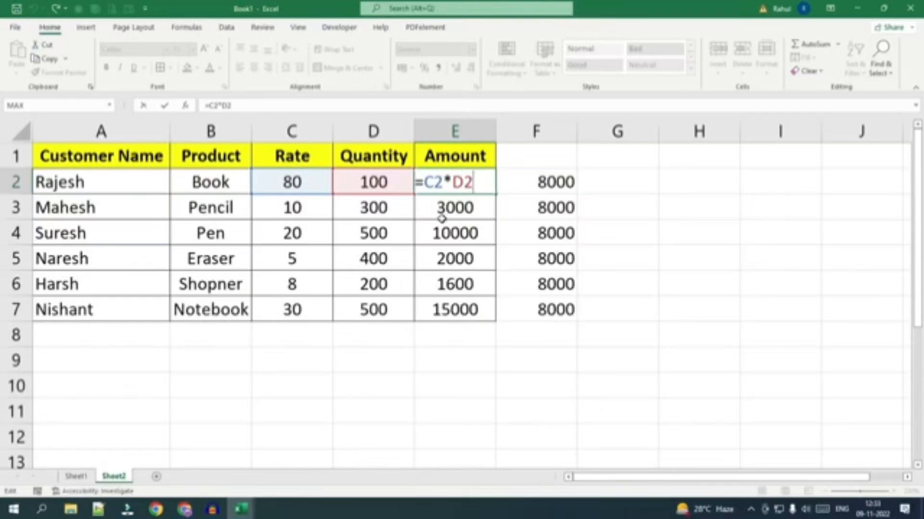
key(Return)
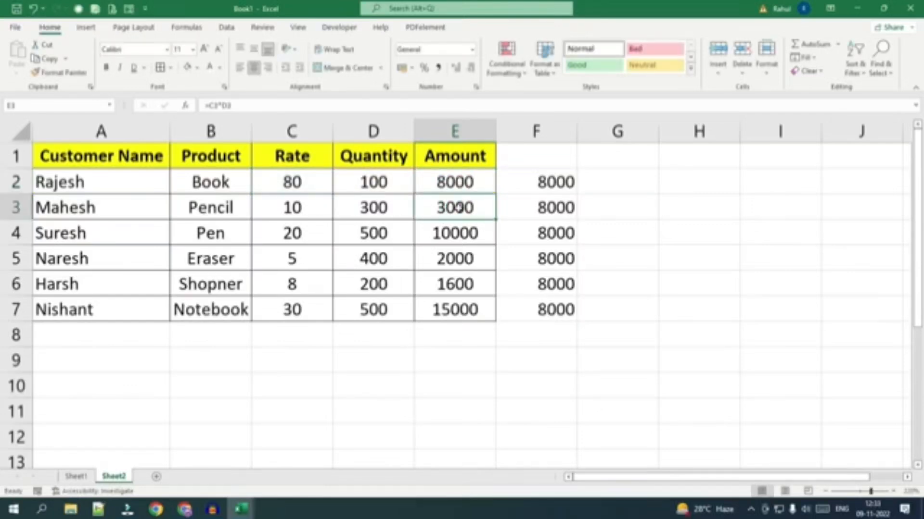
double_click(457, 207)
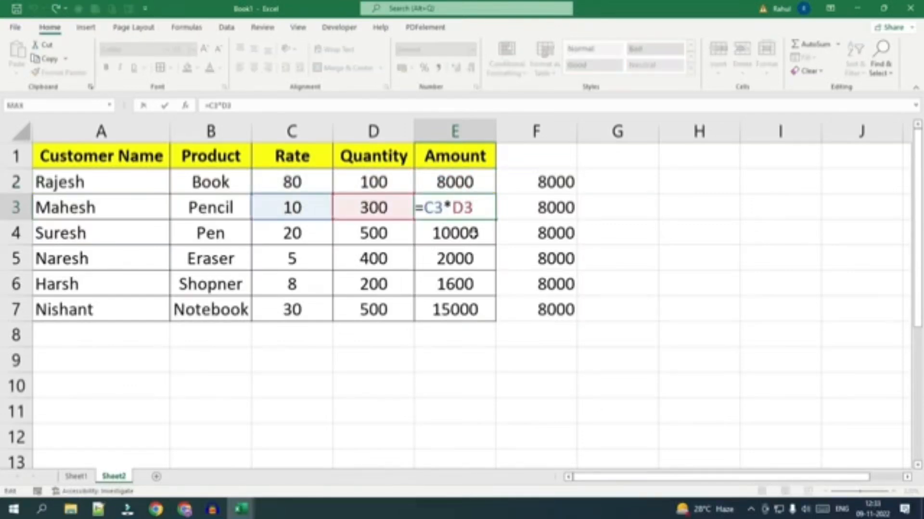
key(Return)
double_click(472, 234)
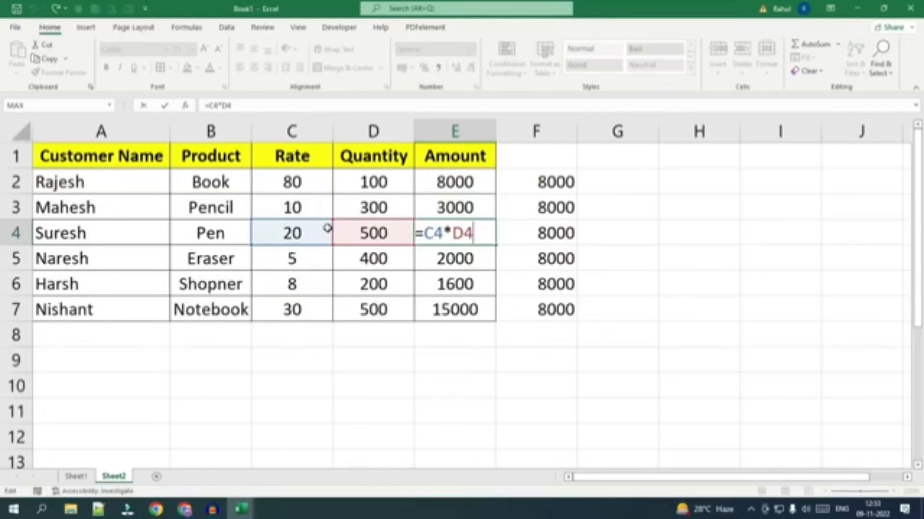
key(ctrl+Return)
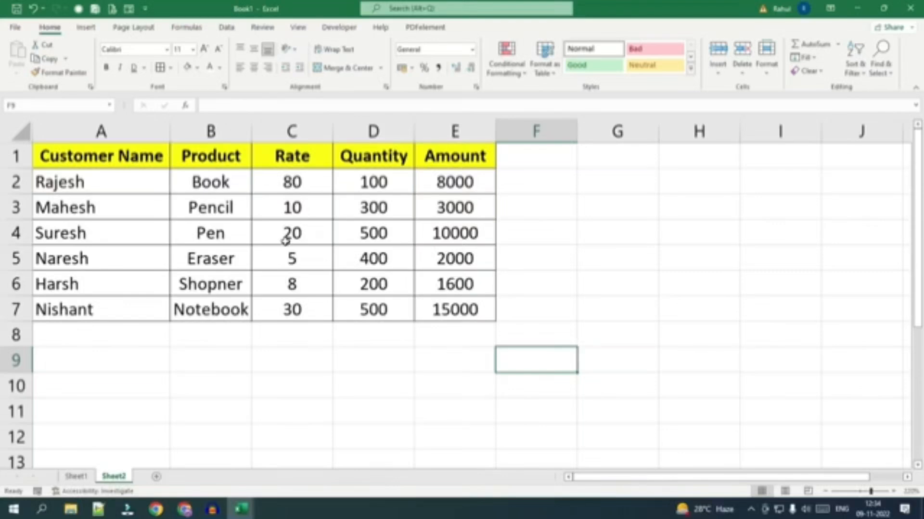
Try the comma style on the Rate values in C2:C7 and return them to the General format.
click(293, 182)
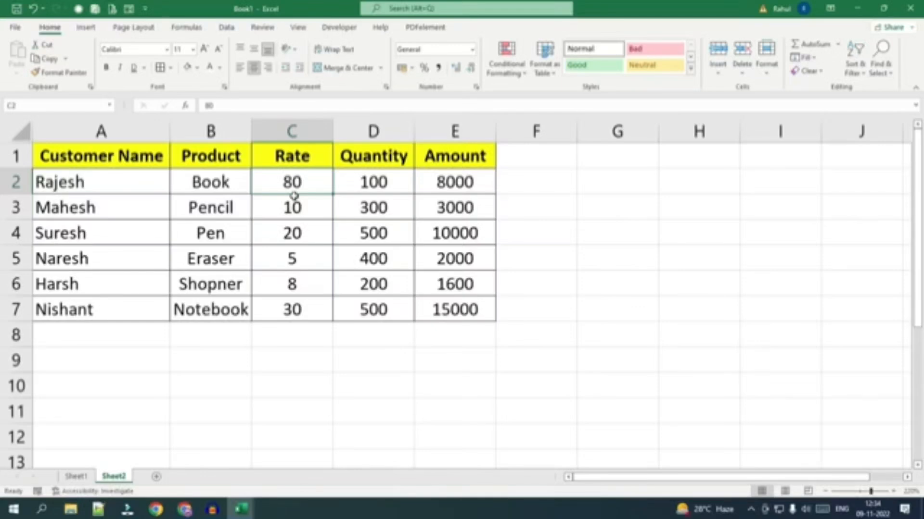
drag(299, 182, 284, 309)
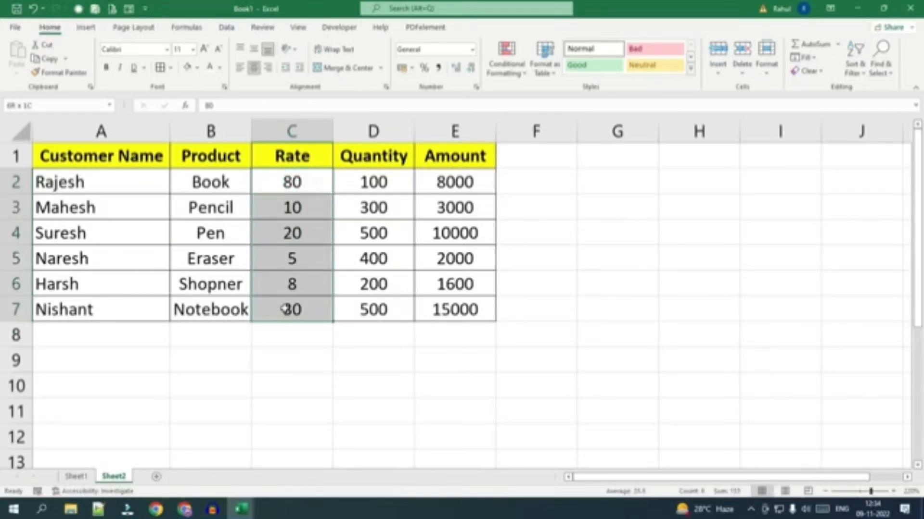
click(438, 70)
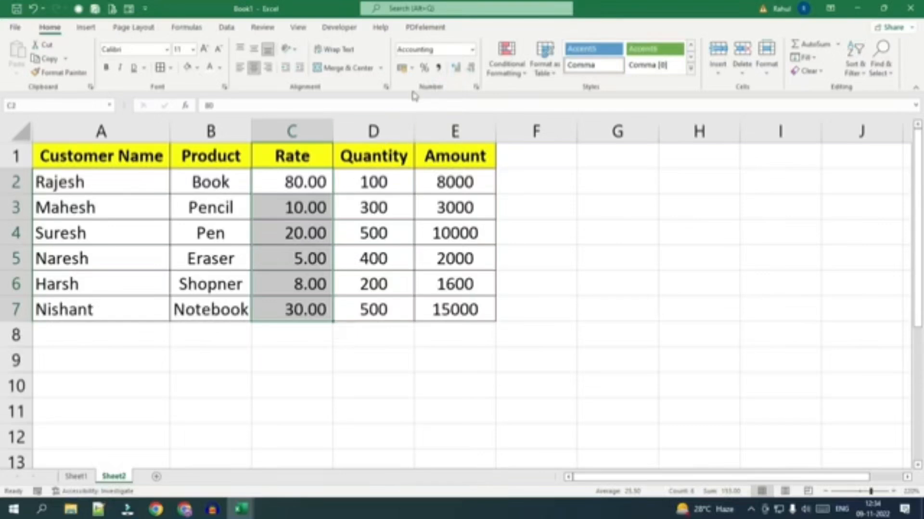
click(470, 50)
click(449, 73)
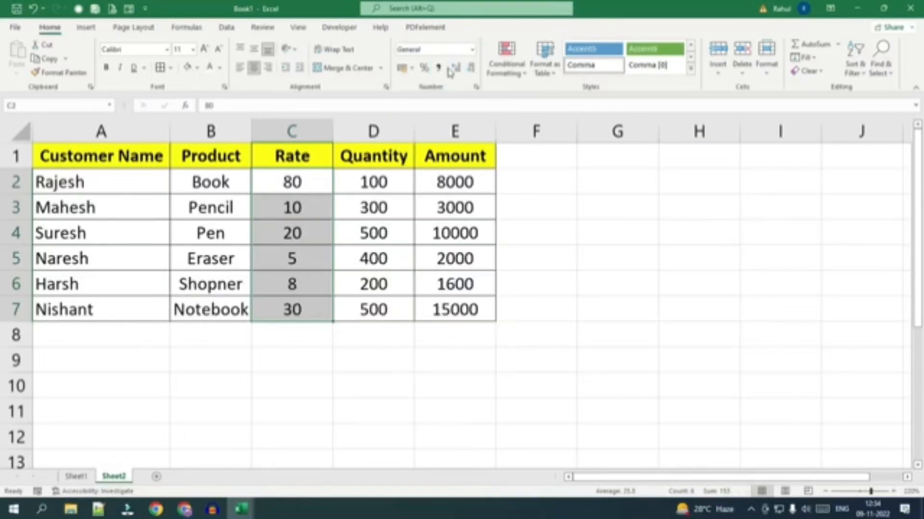
Apply the ₹ English (India) accounting format to the Rate values in C2:C7 and the Amount values in E2:E7.
click(414, 70)
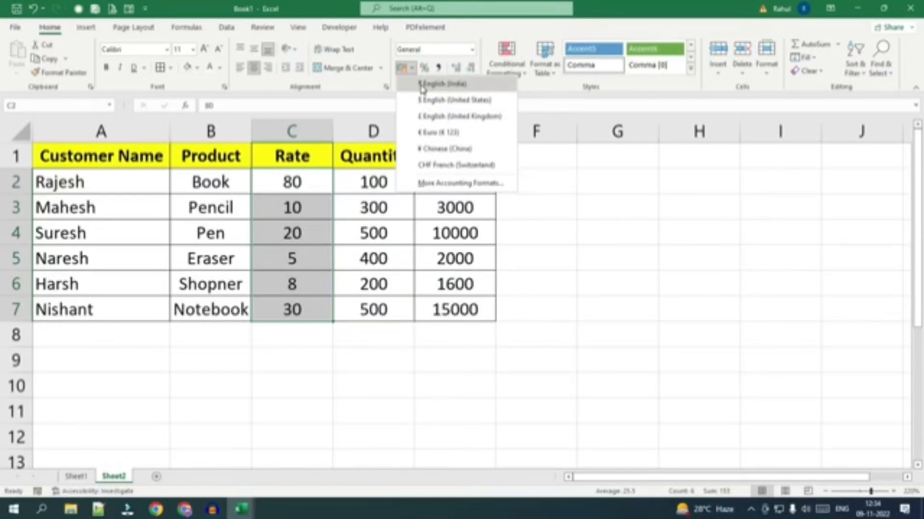
click(422, 85)
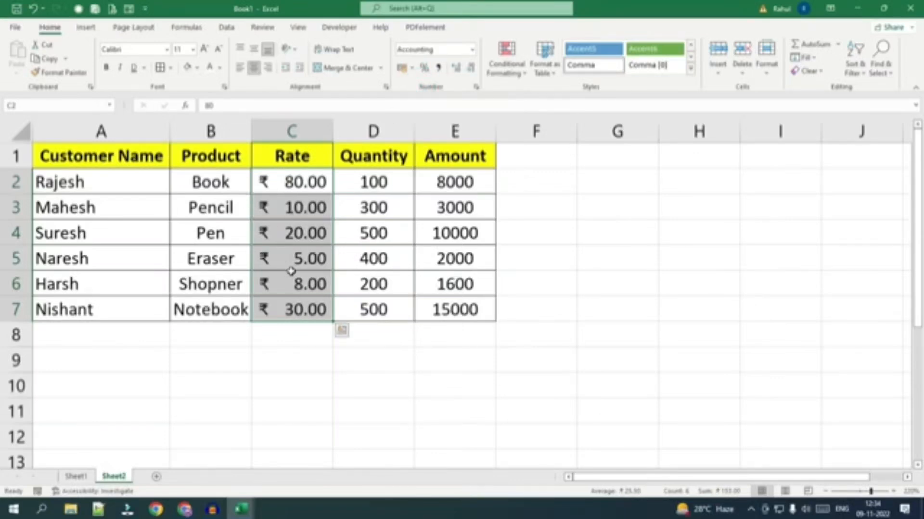
drag(469, 183, 473, 308)
click(413, 69)
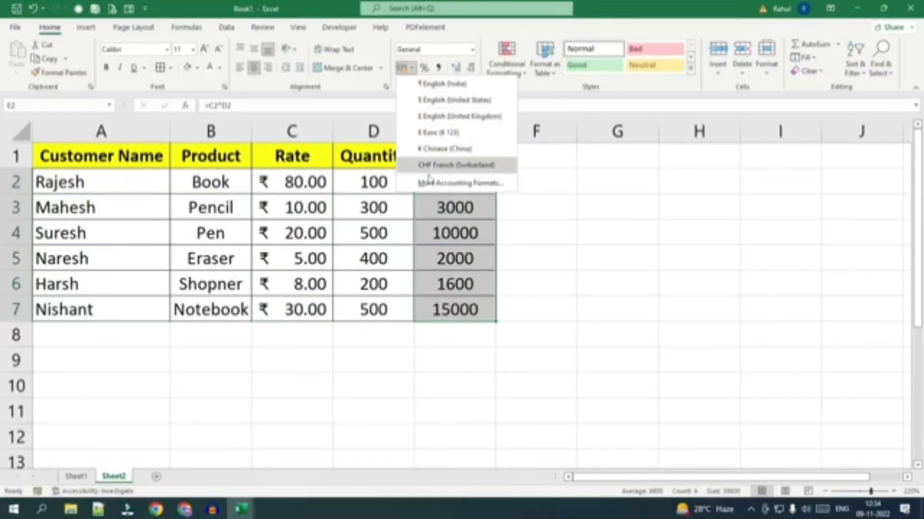
click(438, 85)
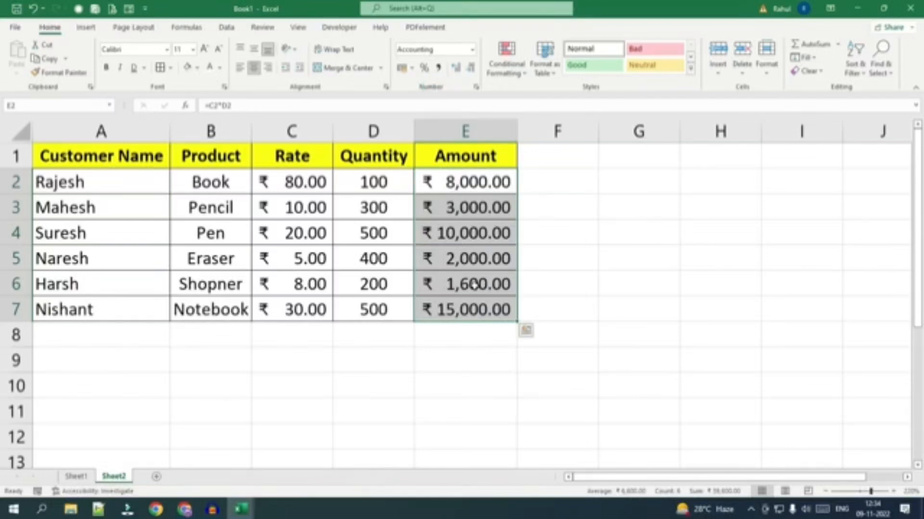
Append the unit text to the quantity in D2 so the cell reads 100 Pcs.
click(375, 183)
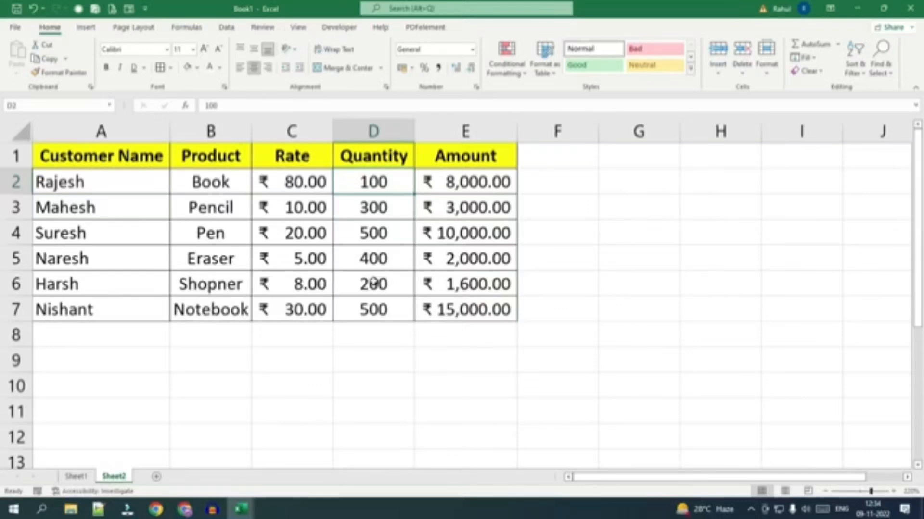
double_click(399, 182)
text(P)
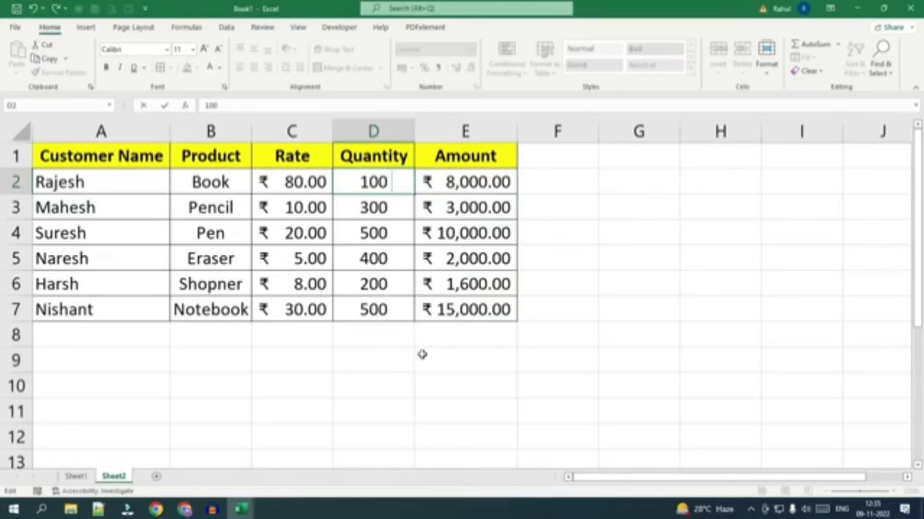
text(cs)
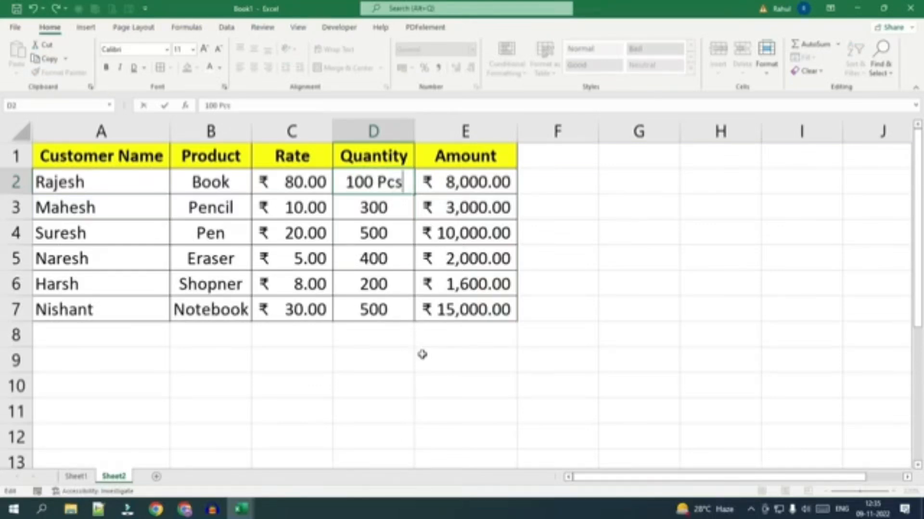
key(Return)
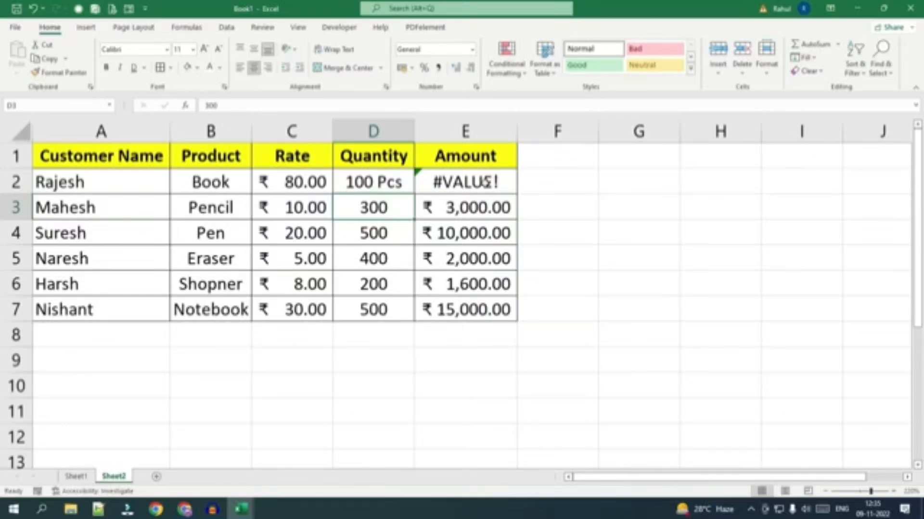
Compare the entries in C2 and D2, and delete the Pcs text from D2 to leave only 100.
click(294, 184)
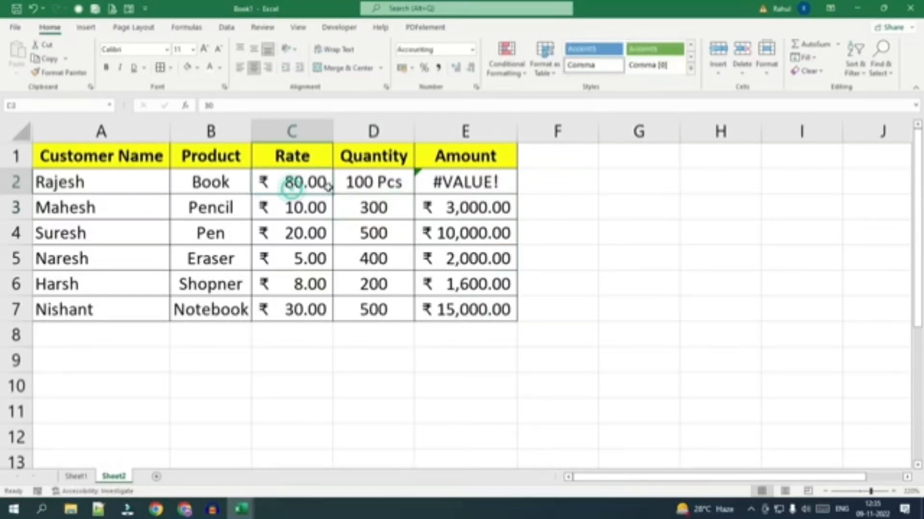
click(351, 182)
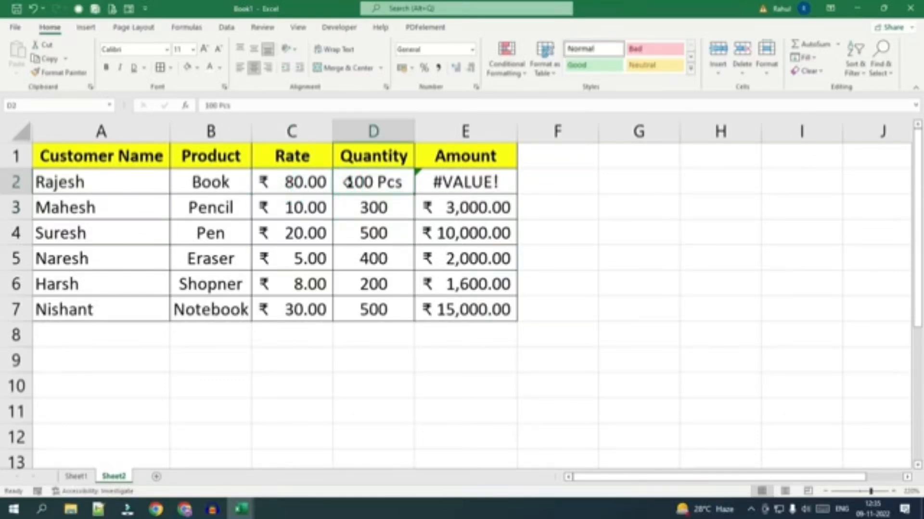
double_click(399, 184)
drag(399, 183, 363, 183)
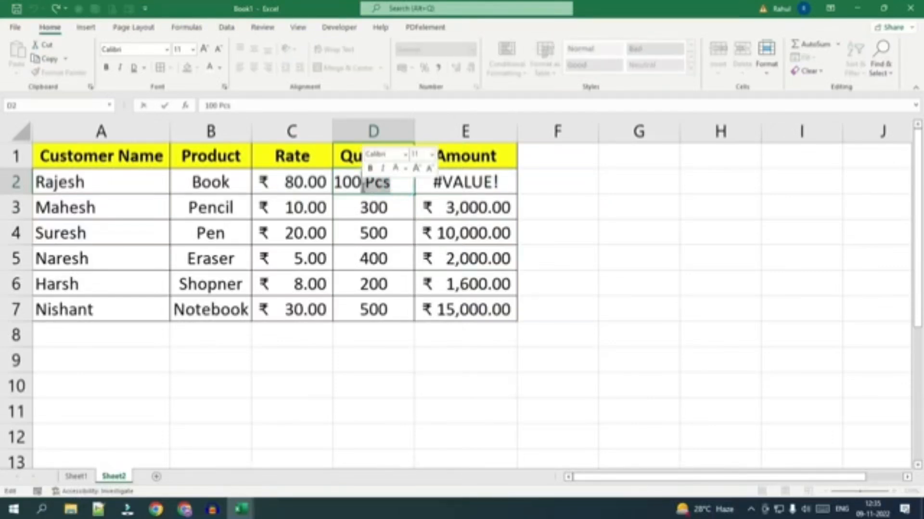
key(BackSpace)
key(Return)
click(371, 383)
Apply the custom number format # "Pcs" to the Quantity values in D2:D7.
click(367, 181)
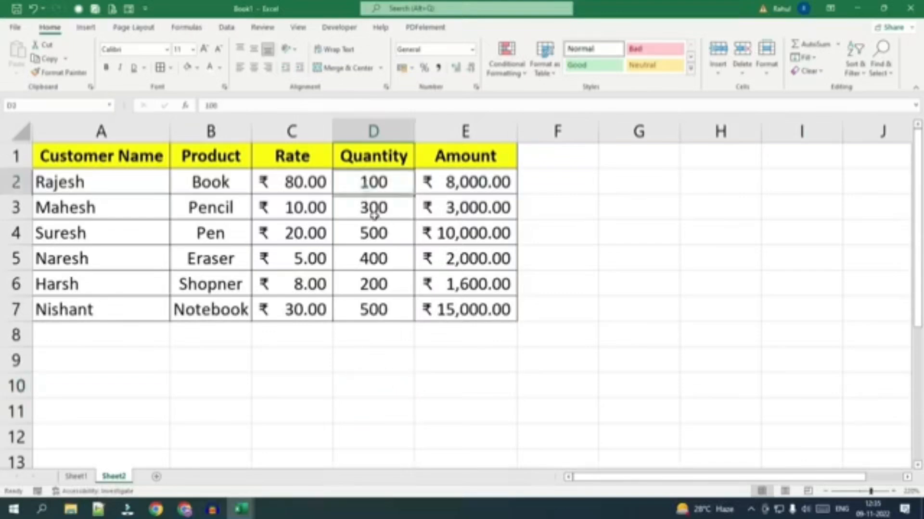
drag(374, 215, 374, 309)
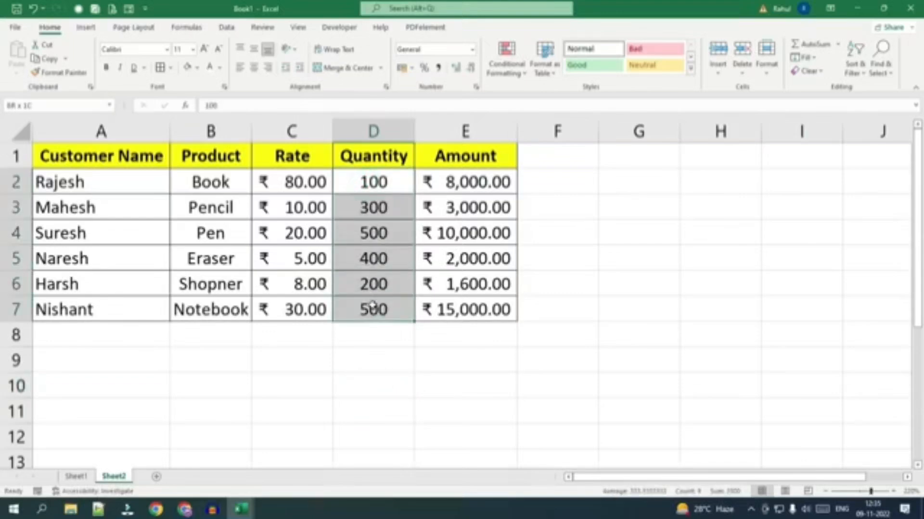
click(475, 87)
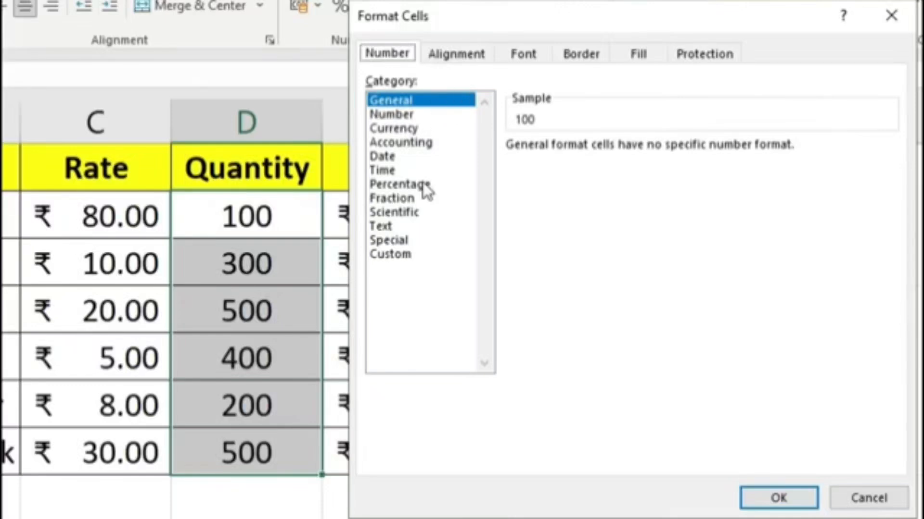
click(409, 256)
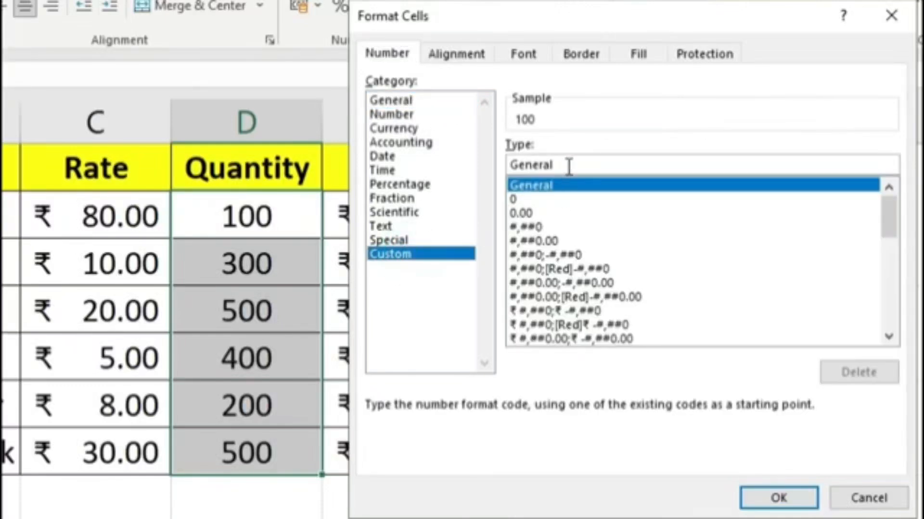
double_click(568, 166)
key(BackSpace)
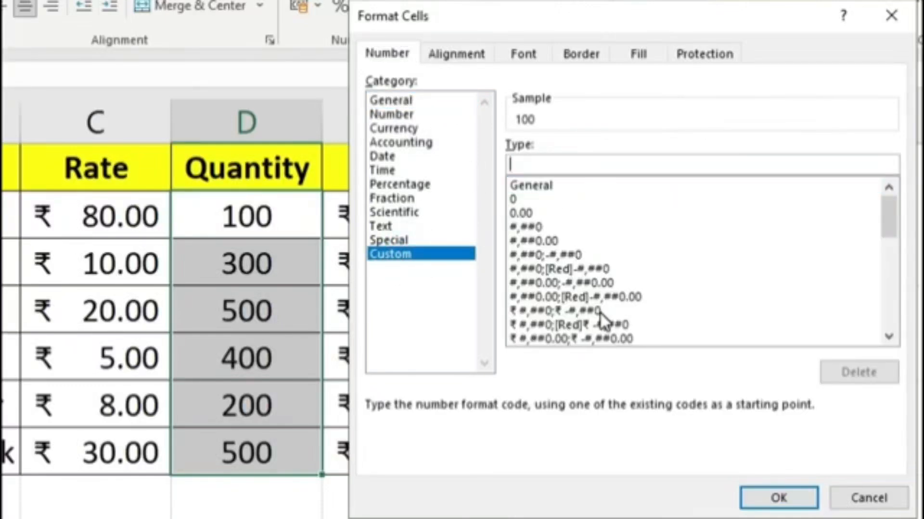
text(#)
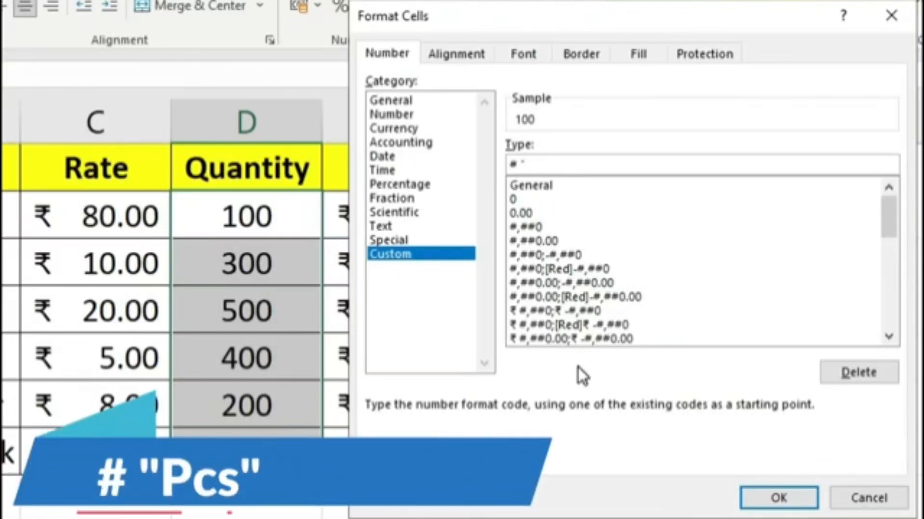
text(Pcs")
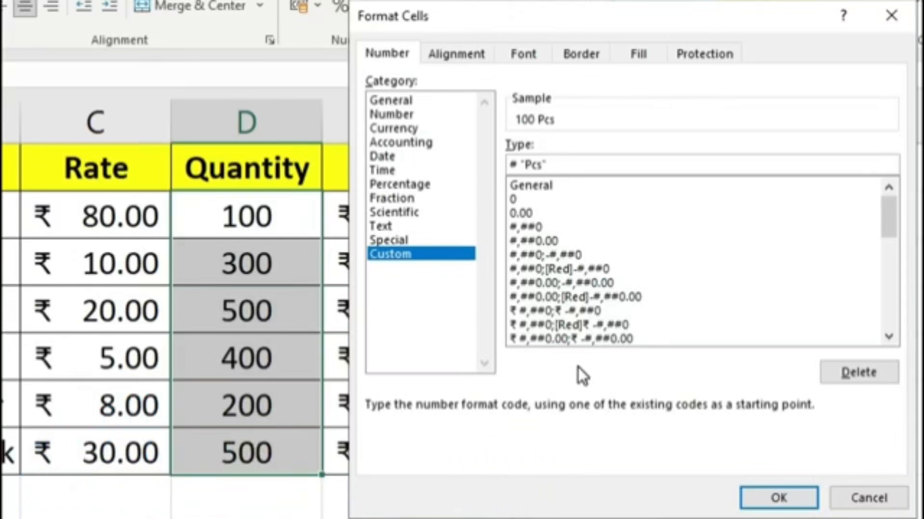
key(Return)
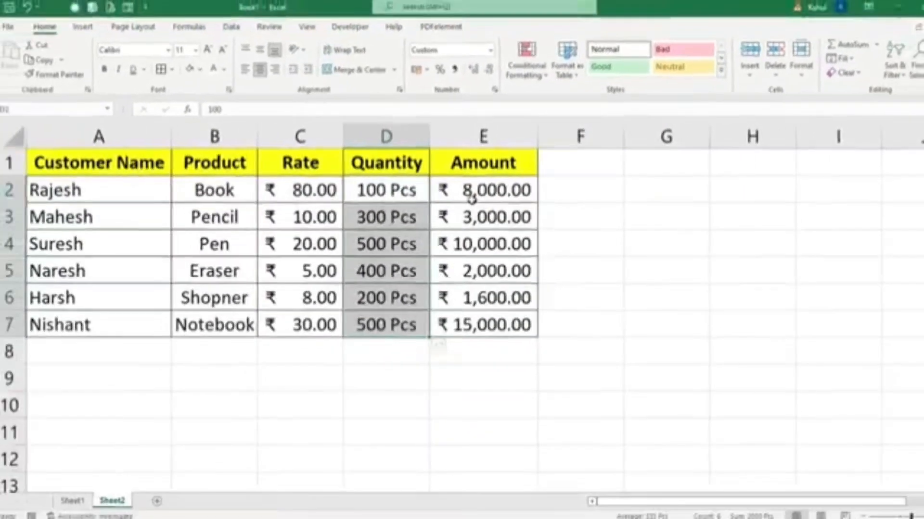
Remove the two decimal places from the Amount values in E2:E7 and add them back.
drag(472, 197, 496, 322)
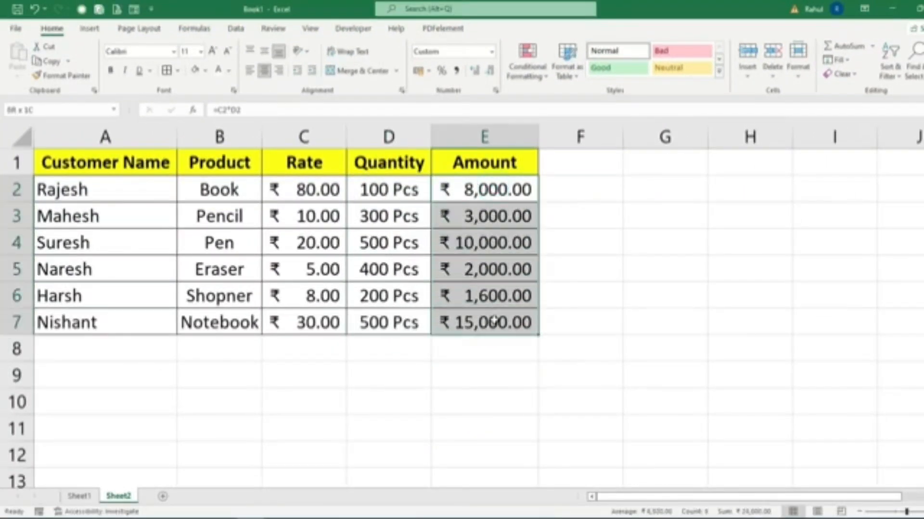
click(490, 70)
click(491, 71)
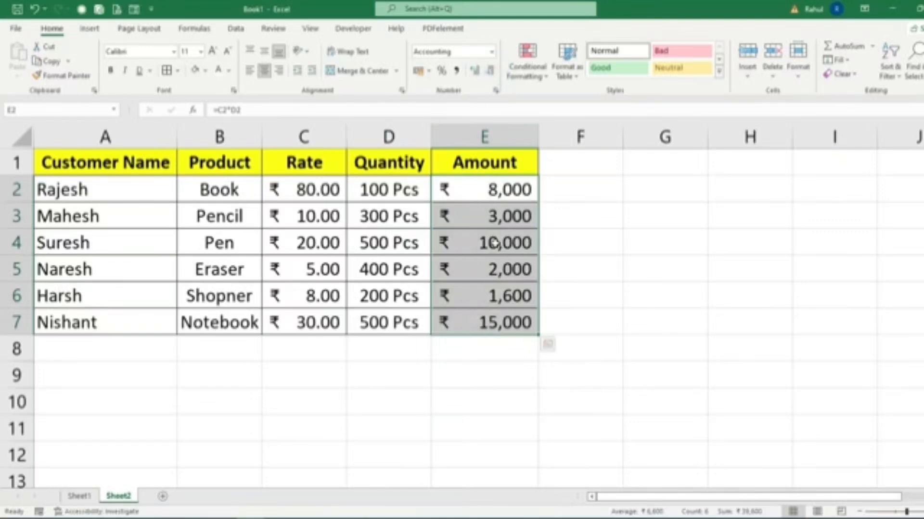
click(477, 71)
click(476, 71)
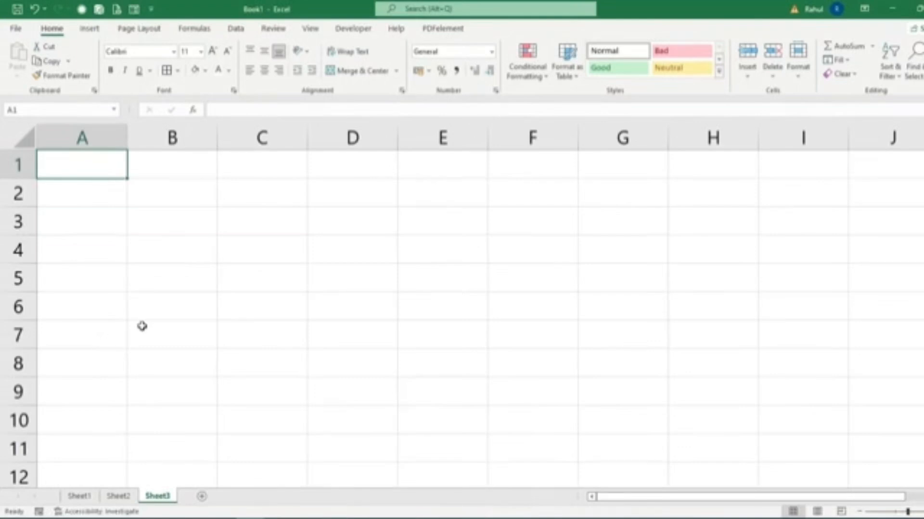
Enter 1 and 2 in A1 and A2 and extend the number series down column A to 50.
click(94, 168)
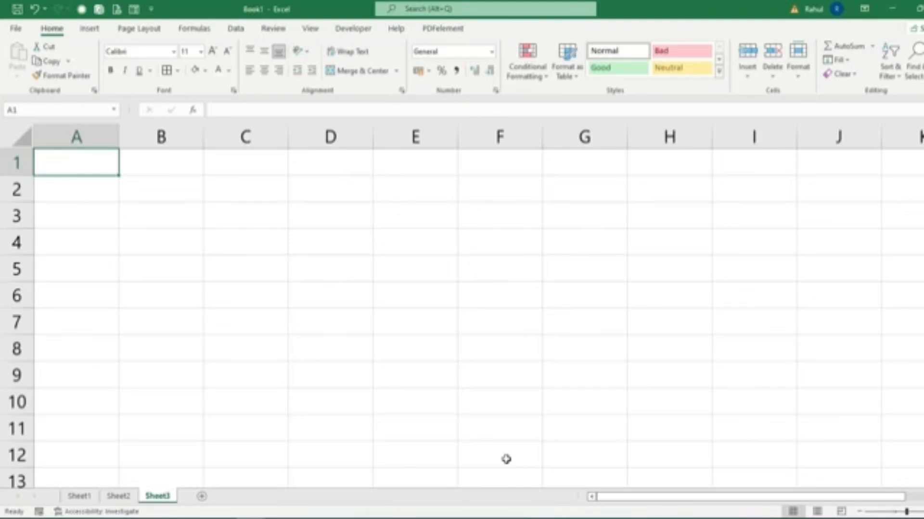
text(1)
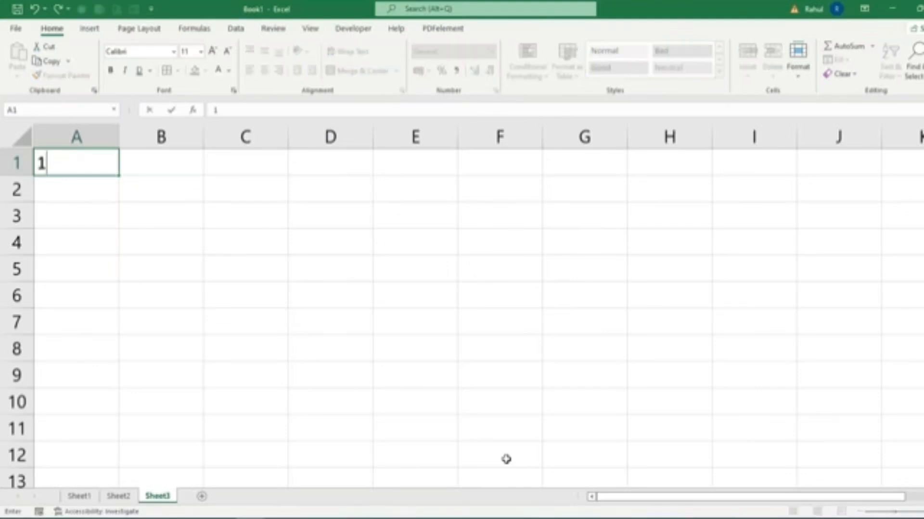
key(Return)
text(2)
key(Return)
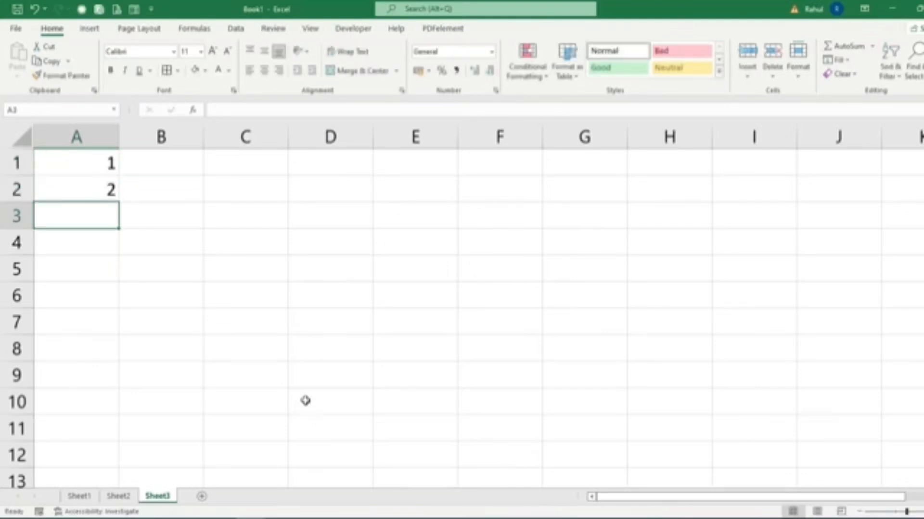
drag(87, 165, 87, 188)
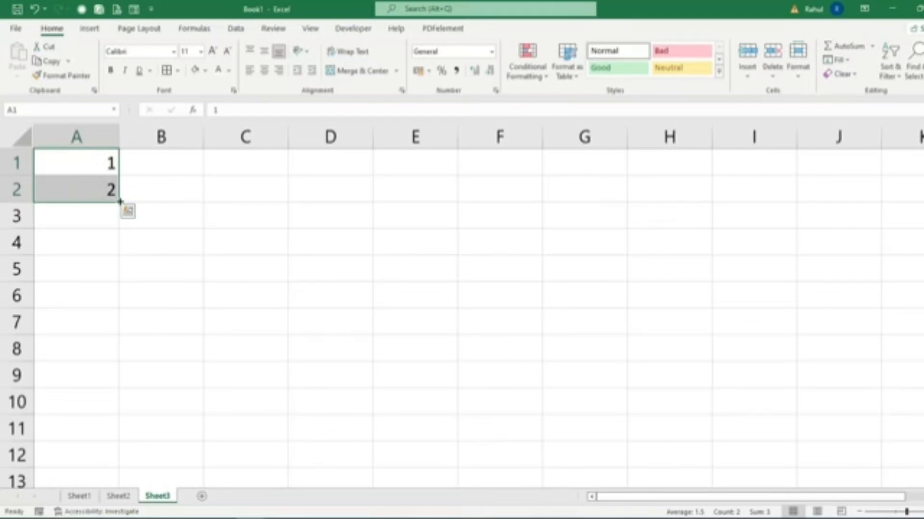
drag(120, 202, 109, 336)
scroll(305, 392, up, 14)
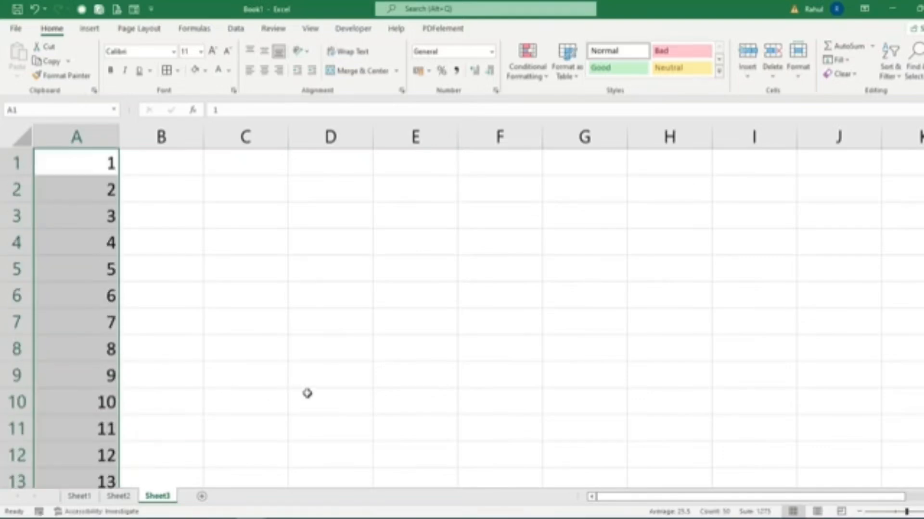
Enter 2 and 4 in C1 and C2 and extend the even-number series down to C10.
click(211, 160)
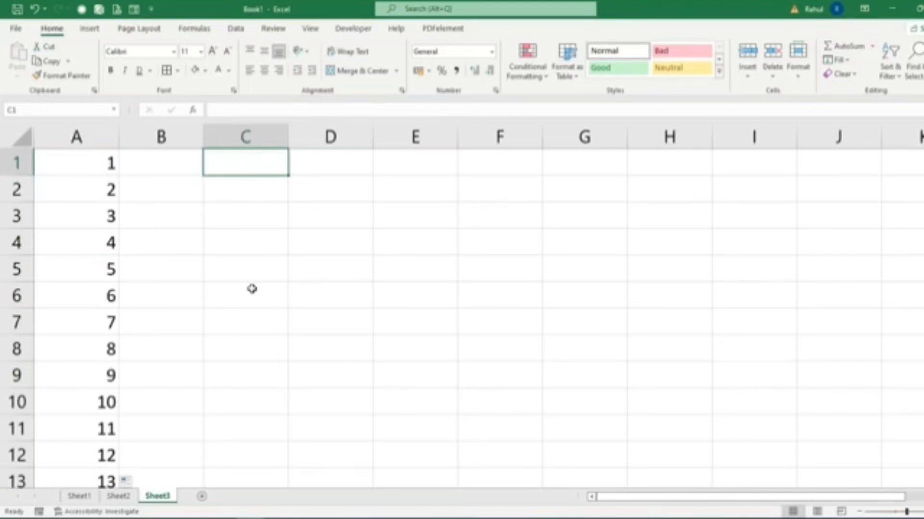
text(2)
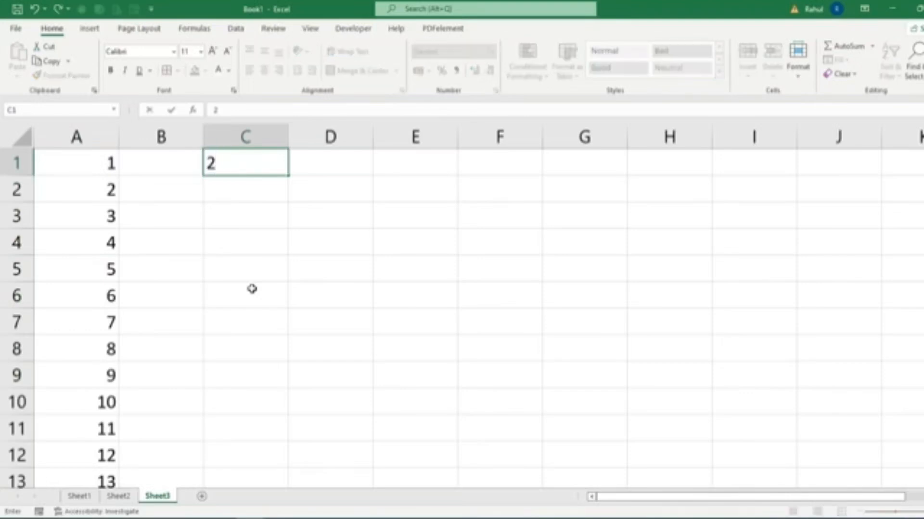
key(Return)
text(4)
key(Return)
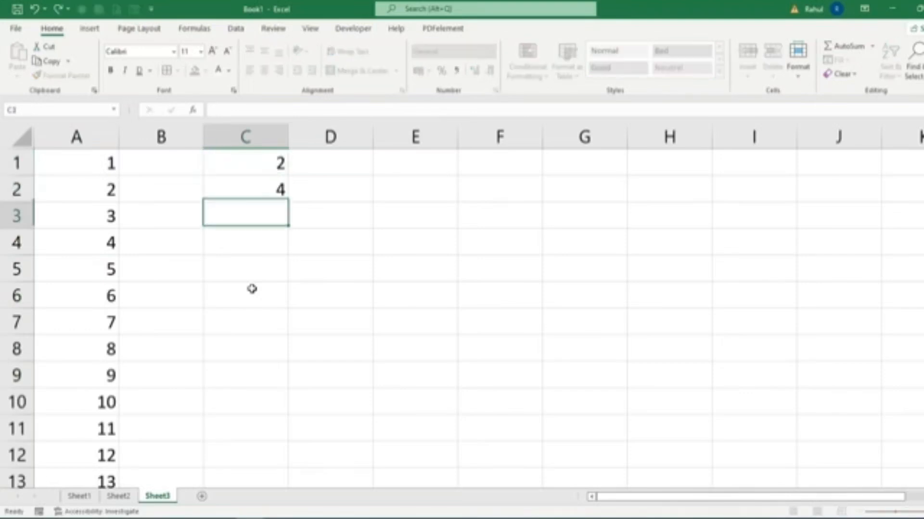
drag(262, 163, 290, 411)
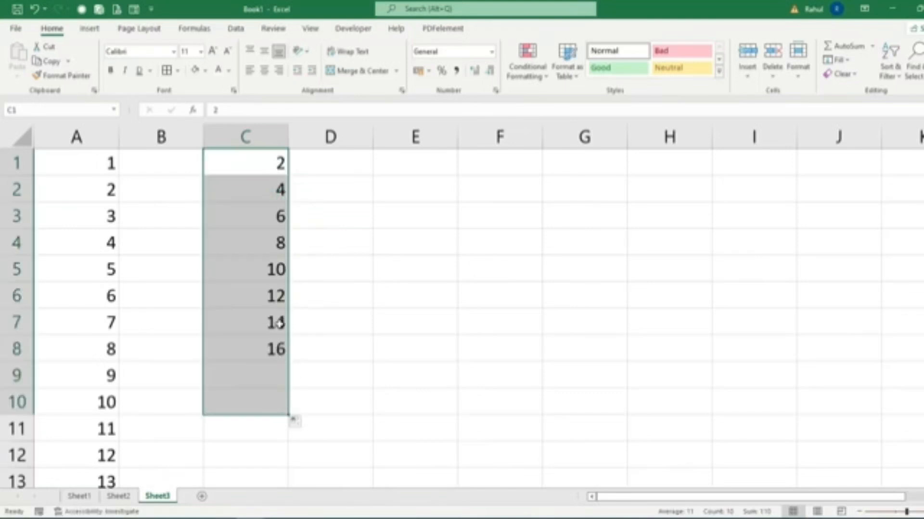
Enter Sunday and Monday in E1 and E2 and extend the weekday series down to E10.
click(388, 167)
text(Sund)
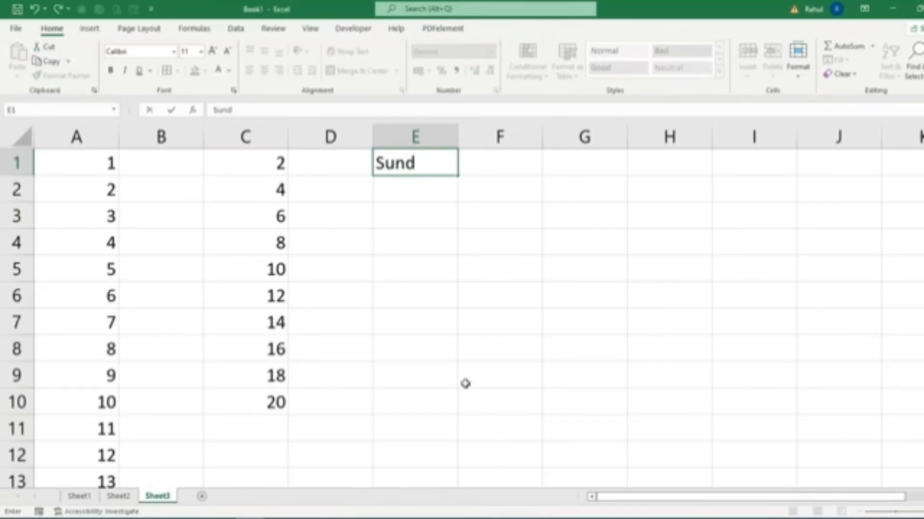
text(ay)
key(Return)
text(Mon)
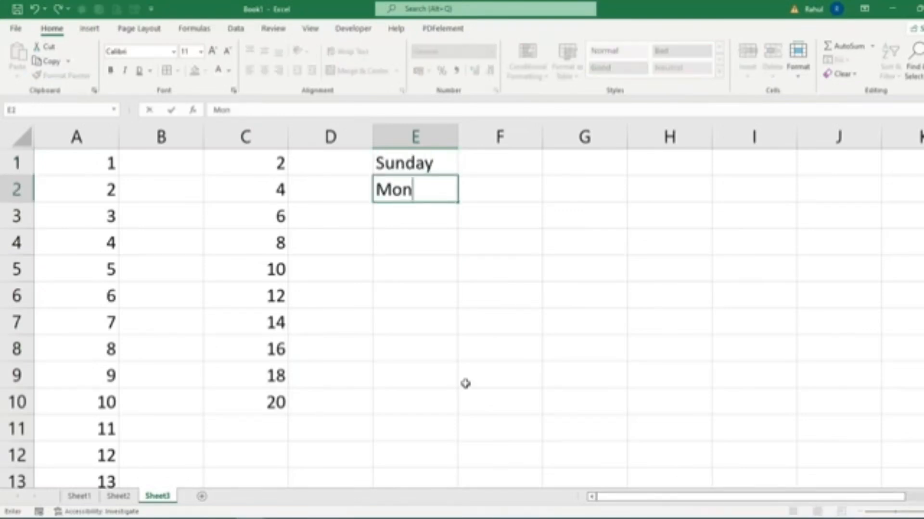
text(day)
key(Return)
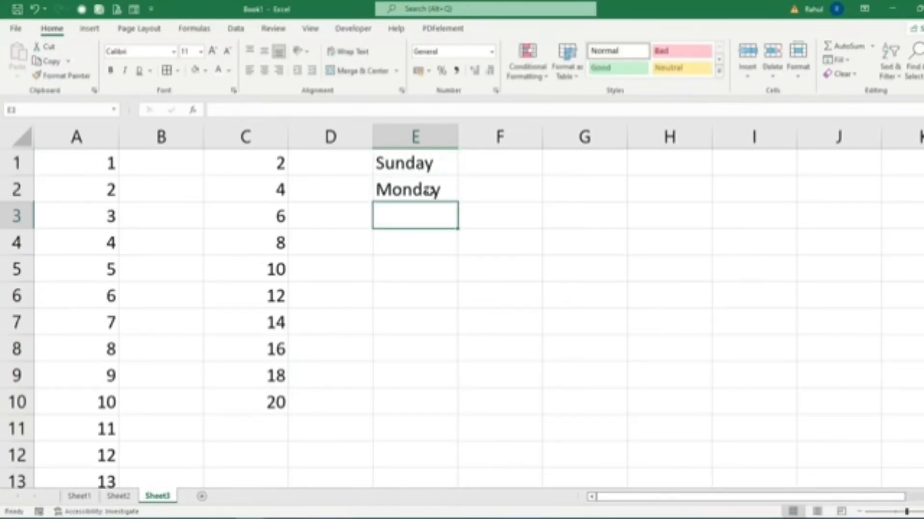
drag(423, 166, 423, 419)
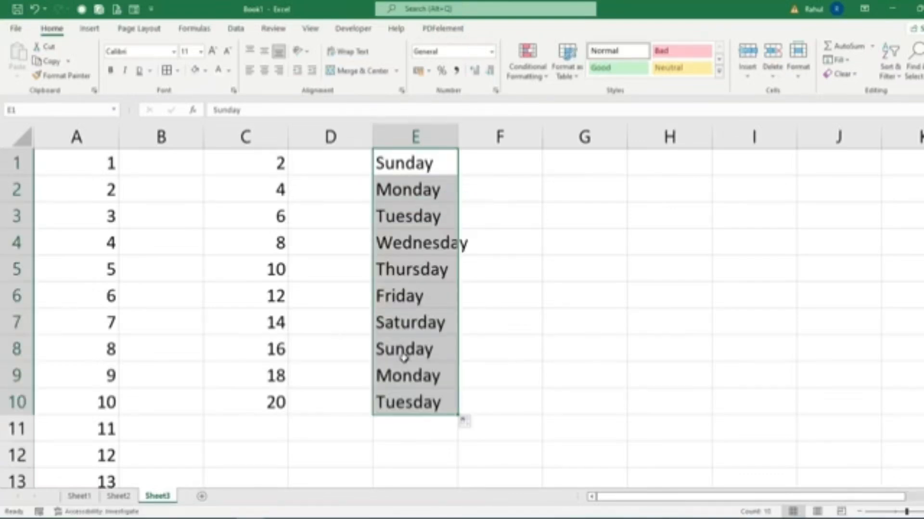
Clear the repeated weekdays below Saturday in column E and widen the column to fit Wednesday.
drag(409, 354, 410, 425)
key(Delete)
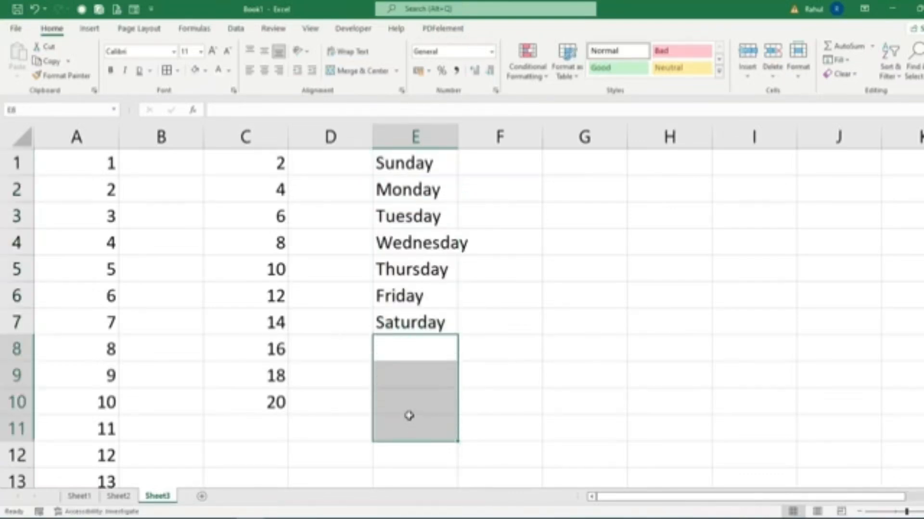
click(572, 337)
drag(458, 140, 469, 161)
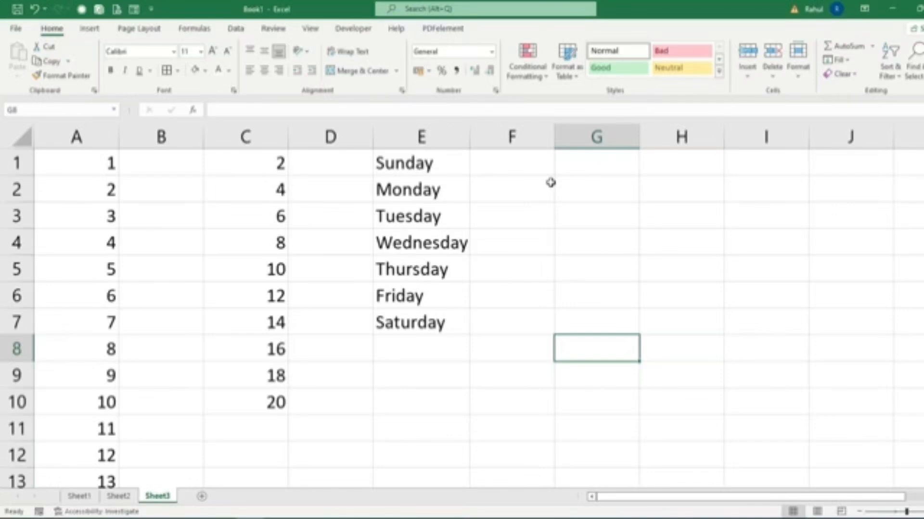
Enter January in G1 and February in H1.
click(559, 169)
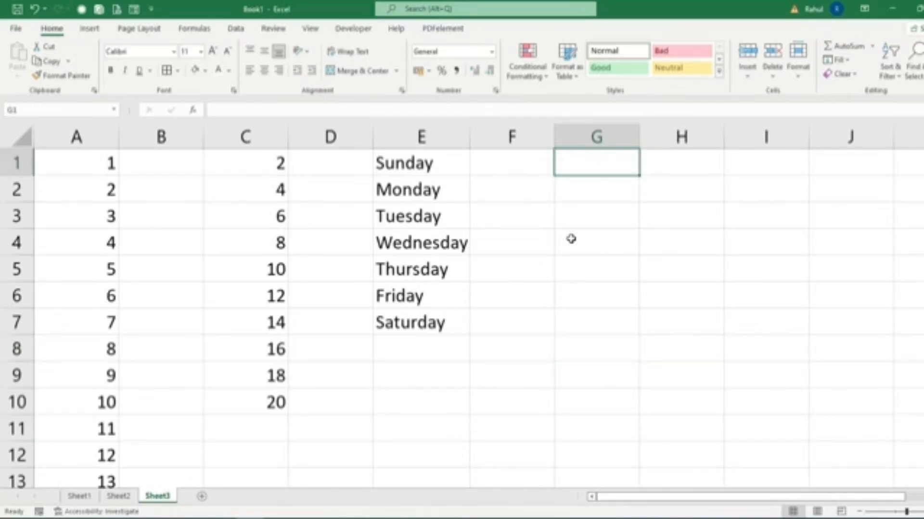
text(Jana)
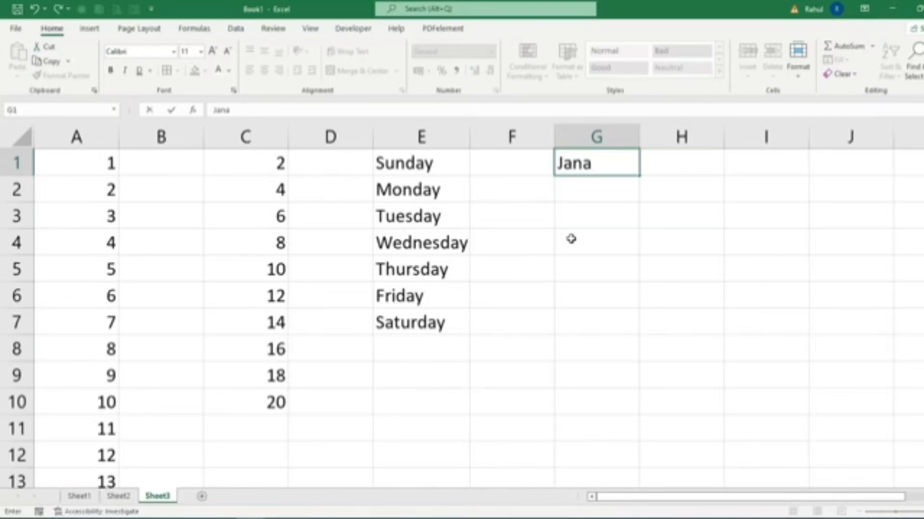
key(BackSpace)
text(uary)
key(Tab)
text(Fe)
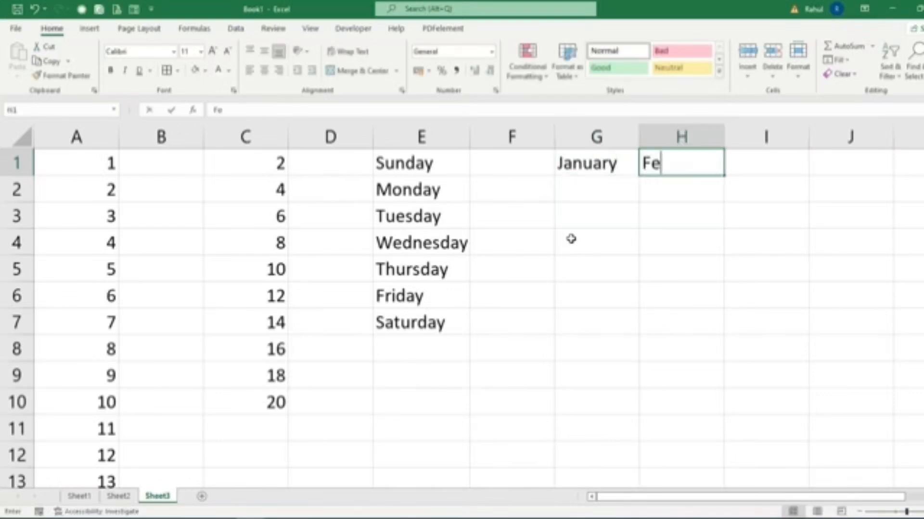
text(bruary)
key(Return)
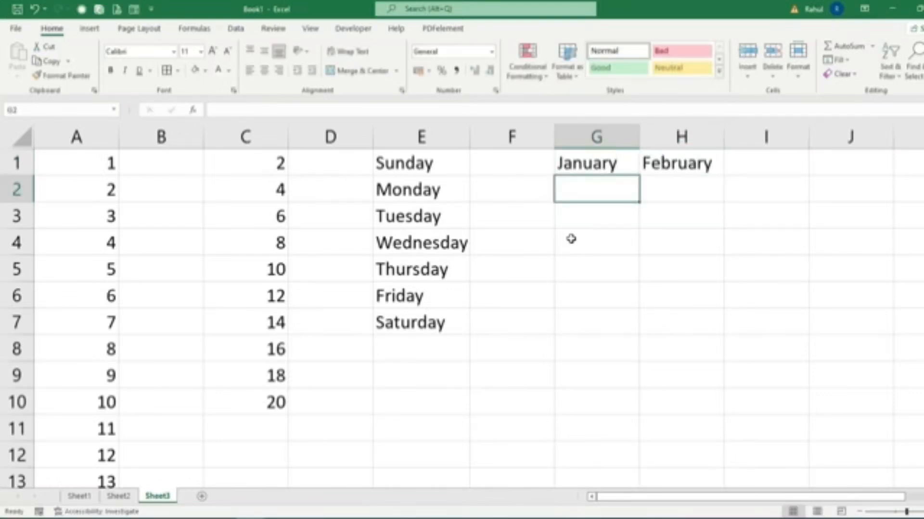
drag(418, 165, 414, 324)
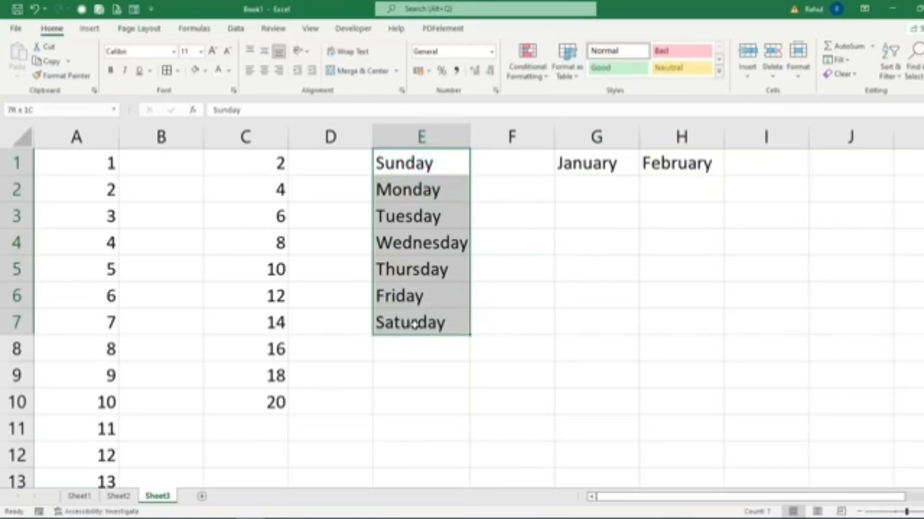
drag(574, 163, 612, 189)
ctrl+scroll(320, 347, down, 3)
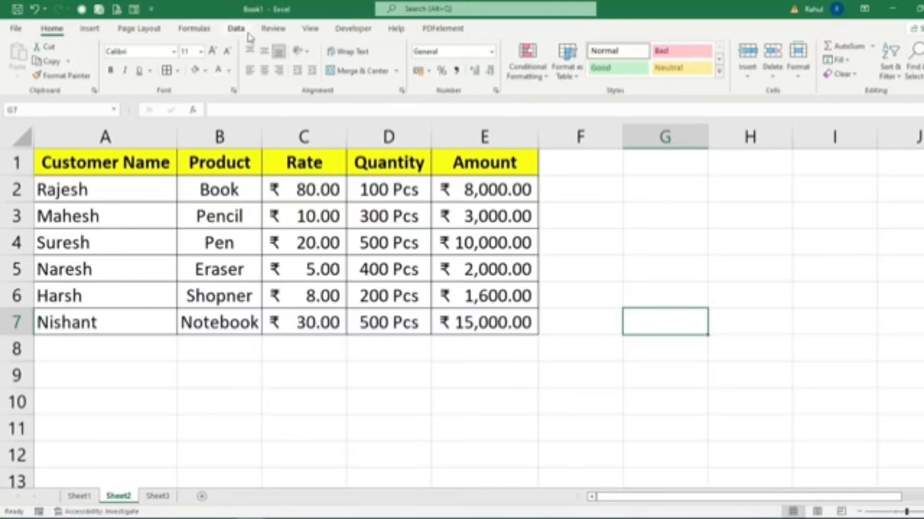
click(236, 29)
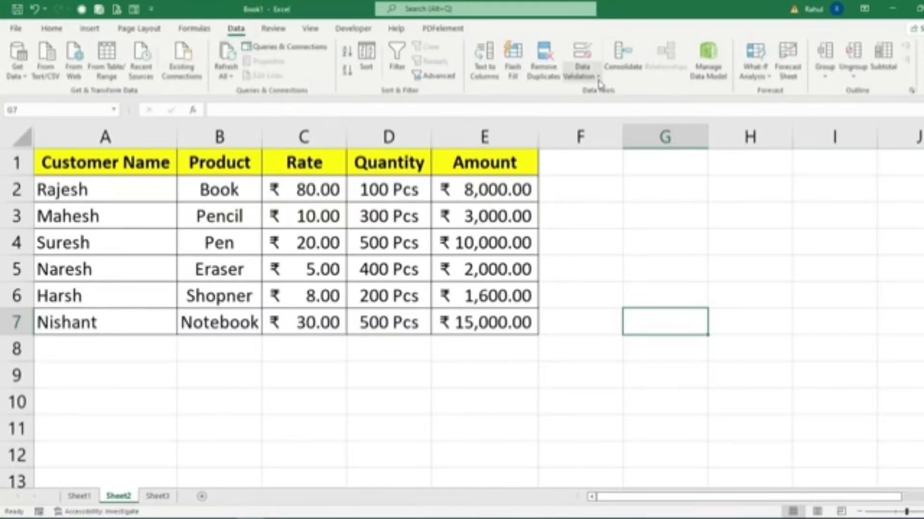
click(597, 79)
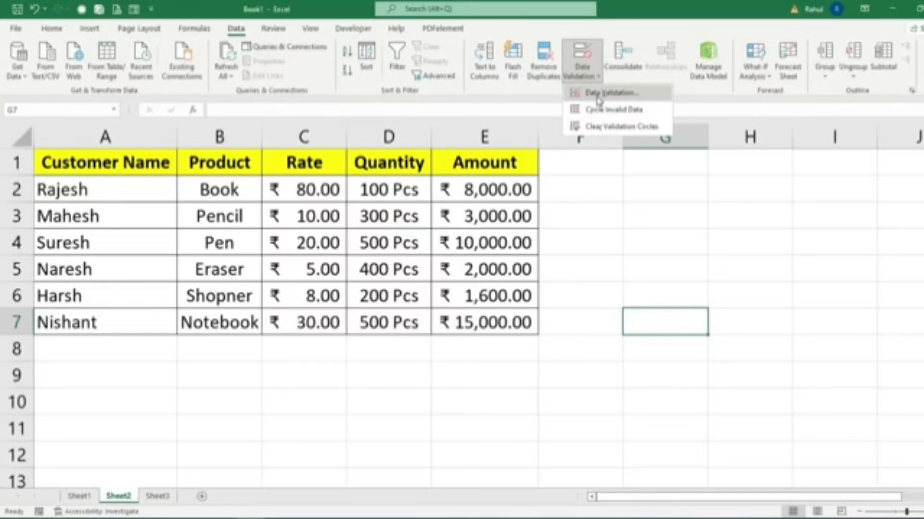
click(598, 97)
drag(645, 124, 726, 89)
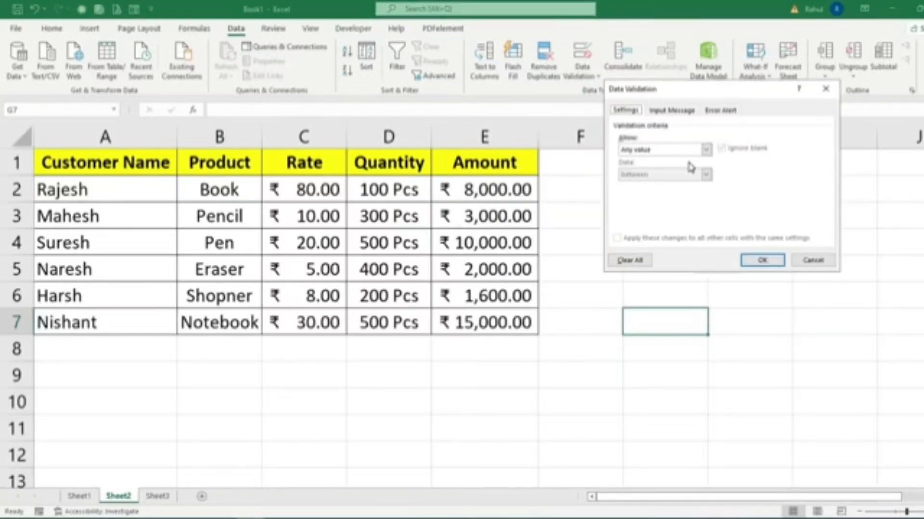
click(825, 94)
Copy the product names in B2:B7 of Sheet2 to A1:A6 on a new sheet, and return to Sheet2 with the copy selection cleared.
click(228, 191)
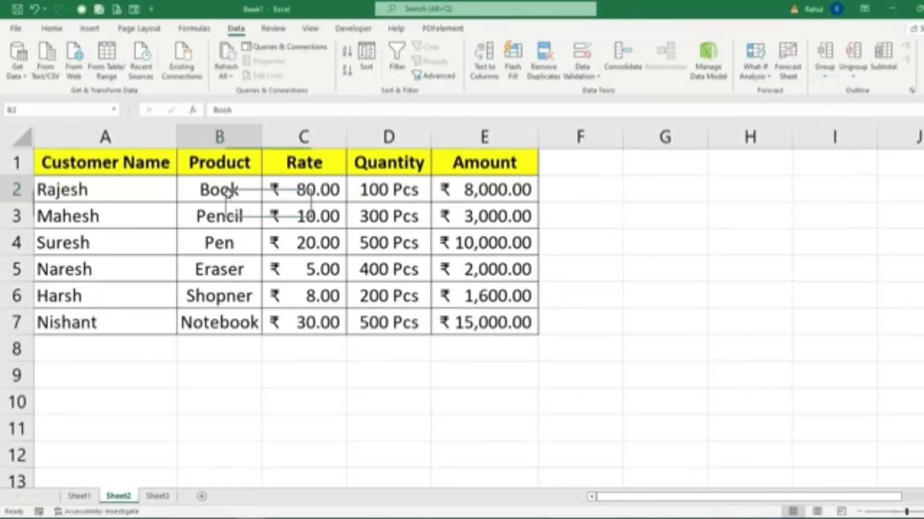
drag(229, 191, 226, 324)
key(ctrl+c)
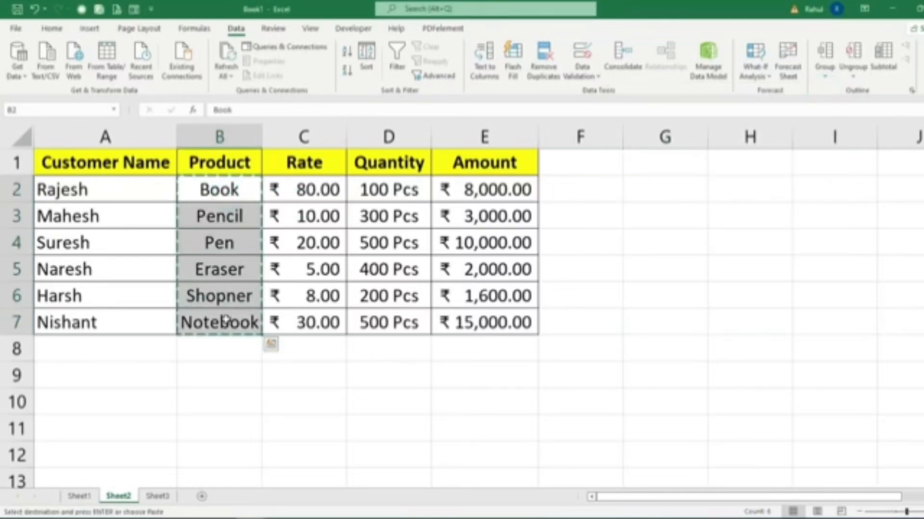
click(201, 497)
scroll(73, 255, up, 6)
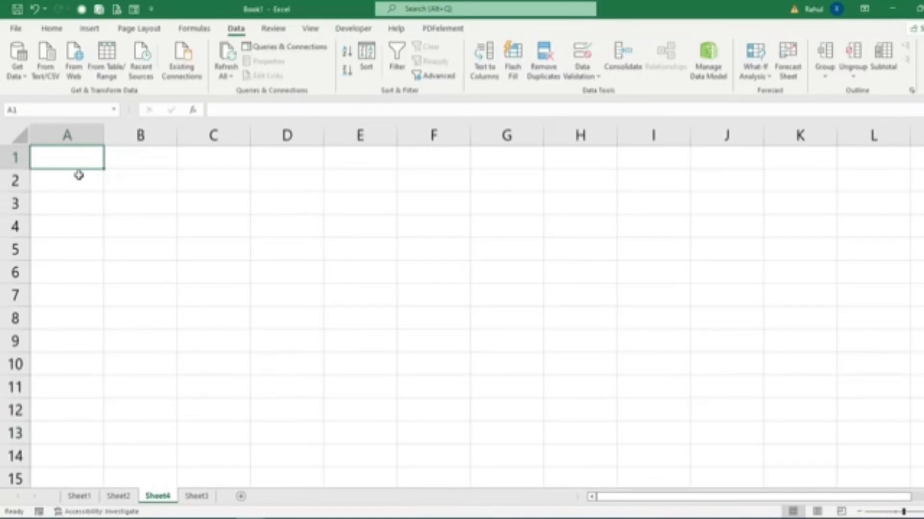
click(118, 496)
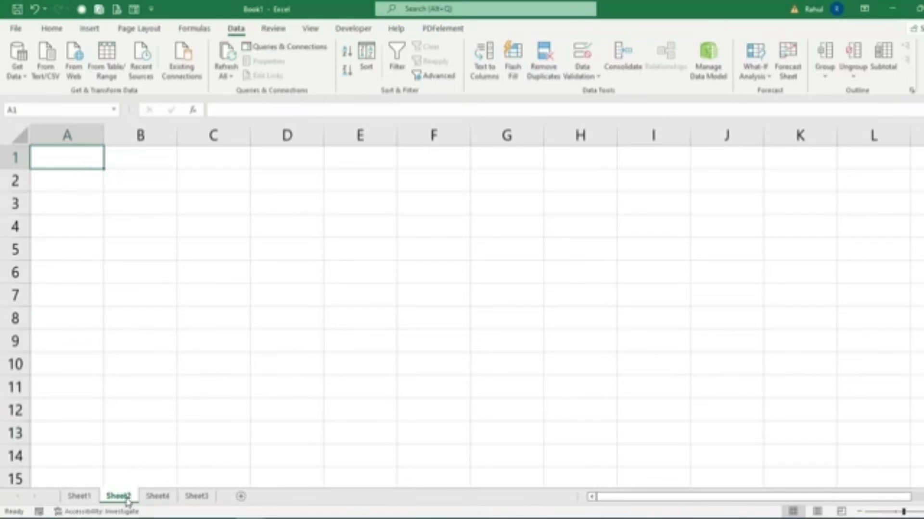
click(157, 497)
key(ctrl+v)
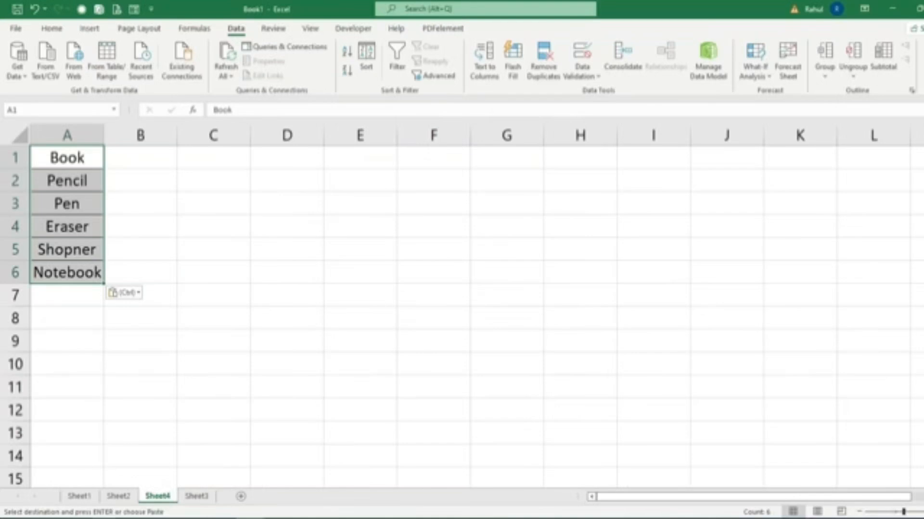
click(118, 497)
click(189, 453)
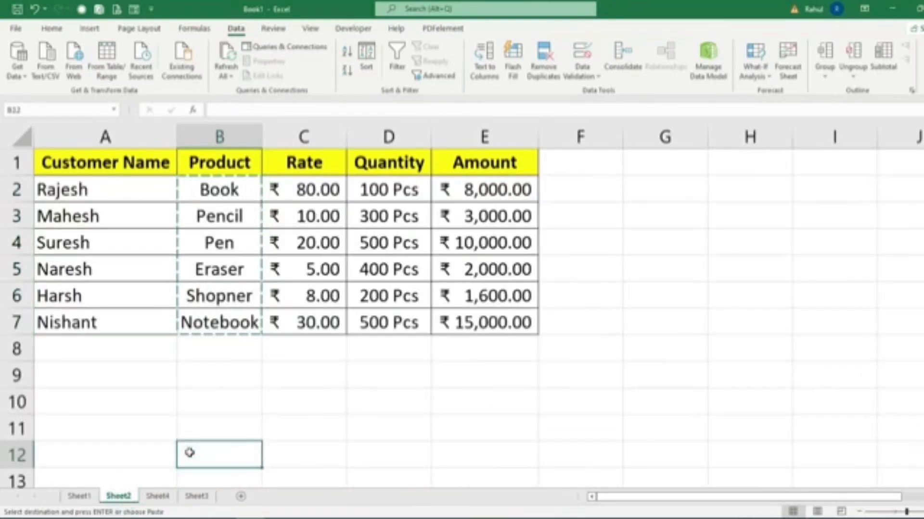
key(Escape)
Add a List data validation with in-cell dropdown to B2, using Sheet4 cells A1:A6 as the source.
click(243, 189)
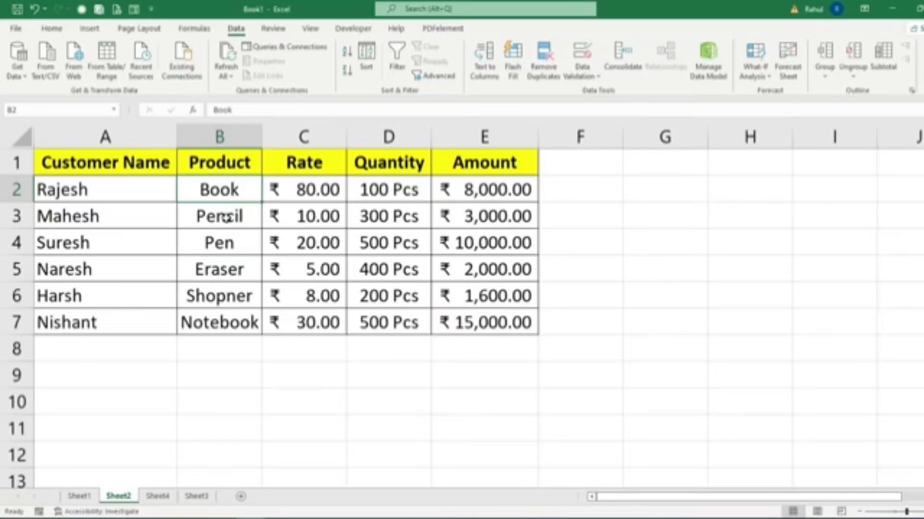
click(583, 56)
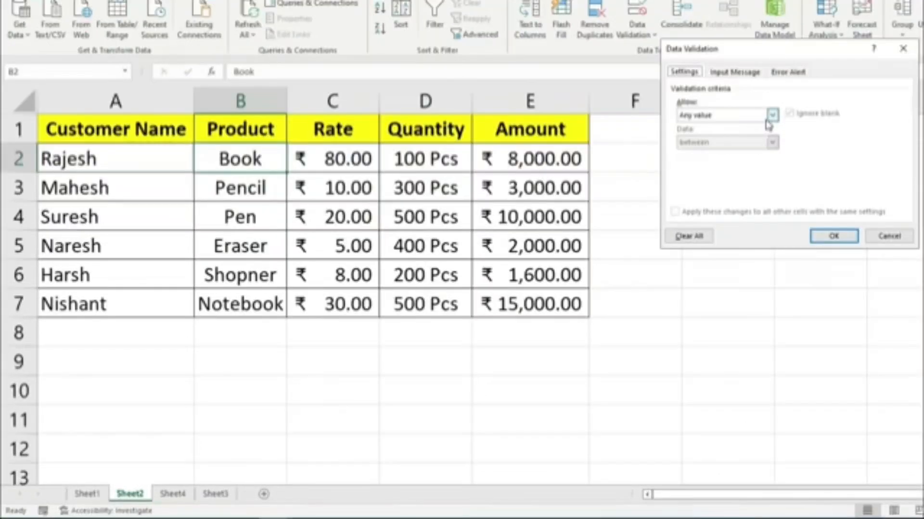
click(769, 118)
click(684, 153)
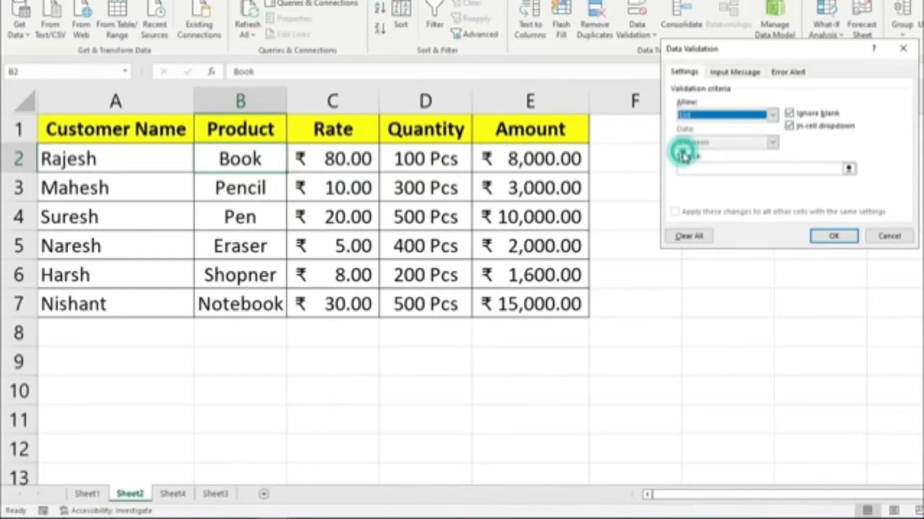
click(699, 167)
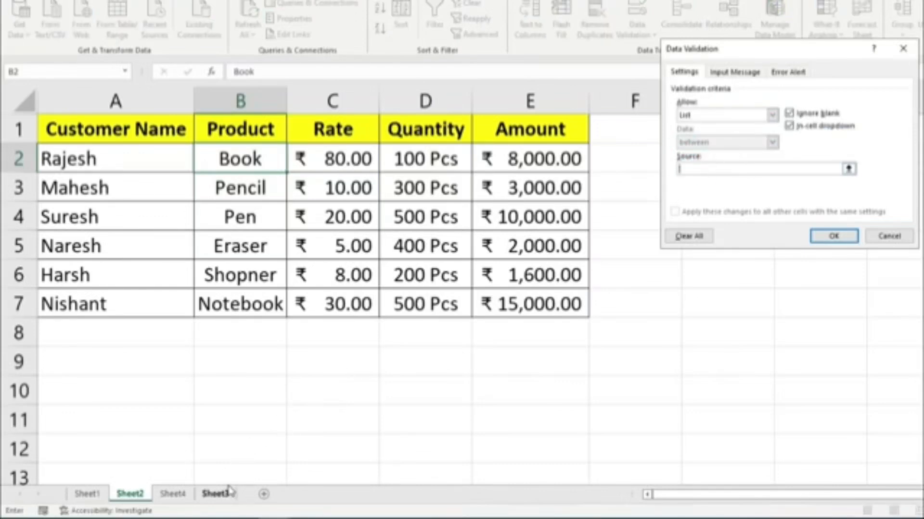
click(173, 495)
drag(62, 129, 72, 247)
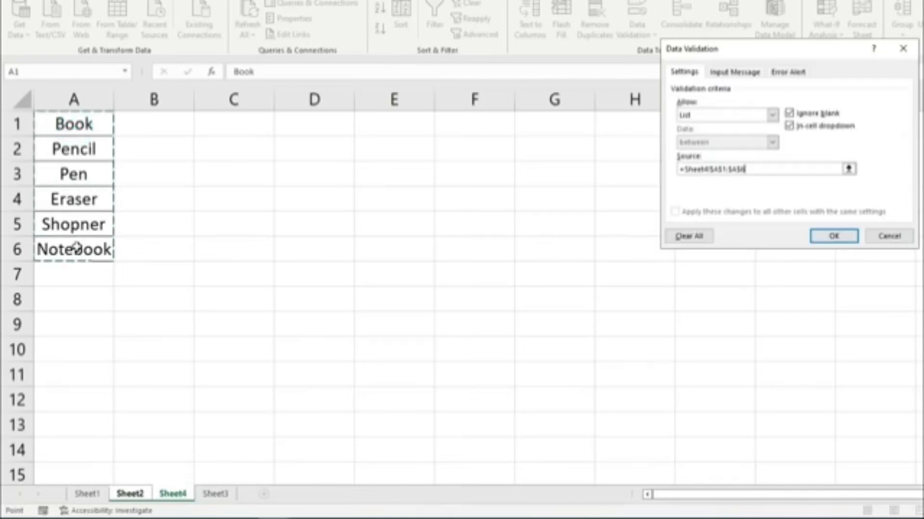
click(827, 235)
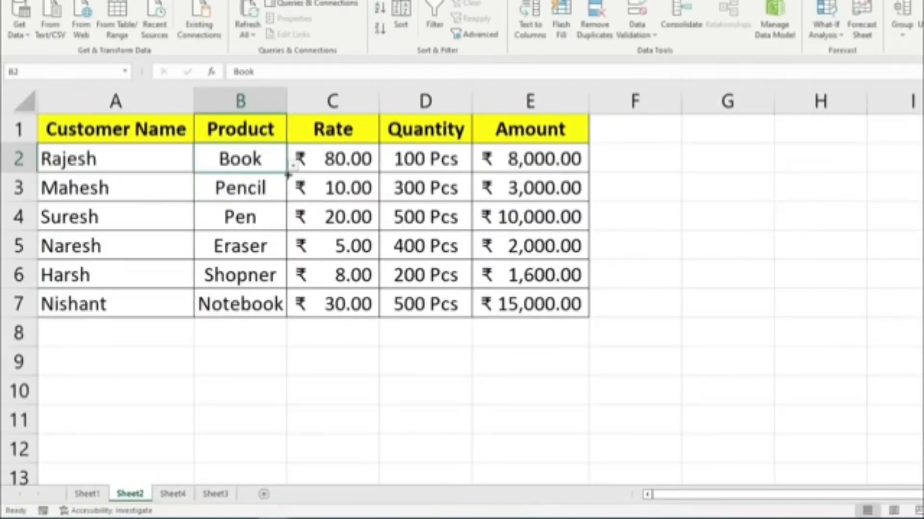
Fill B2 with its drop-down list down to B7, and clear the repeated product names from B3 downward.
drag(292, 166, 272, 319)
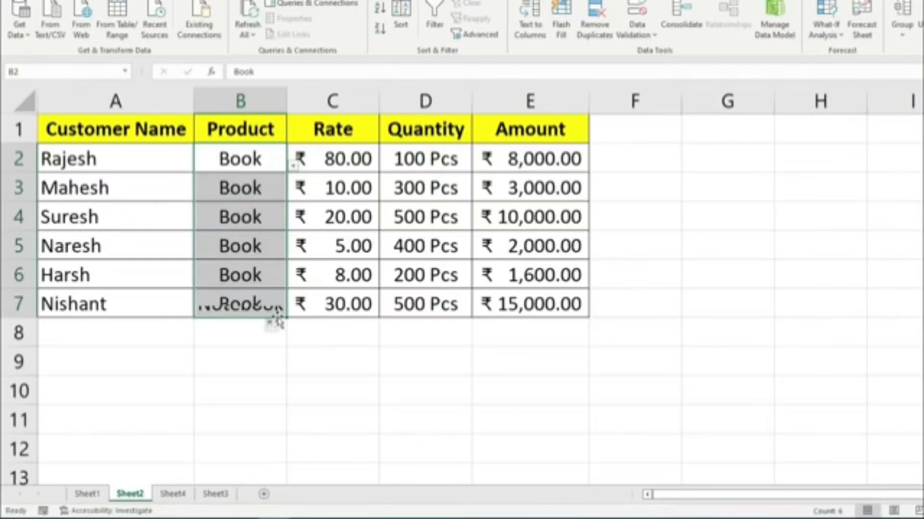
drag(247, 185, 245, 332)
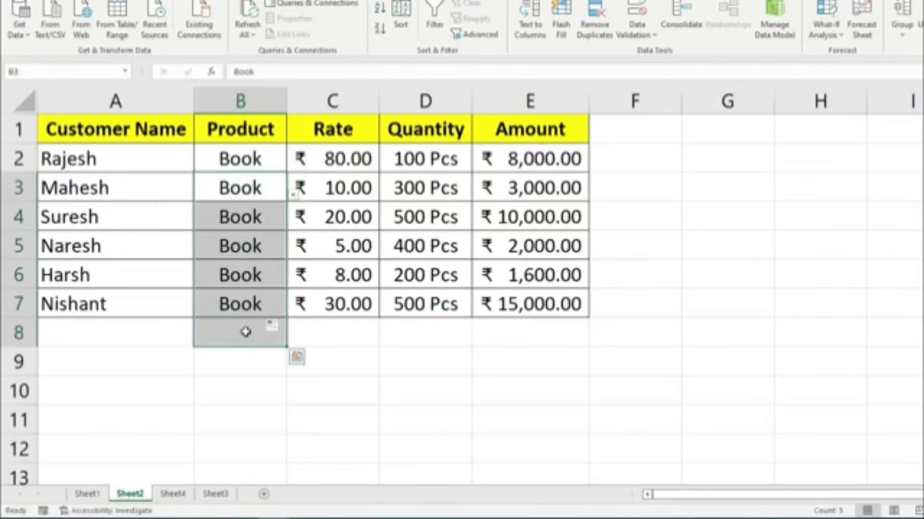
key(Delete)
Choose Shopner in B3 and Notebook in B4 from the product drop-down list.
click(240, 160)
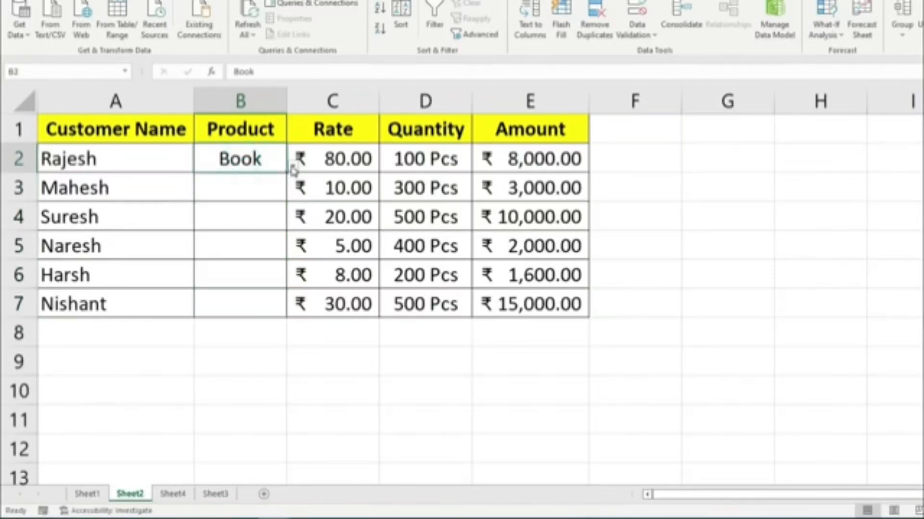
click(268, 184)
click(292, 195)
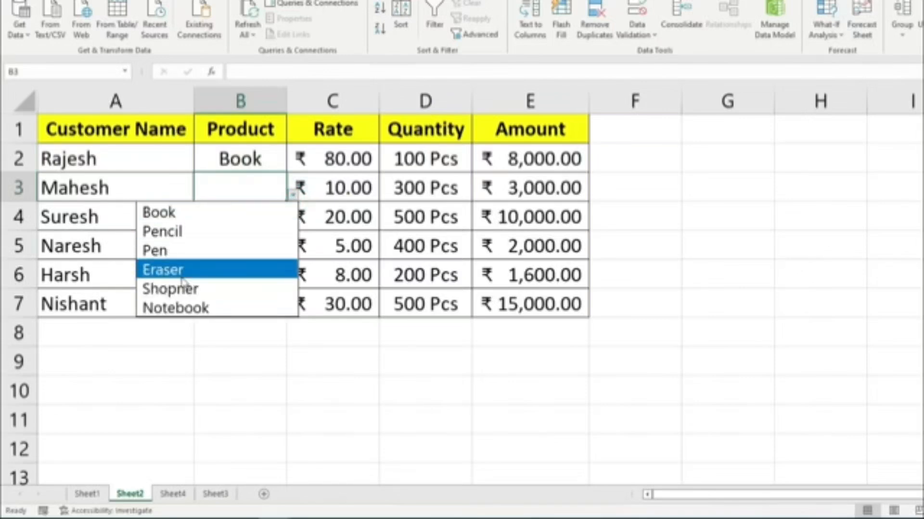
click(170, 290)
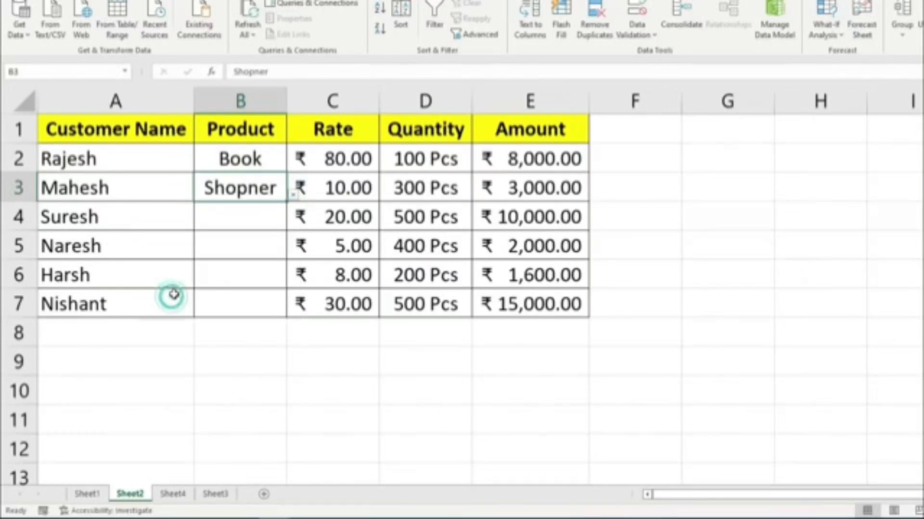
click(240, 224)
click(292, 225)
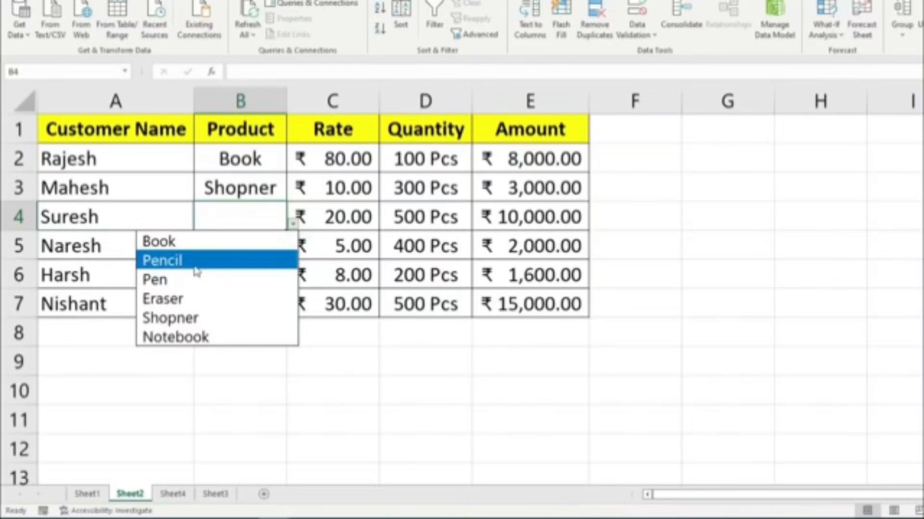
click(177, 337)
Choose Pen in B5, Pencil in B6 and Shopner in B7 from the product drop-down list.
click(278, 239)
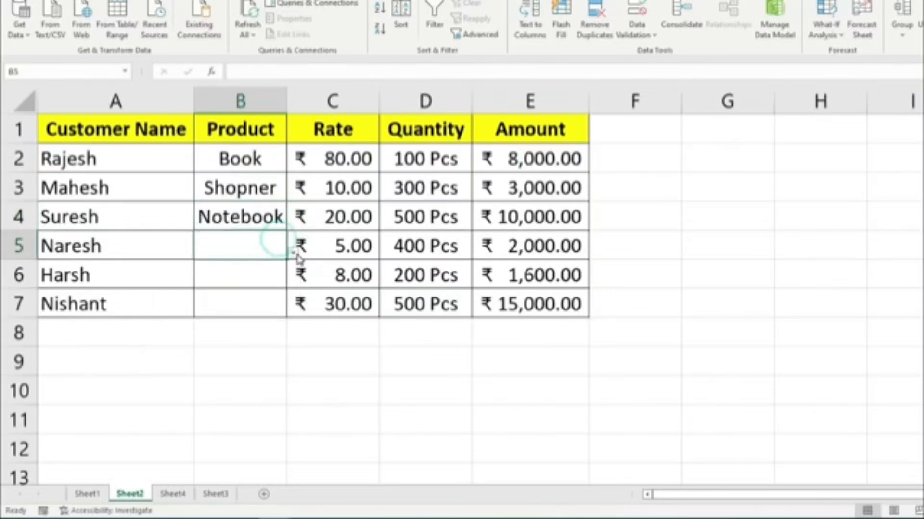
click(292, 252)
click(188, 308)
click(243, 282)
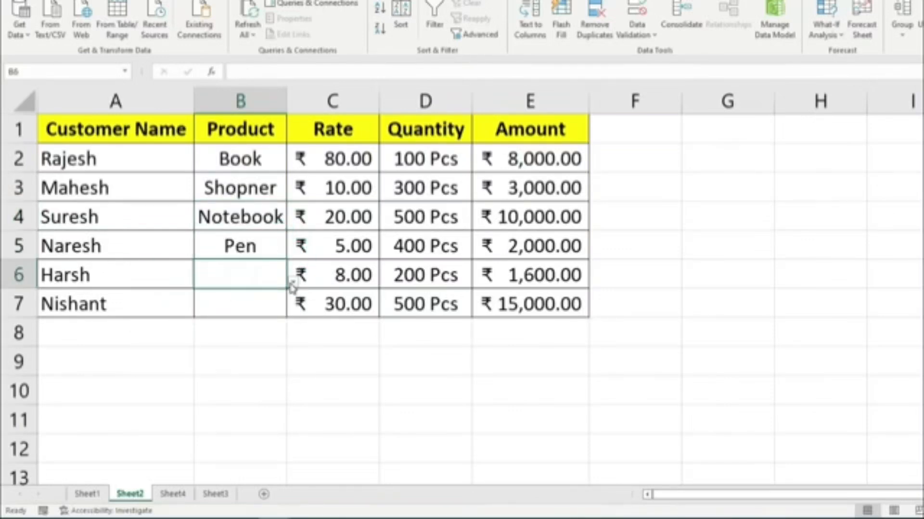
click(293, 281)
click(159, 318)
click(241, 302)
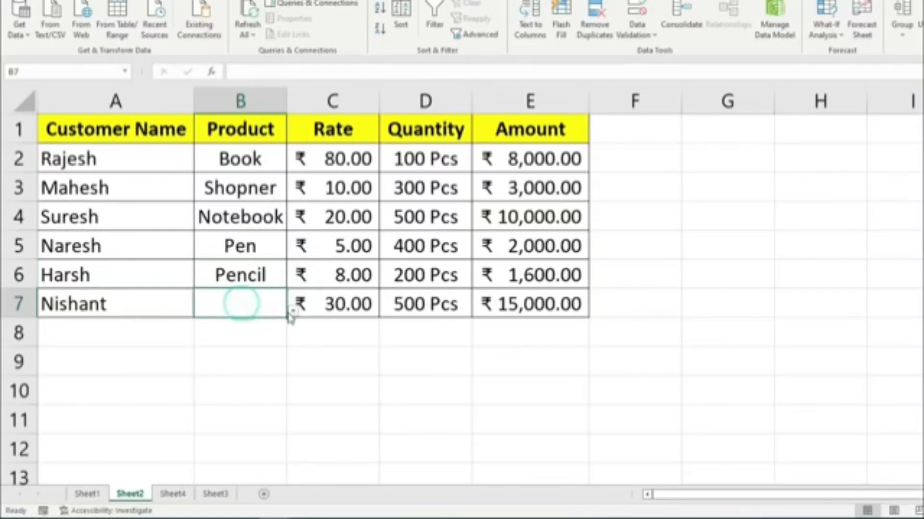
click(293, 311)
click(178, 406)
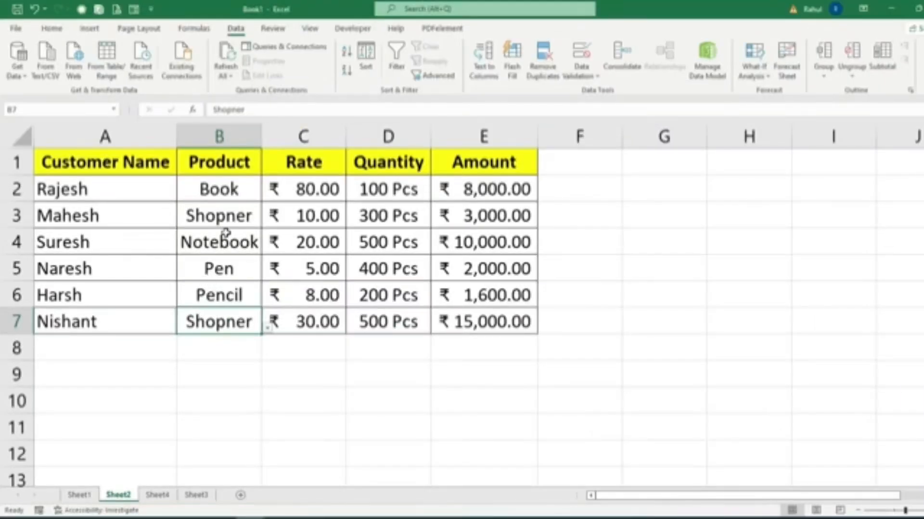
Insert an entire column before the Product column and head it Number.
click(192, 164)
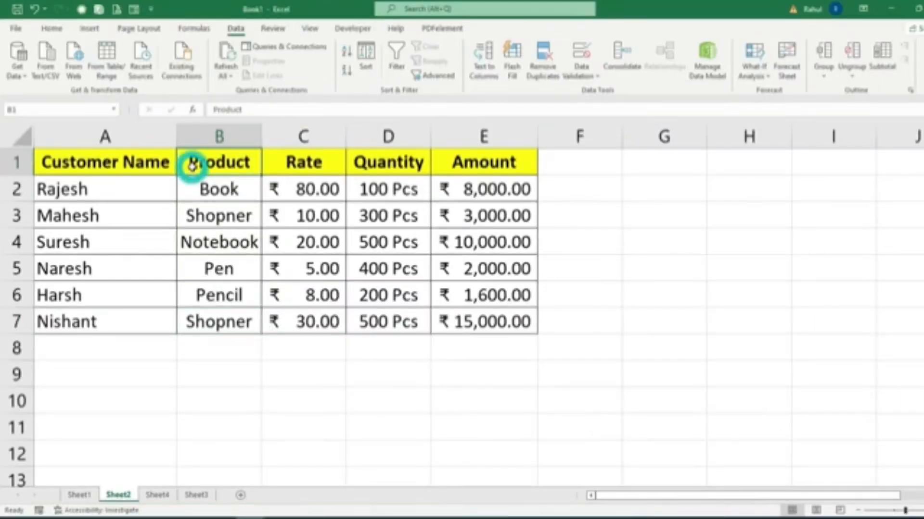
right_click(194, 169)
click(219, 296)
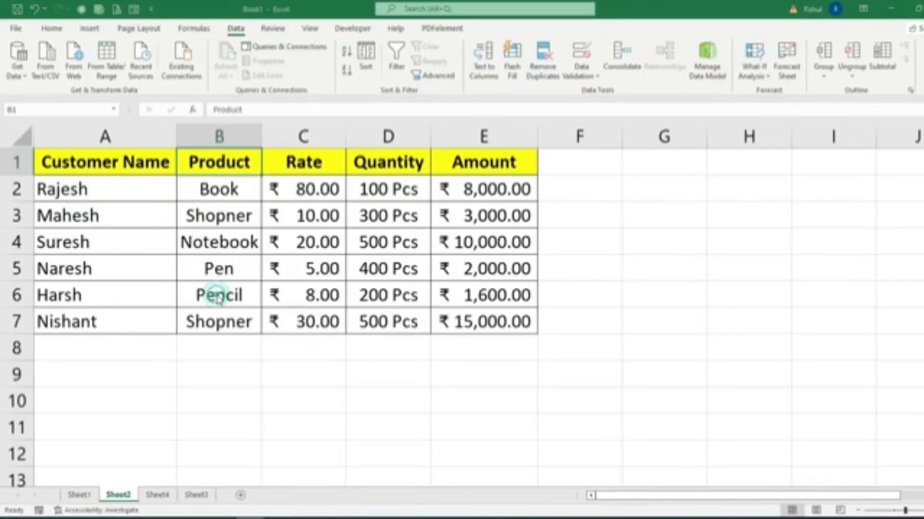
click(197, 330)
click(189, 346)
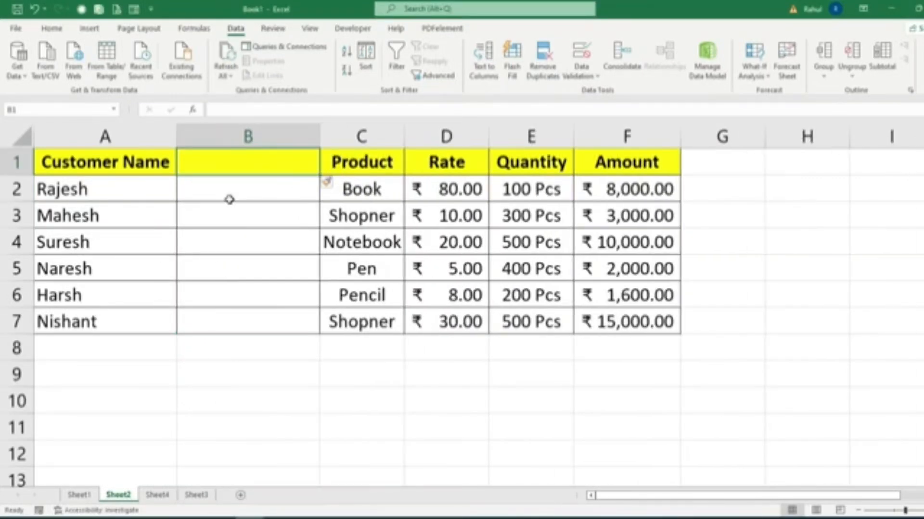
text(Number)
key(Return)
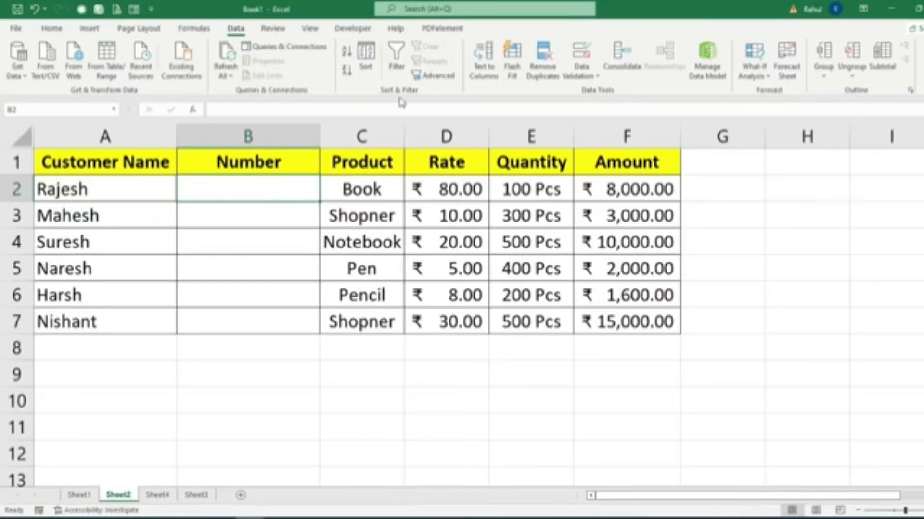
Restrict B2 to a text length between 10 and 10 with data validation, and extend the rule down to B7.
click(581, 53)
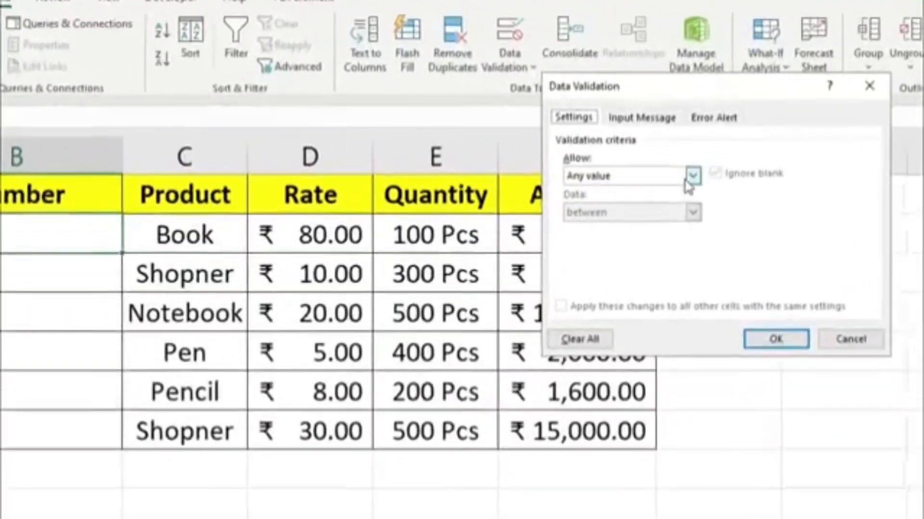
click(705, 150)
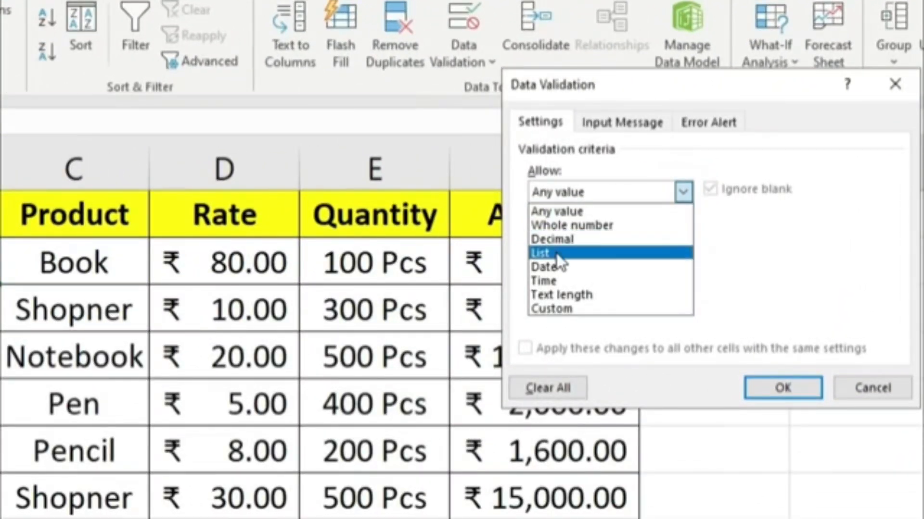
click(593, 297)
click(587, 278)
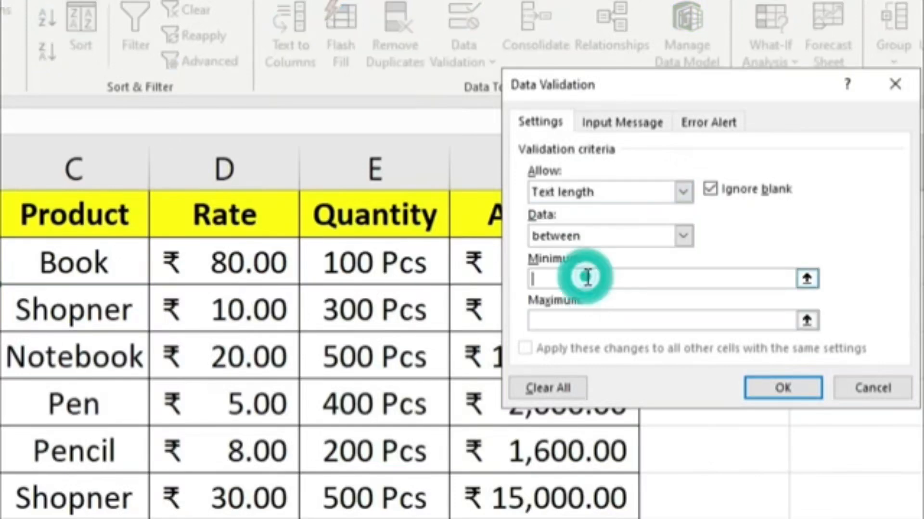
click(572, 318)
text(10)
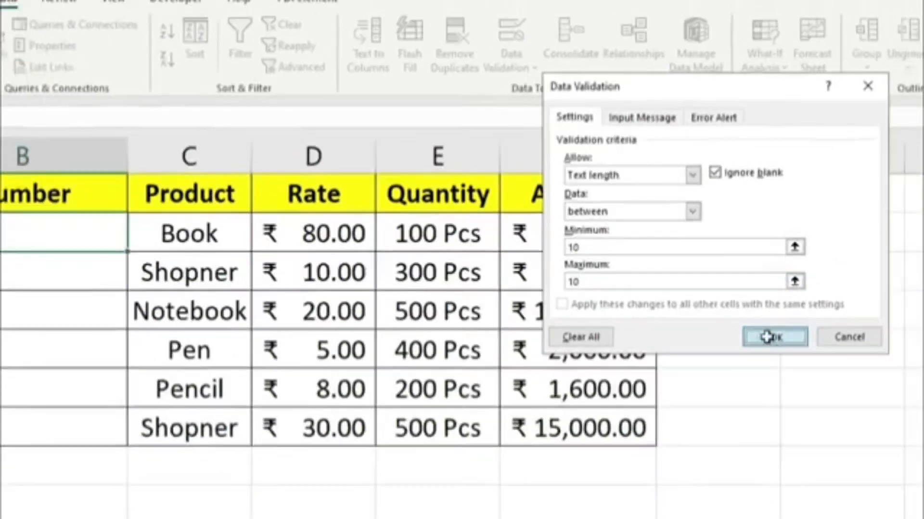
click(784, 389)
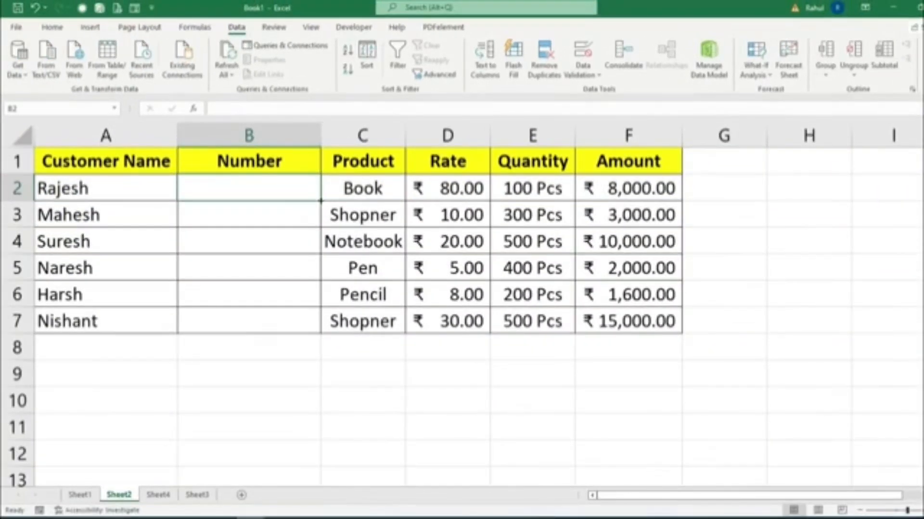
drag(321, 201, 302, 324)
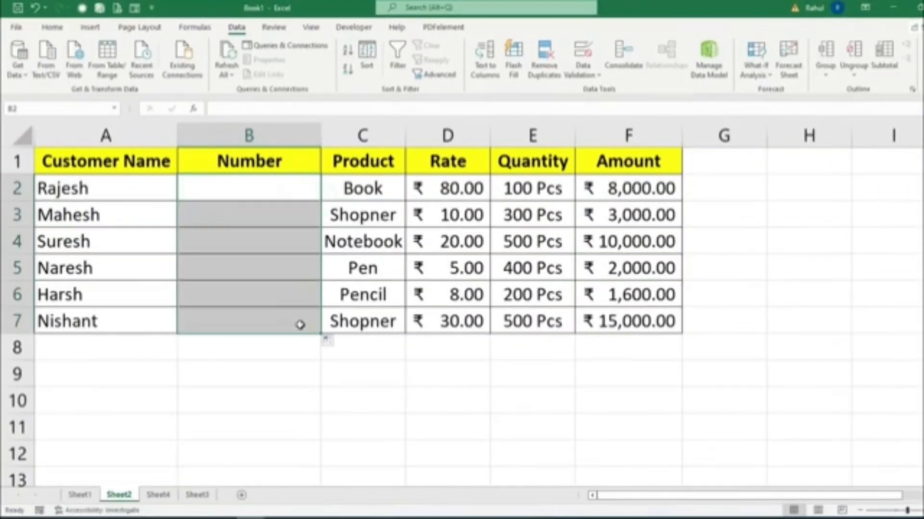
Enter the first customer's ten-digit phone number in B2.
click(251, 188)
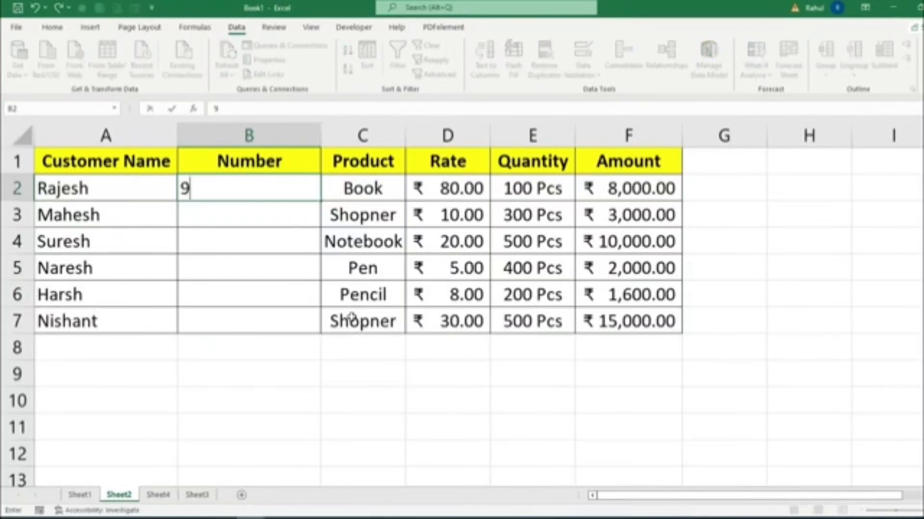
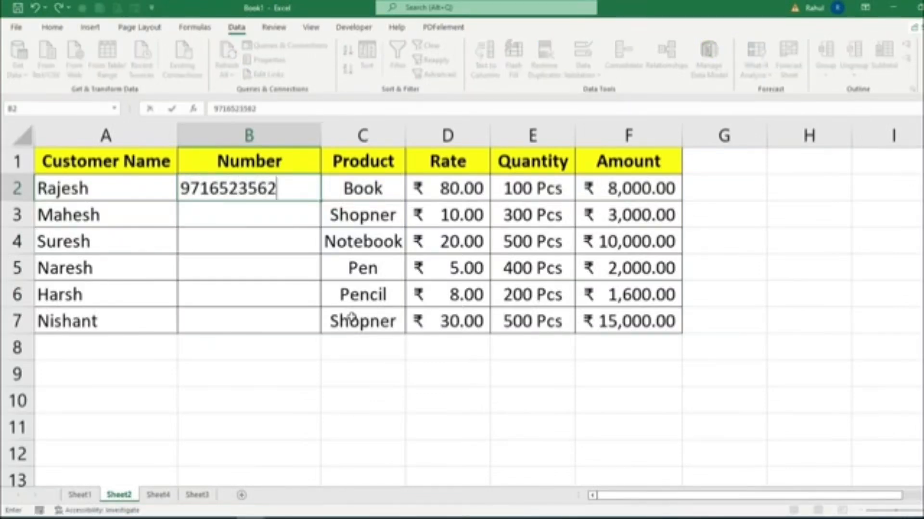
key(Return)
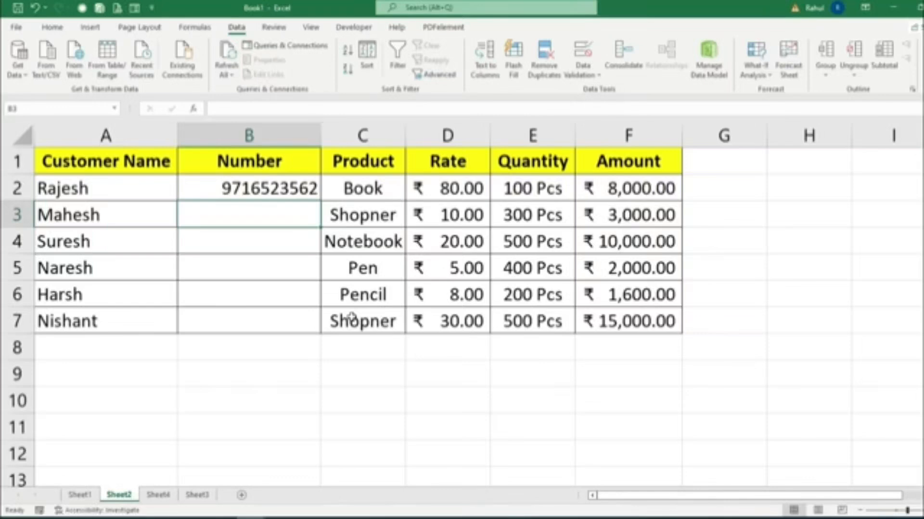
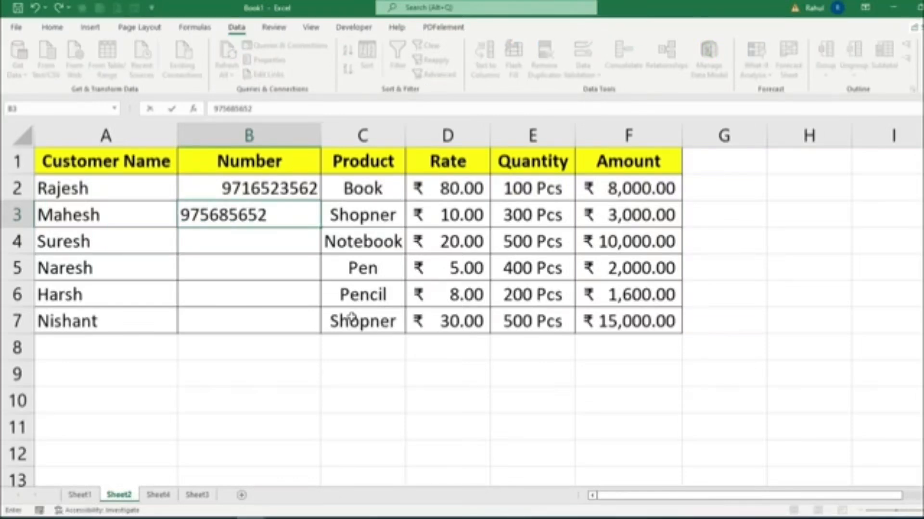
Try to enter an eleven-digit phone number for the second customer in B3, and cancel the entry.
key(Return)
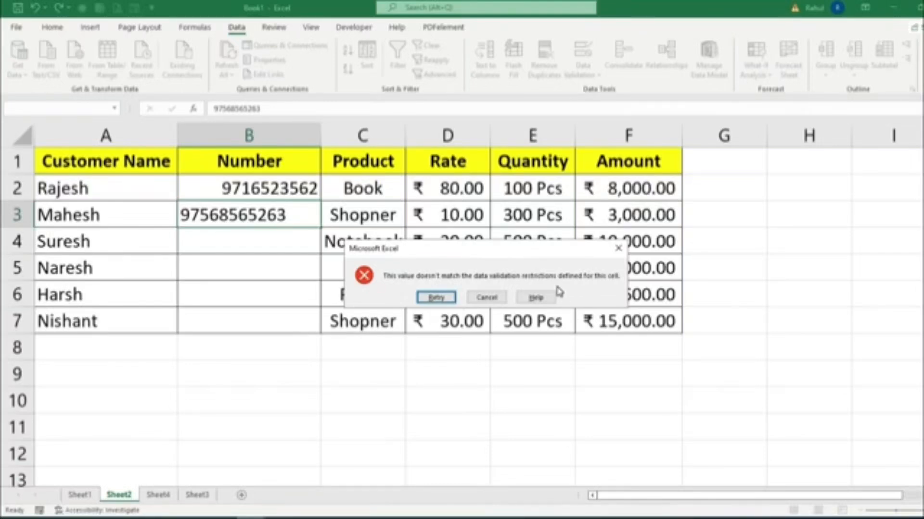
click(486, 297)
Give B2's data validation a Stop error alert with the title "Invalid Number".
click(241, 183)
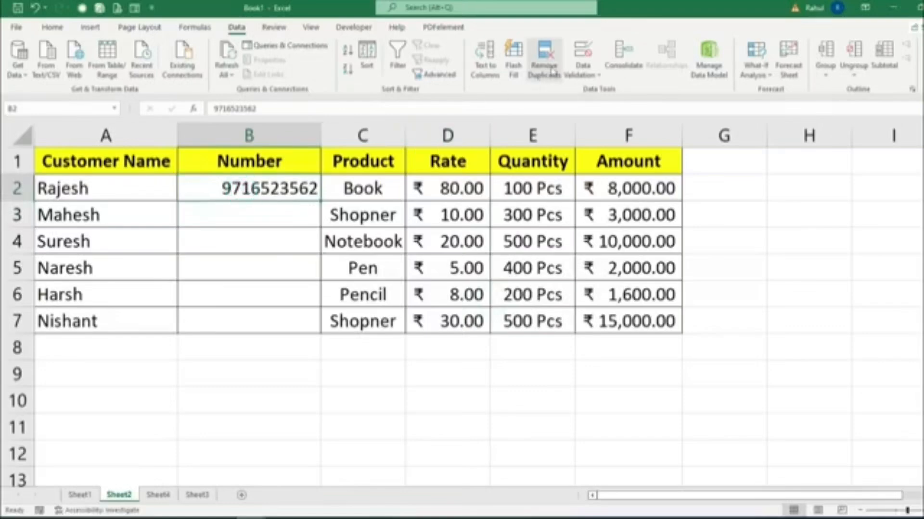
click(583, 52)
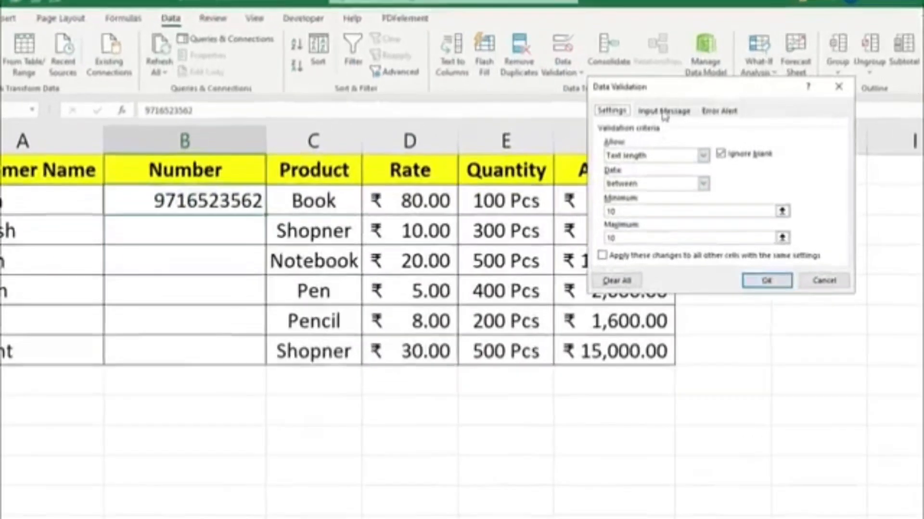
click(664, 112)
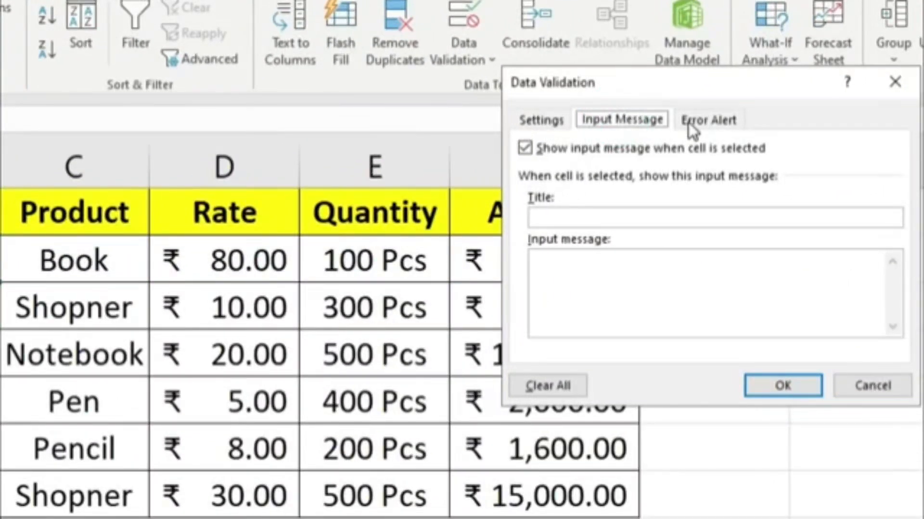
click(688, 121)
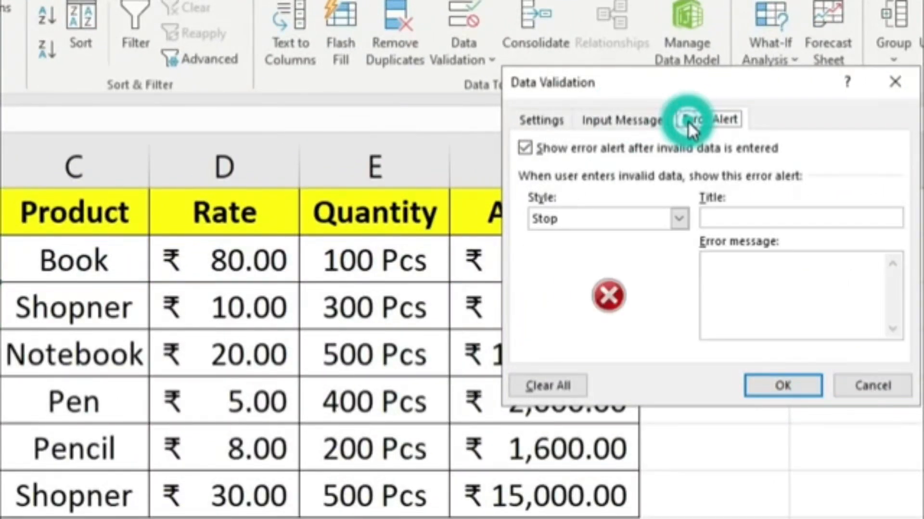
click(718, 217)
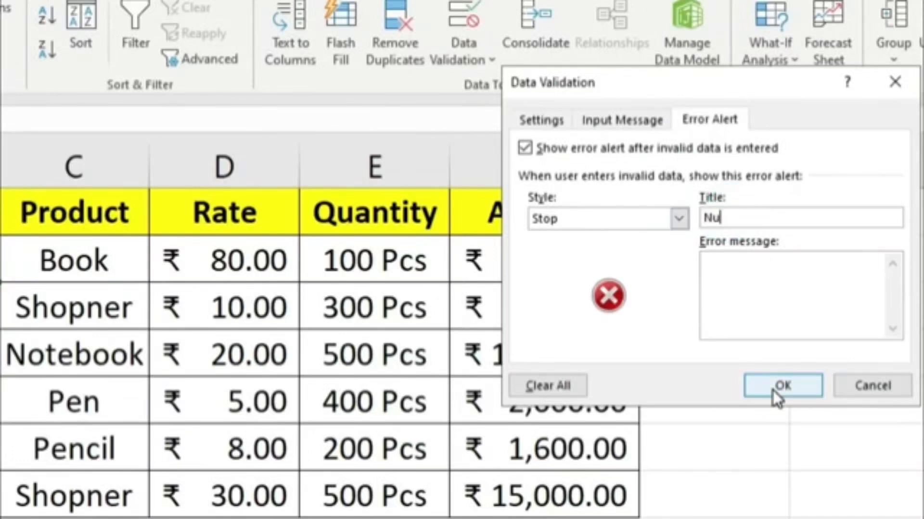
text(N)
key(BackSpace)
text(Invalid Num)
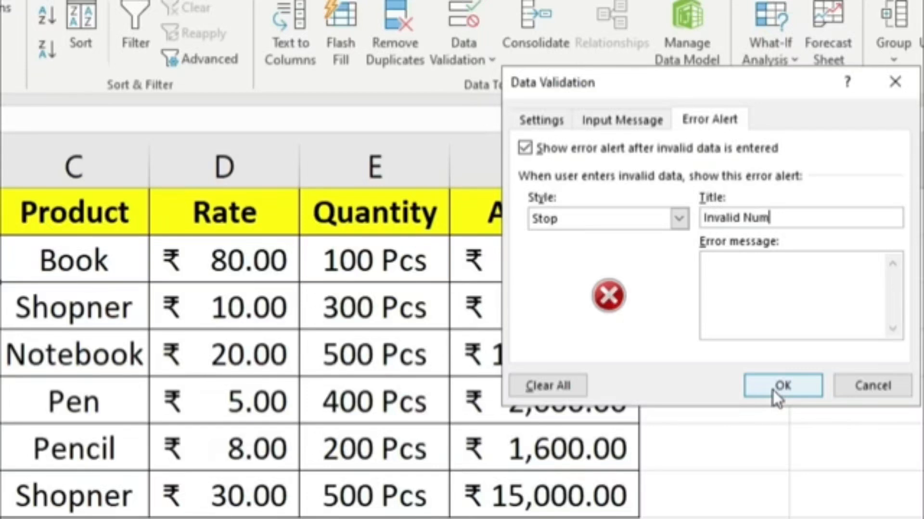
text(ber)
Set the alert's error message to "Please Insert Right Number" and apply the validation.
key(Tab)
text(Plea)
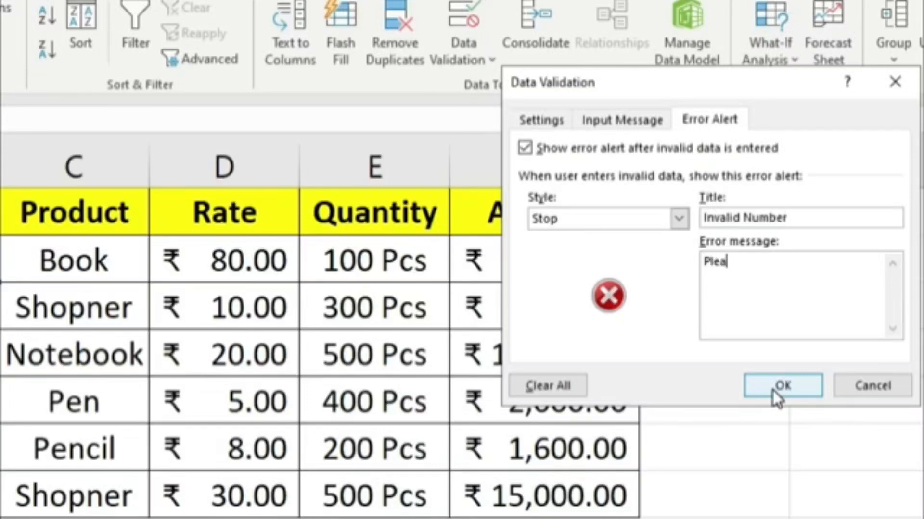
text(se Insert Righ)
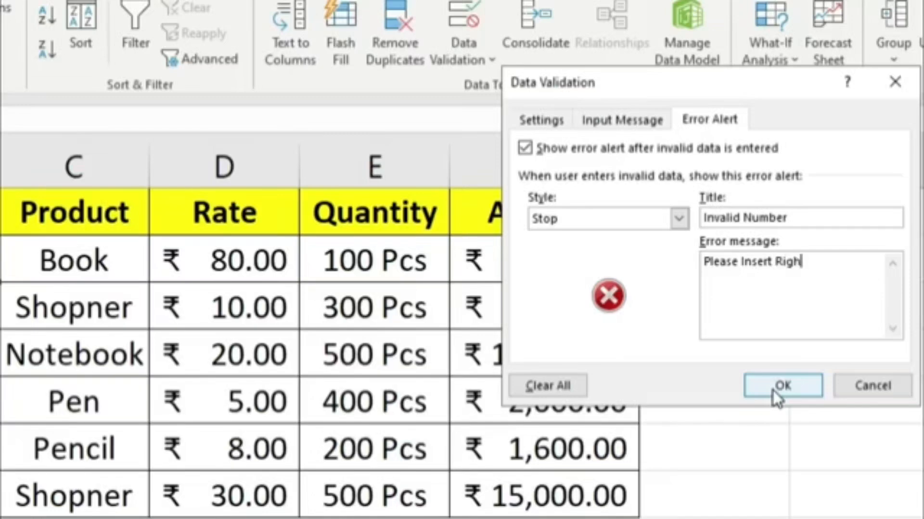
text(t Number)
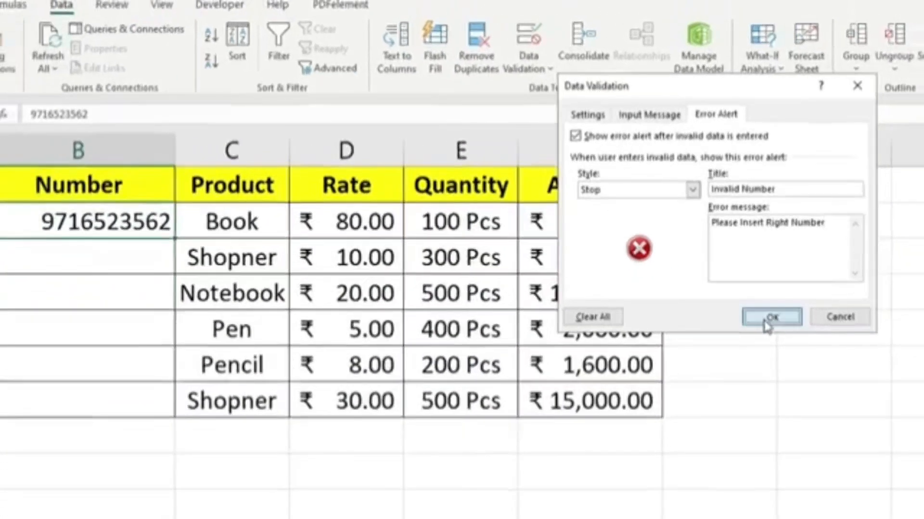
click(772, 391)
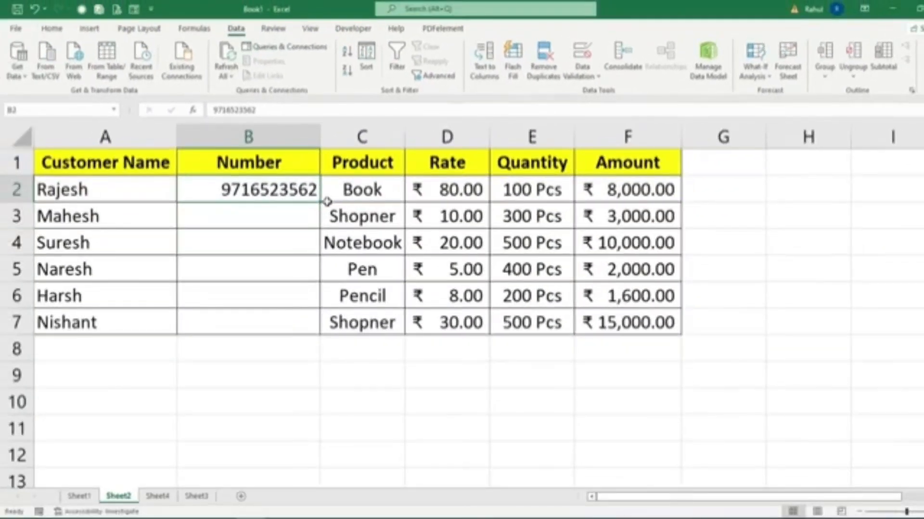
Extend B2's updated validation down to B7 and clear the copied numbers below B2.
drag(319, 203, 320, 333)
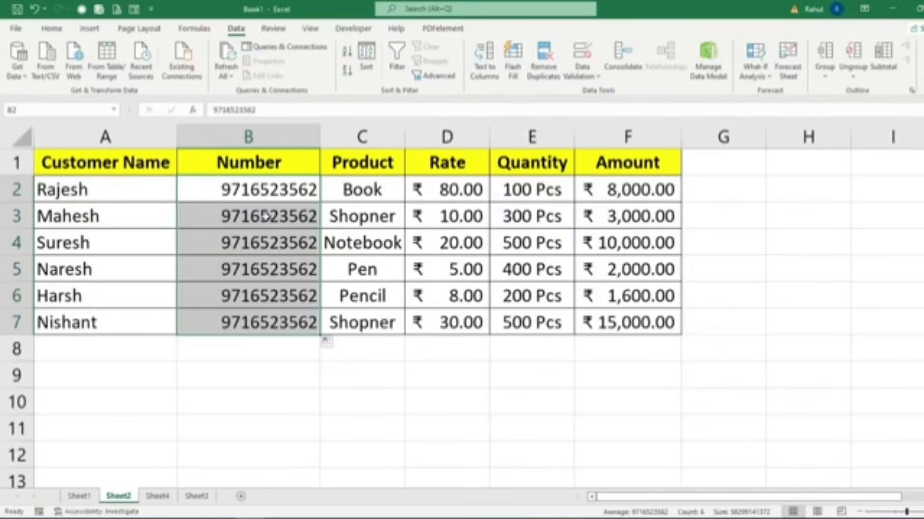
click(266, 216)
drag(265, 216, 266, 335)
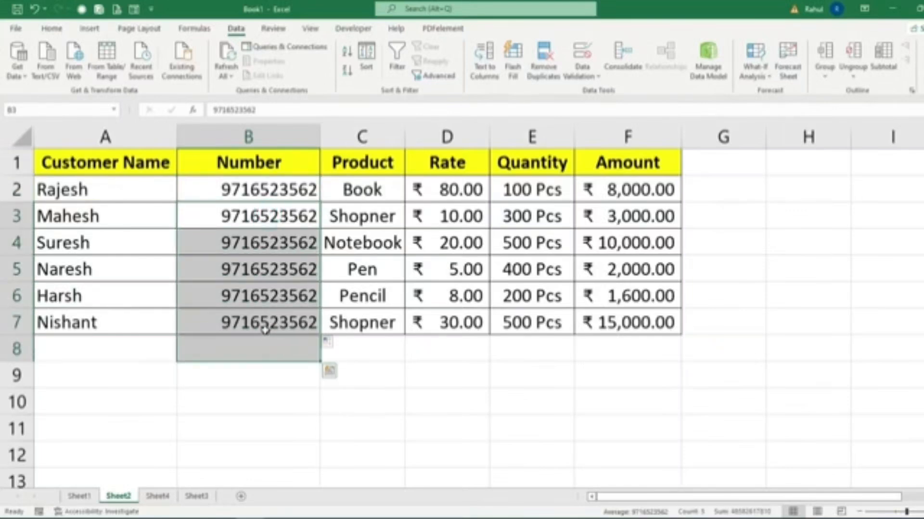
key(Delete)
Try to enter an eleven-digit phone number for the second customer in B3, and cancel at the custom error alert.
click(241, 211)
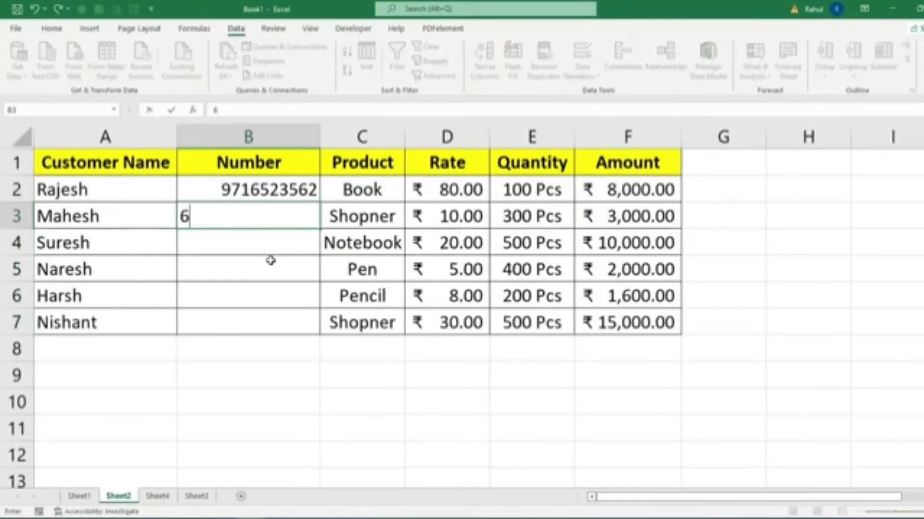
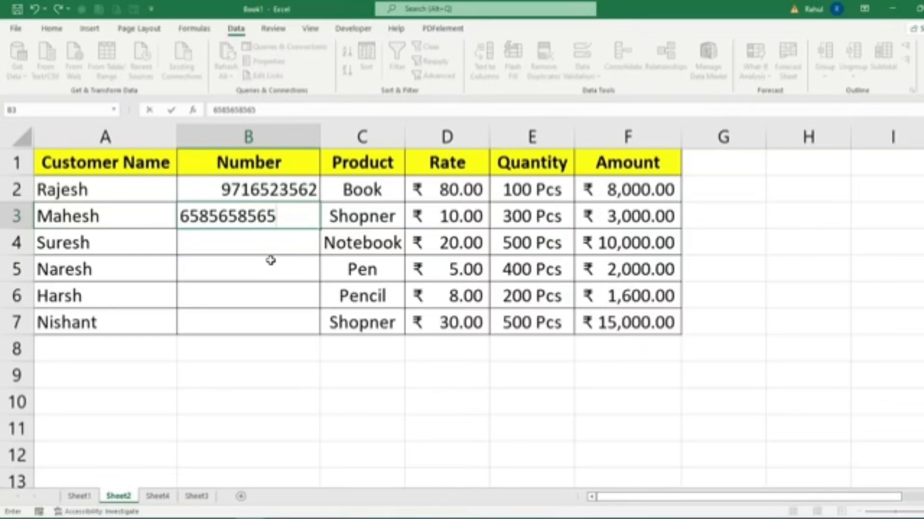
key(Return)
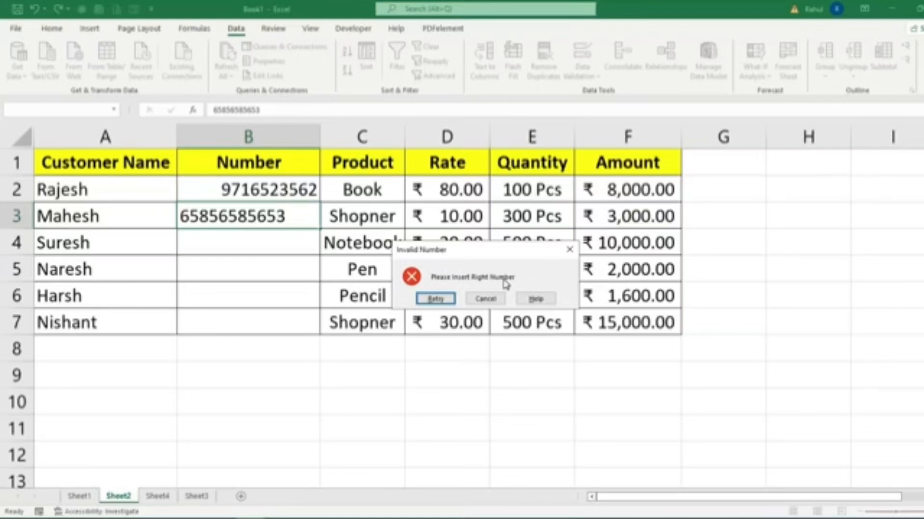
click(494, 301)
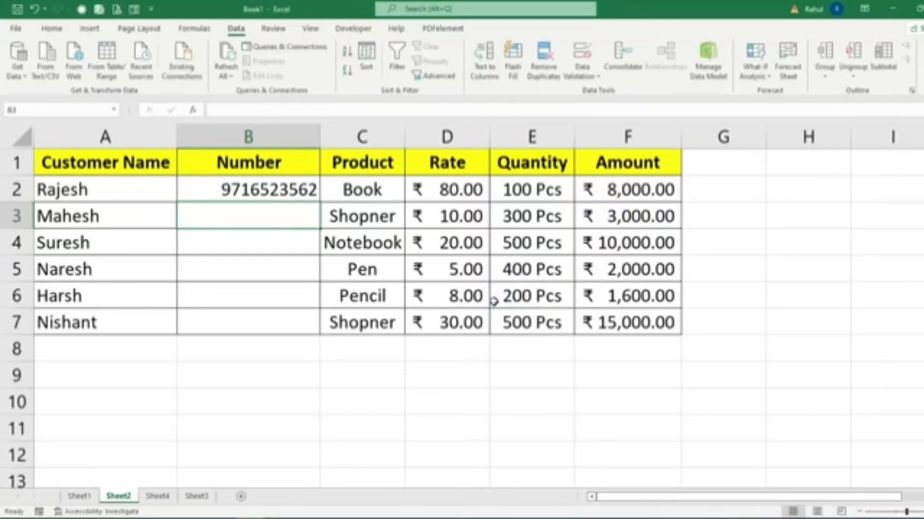
Examine the criteria types that data validation can allow for B3.
click(582, 53)
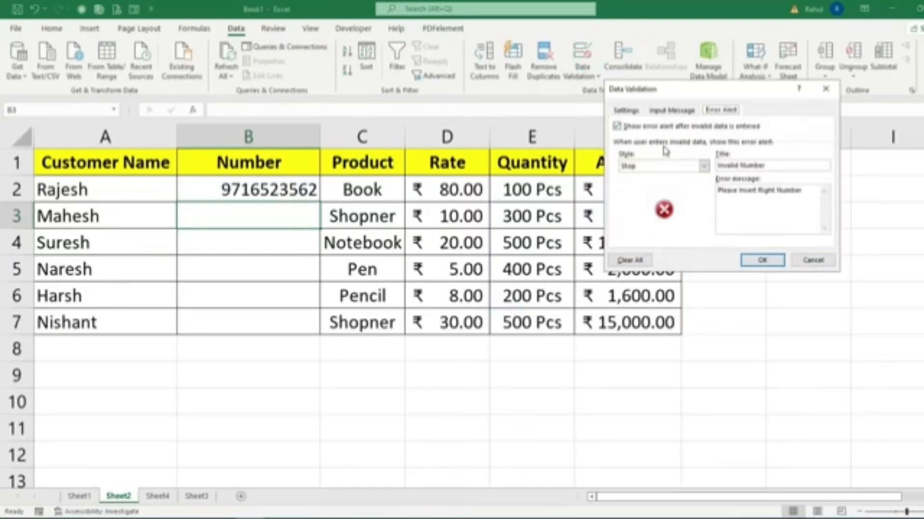
click(625, 110)
click(705, 149)
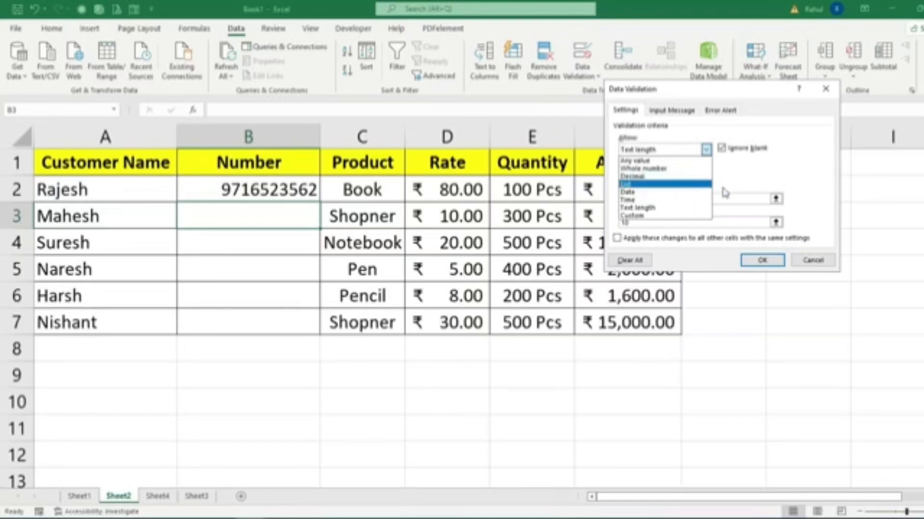
click(753, 179)
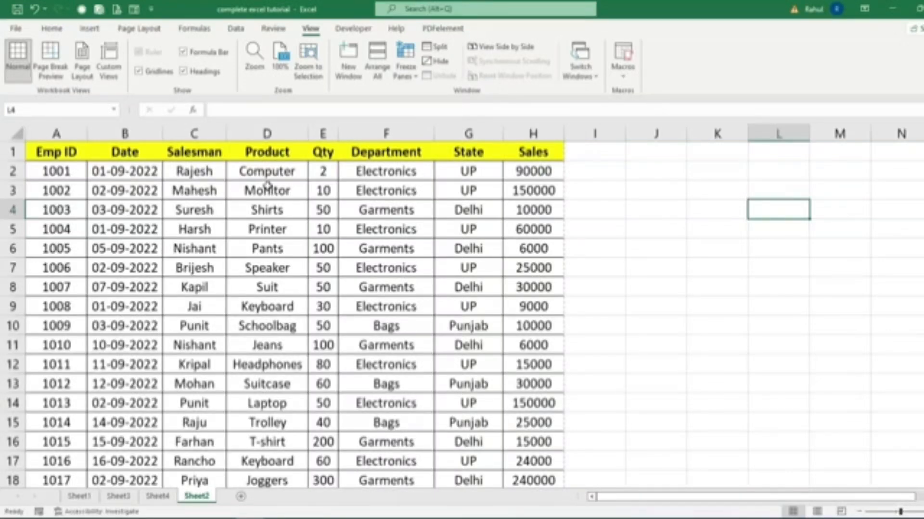
Freeze the top row of the employee sales table on Sheet2 of the complete excel tutorial workbook.
scroll(406, 395, down, 10)
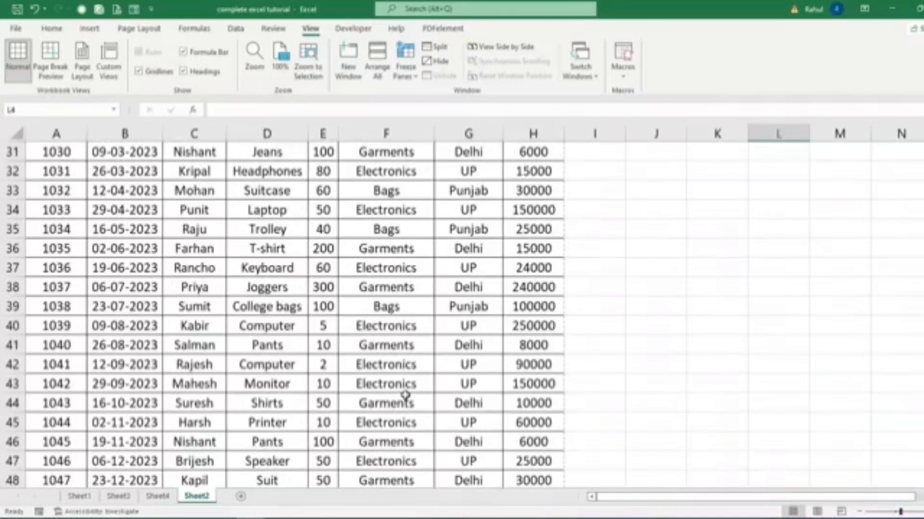
scroll(97, 327, up, 10)
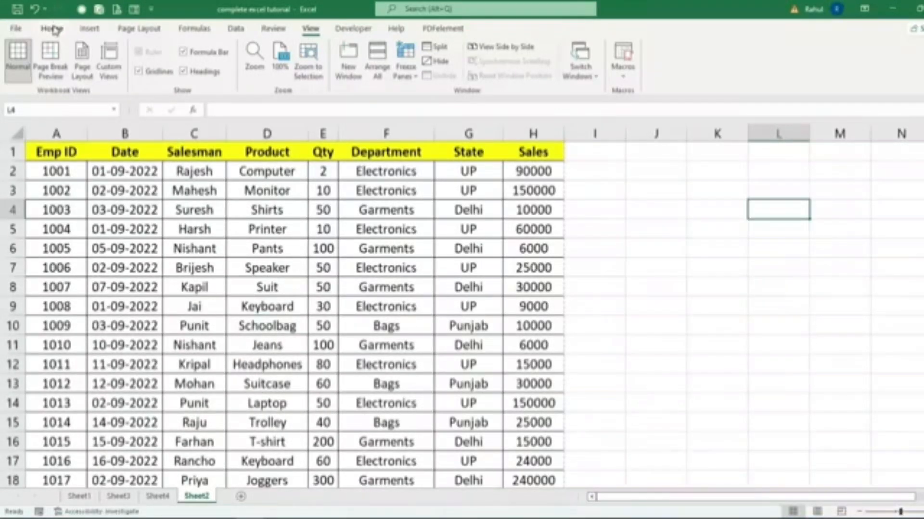
click(52, 28)
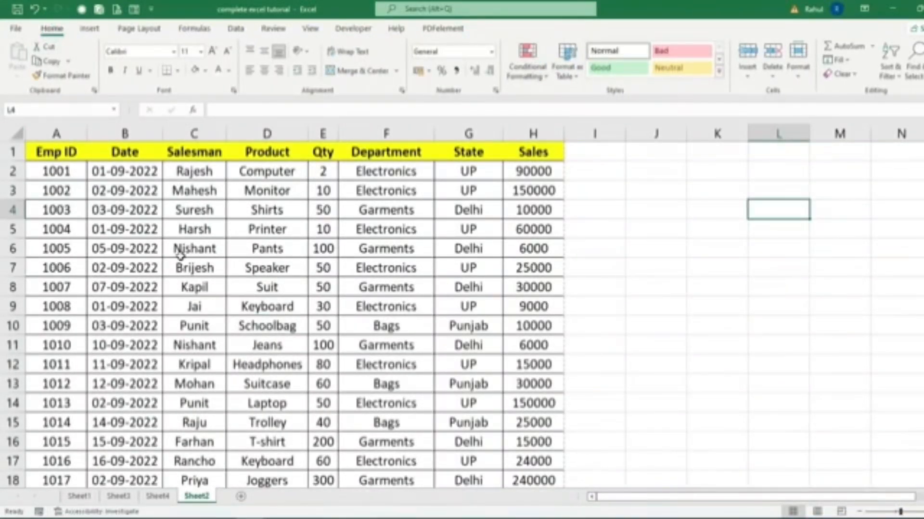
scroll(236, 298, down, 11)
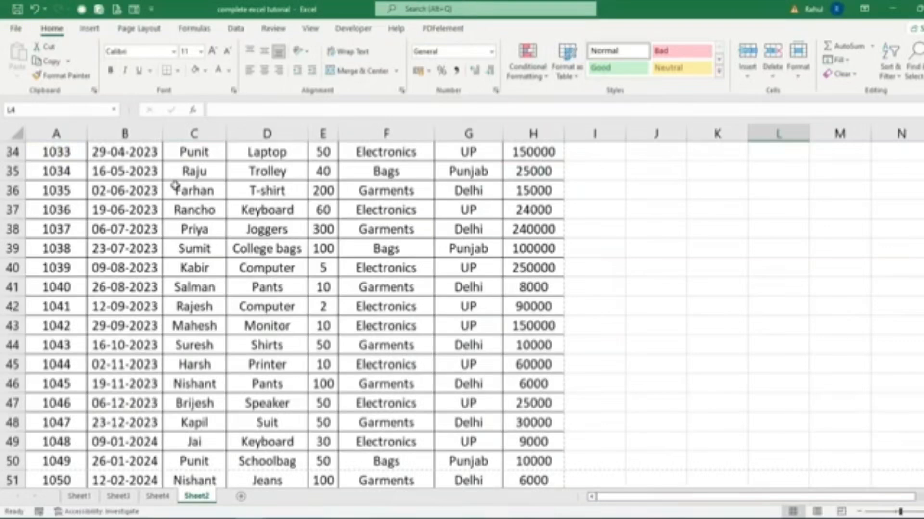
scroll(117, 243, up, 11)
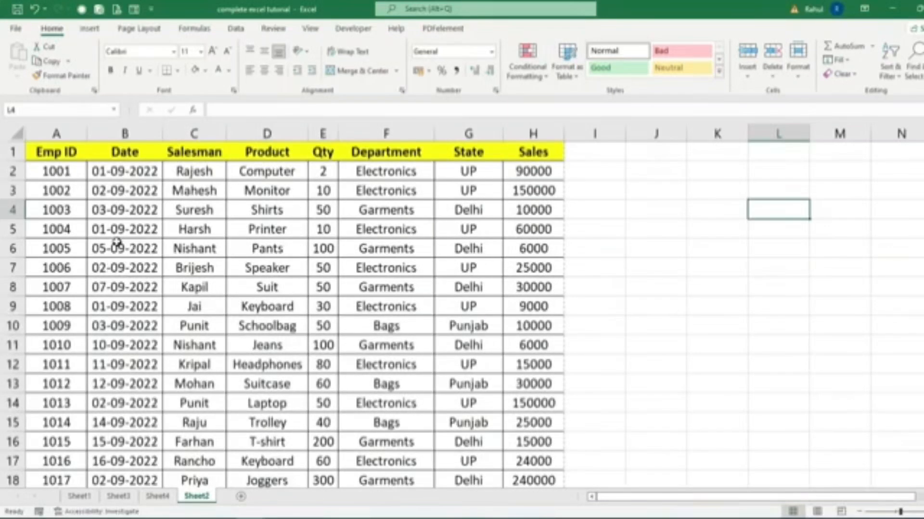
click(51, 154)
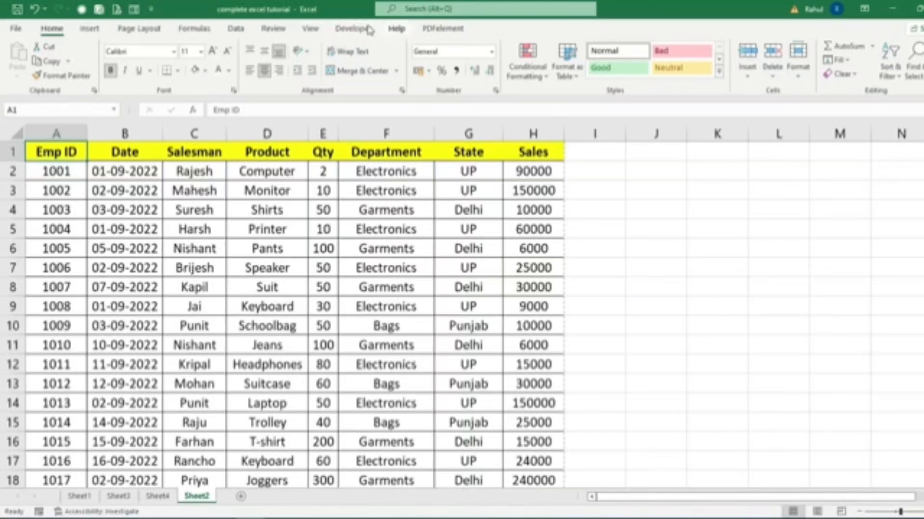
click(311, 29)
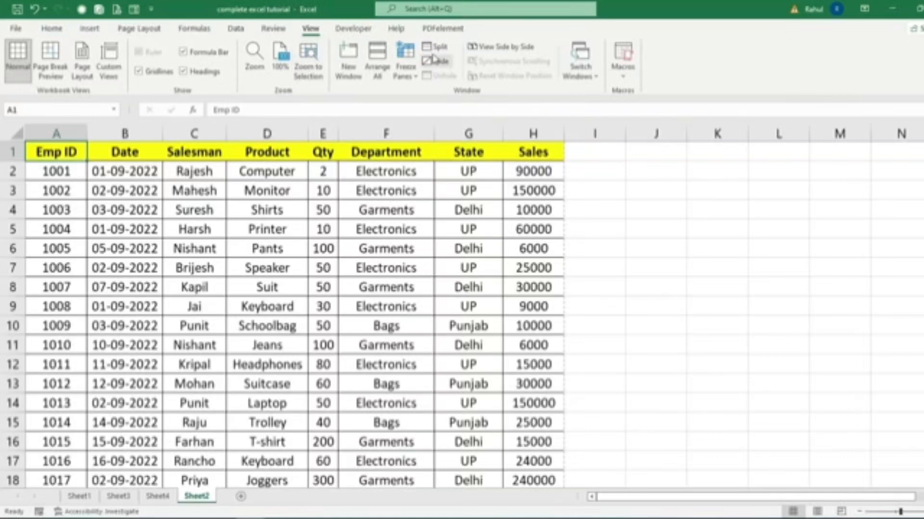
click(406, 60)
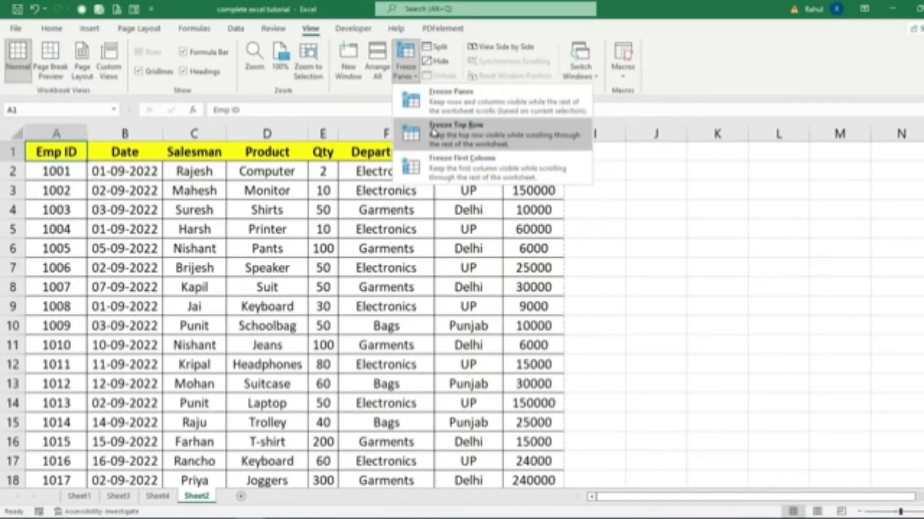
click(490, 128)
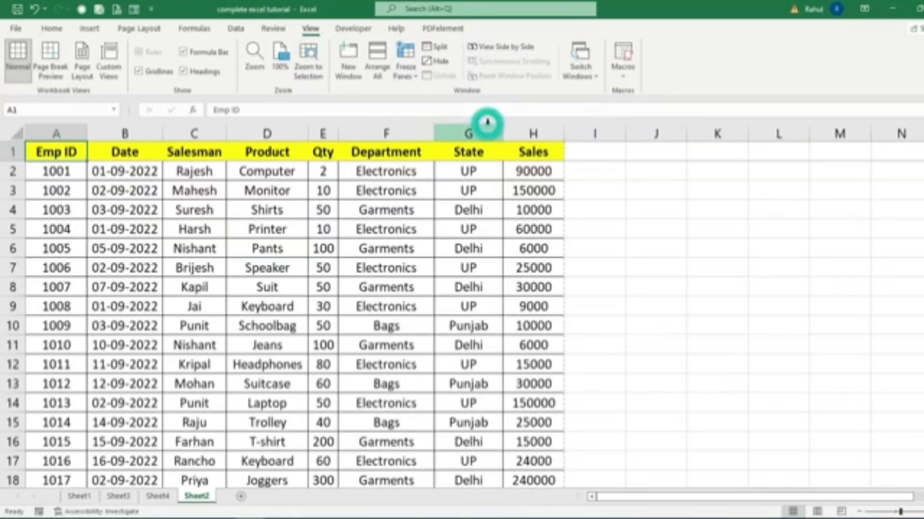
Check the frozen header row against the lower records, and unfreeze the panes.
click(422, 288)
scroll(295, 256, down, 5)
scroll(295, 256, down, 19)
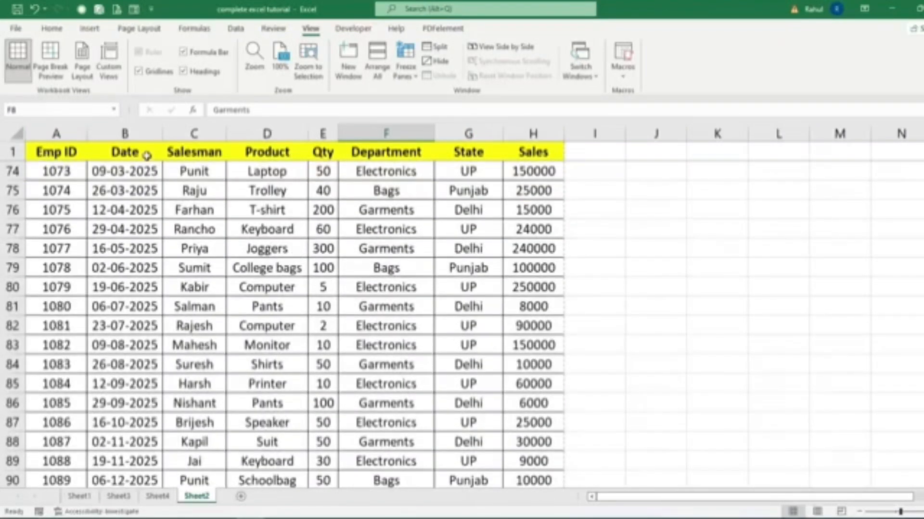
scroll(162, 188, down, 17)
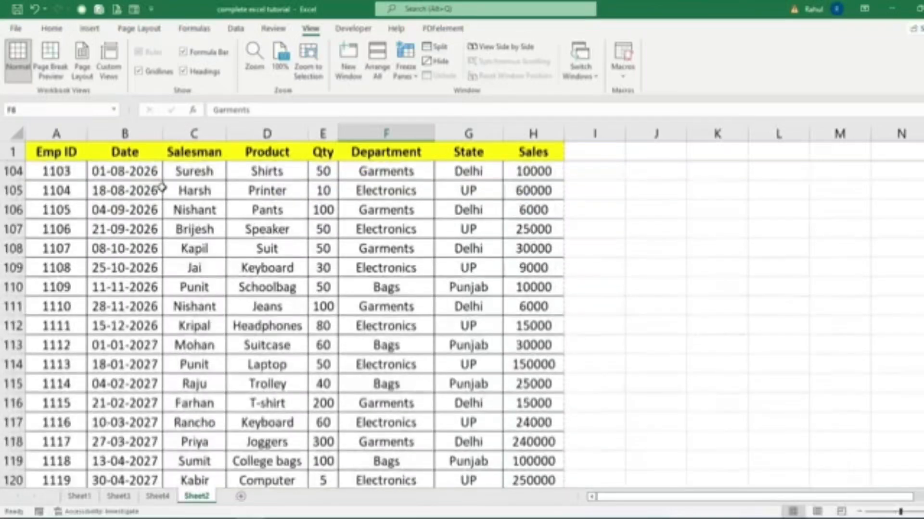
scroll(162, 188, up, 20)
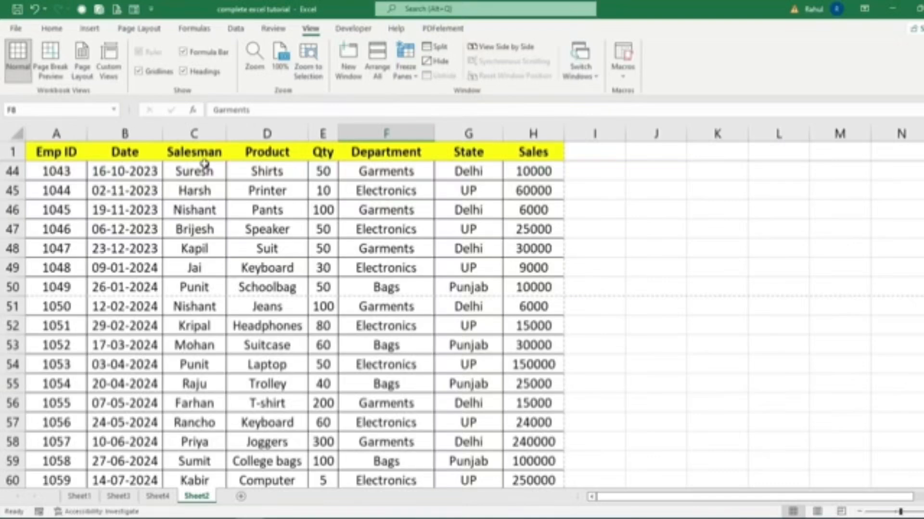
click(406, 71)
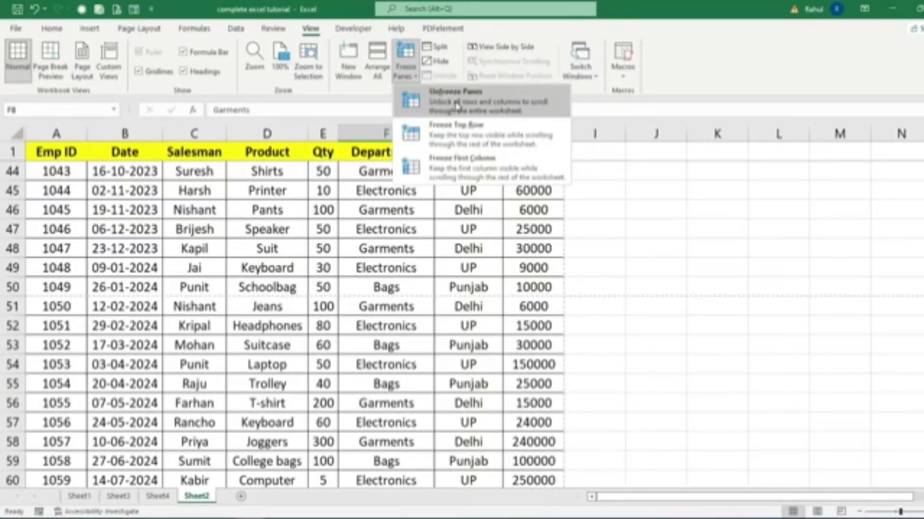
click(476, 107)
scroll(168, 277, down, 9)
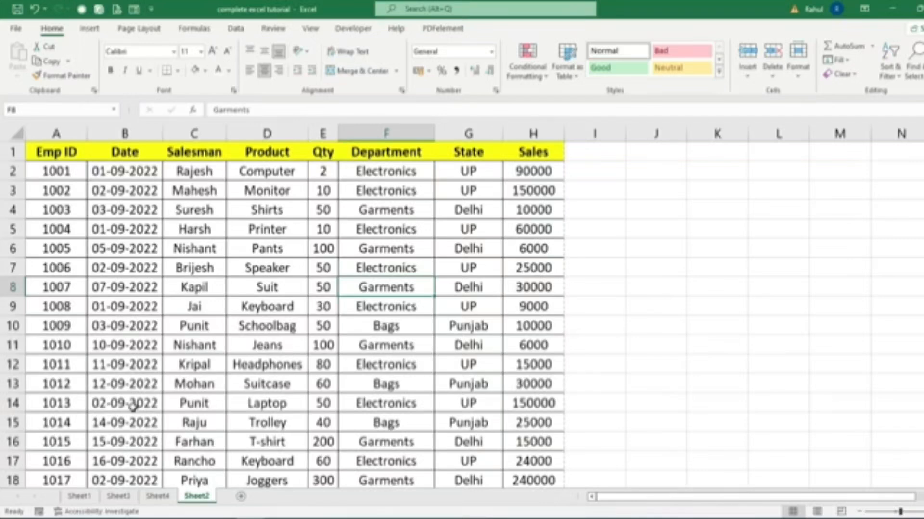
Examine the first salesman's department, state and sales on Sheet3, and return to the employee sales table on Sheet2.
click(118, 496)
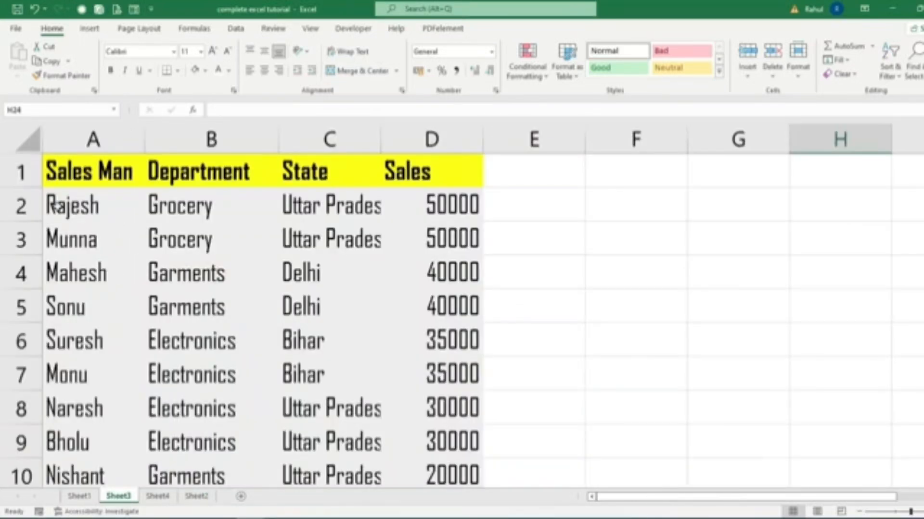
click(63, 206)
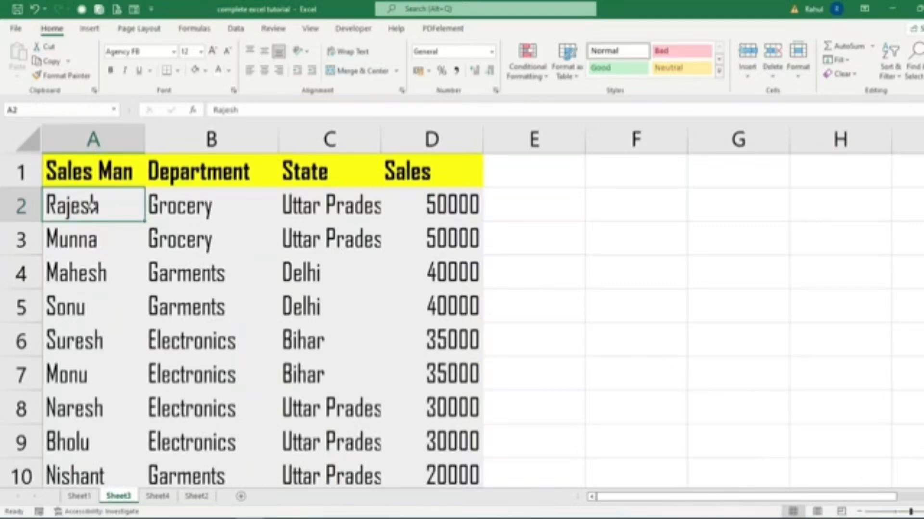
click(93, 207)
click(193, 206)
click(309, 210)
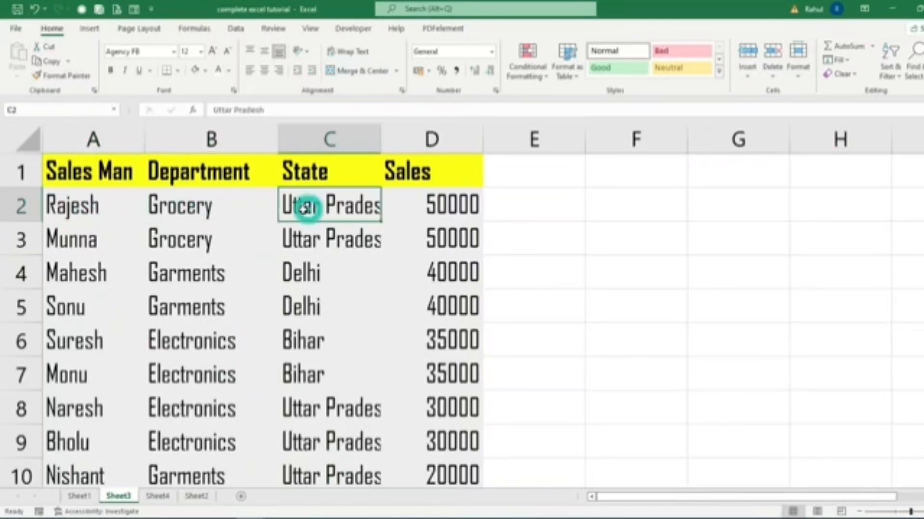
click(436, 205)
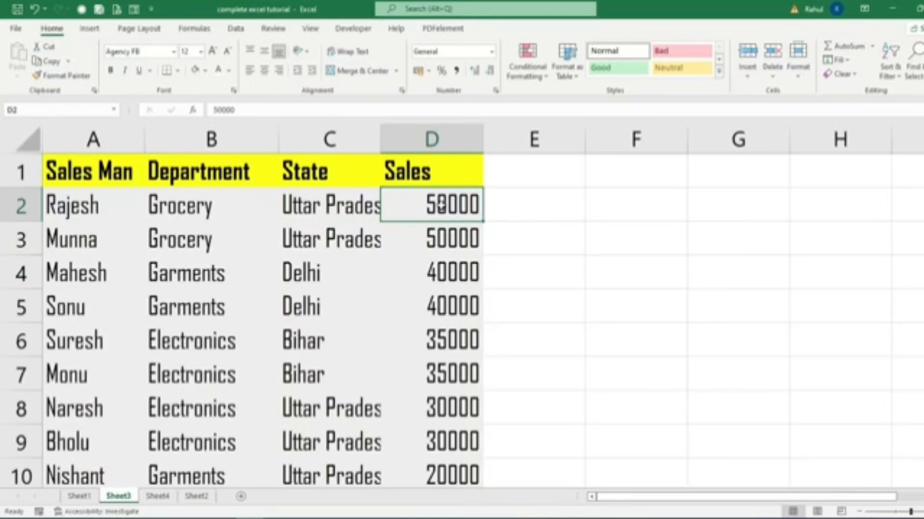
click(197, 496)
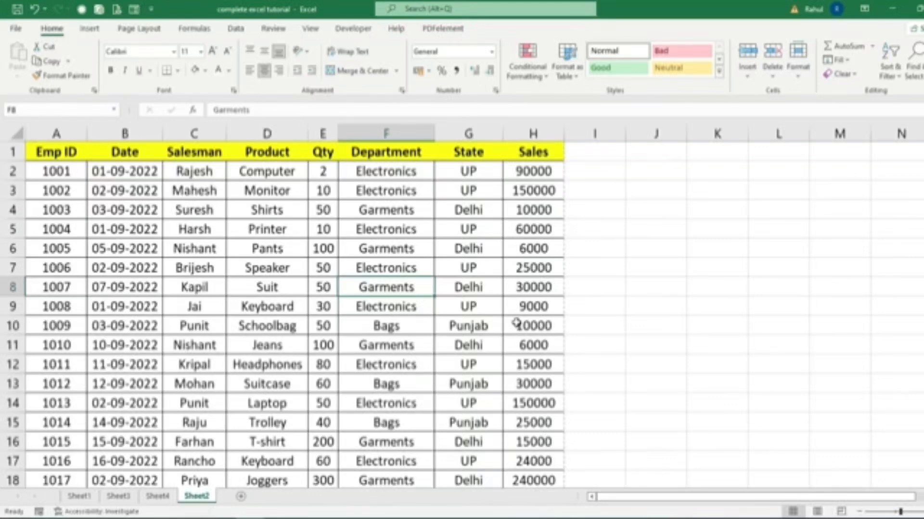
click(101, 190)
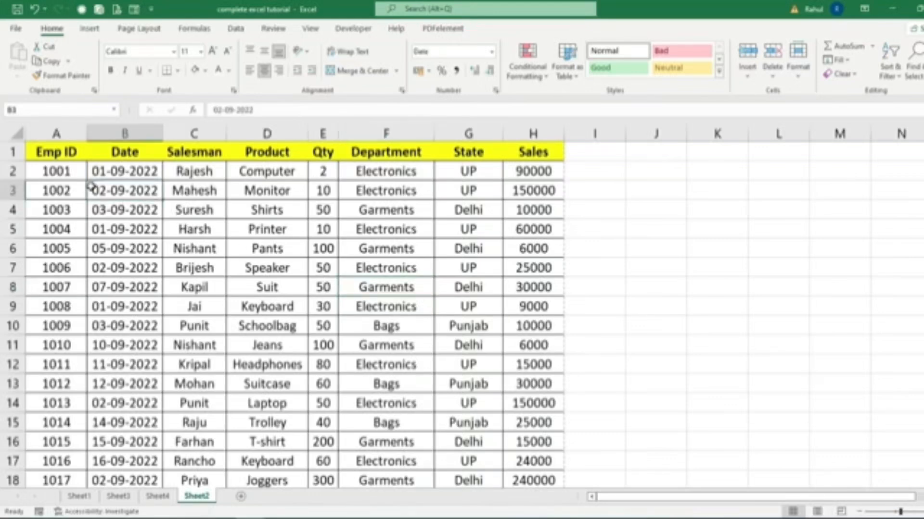
click(178, 192)
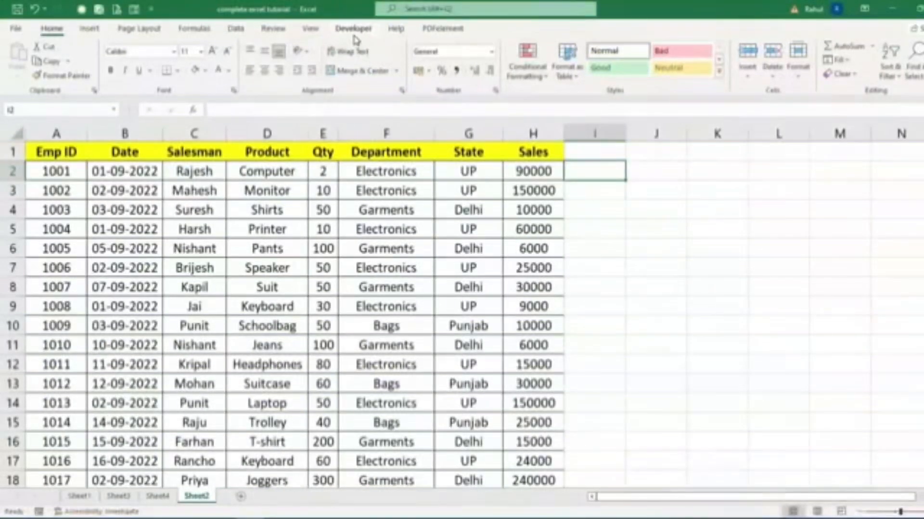
Make sure Developer is enabled among the main tabs in the Customize Ribbon options, and apply the options.
click(353, 30)
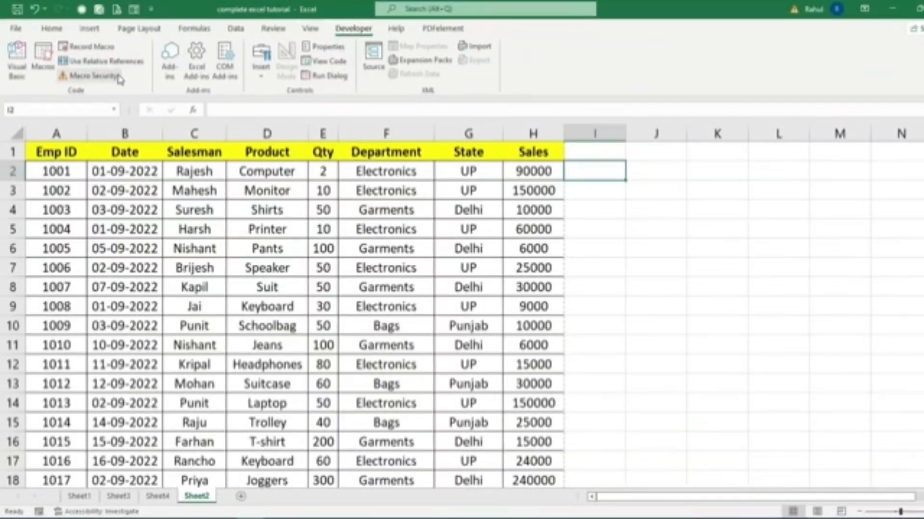
click(154, 12)
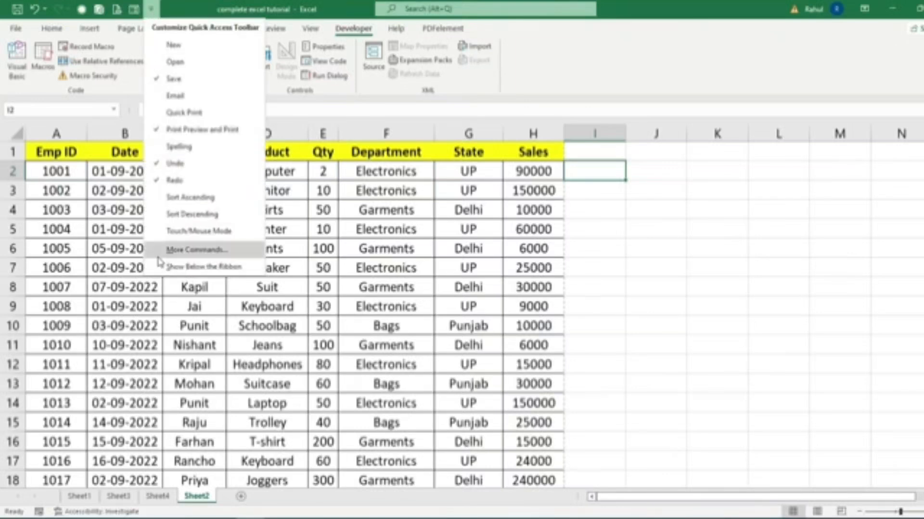
click(192, 252)
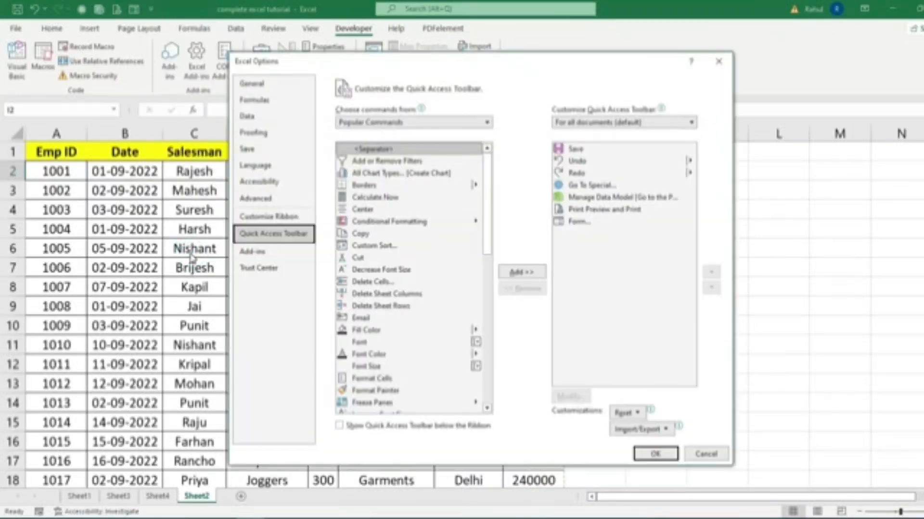
click(261, 219)
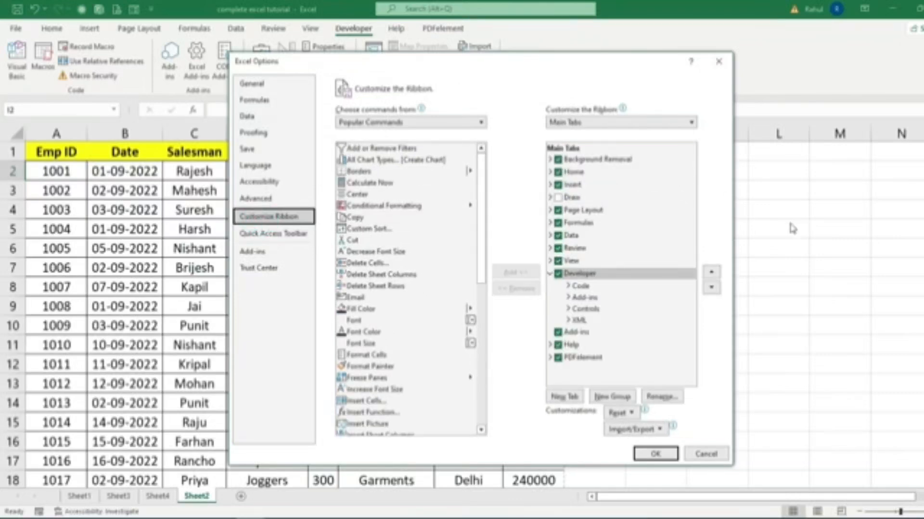
click(558, 279)
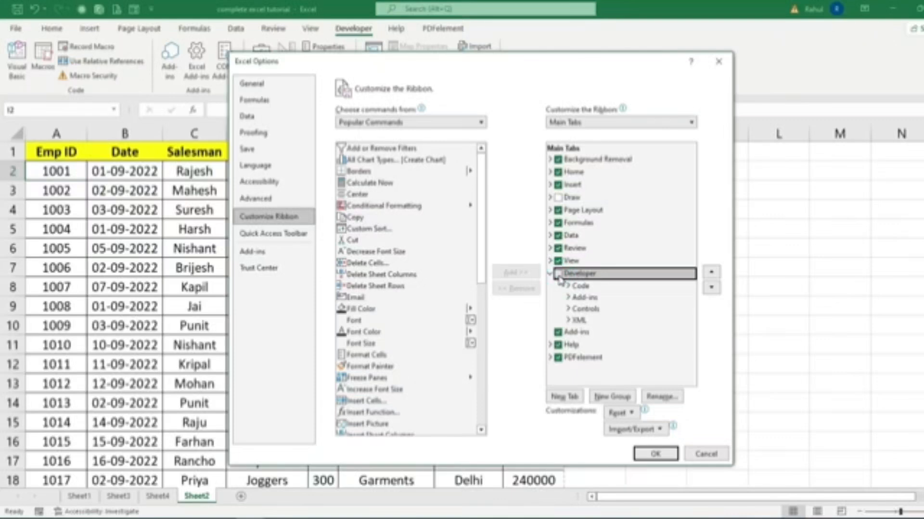
click(558, 278)
click(656, 453)
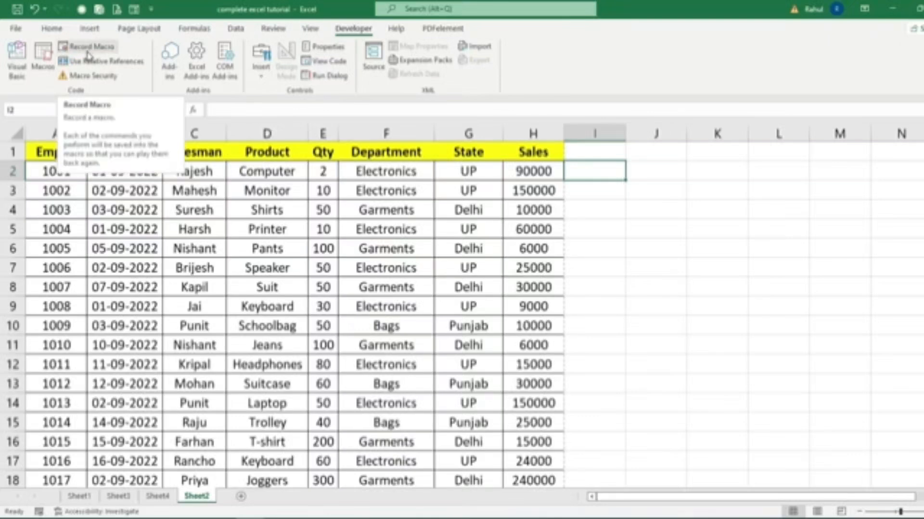
Create a copy of Sheet2 in the same workbook, placed before Sheet1.
click(583, 172)
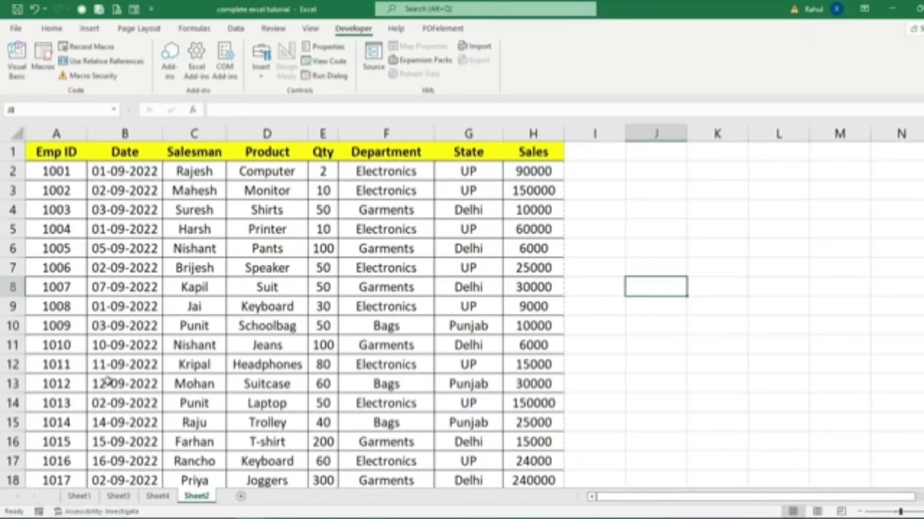
right_click(194, 500)
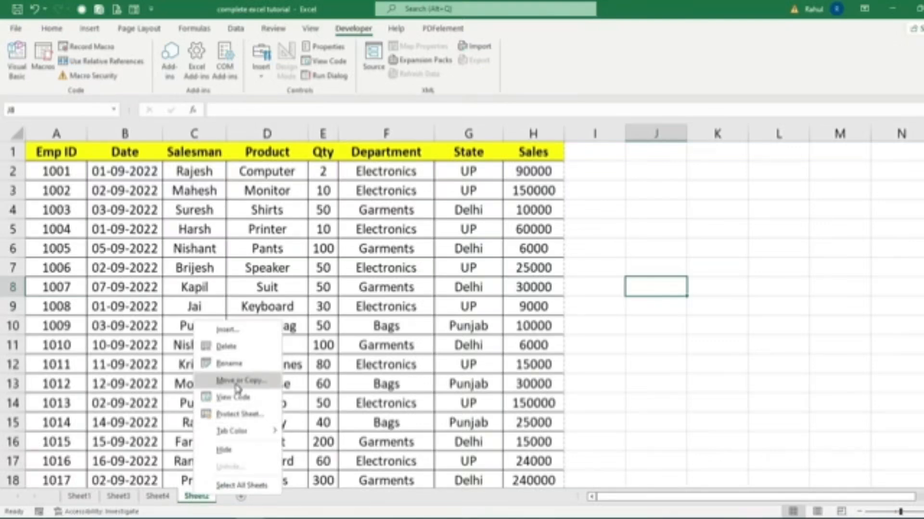
right_click(192, 499)
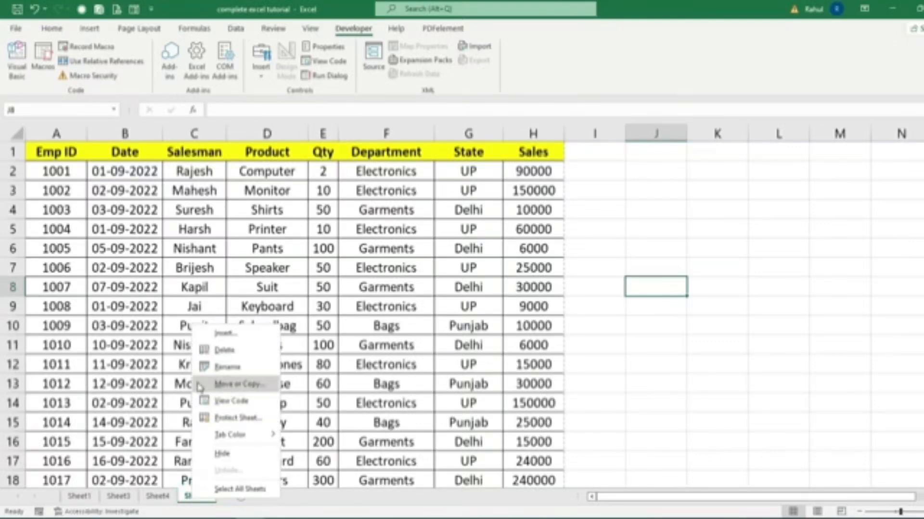
click(220, 385)
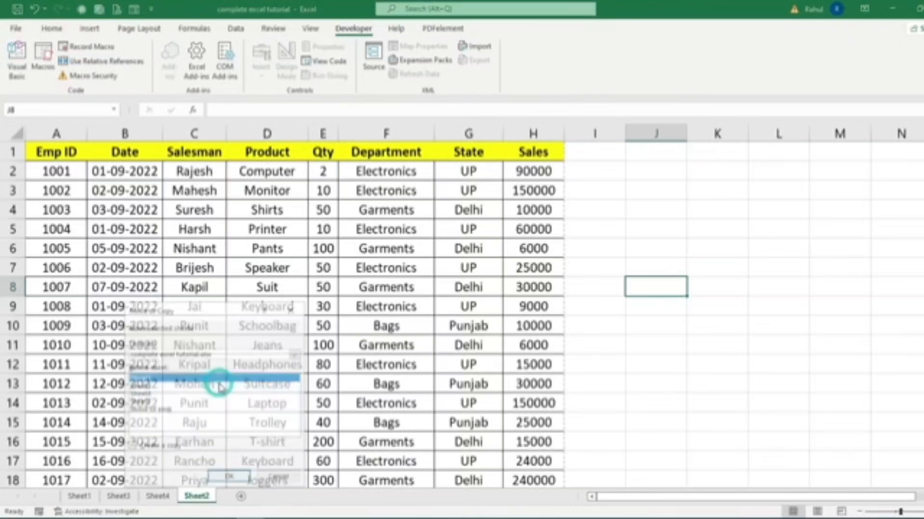
click(142, 450)
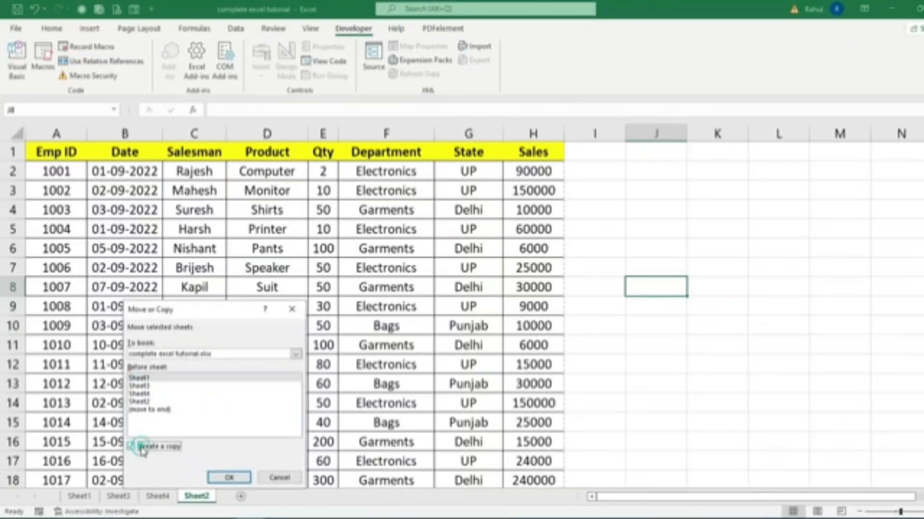
click(229, 478)
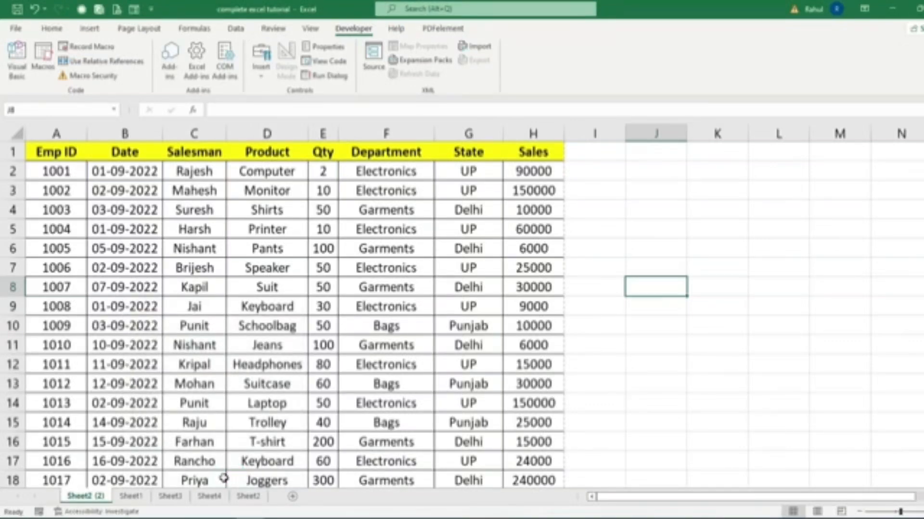
Rename the copied sheet as data1.
double_click(90, 497)
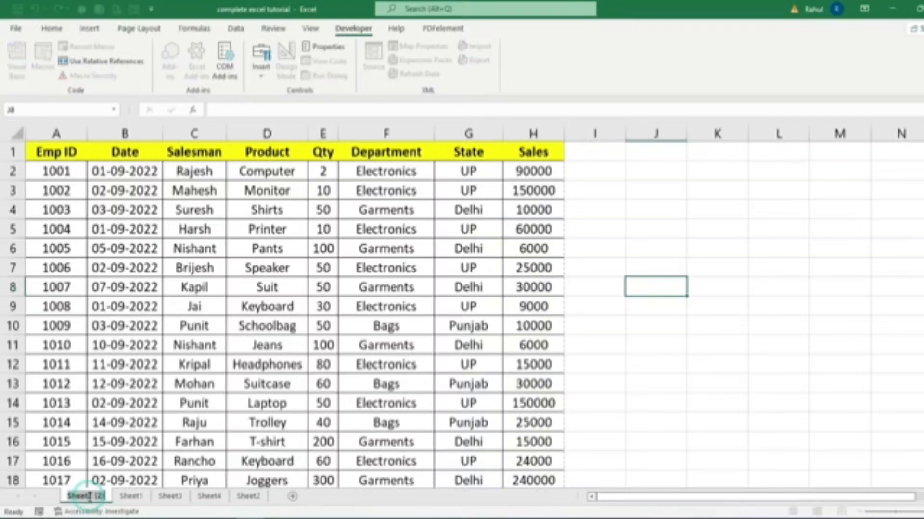
text(data1)
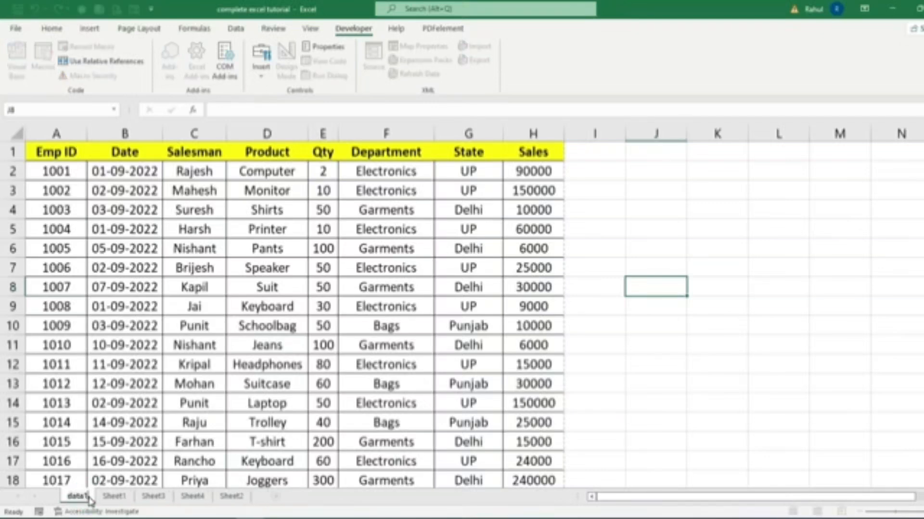
key(Return)
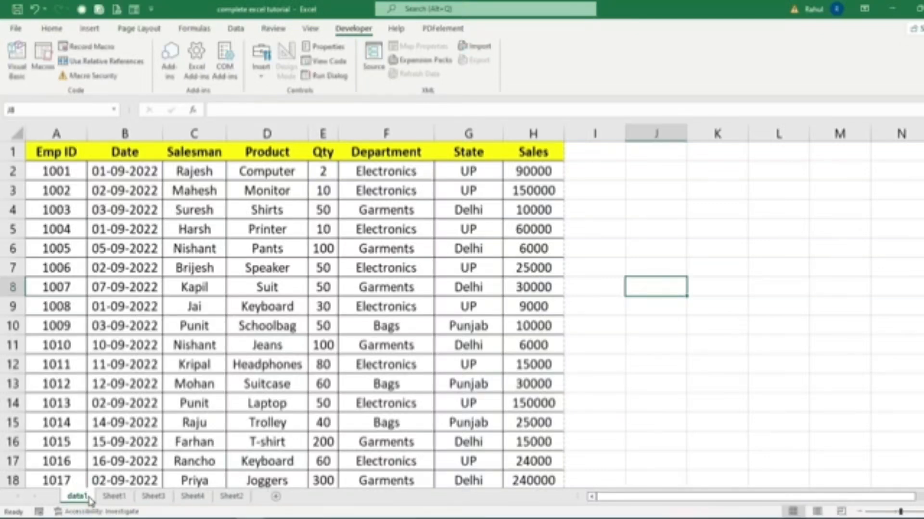
Rename the original Sheet2 as data2, and move it directly after data1.
click(232, 497)
double_click(232, 497)
key(BackSpace)
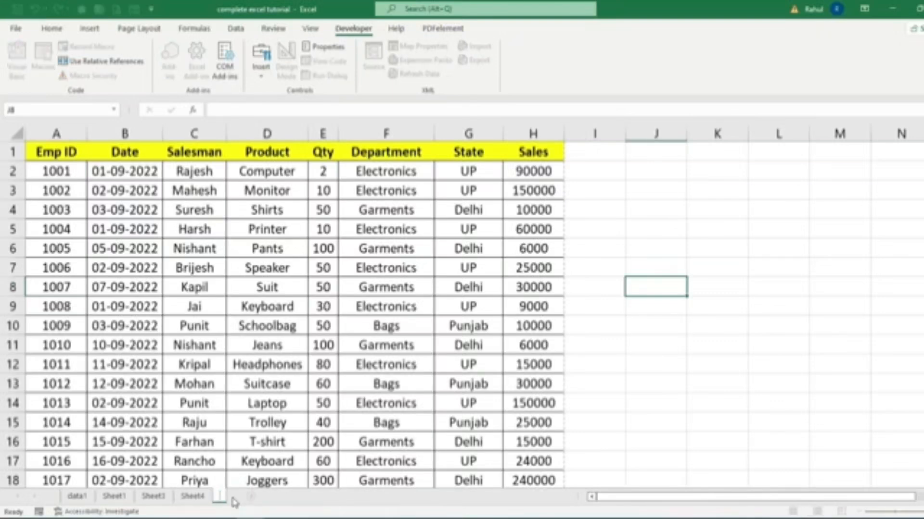
text(data2)
key(Return)
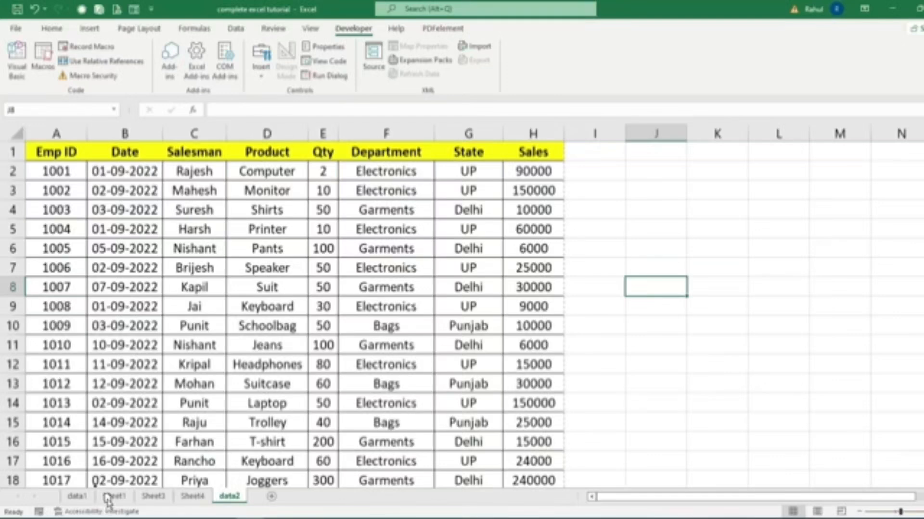
drag(106, 498, 107, 498)
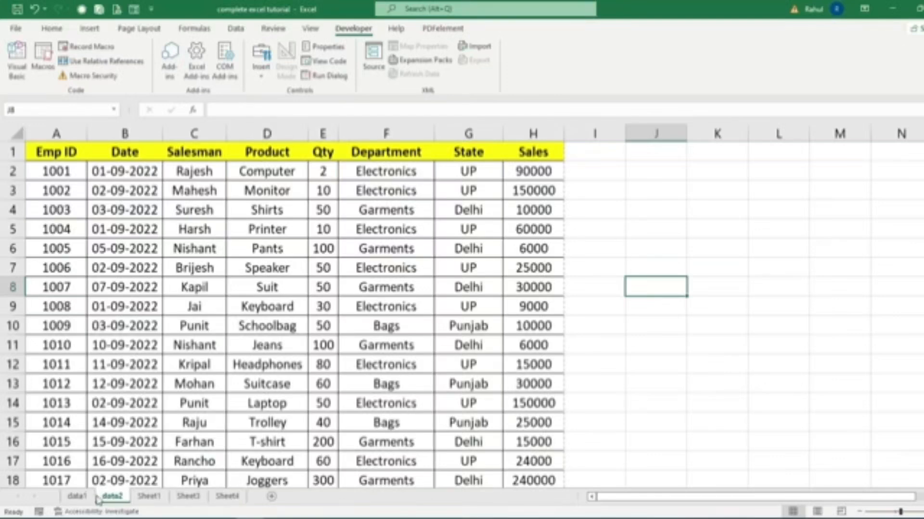
Start recording Macro1 on the data1 sheet with a Ctrl+Shift letter shortcut, stored in This Workbook.
click(77, 497)
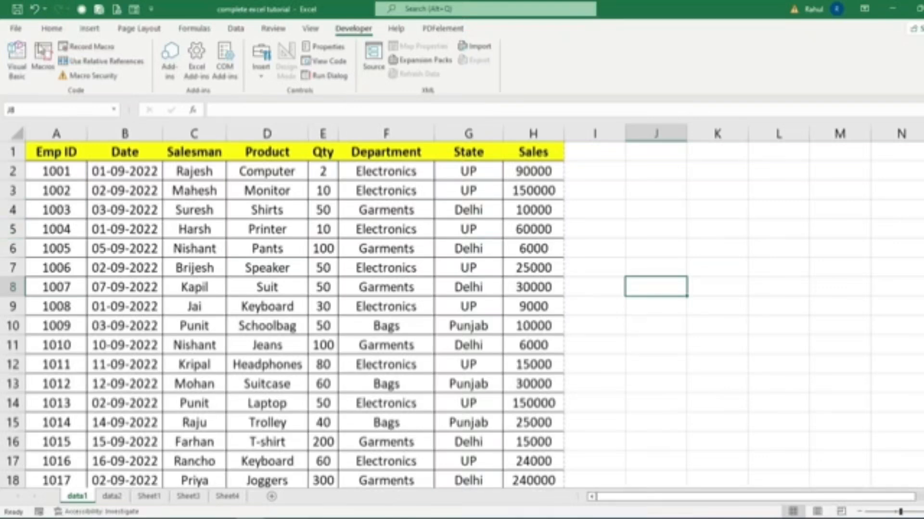
click(86, 48)
drag(658, 99, 612, 131)
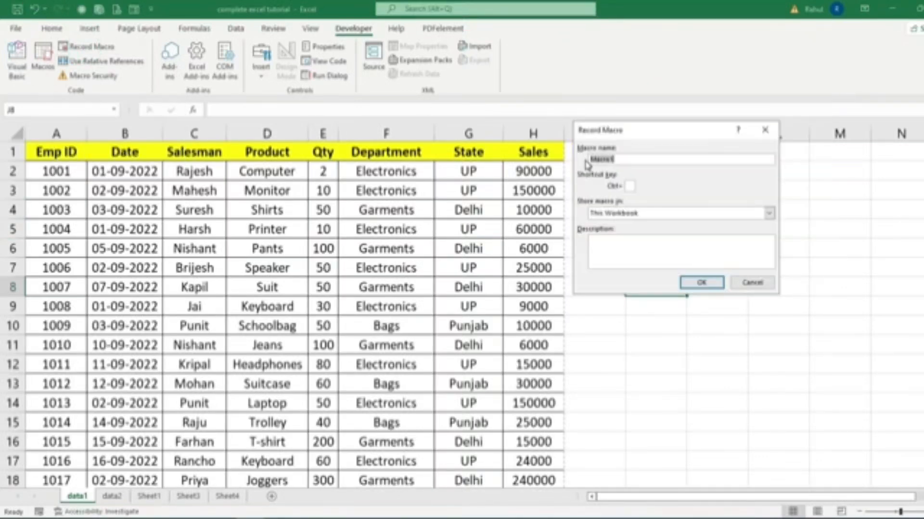
click(617, 160)
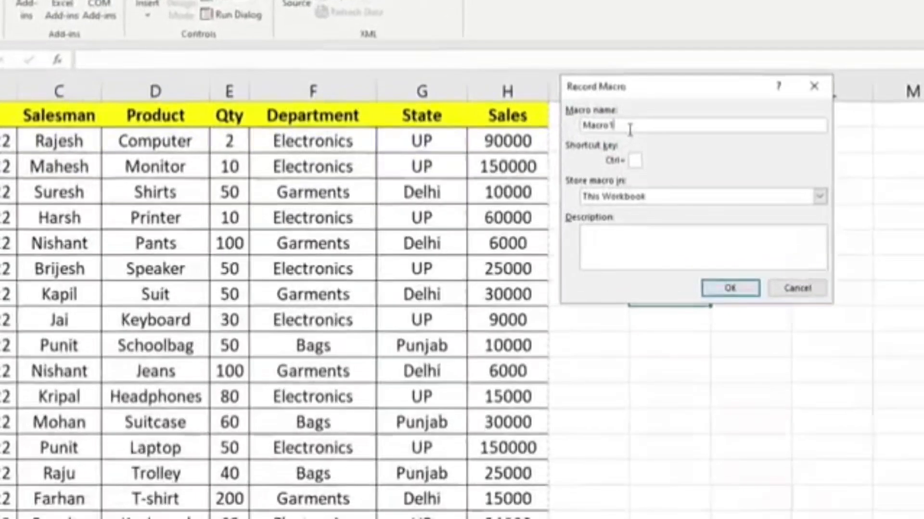
click(630, 186)
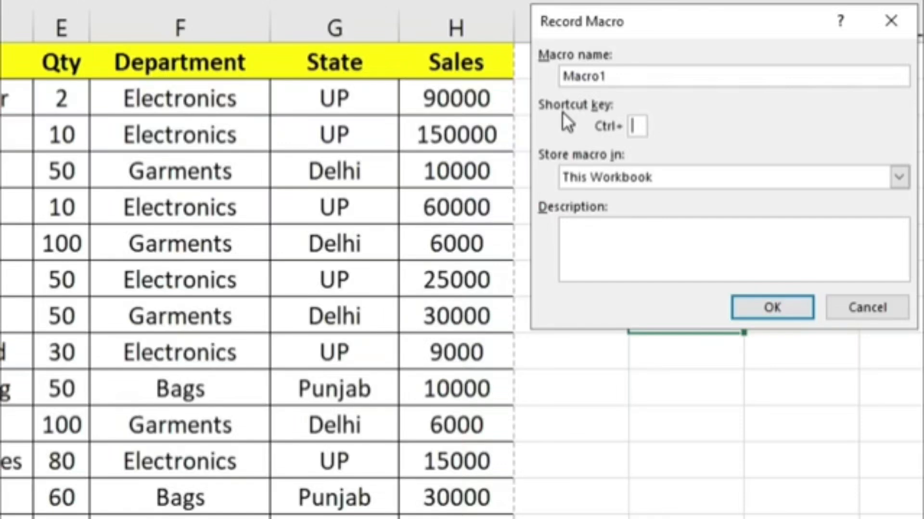
text(X)
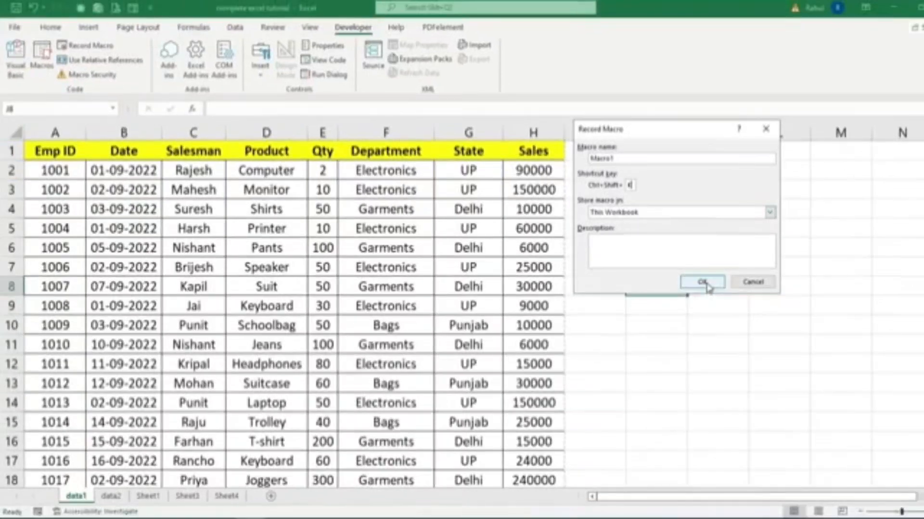
click(703, 283)
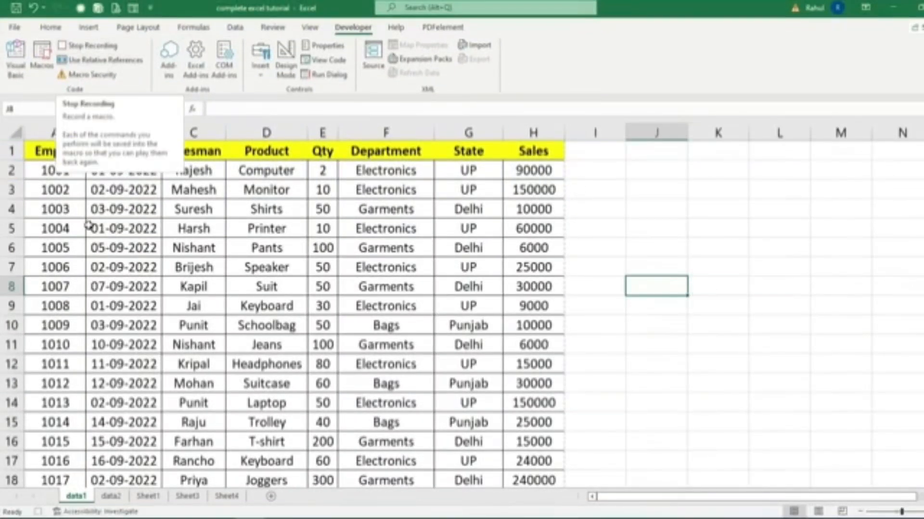
Insert an entire row above the header row of the data1 table, and increase the new row's height.
click(48, 155)
right_click(49, 157)
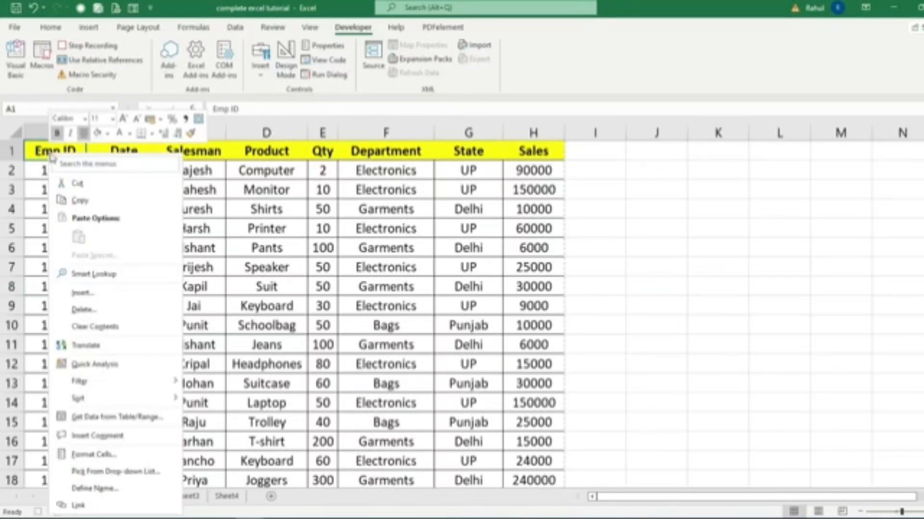
click(87, 293)
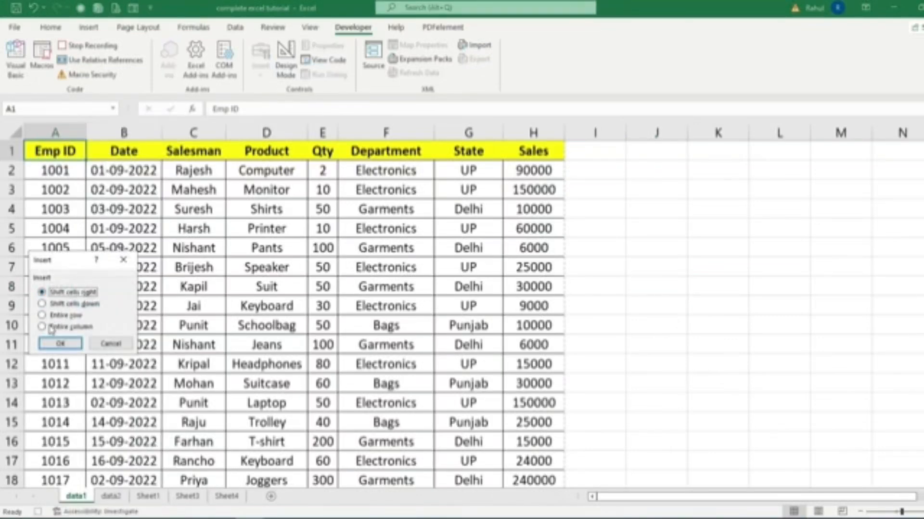
click(67, 316)
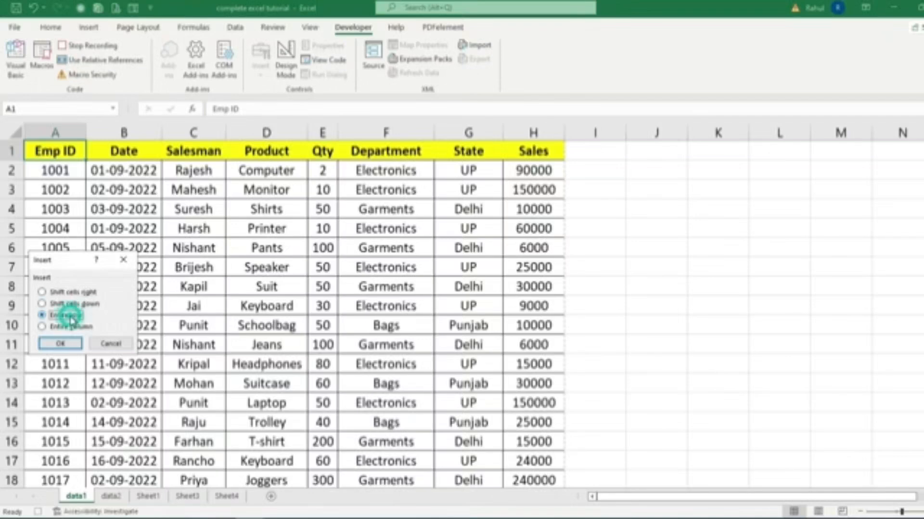
click(72, 344)
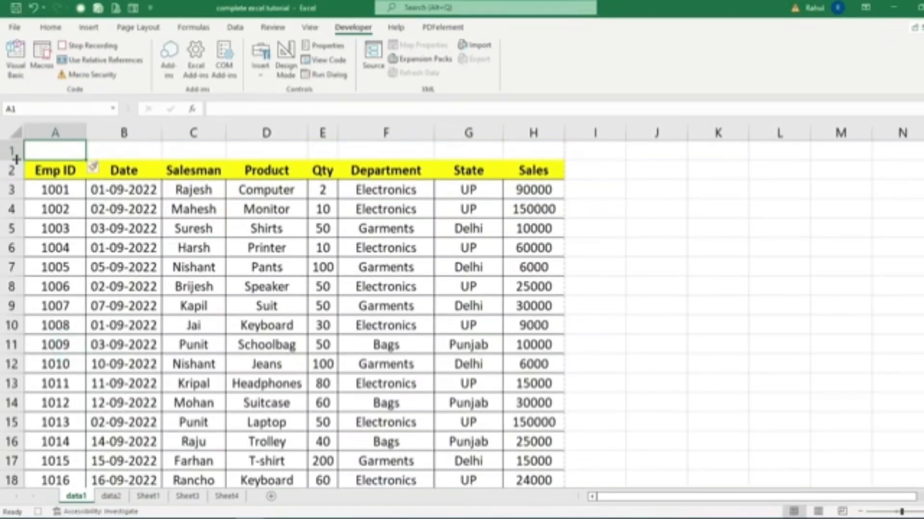
drag(16, 159, 16, 193)
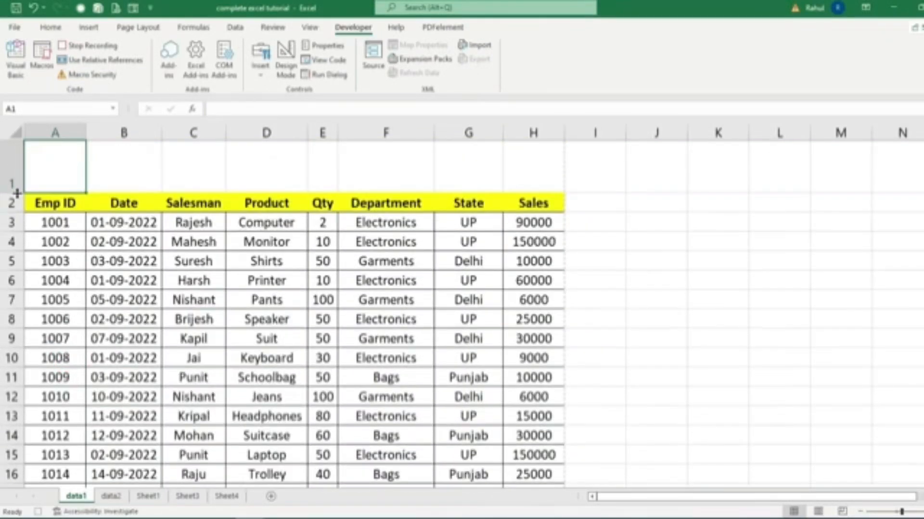
Merge and center cells A1:H1 above the table, and fill the merged cell with dark blue.
drag(67, 163, 522, 171)
click(51, 27)
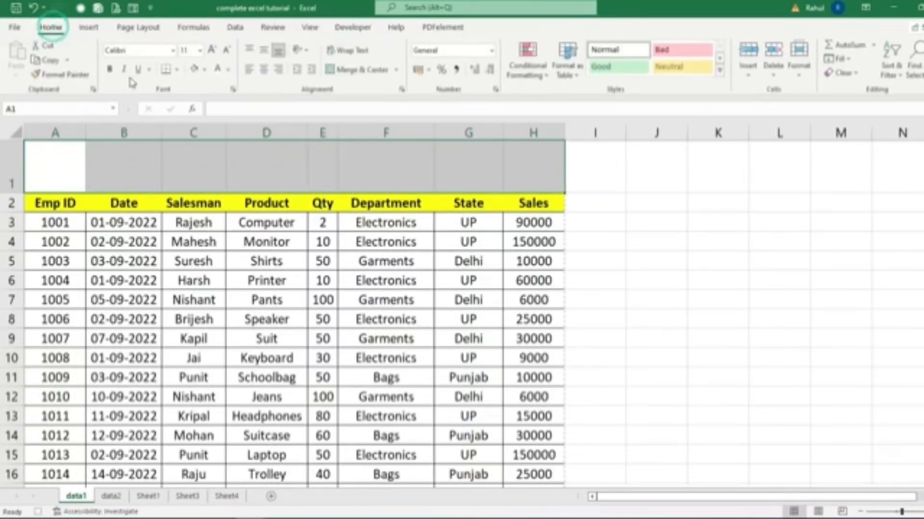
click(336, 70)
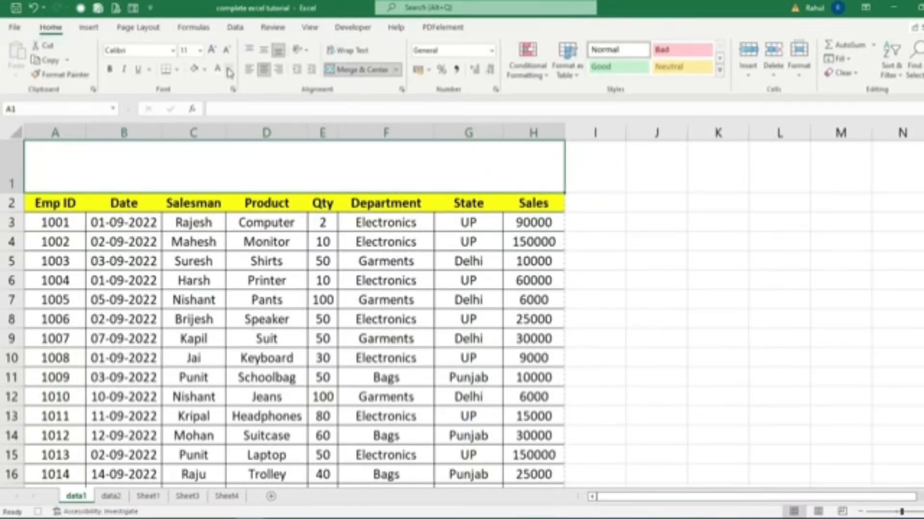
click(204, 70)
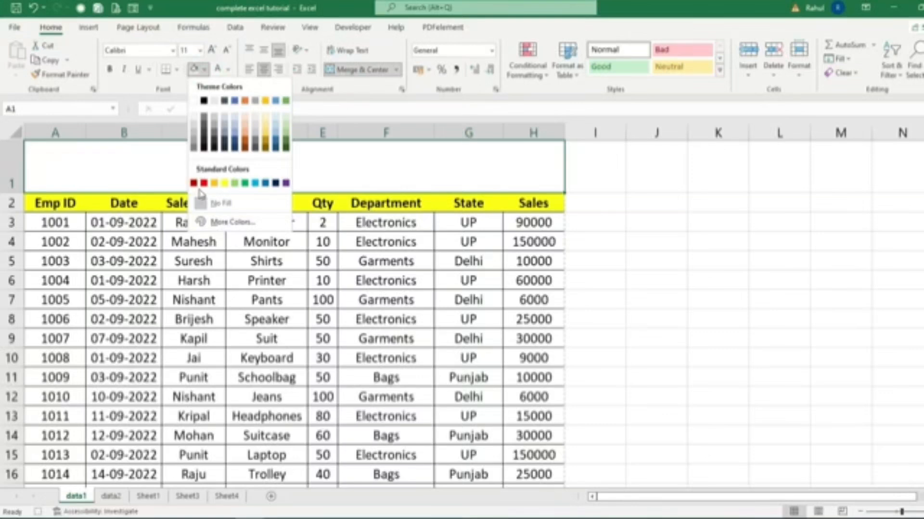
click(275, 183)
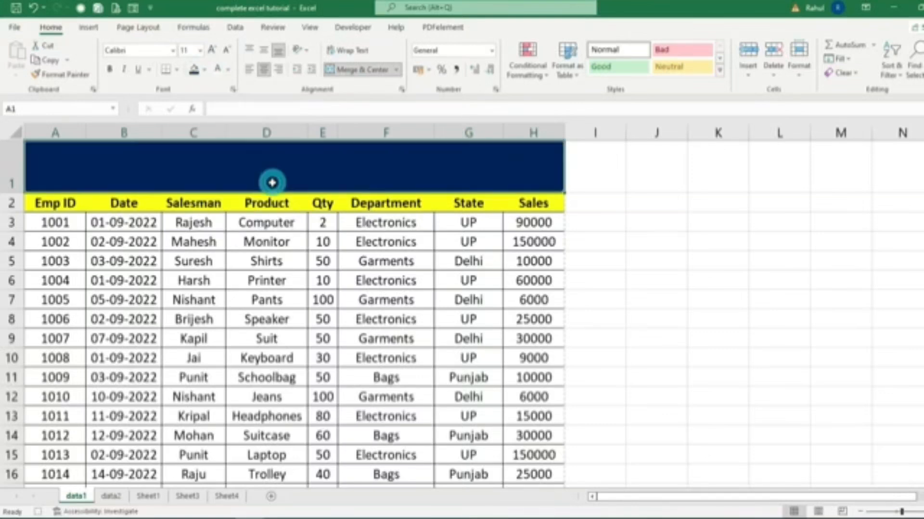
Set the merged title cell's font color to white and choose a larger font size.
click(221, 77)
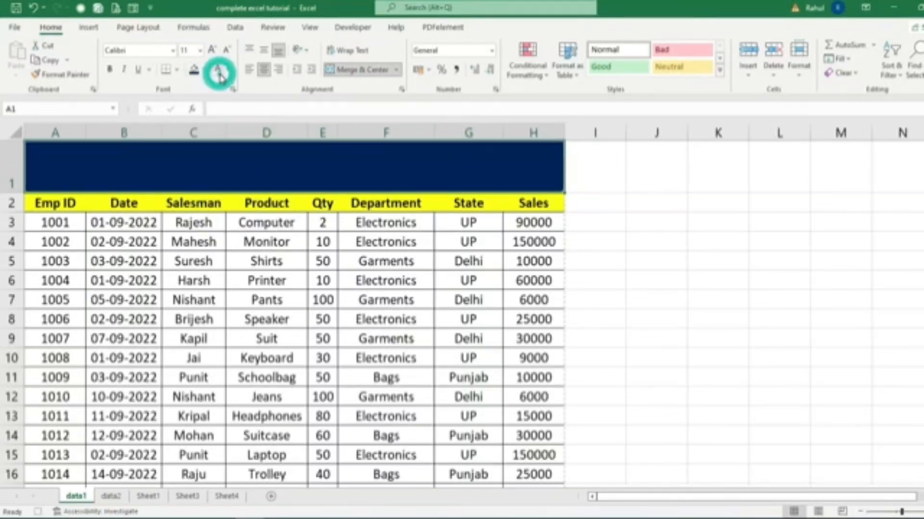
click(199, 50)
click(191, 191)
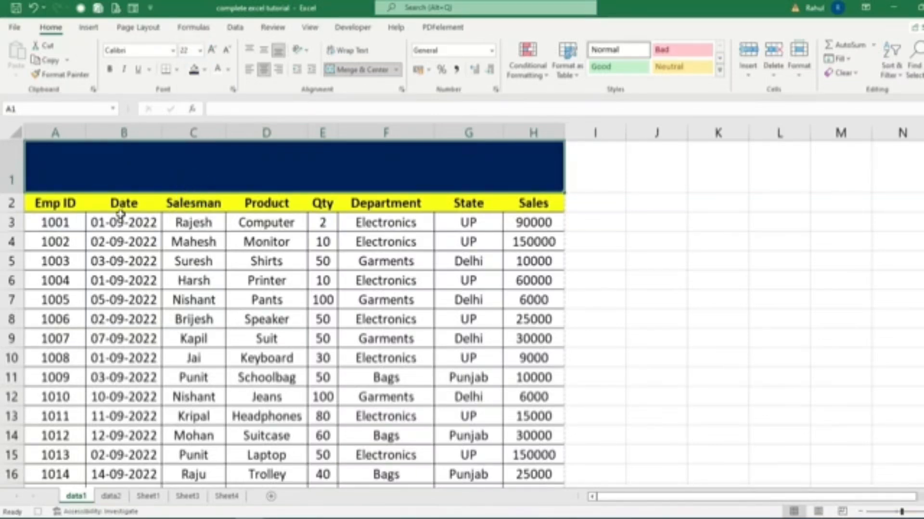
Fill the Emp ID values A3:A122 with light gold, and make them bold.
drag(58, 223, 54, 401)
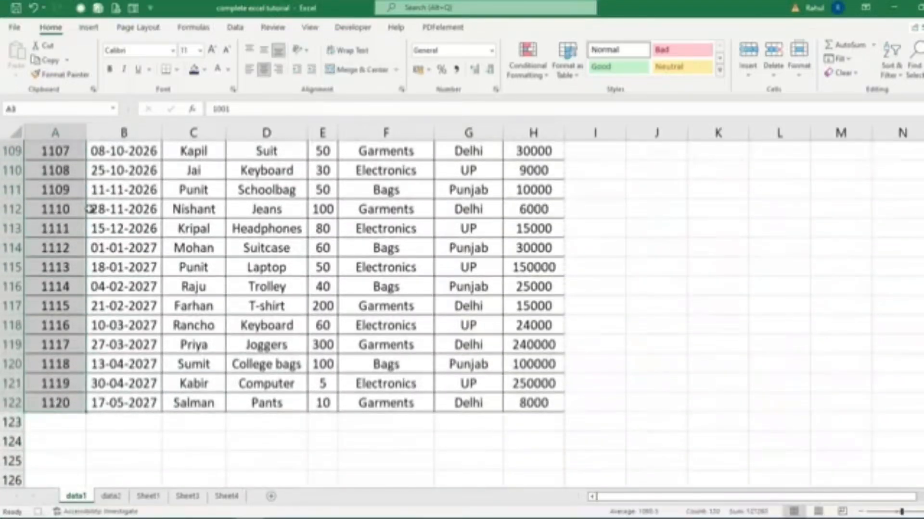
click(204, 70)
click(268, 119)
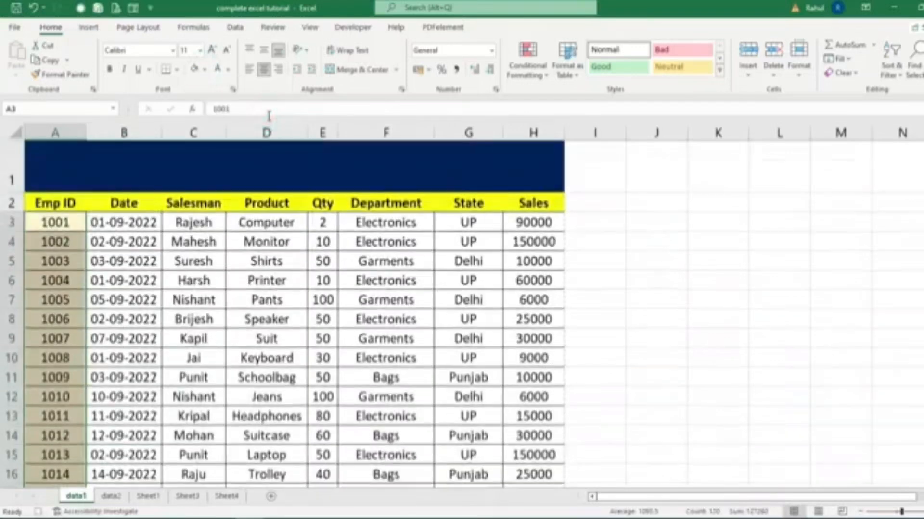
click(110, 70)
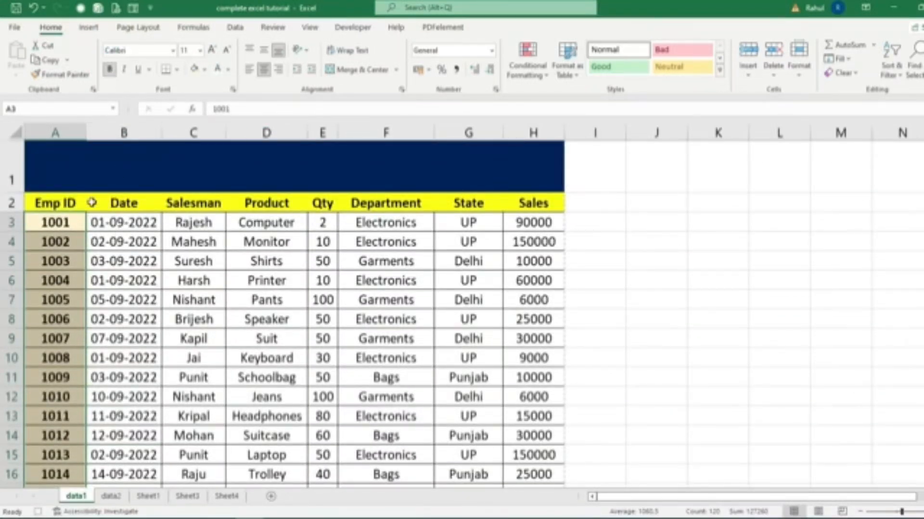
Apply All Borders to the header row A2:H2.
drag(62, 203, 527, 206)
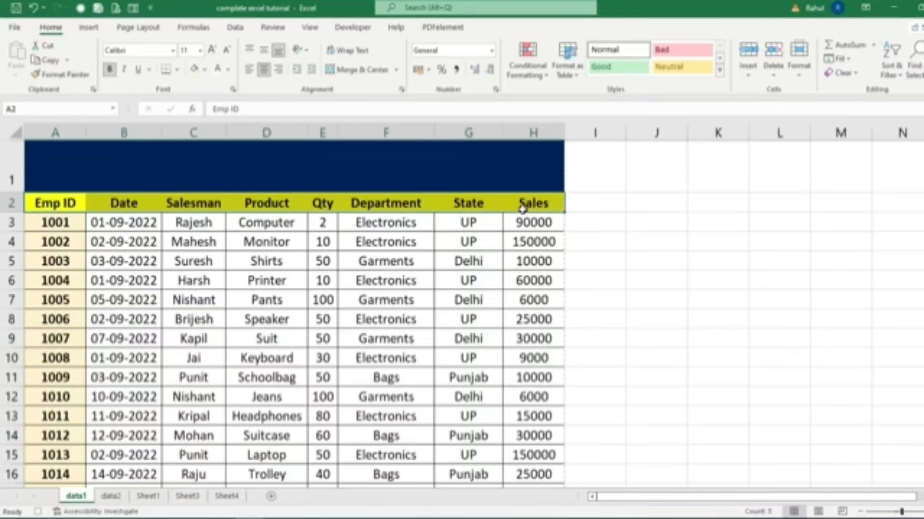
click(177, 71)
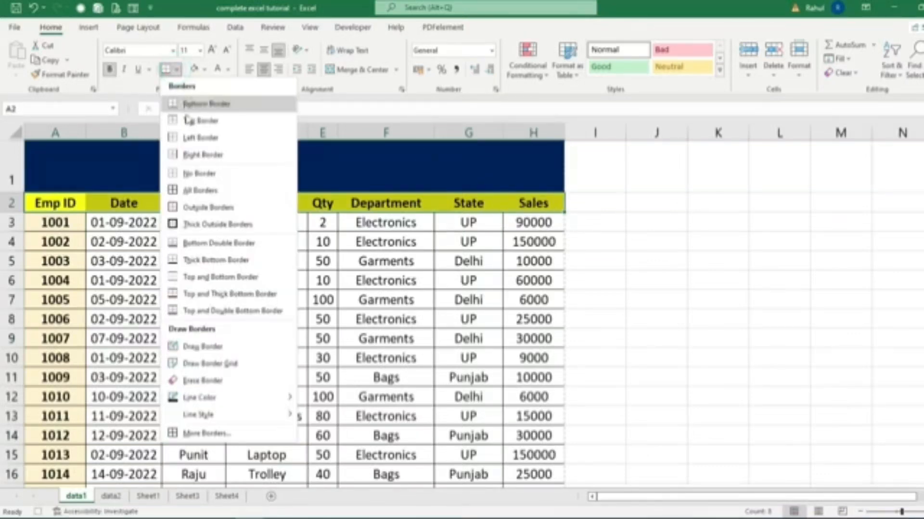
click(189, 188)
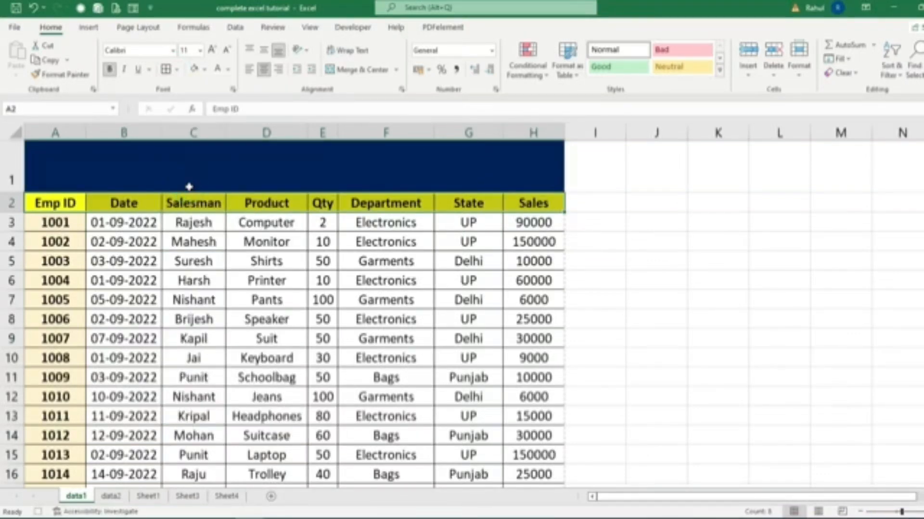
Fill the Qty values from E3 down to E122 with dark red, and make their text white and bold.
drag(323, 222, 337, 454)
click(207, 73)
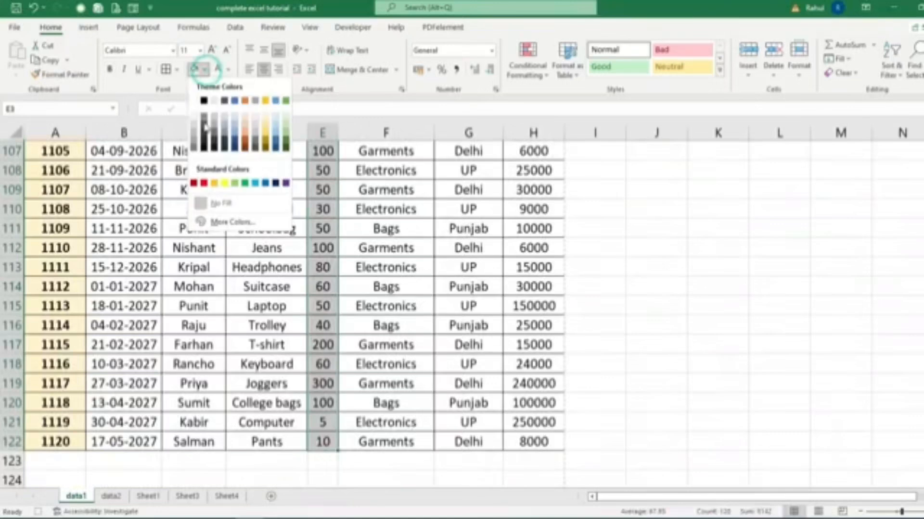
click(196, 179)
scroll(195, 181, up, 20)
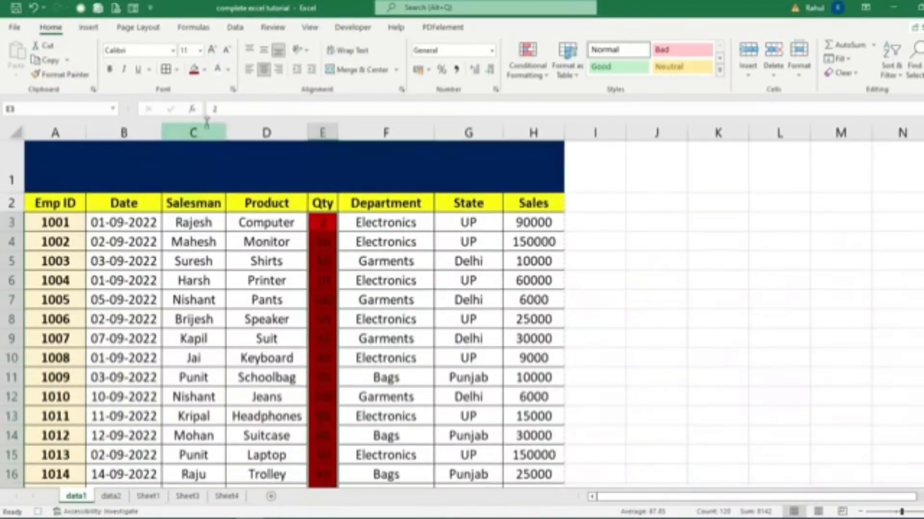
click(218, 69)
click(110, 70)
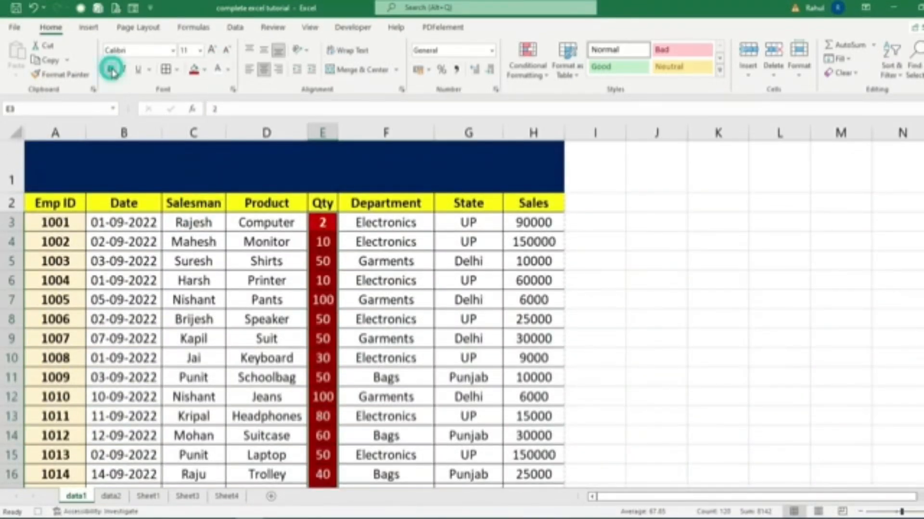
Deselect the Qty range and stop recording the macro.
click(499, 279)
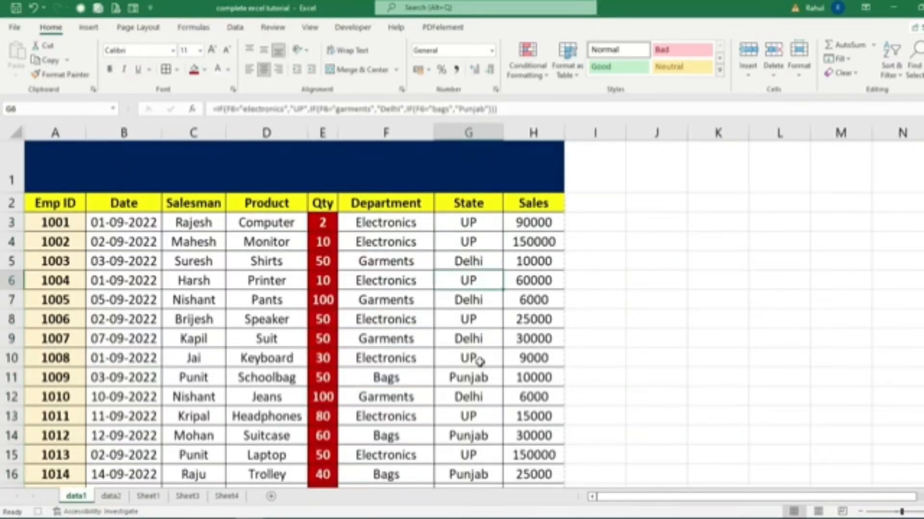
click(353, 27)
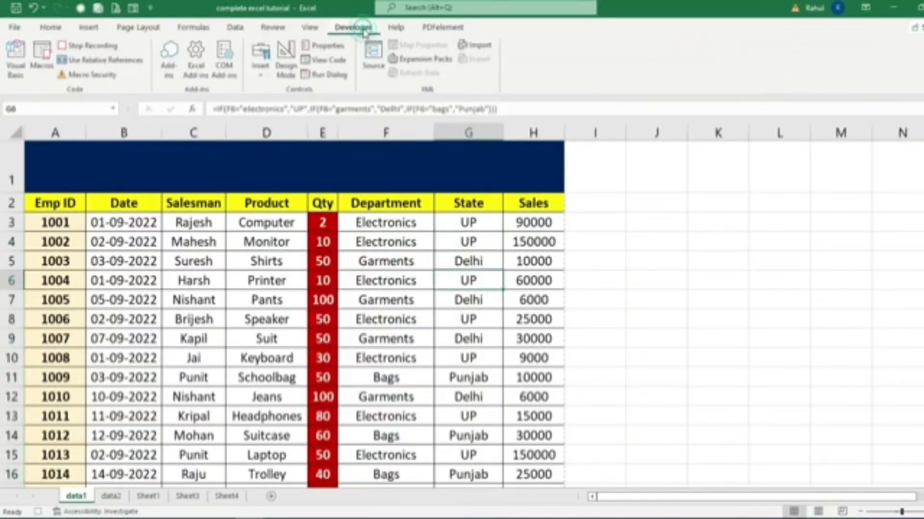
click(84, 45)
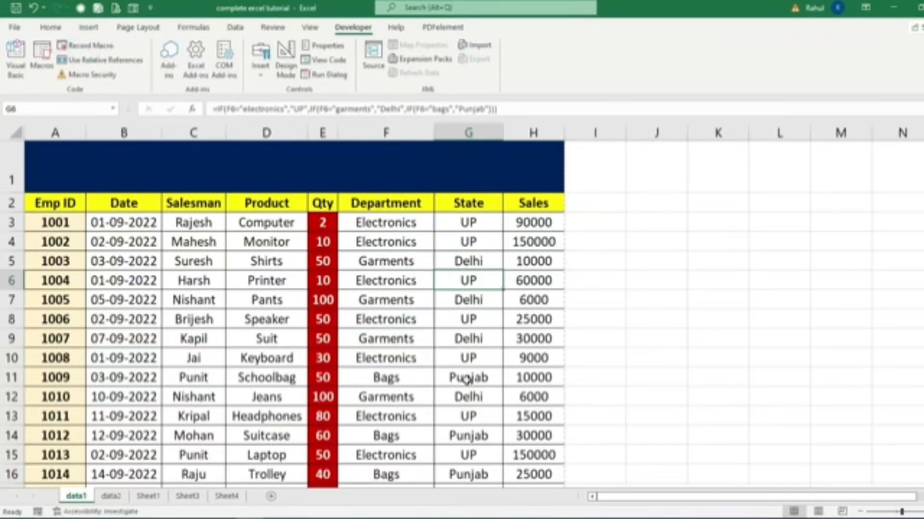
Run the recorded macro on the data2 sheet, and compare its formatting with the data1 sheet.
click(110, 496)
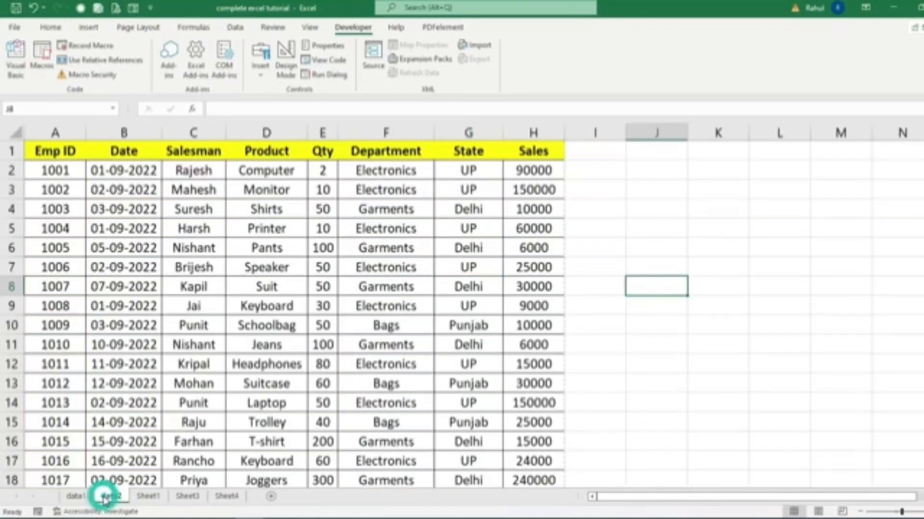
click(790, 357)
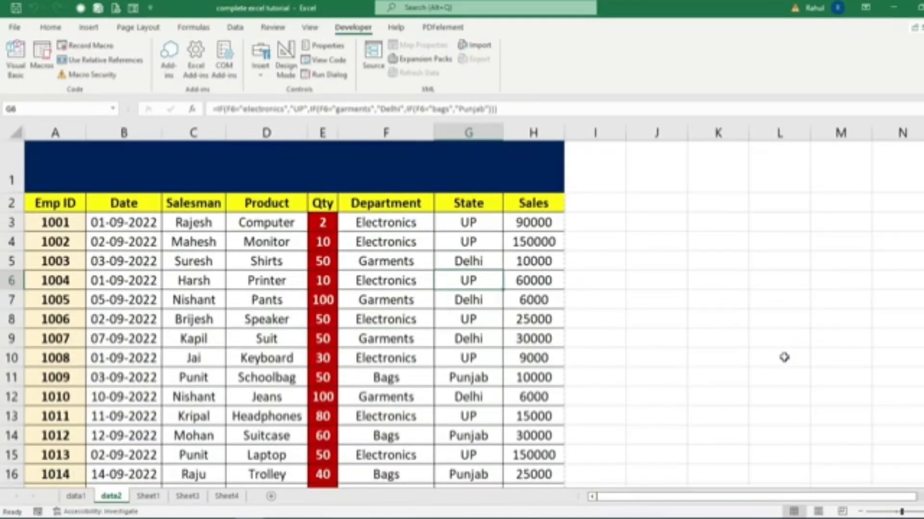
click(77, 497)
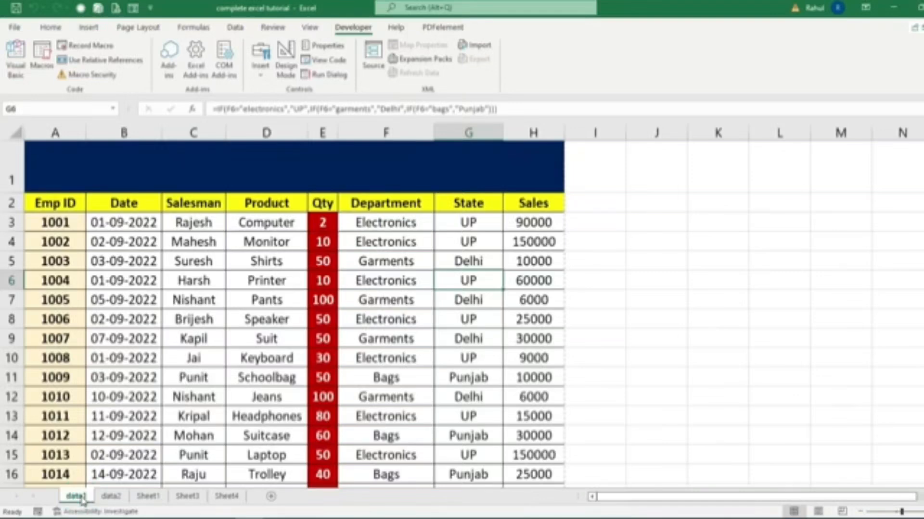
click(113, 497)
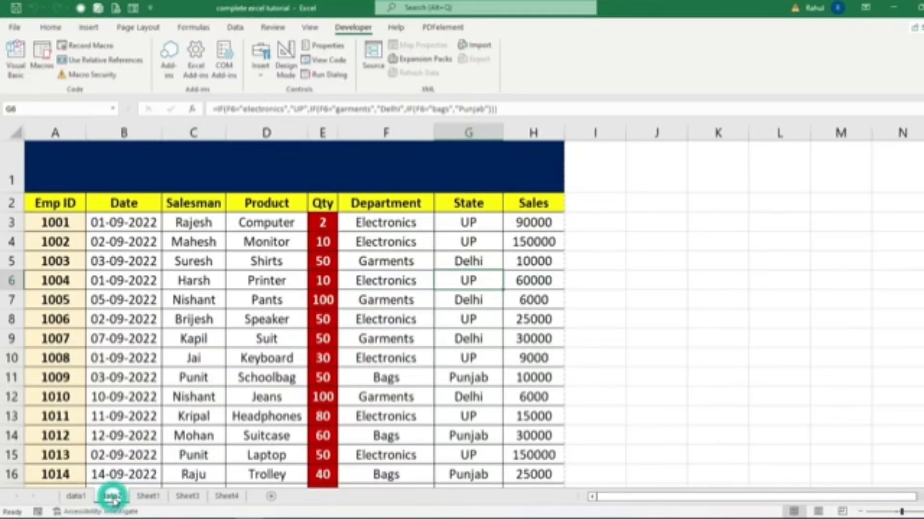
Enter the title "Data sheet of 2021" in the merged cell A1 of the data1 sheet.
click(88, 501)
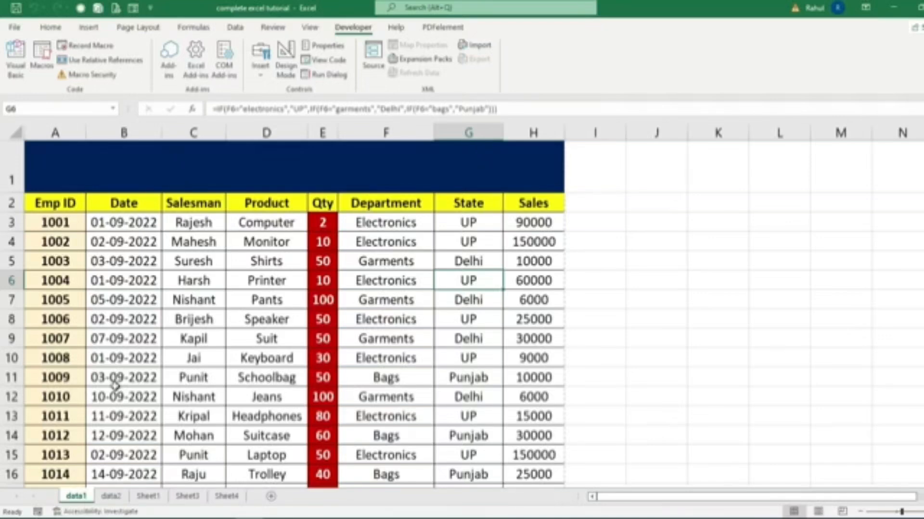
click(187, 175)
text(Da)
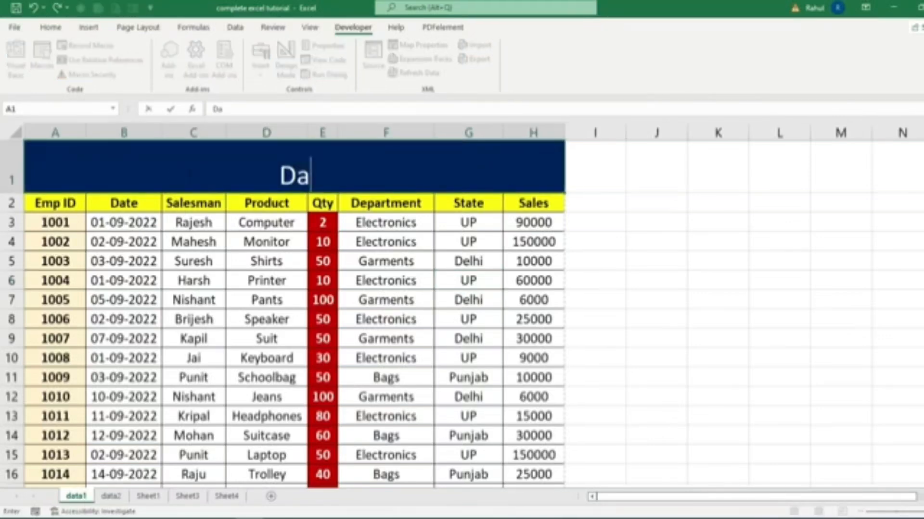
text(ta sheet of 2021)
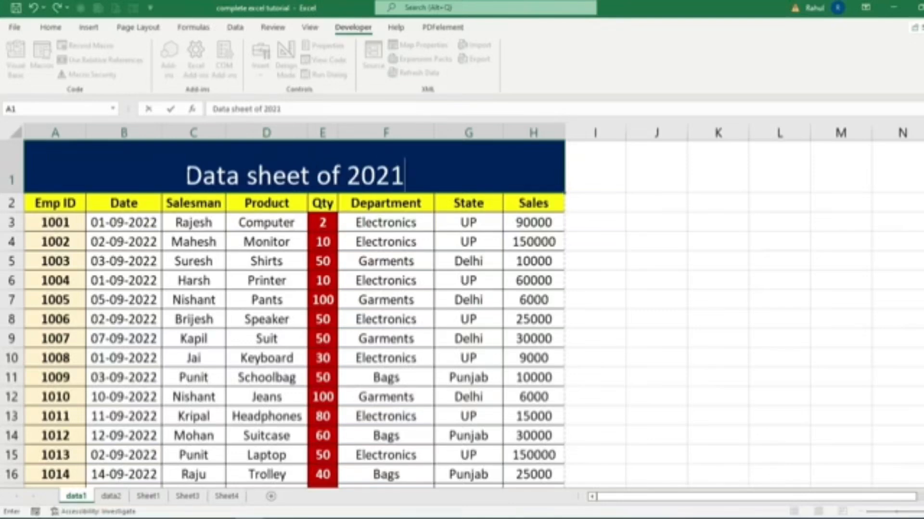
Enter the title "Data Sheet of 2022" in the merged cell A1 of the data2 sheet.
click(112, 496)
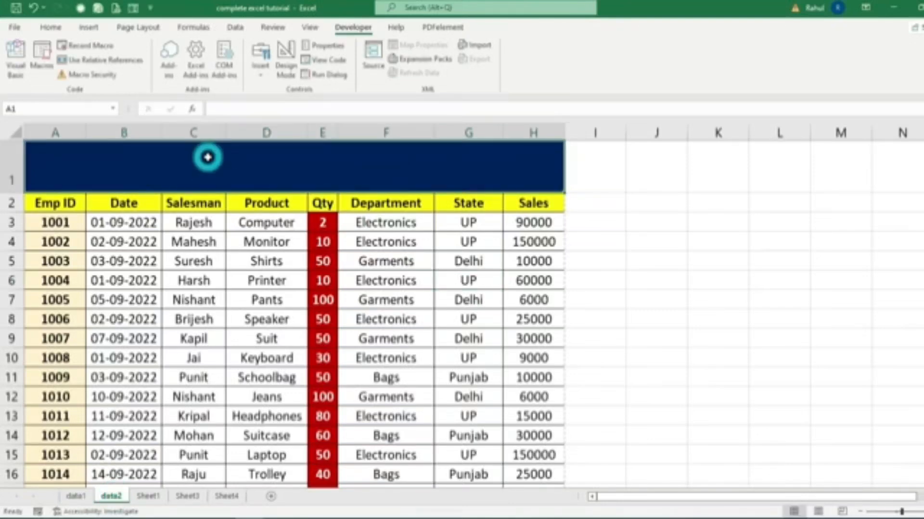
click(207, 157)
text(Data Sheet)
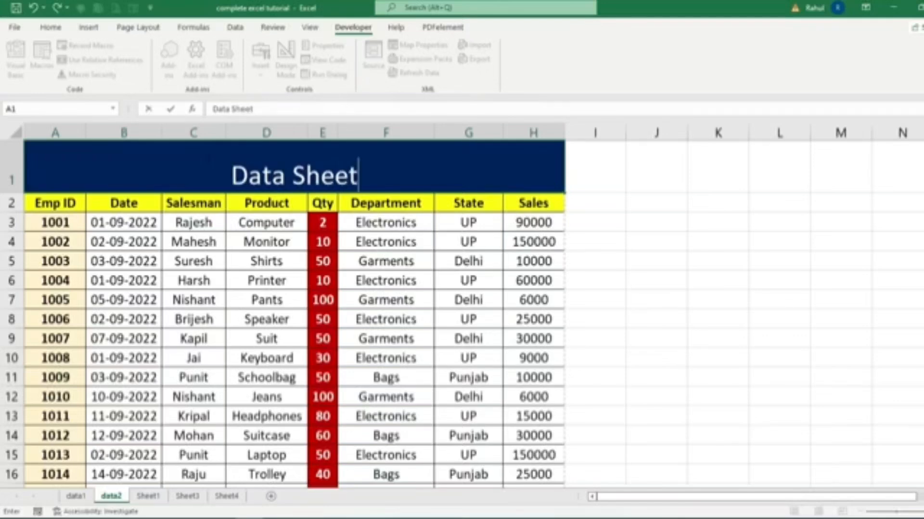
text( of 2022)
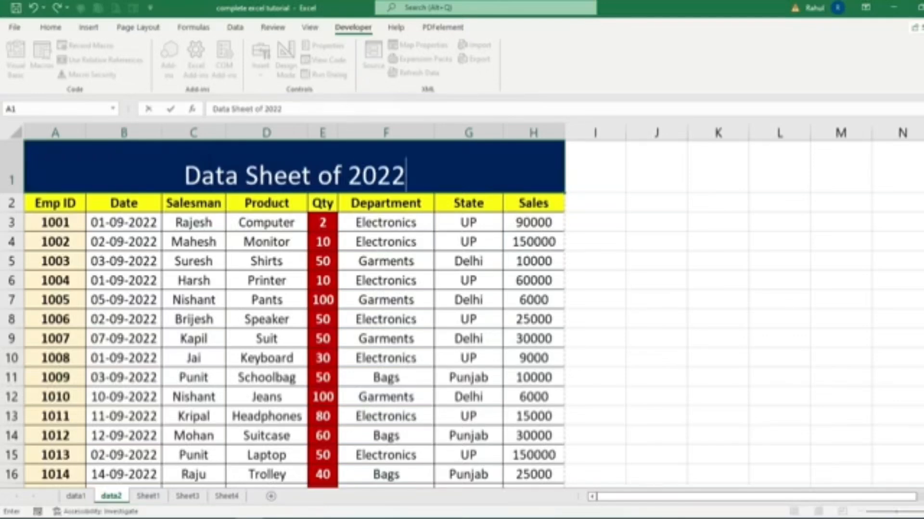
click(595, 242)
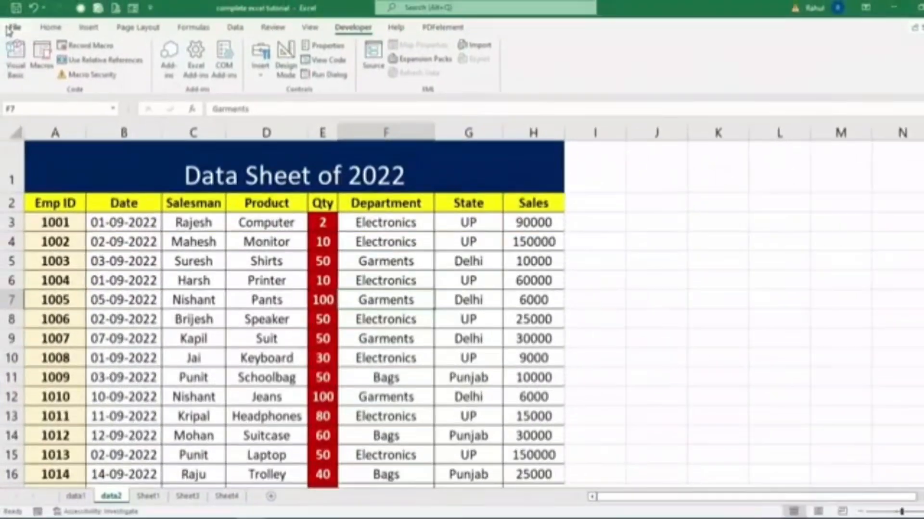
click(10, 29)
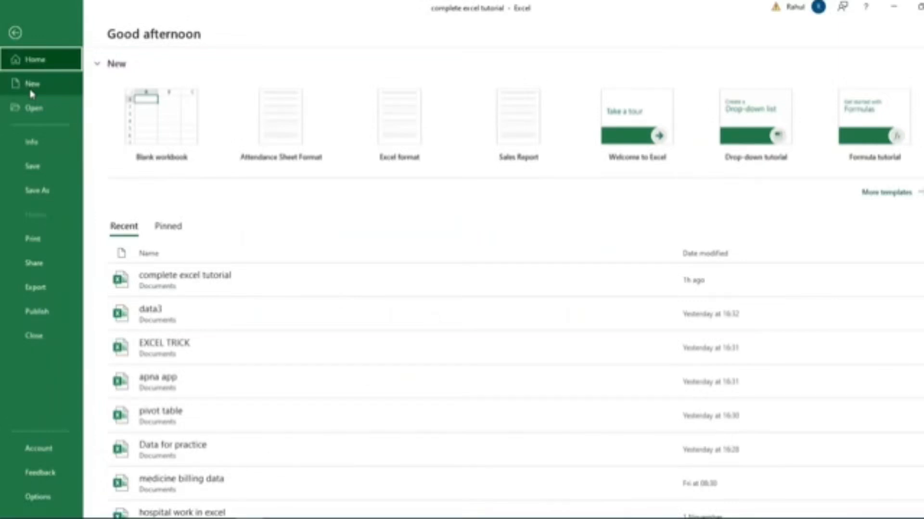
click(15, 34)
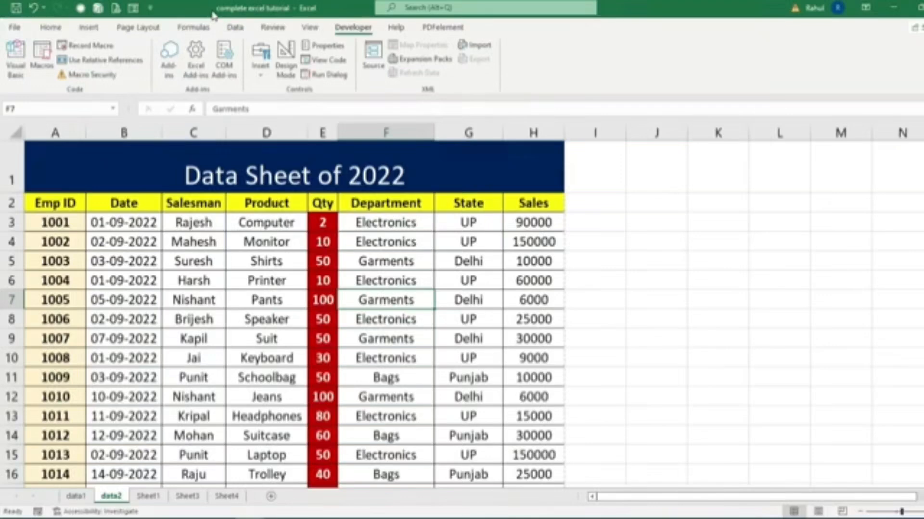
click(763, 310)
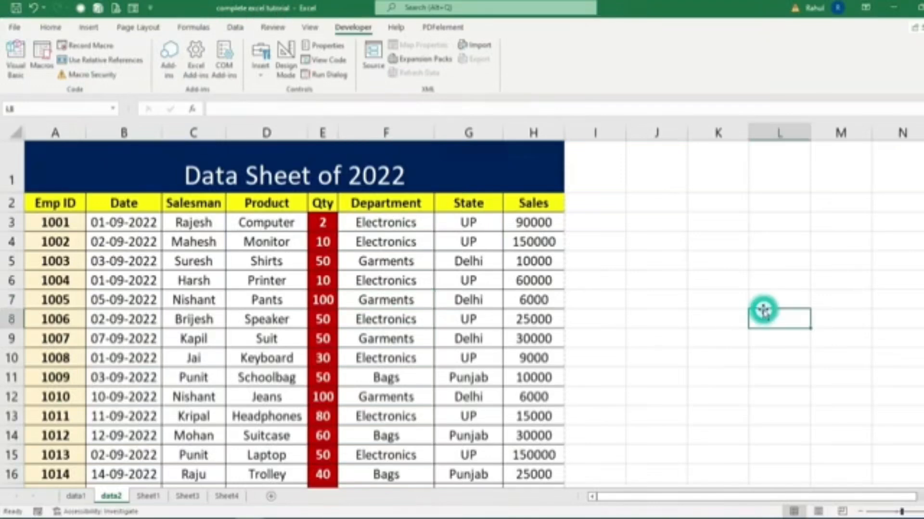
Save the workbook, and open "complete excel tutorial" again from the recent workbooks listed in Book1.
key(ctrl+s)
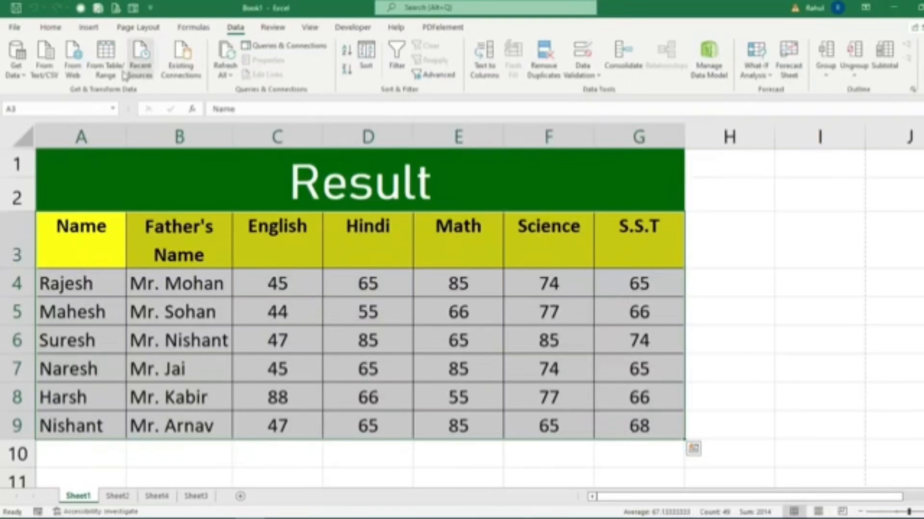
click(15, 26)
click(38, 106)
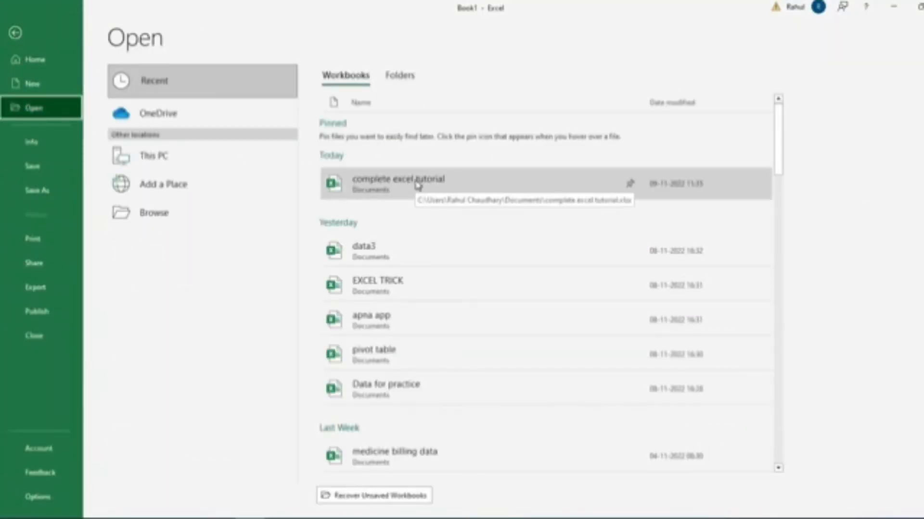
click(417, 185)
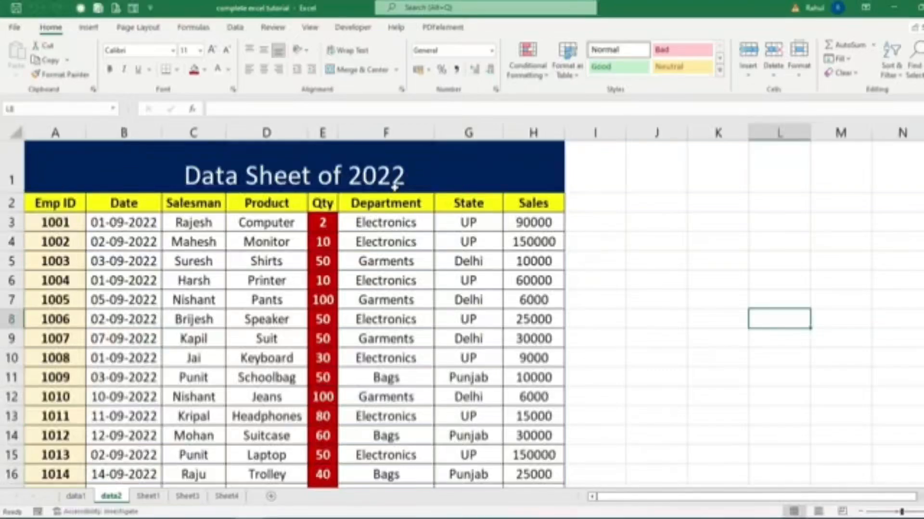
Check the print preview of the data2 sheet, and return to the worksheet.
click(14, 27)
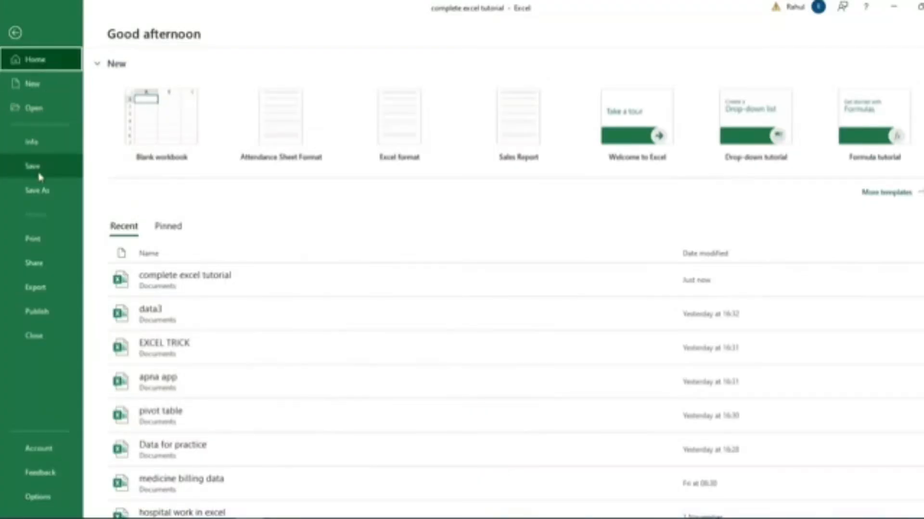
click(33, 245)
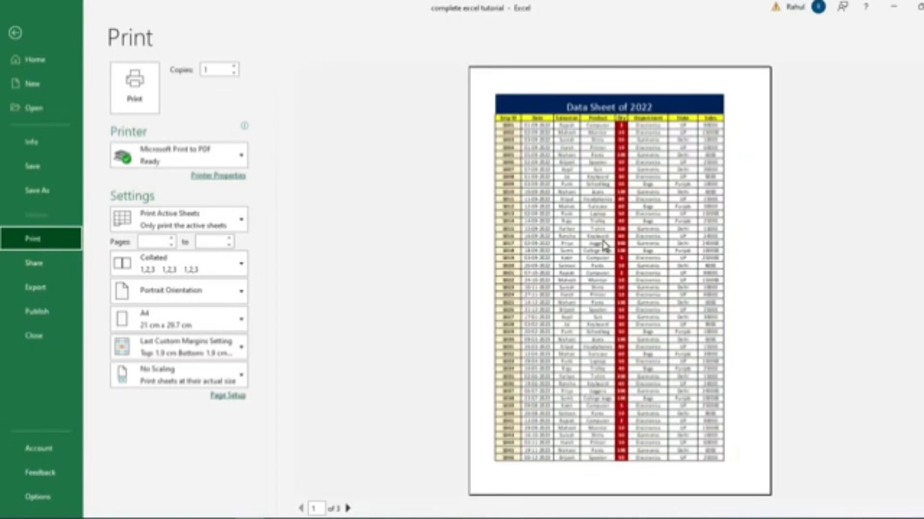
key(Escape)
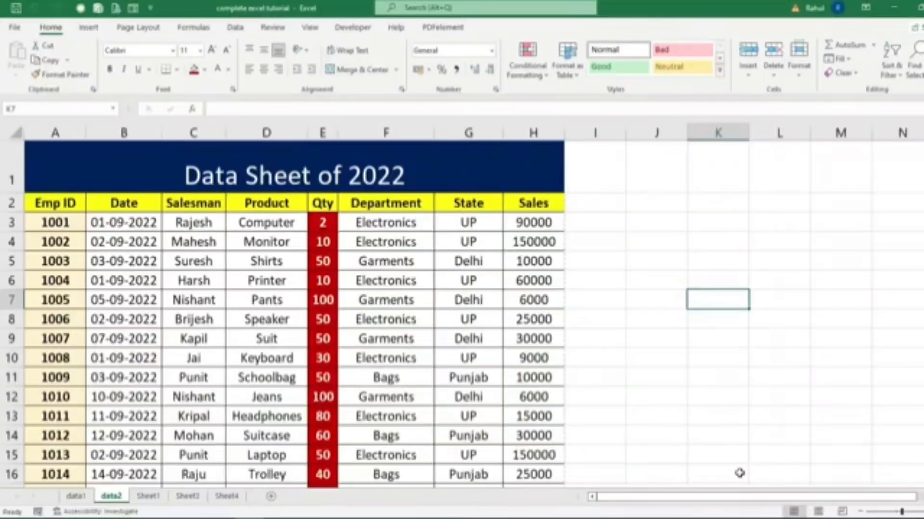